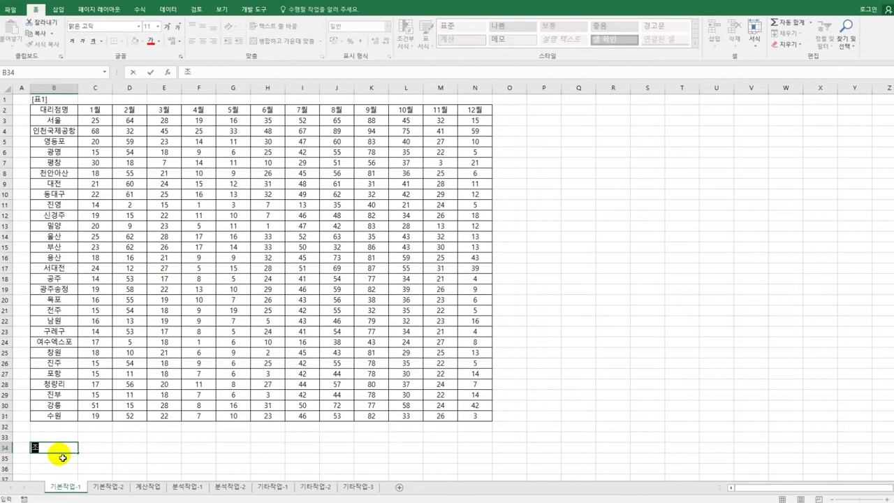
# - Enter the label 조건 in B34 and the filter condition =OR(LEFT(B3,1)="진",LEN(B3)=3) in B35
pyautogui.write('건')
pyautogui.press('Return')
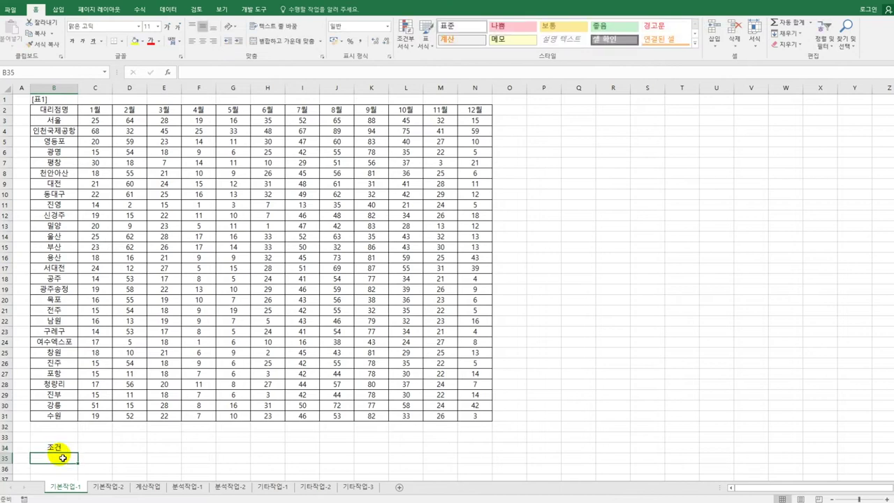
pyautogui.write('=')
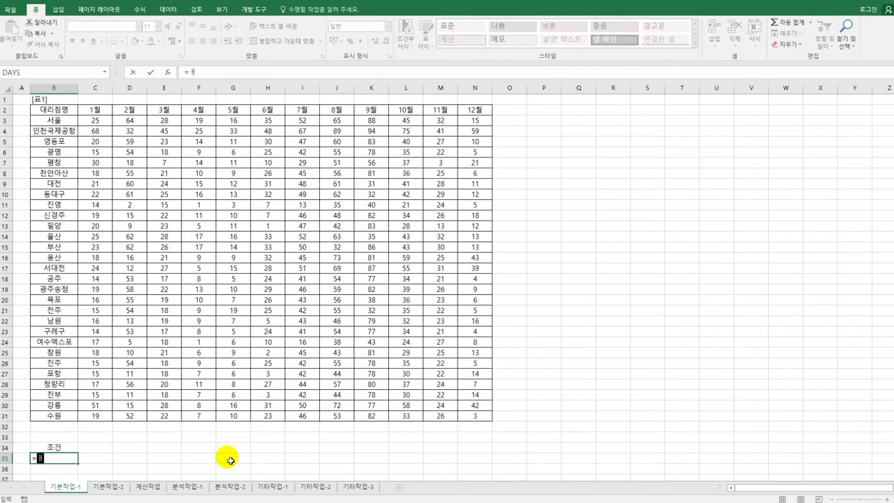
pyautogui.write('or(')
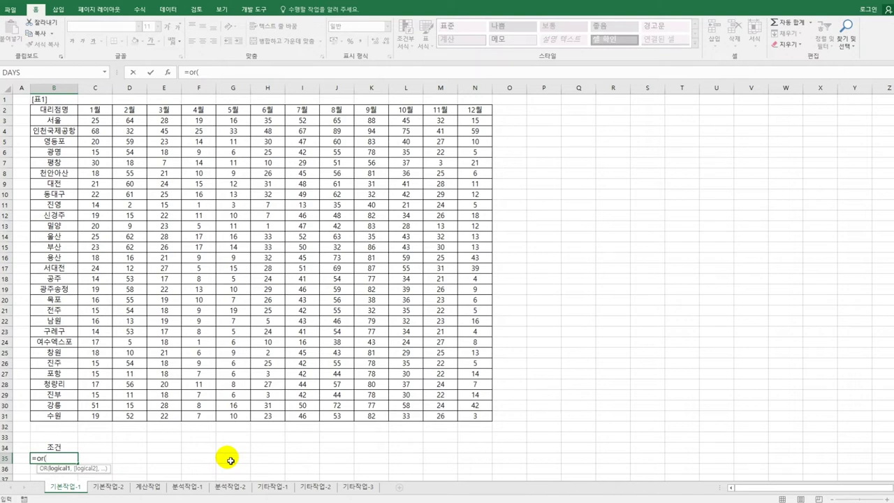
pyautogui.write('LEFT(')
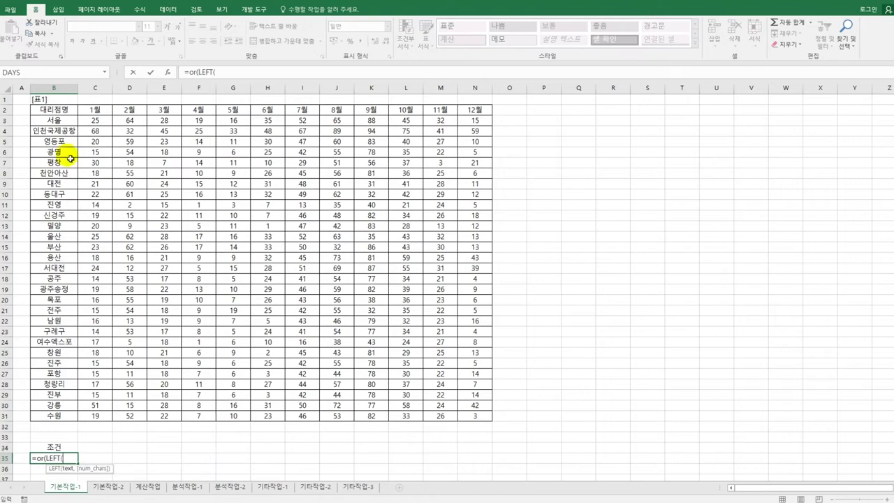
pyautogui.click(69, 123)
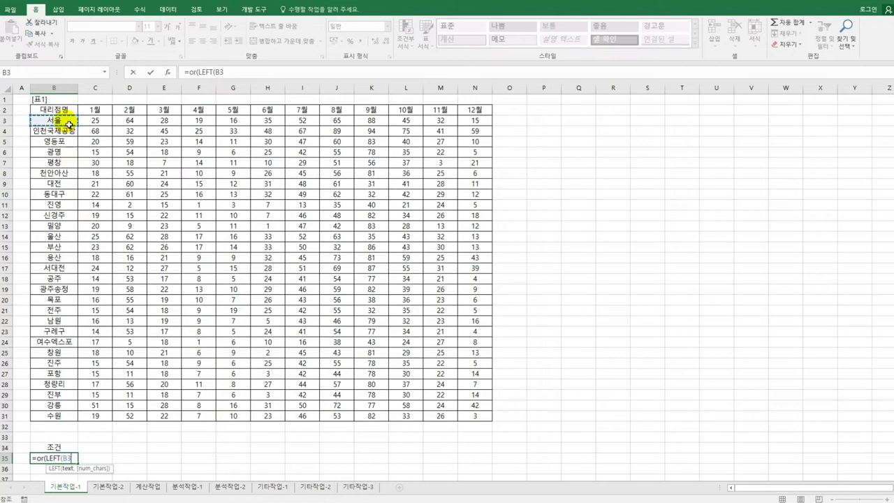
pyautogui.write(',1)="')
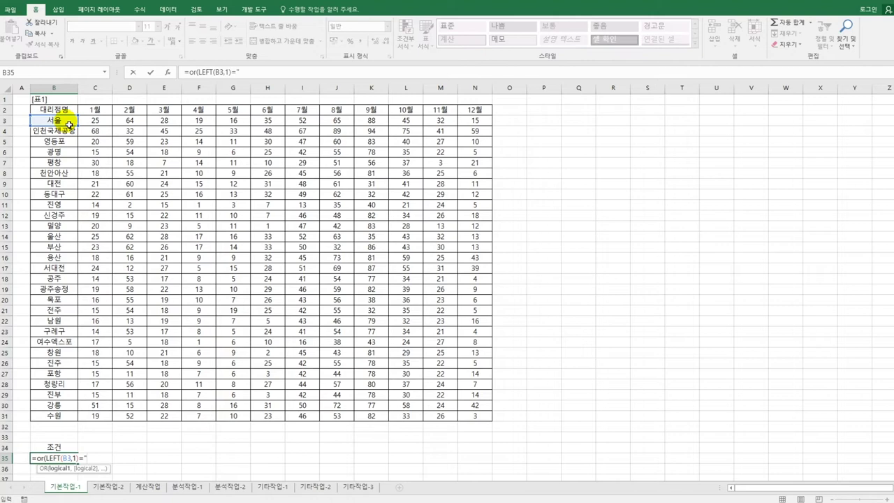
pyautogui.write('진",')
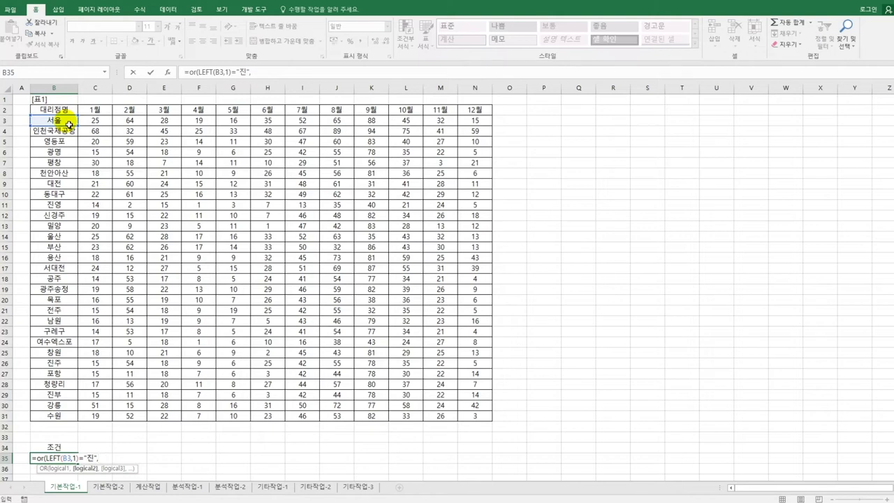
pyautogui.write('len')
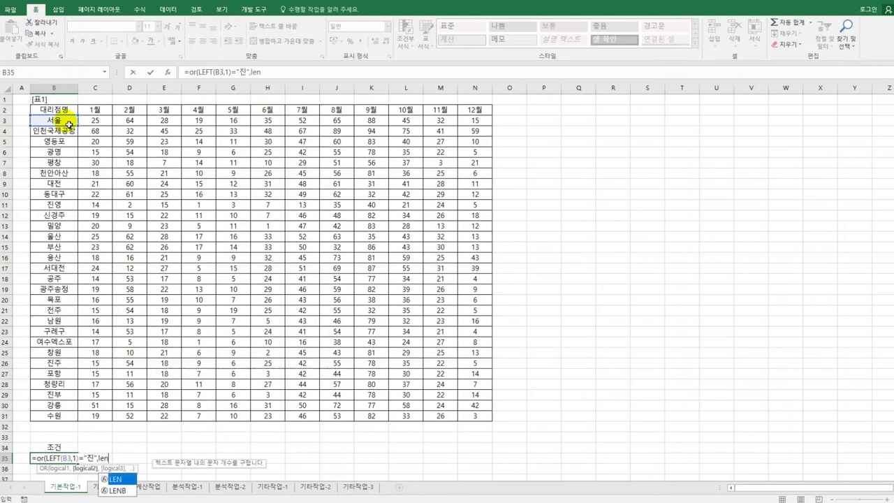
pyautogui.write('(')
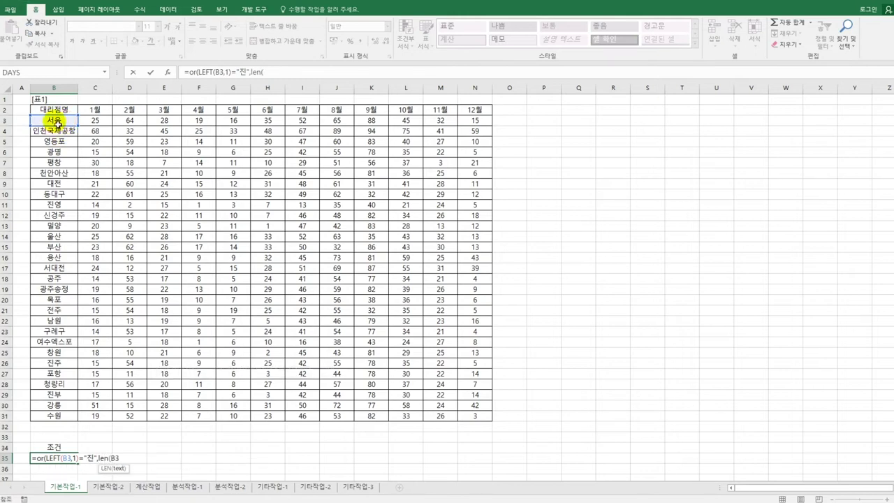
pyautogui.click(58, 122)
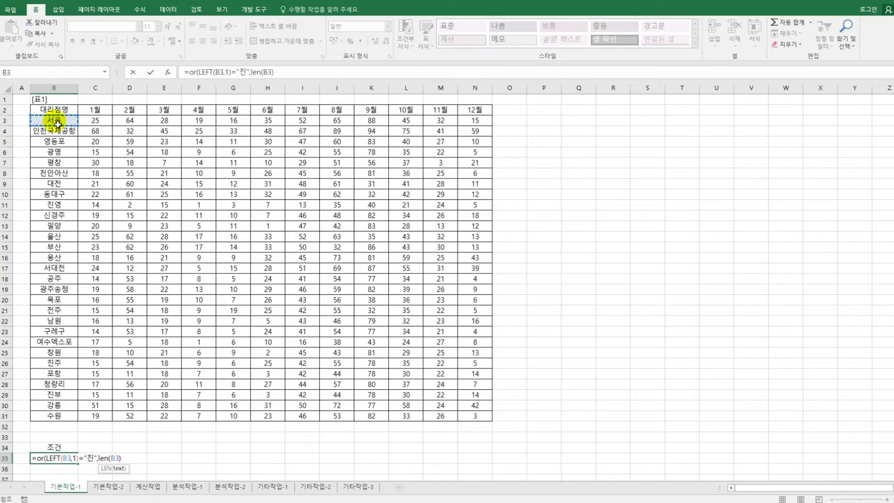
pyautogui.write(')=3')
pyautogui.press('Return')
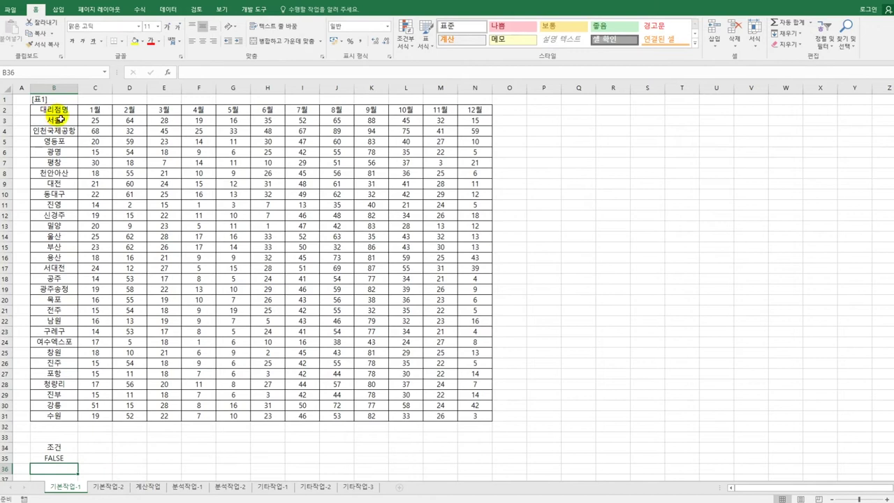
# - Copy the header cells 대리점명, 9월, 10월, 11월 and 12월 from row 2 to the row starting at B37
pyautogui.click(66, 110)
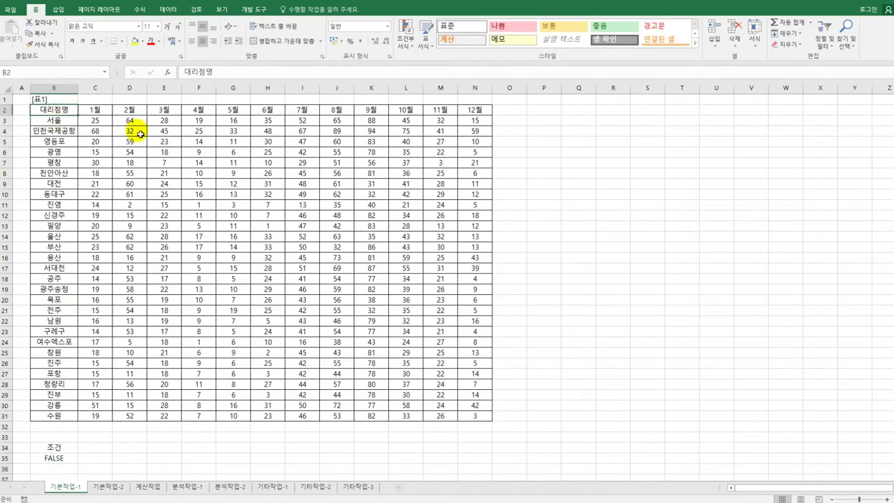
pyautogui.keyDown('ctrl'); pyautogui.click(369, 112); pyautogui.keyUp('ctrl')
pyautogui.keyDown('ctrl'); pyautogui.click(405, 112); pyautogui.keyUp('ctrl')
pyautogui.keyDown('ctrl'); pyautogui.click(440, 112); pyautogui.keyUp('ctrl')
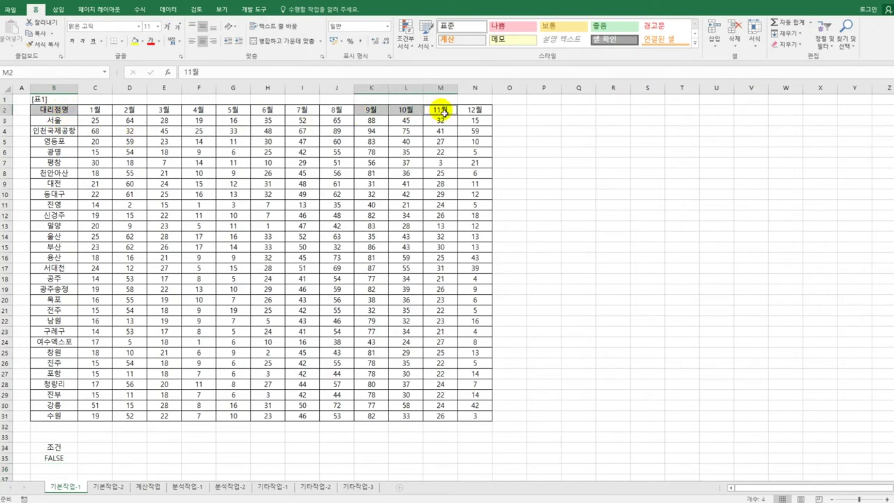
pyautogui.keyDown('ctrl'); pyautogui.click(475, 112); pyautogui.keyUp('ctrl')
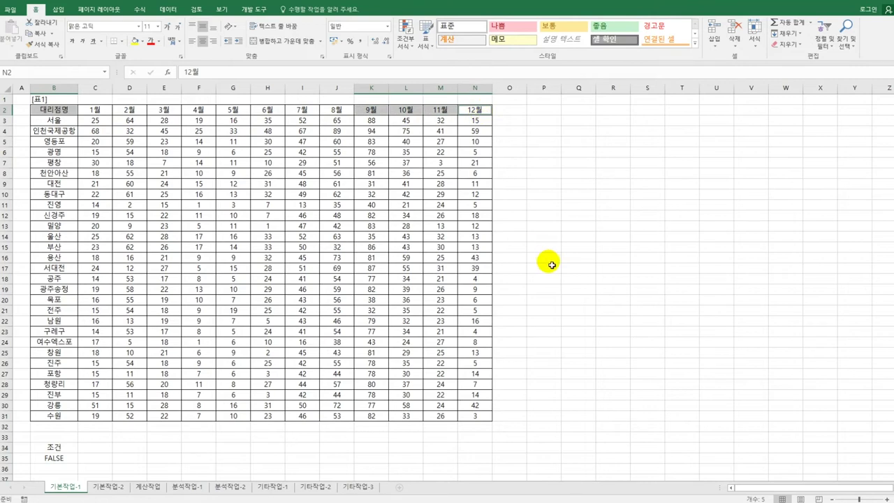
pyautogui.hotkey('ctrl', 'c')
pyautogui.scroll(-3, 203, 309)
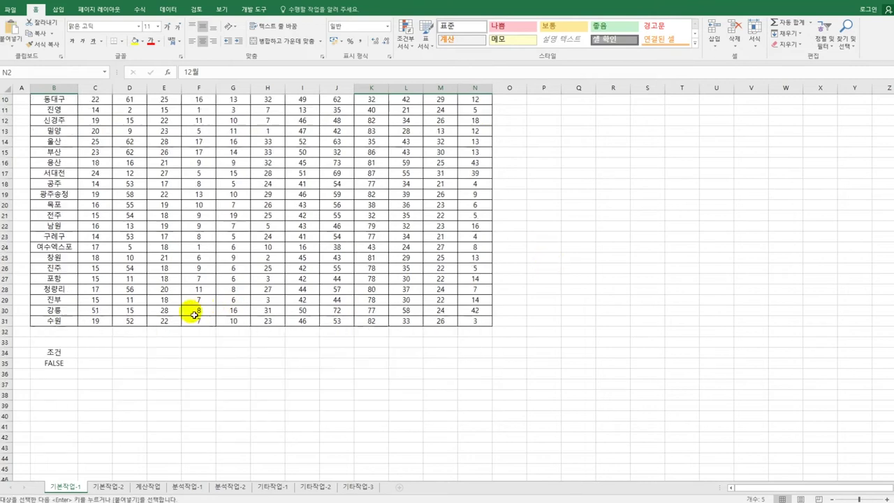
pyautogui.click(63, 385)
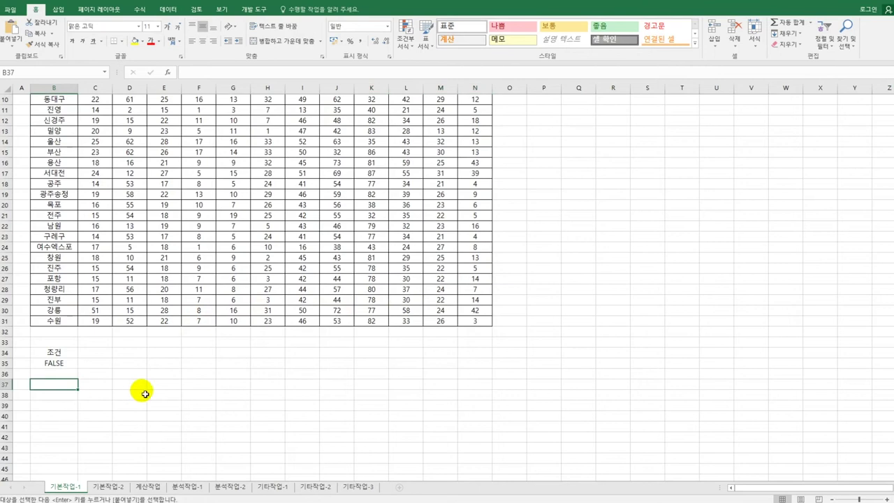
pyautogui.hotkey('ctrl', 'v')
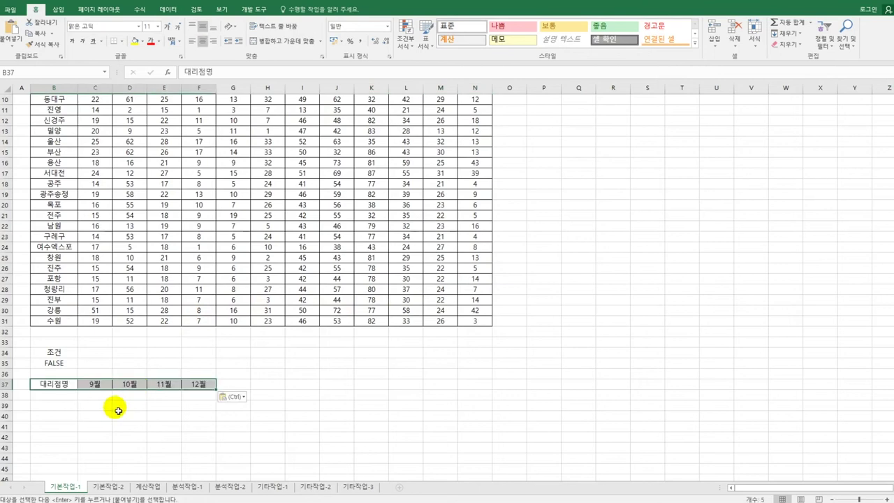
# - Start an advanced filter on the table B2:N31 with B34:B35 as the criteria range
pyautogui.scroll(3, 126, 345)
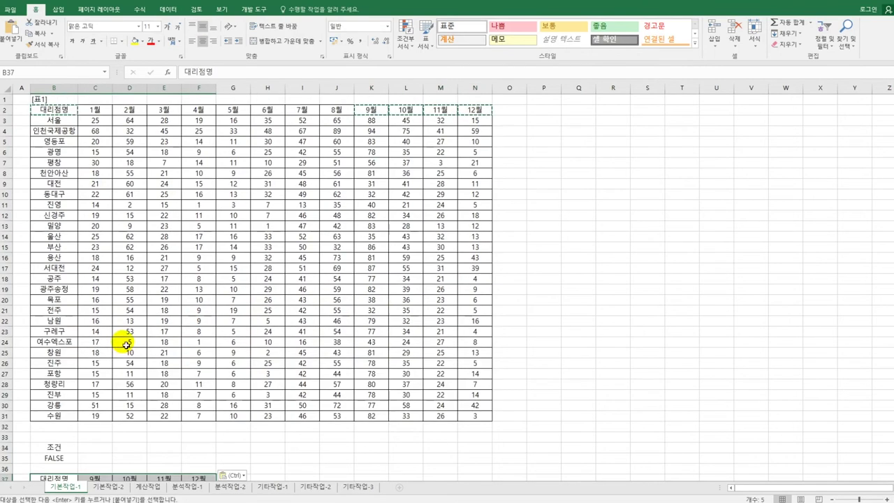
pyautogui.click(70, 114)
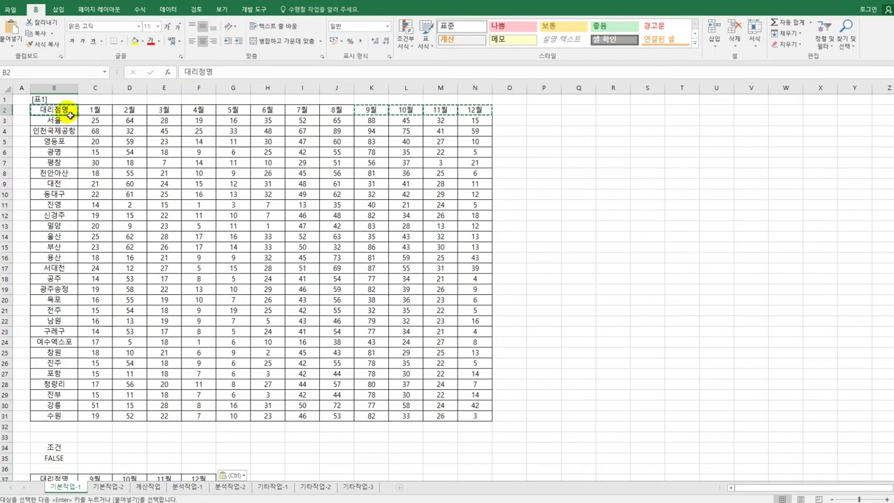
pyautogui.click(169, 10)
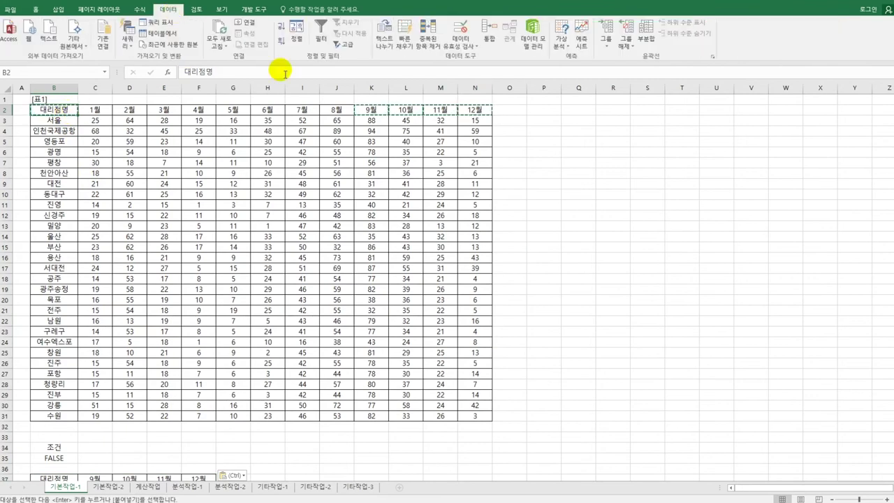
pyautogui.click(348, 44)
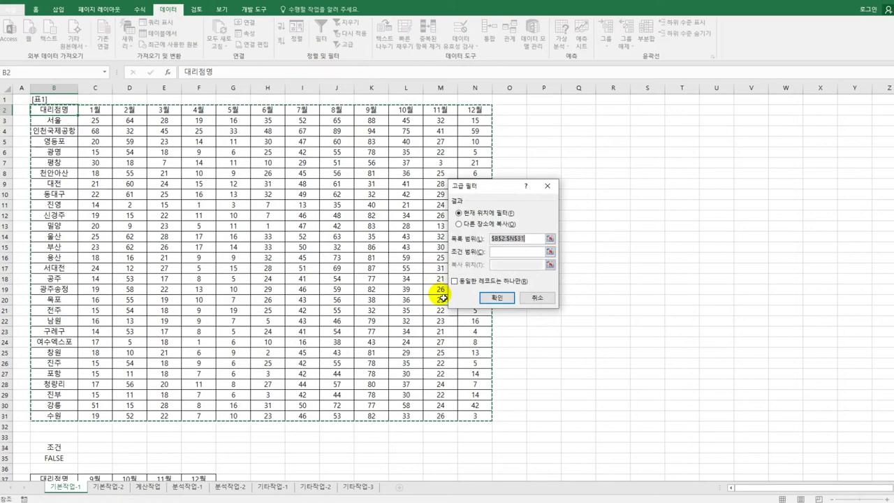
pyautogui.click(507, 255)
pyautogui.scroll(-1, 236, 338)
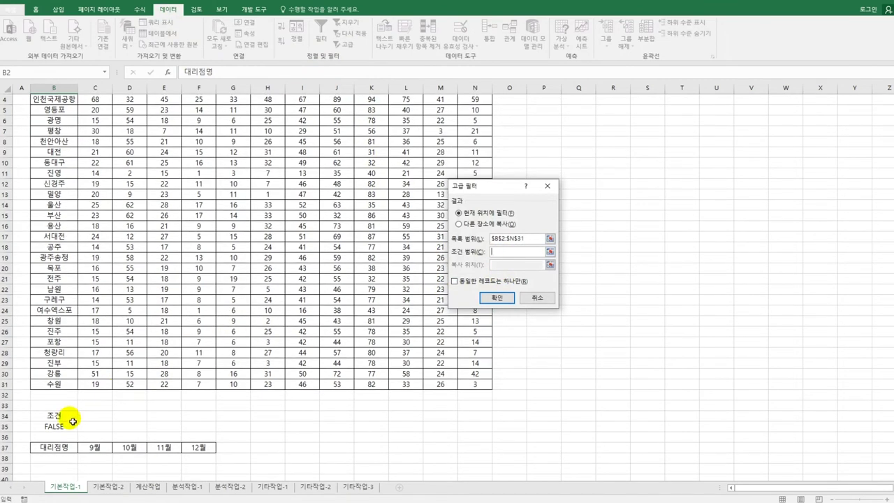
pyautogui.moveTo(73, 418); pyautogui.dragTo(66, 428)
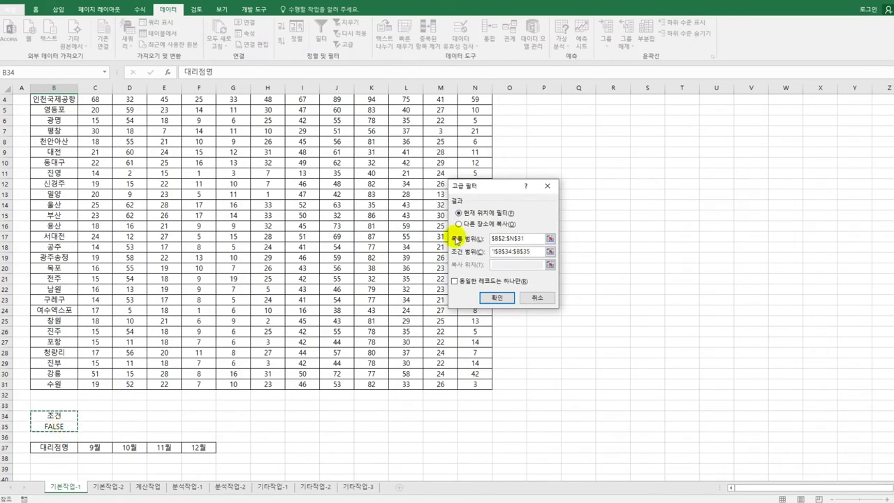
# - Set the advanced filter to copy its results to another location, B37:F37, and run it
pyautogui.click(459, 224)
pyautogui.click(506, 265)
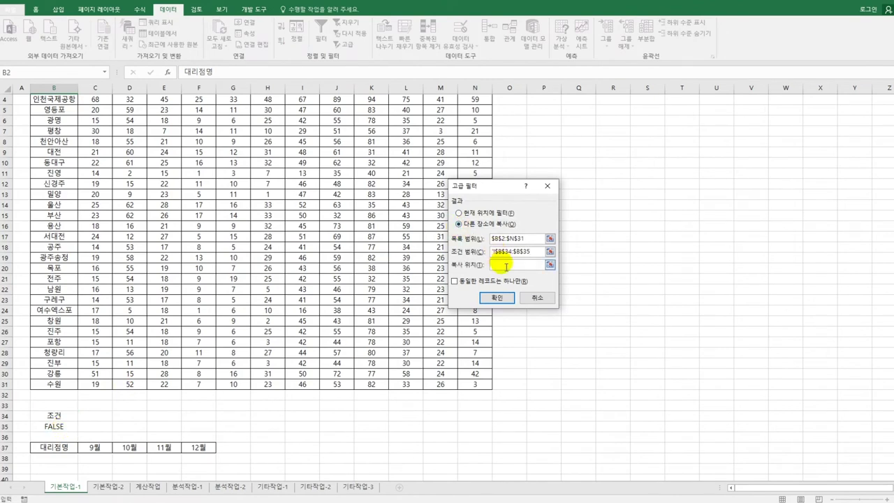
pyautogui.moveTo(55, 450); pyautogui.dragTo(201, 449)
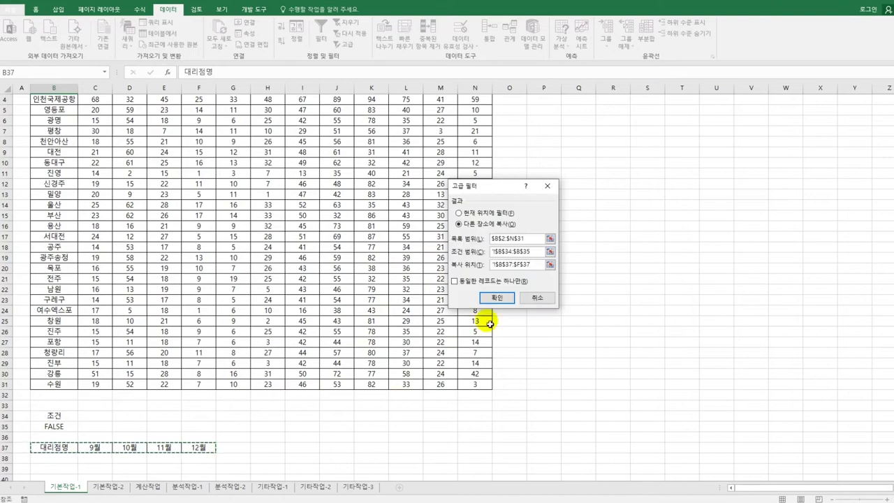
pyautogui.click(497, 298)
pyautogui.scroll(-3, 430, 323)
pyautogui.scroll(-2, 426, 325)
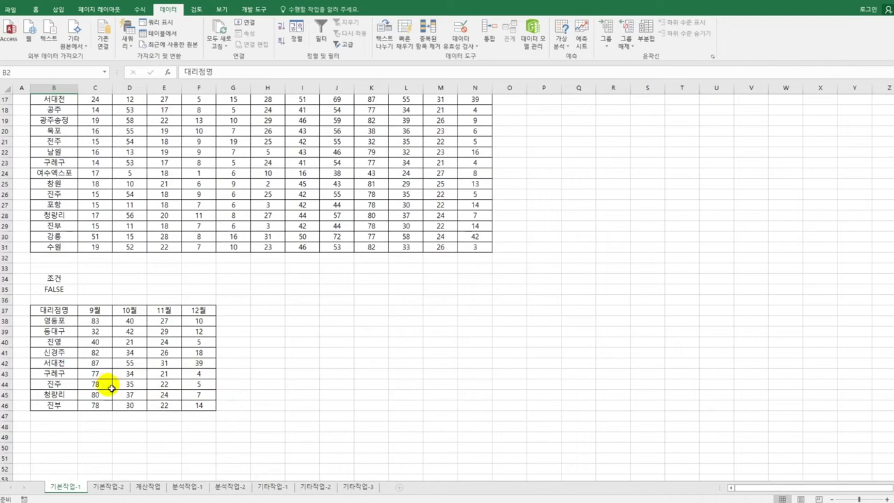
# - Create a new conditional formatting rule for B3:N31 that uses a formula to determine which cells to format
pyautogui.scroll(5, 112, 388)
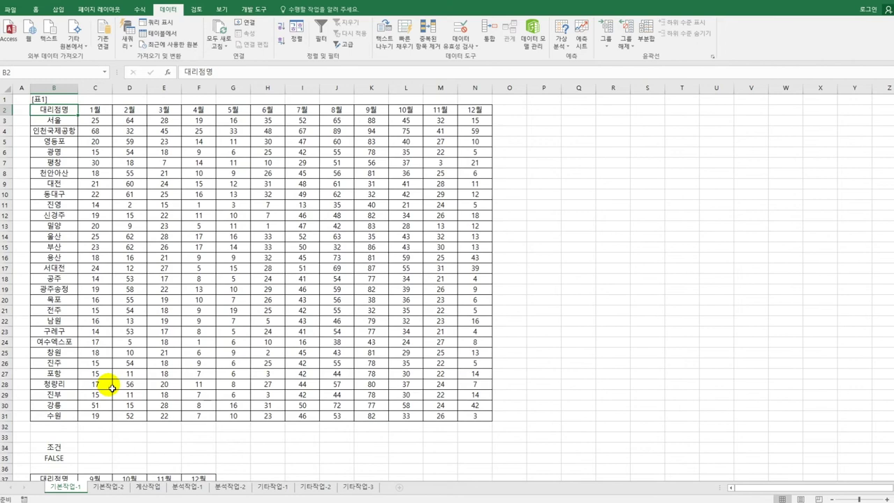
pyautogui.moveTo(63, 120); pyautogui.dragTo(462, 419)
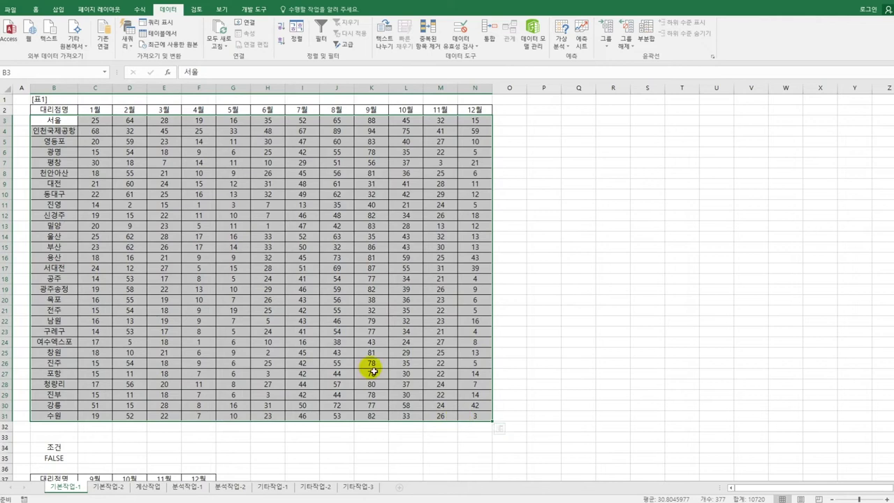
pyautogui.click(35, 10)
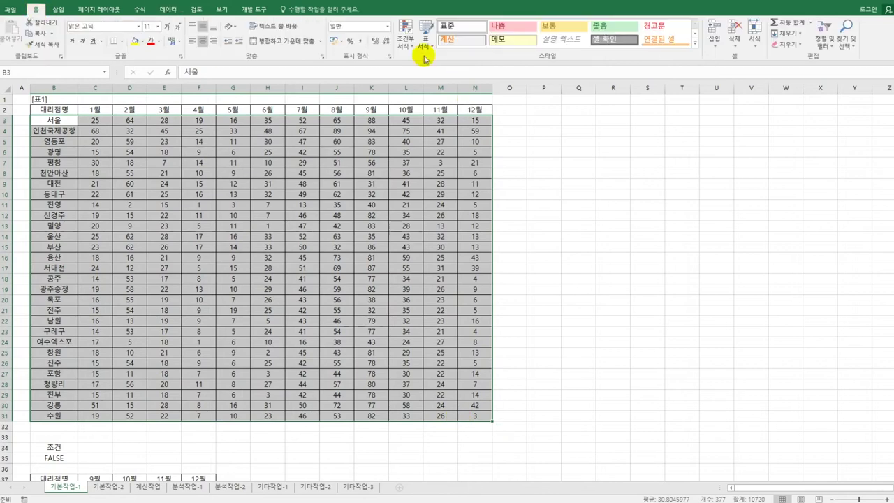
pyautogui.click(405, 31)
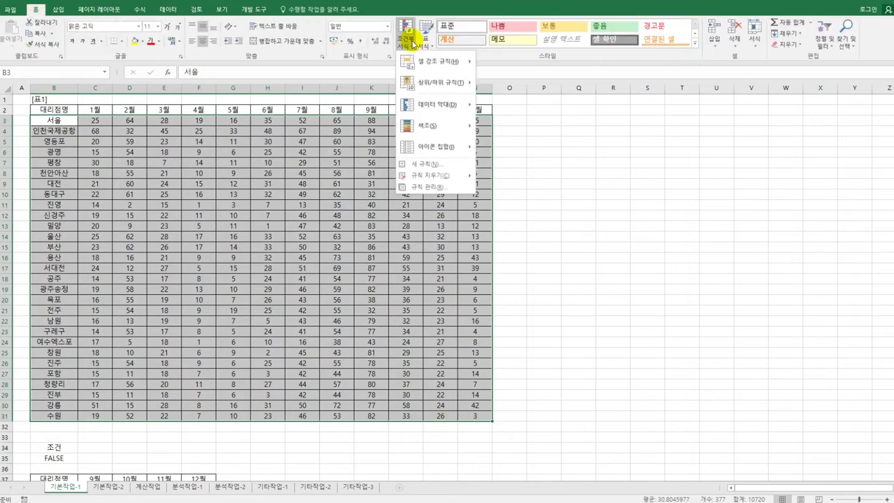
pyautogui.click(442, 170)
pyautogui.moveTo(493, 161); pyautogui.dragTo(645, 137)
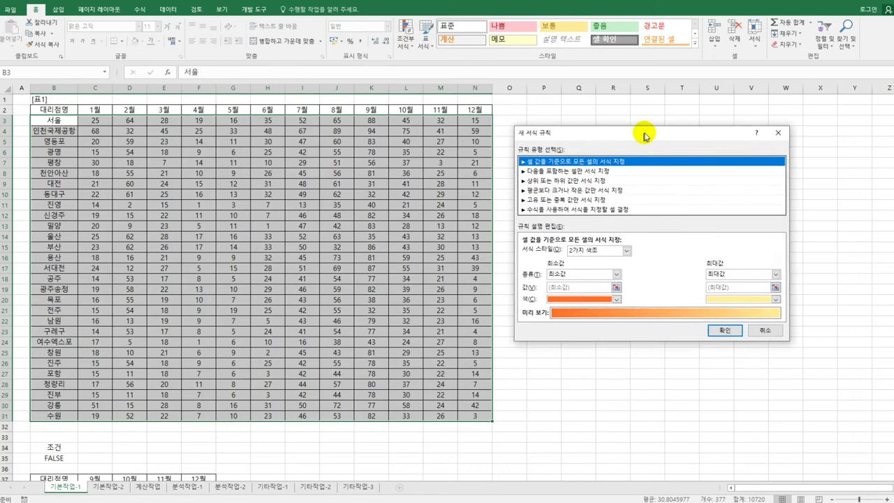
pyautogui.click(628, 209)
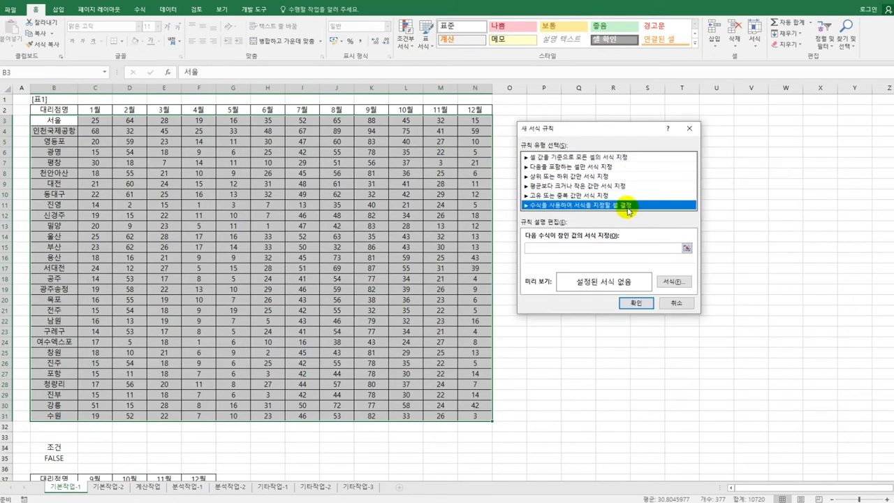
# - Begin the rule formula as an AND whose first condition is $H3<average($H$3:$H$31), the June value below its column average
pyautogui.click(601, 249)
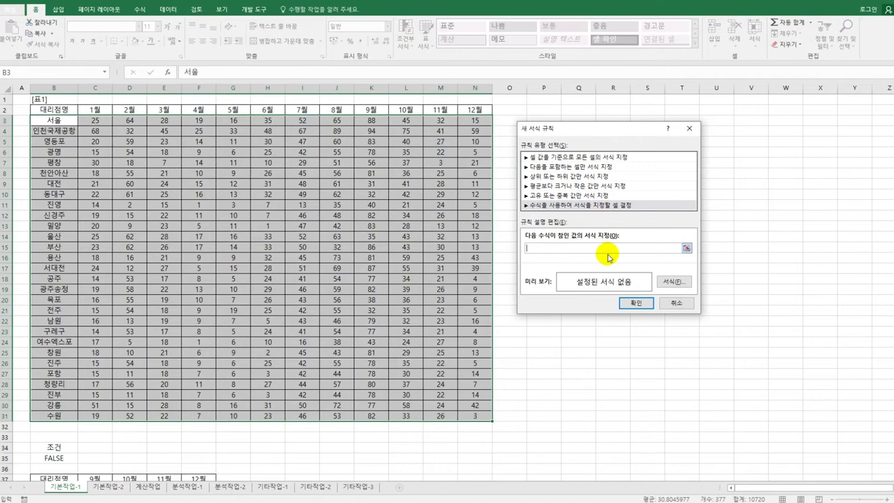
pyautogui.write('=and(')
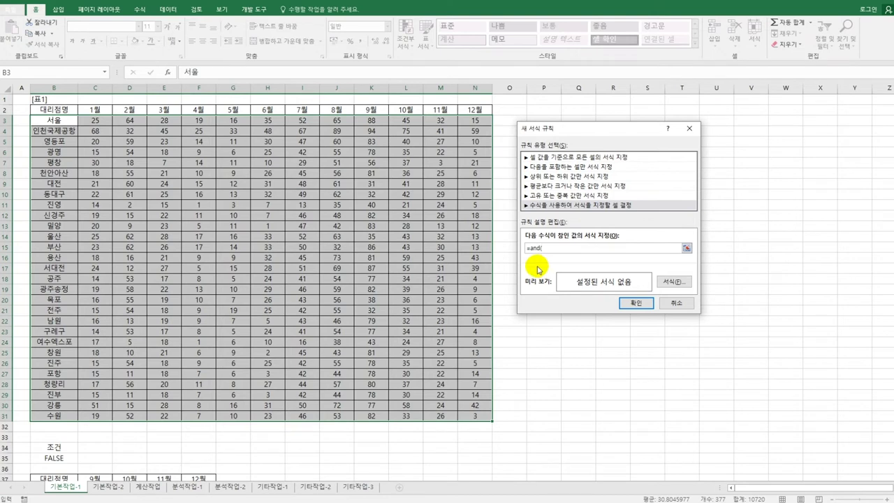
pyautogui.click(267, 122)
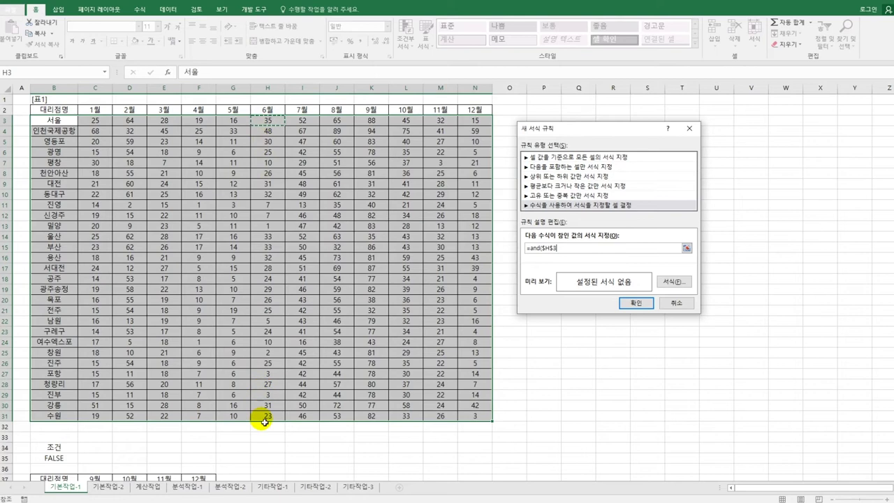
pyautogui.press('F4')
pyautogui.press('F4')
pyautogui.write('<average(')
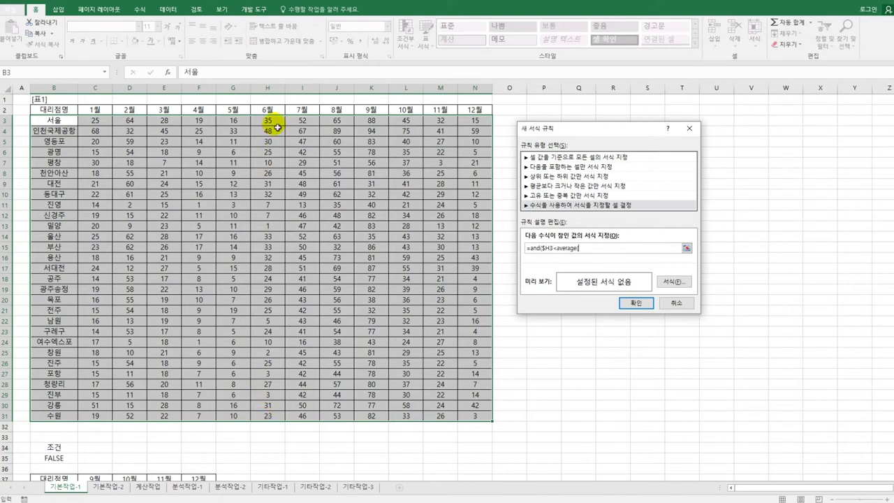
pyautogui.click(276, 124)
pyautogui.moveTo(276, 127); pyautogui.dragTo(275, 423)
pyautogui.write('),')
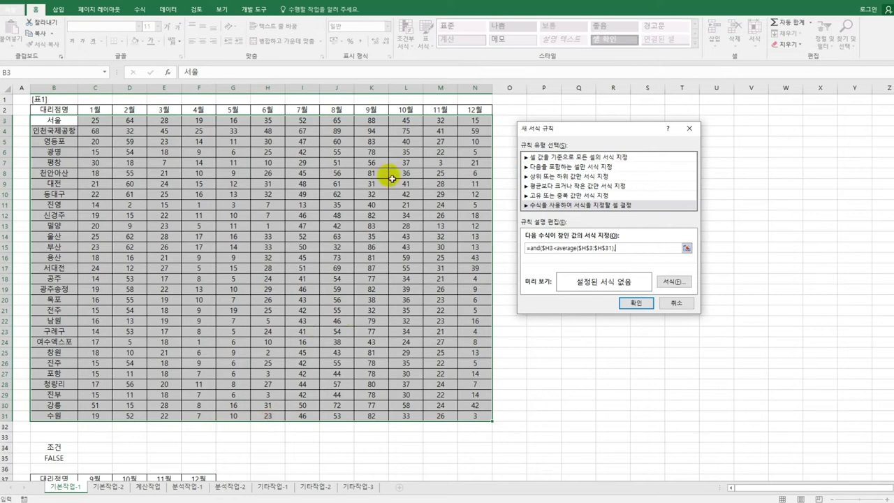
# - Add $I3<average($I$3:$I$31) as the second AND condition for the July column and close the rule formula
pyautogui.click(316, 123)
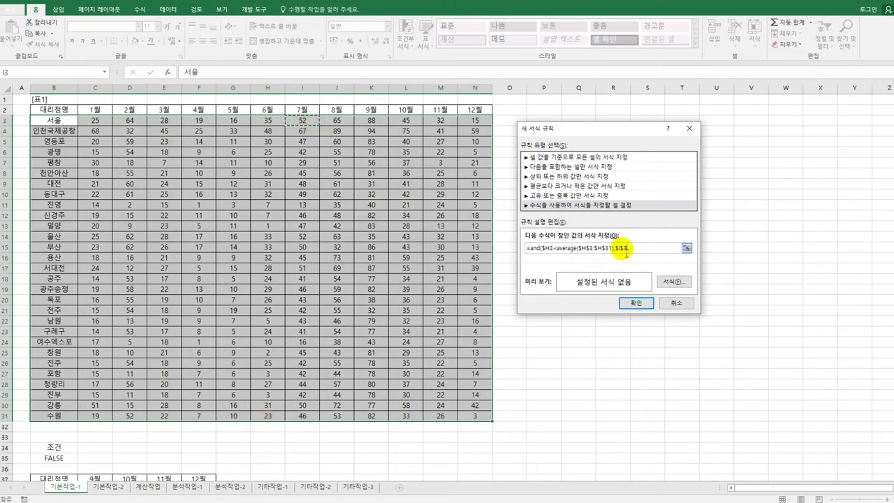
pyautogui.press('F4')
pyautogui.press('F4')
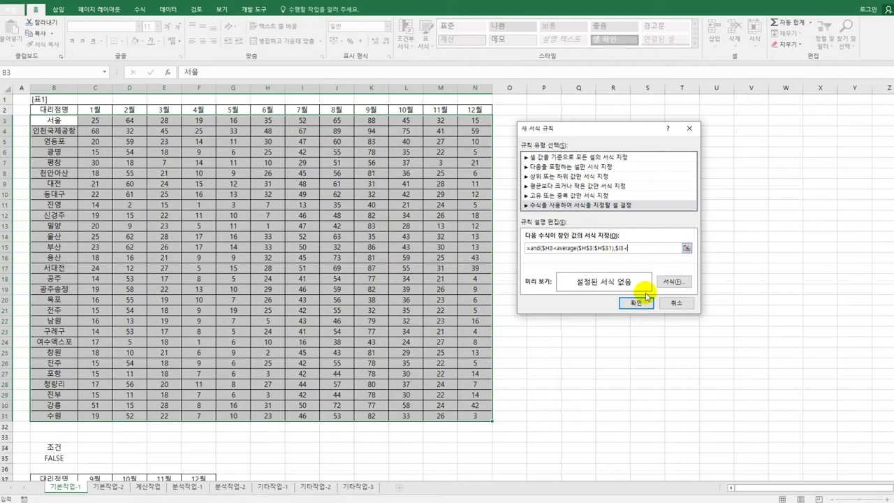
pyautogui.write('<average(')
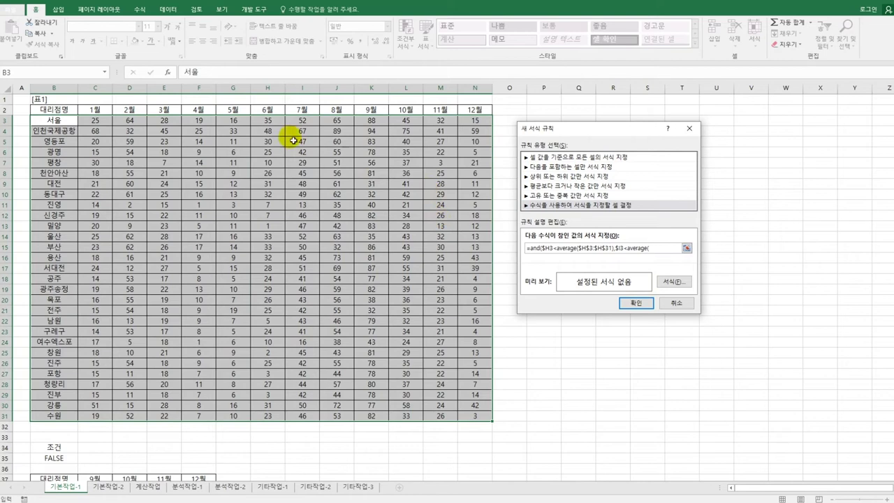
pyautogui.moveTo(300, 120); pyautogui.dragTo(302, 416)
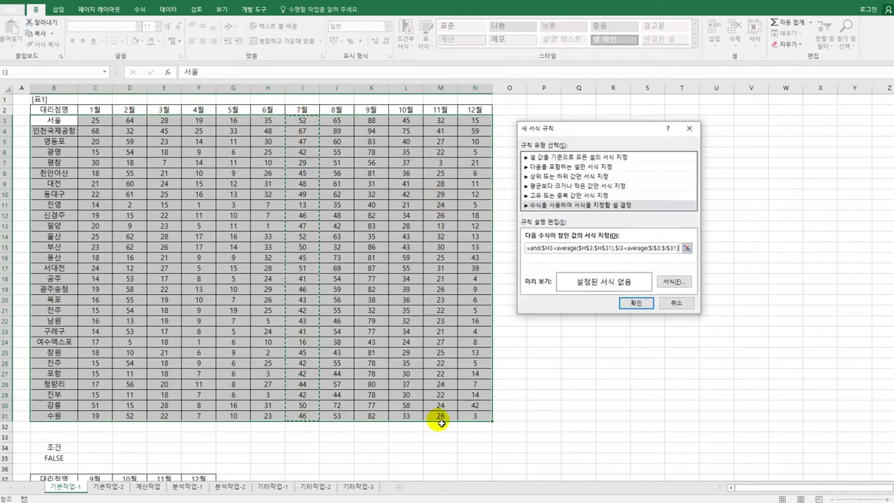
pyautogui.write(')')
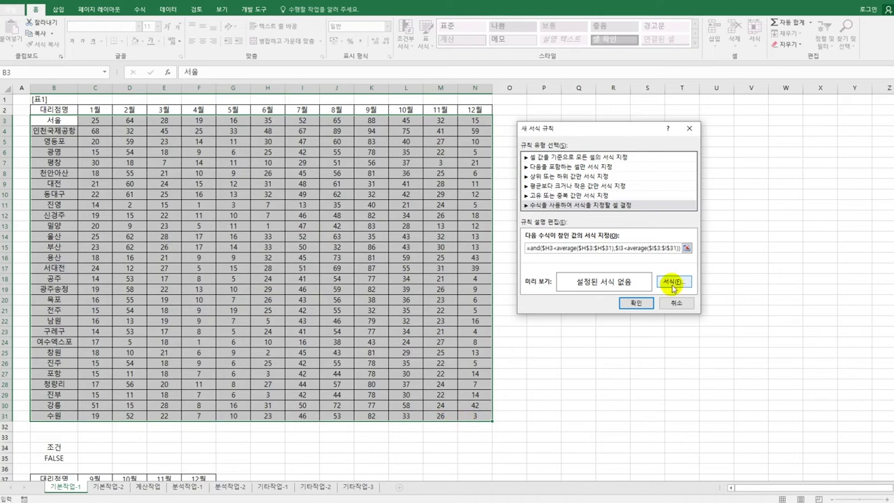
# - Give the rule a bold (굵게), standard red font format and apply the conditional formatting rule
pyautogui.click(674, 283)
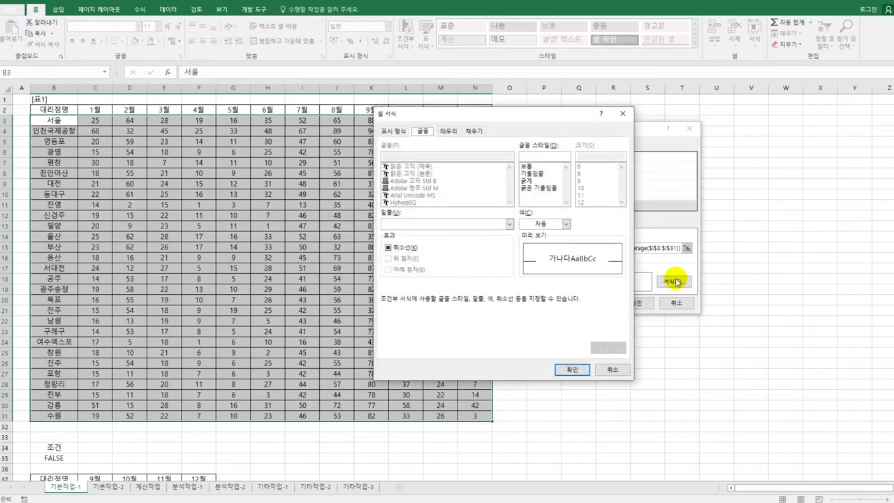
pyautogui.click(541, 187)
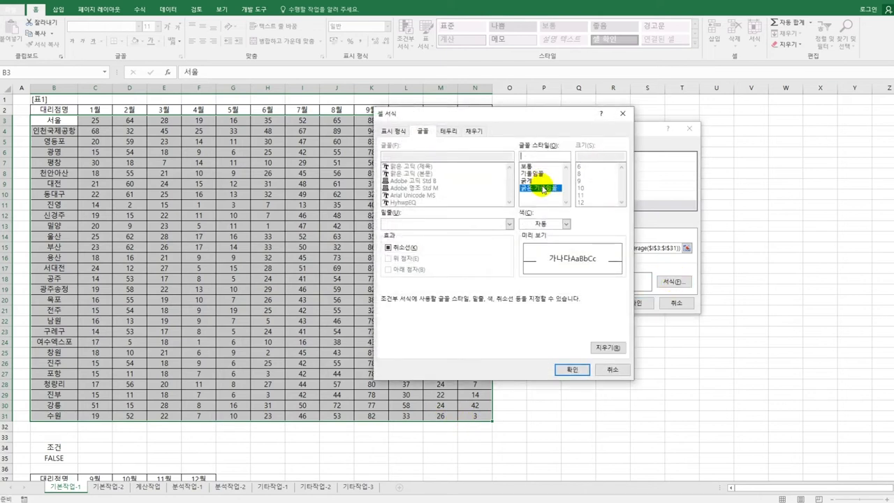
pyautogui.click(542, 181)
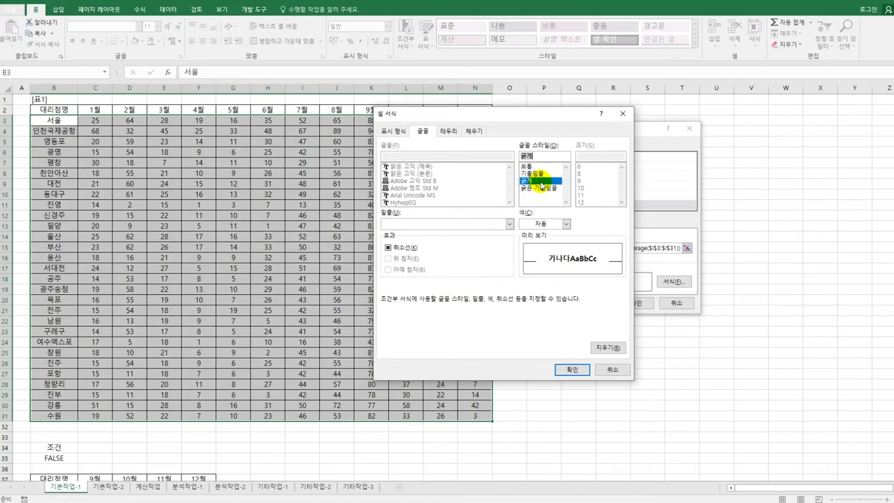
pyautogui.click(566, 224)
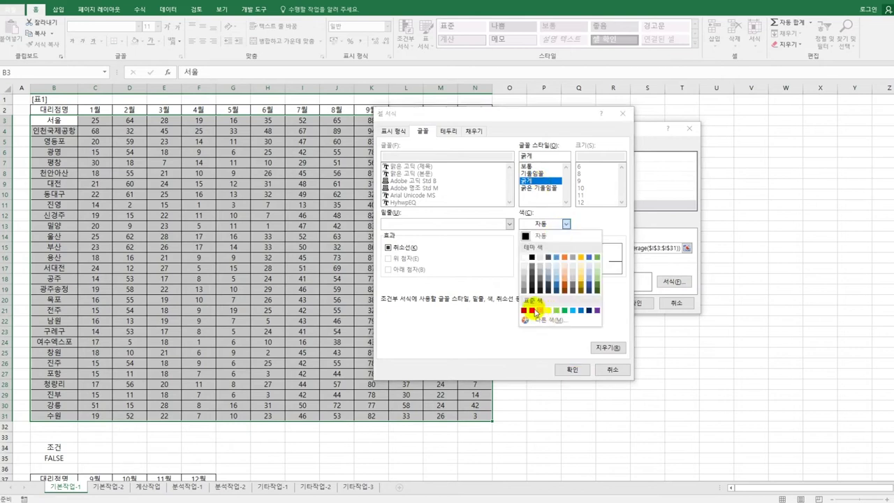
pyautogui.click(533, 310)
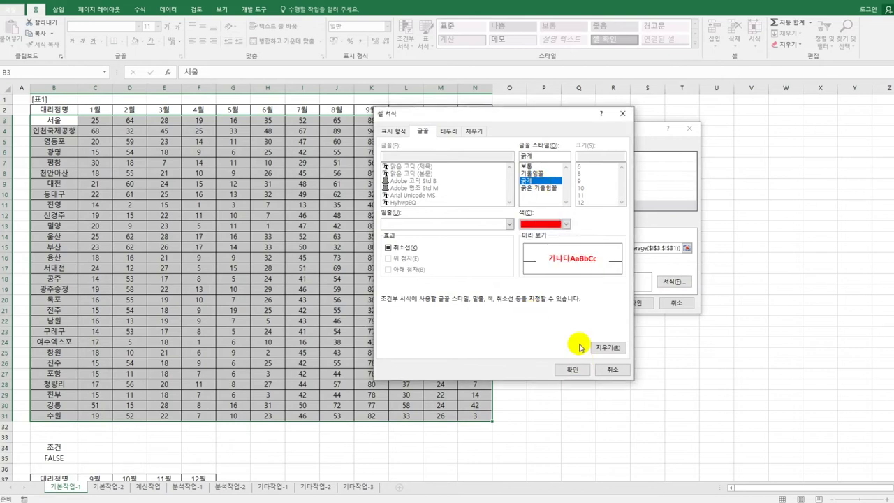
pyautogui.click(574, 371)
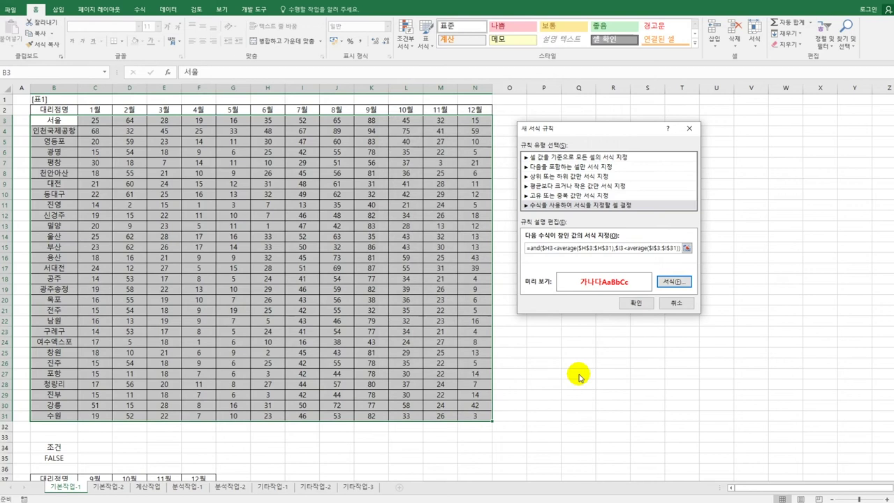
pyautogui.click(630, 303)
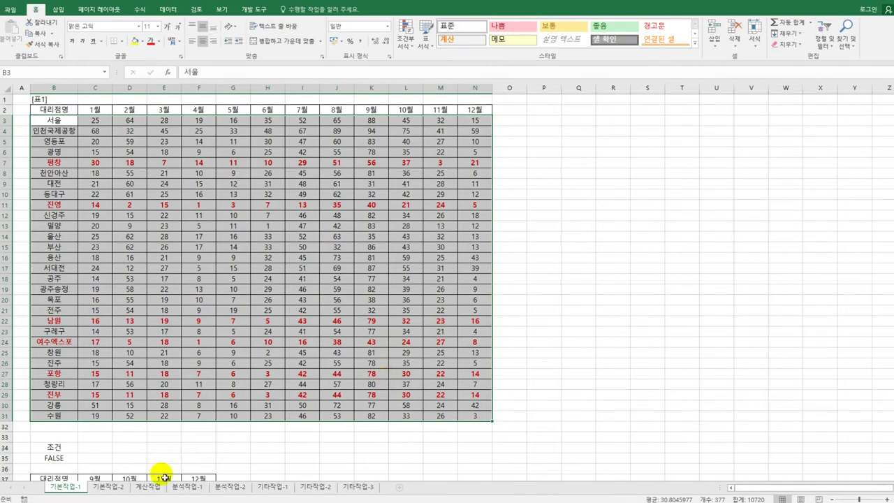
# - On the 기본작업-2 sheet, clear the locked (잠금) protection attribute for all cells
pyautogui.click(106, 487)
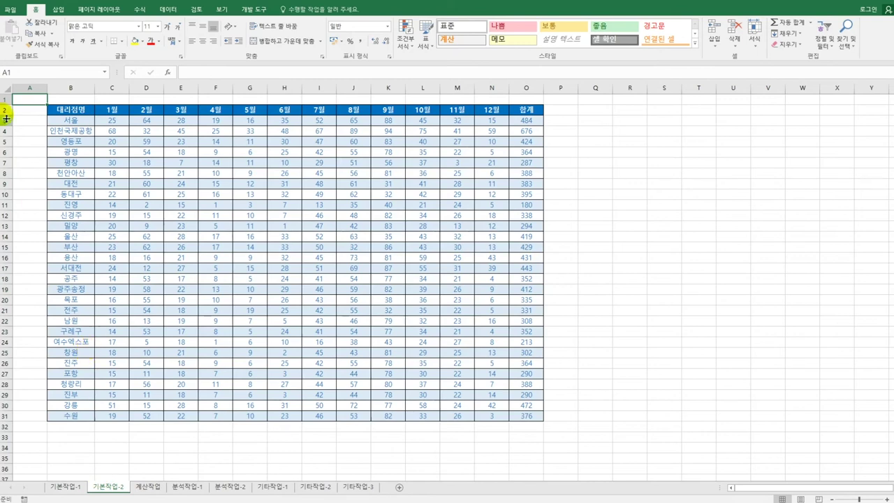
pyautogui.click(5, 92)
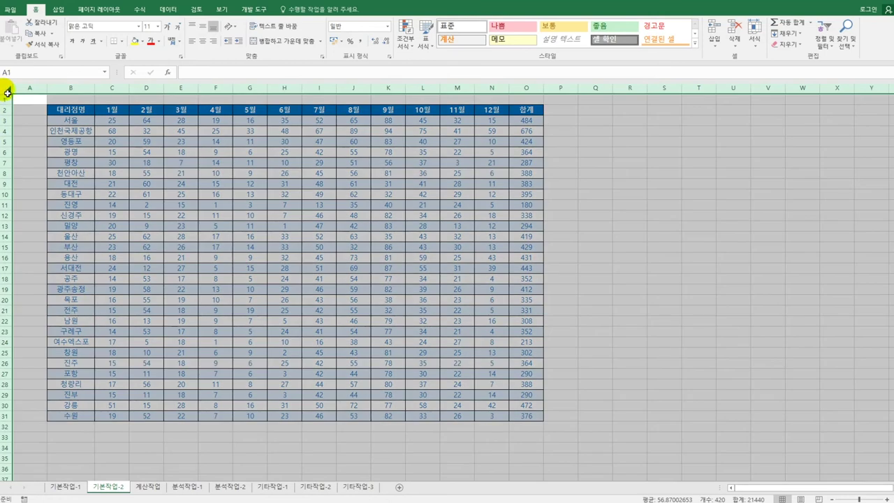
pyautogui.rightClick(28, 116)
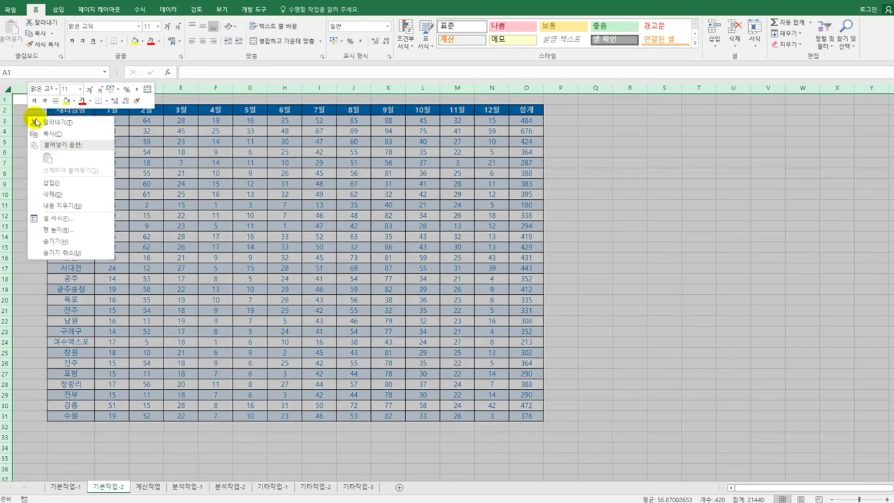
pyautogui.click(74, 218)
pyautogui.moveTo(172, 104); pyautogui.dragTo(514, 115)
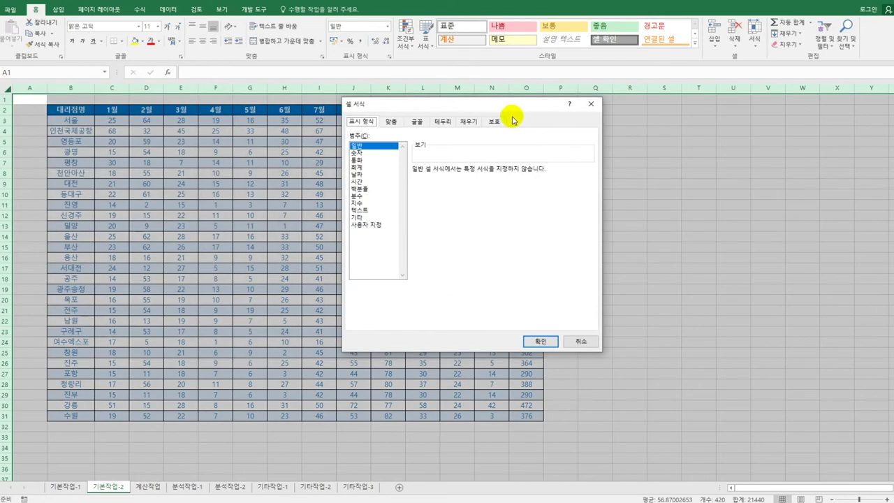
pyautogui.click(494, 120)
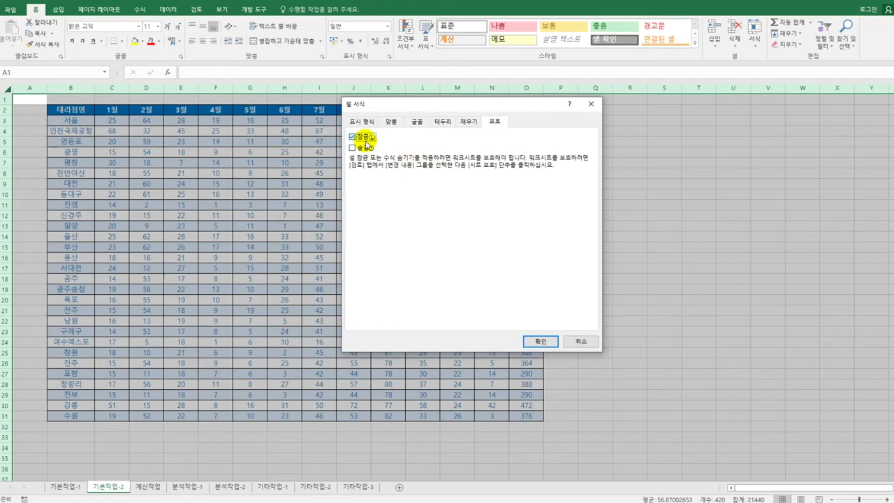
pyautogui.click(534, 342)
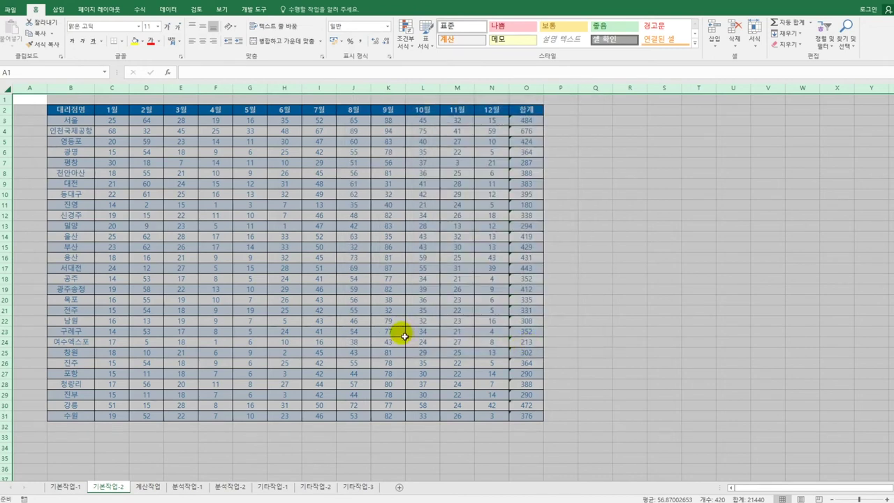
# - Set the 합계 cells O3:O31 to both locked (잠금) and hidden (숨김) in their cell protection format
pyautogui.moveTo(533, 119); pyautogui.dragTo(533, 417)
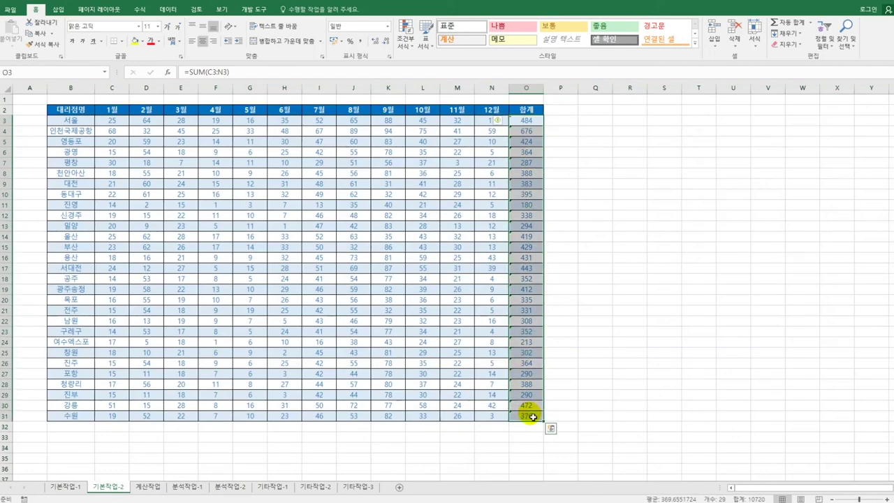
pyautogui.rightClick(540, 204)
pyautogui.click(590, 363)
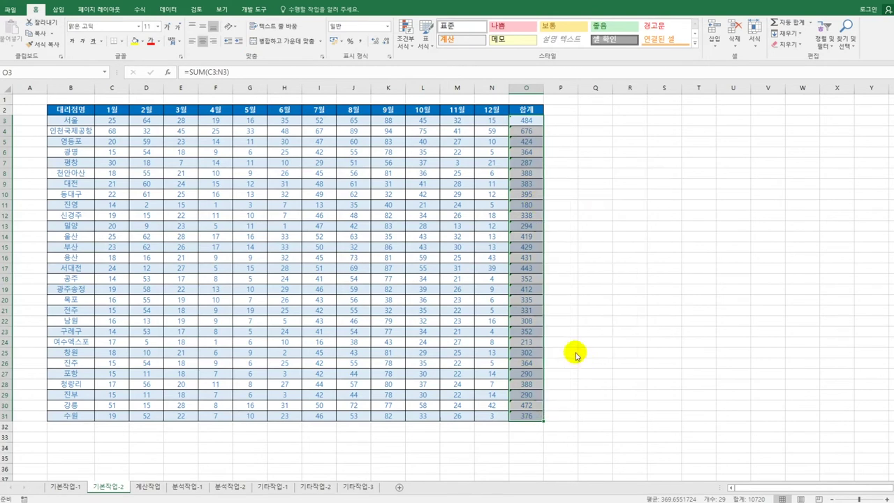
pyautogui.moveTo(519, 241); pyautogui.dragTo(615, 147)
pyautogui.click(570, 178)
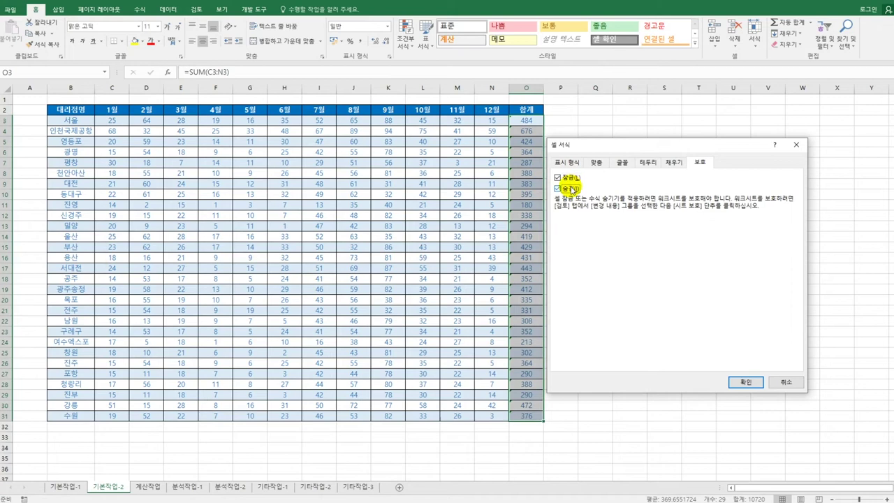
pyautogui.click(744, 383)
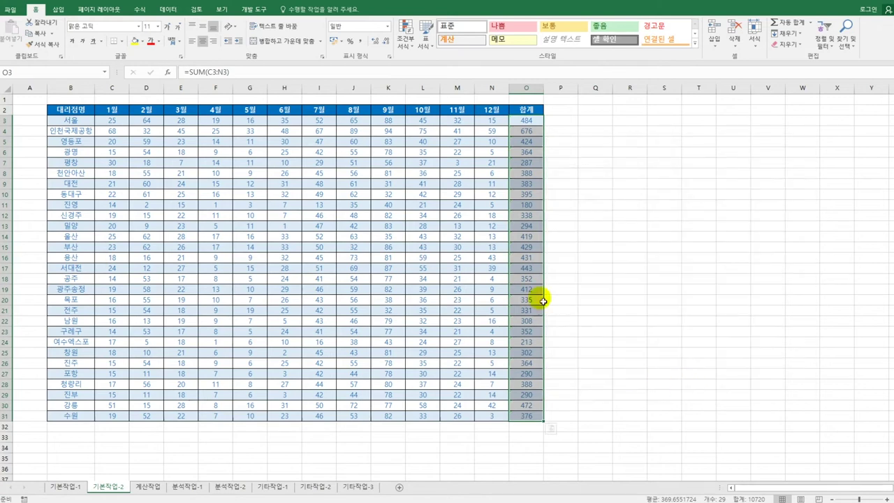
# - Protect the sheet without a password, allowing selection of locked cells, selection of unlocked cells and cell formatting (셀 서식)
pyautogui.click(198, 9)
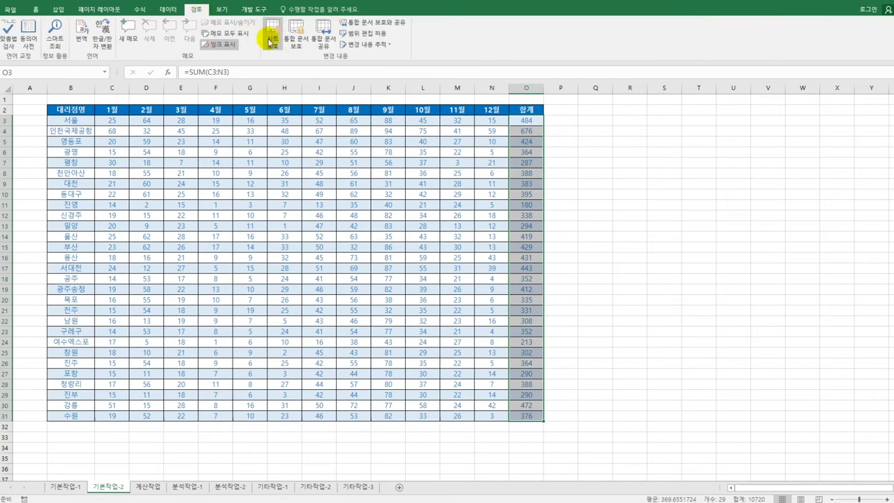
pyautogui.click(272, 35)
pyautogui.moveTo(612, 131); pyautogui.dragTo(635, 155)
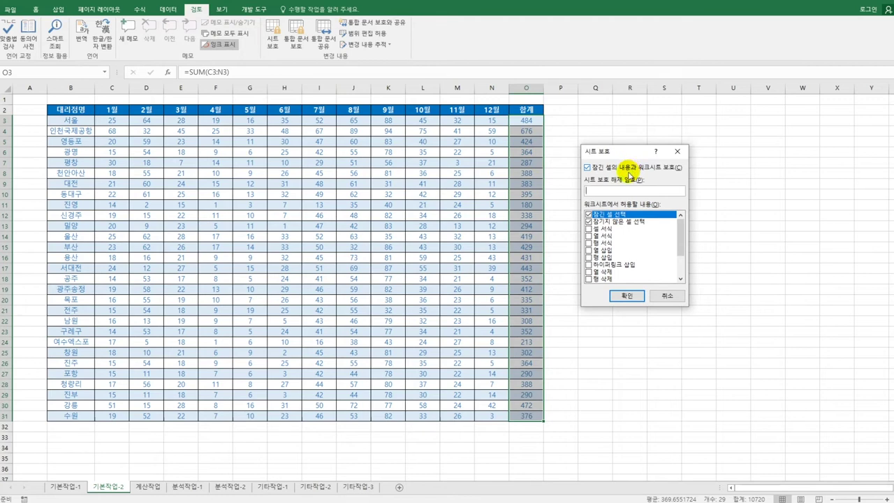
pyautogui.click(601, 228)
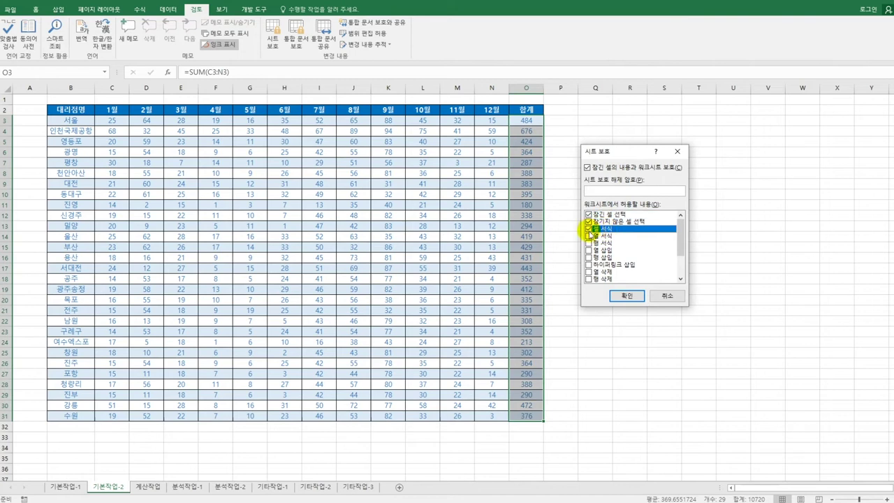
pyautogui.click(626, 296)
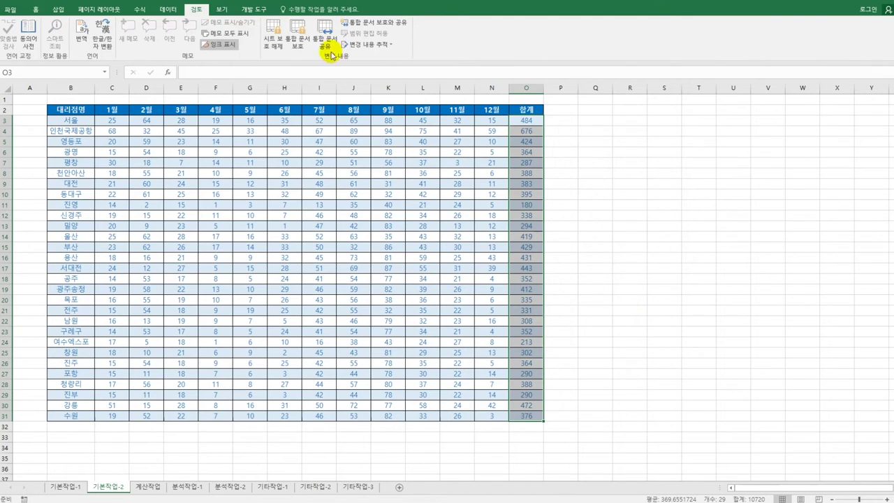
# - Protect the workbook structure (구조) without a password and select O31 to check that its formula is hidden
pyautogui.click(304, 40)
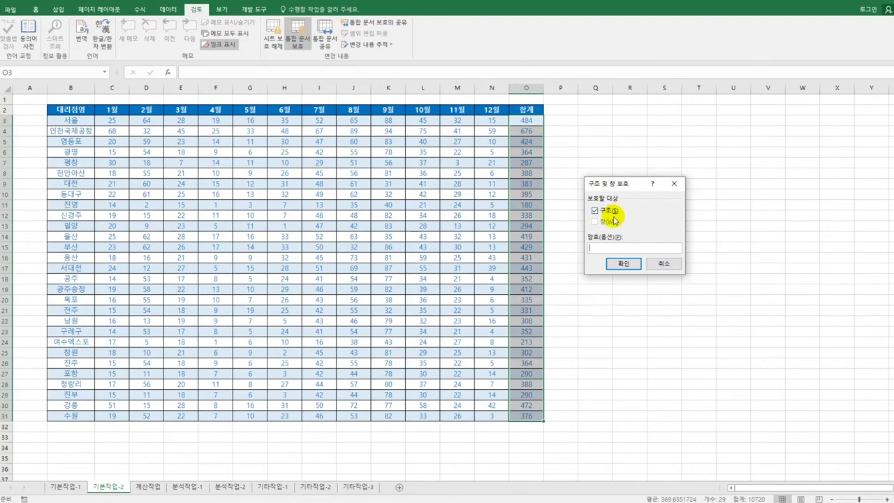
pyautogui.click(611, 264)
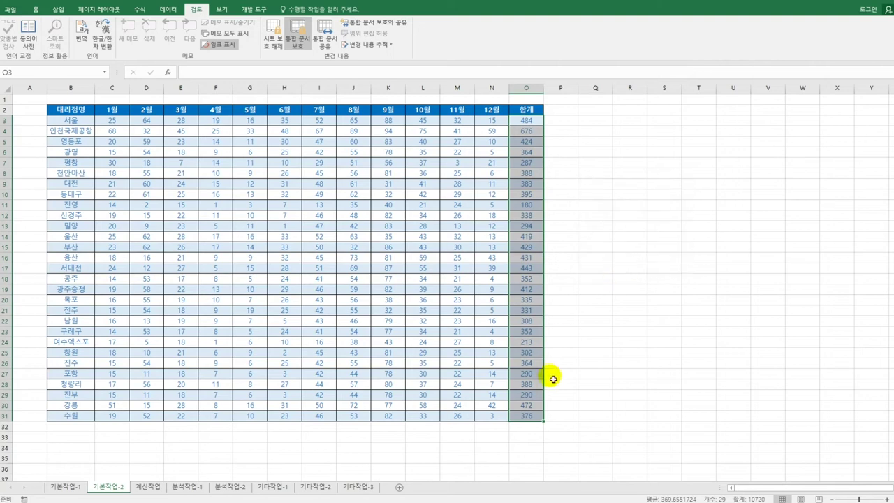
pyautogui.click(531, 415)
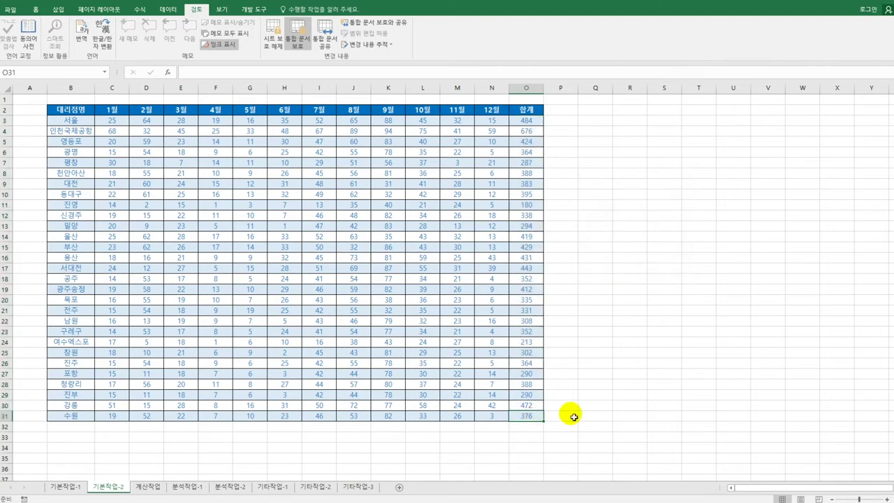
# - On the 계산작업 sheet, start a VLOOKUP formula in 청약번호 cell A4 with B4 as the lookup value
pyautogui.click(150, 486)
pyautogui.click(31, 131)
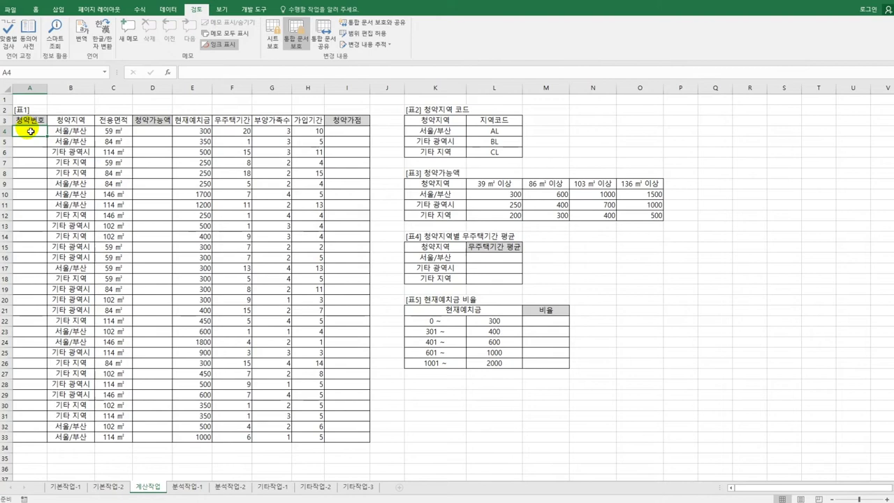
pyautogui.click(62, 130)
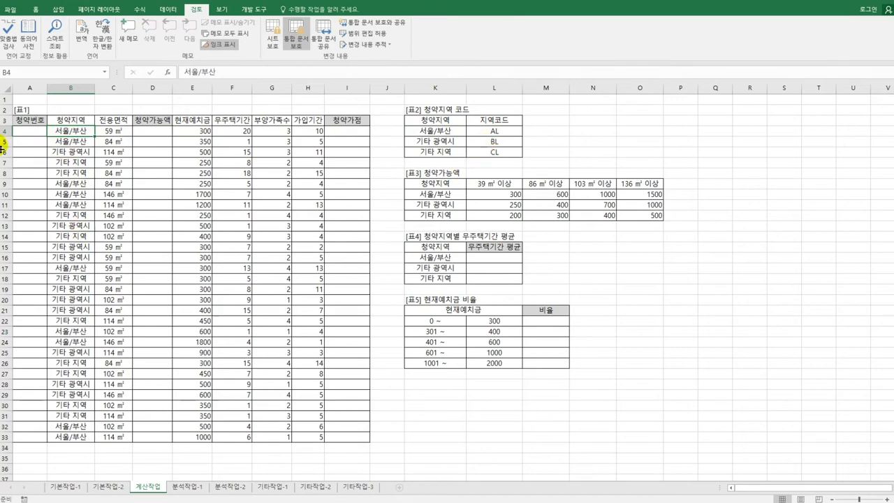
pyautogui.click(37, 130)
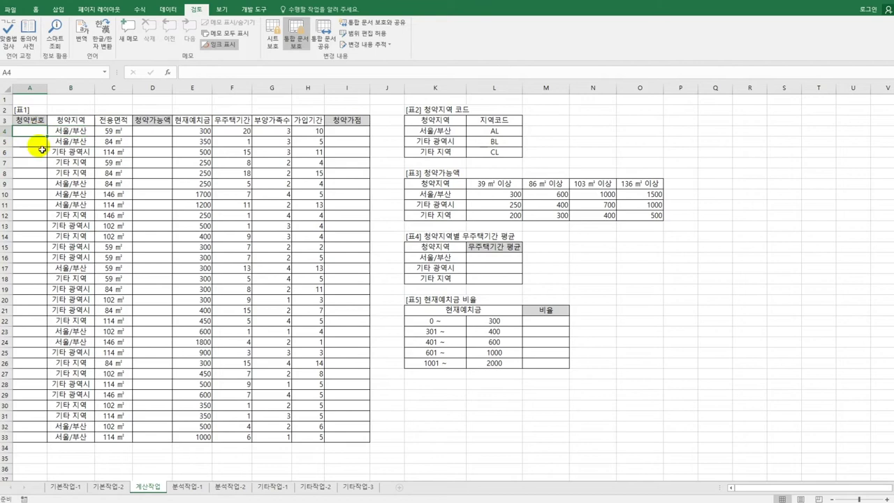
pyautogui.write('=vl')
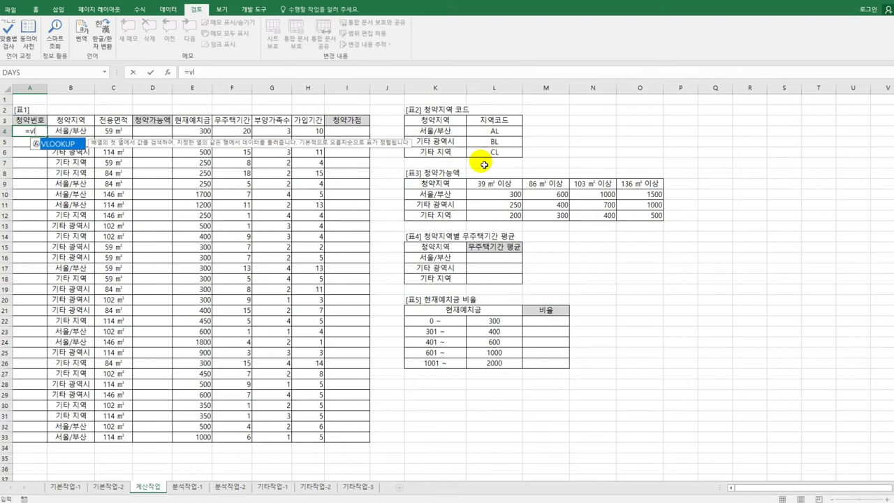
pyautogui.doubleClick(63, 146)
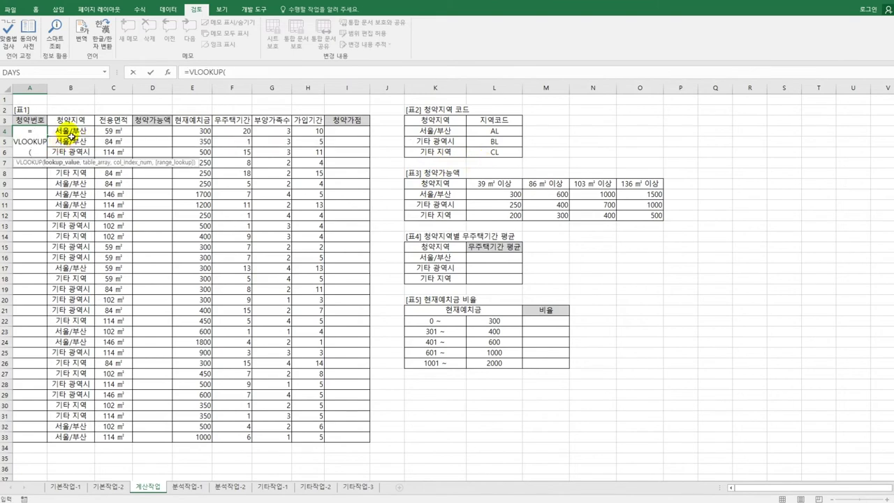
pyautogui.click(70, 132)
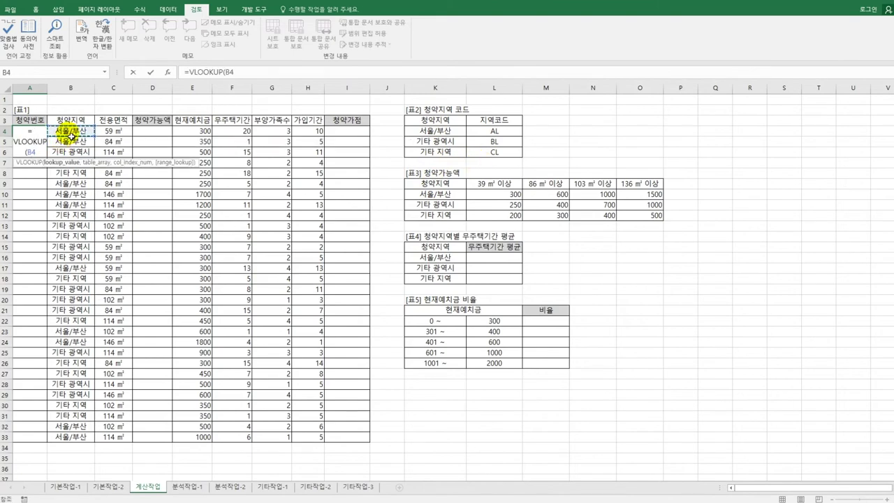
pyautogui.write(',')
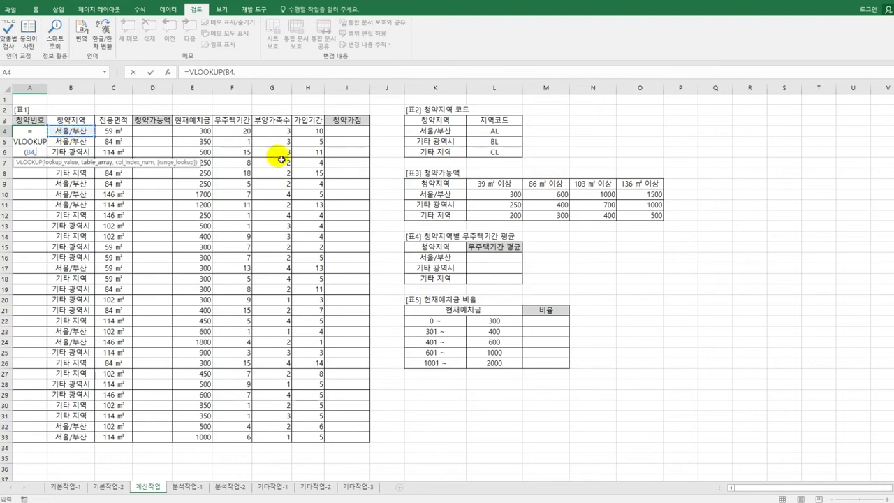
# - Complete A4's VLOOKUP with table $K$4:$L$6, column 2 and match type 0, and fill it down to A33
pyautogui.moveTo(456, 132); pyautogui.dragTo(487, 156)
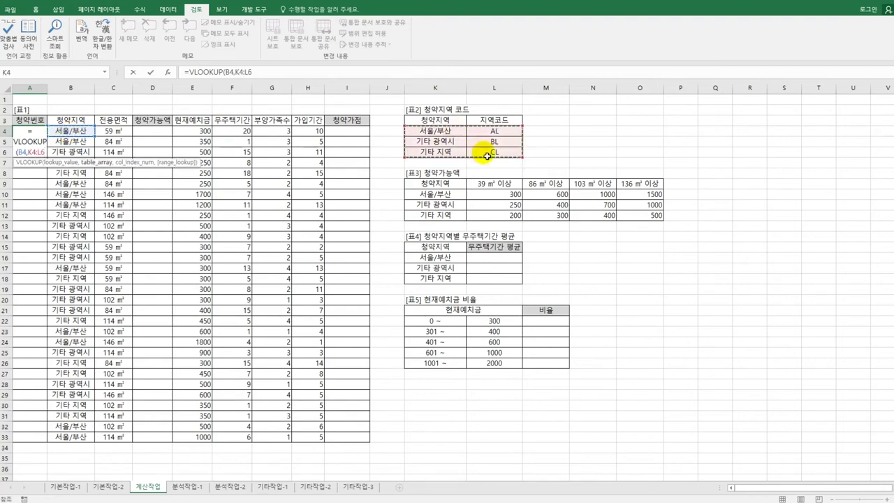
pyautogui.press('F4')
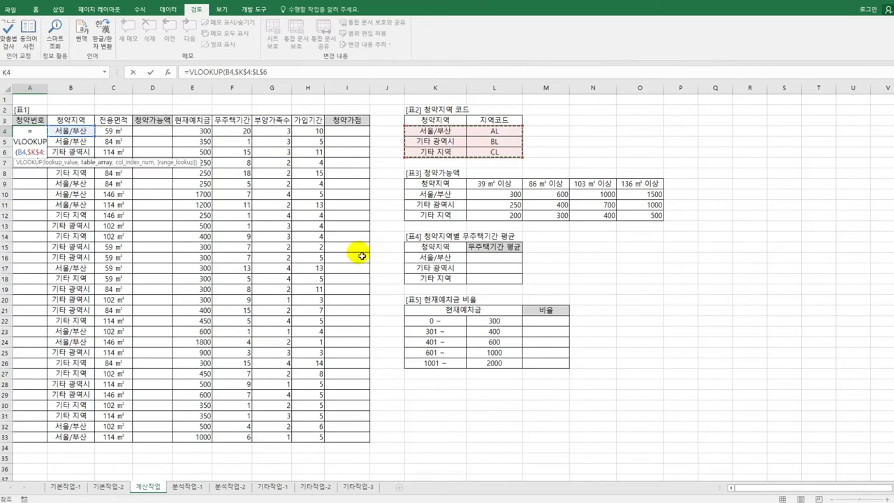
pyautogui.write(',')
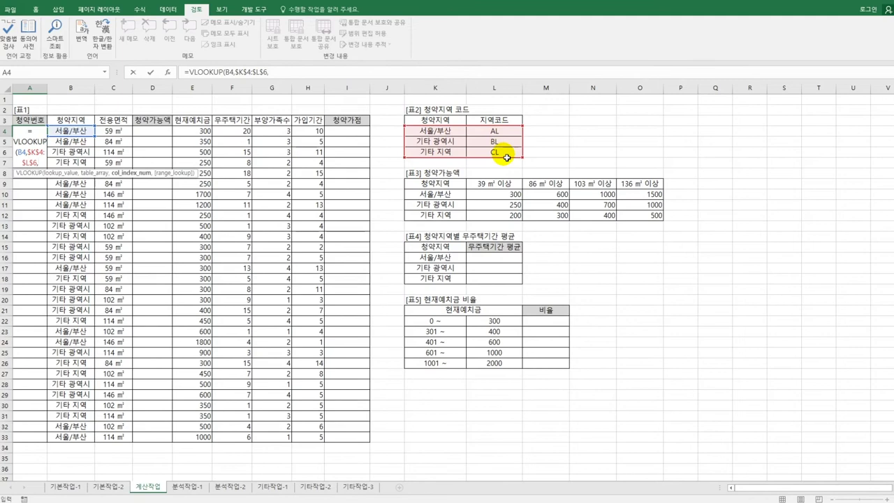
pyautogui.write('2,')
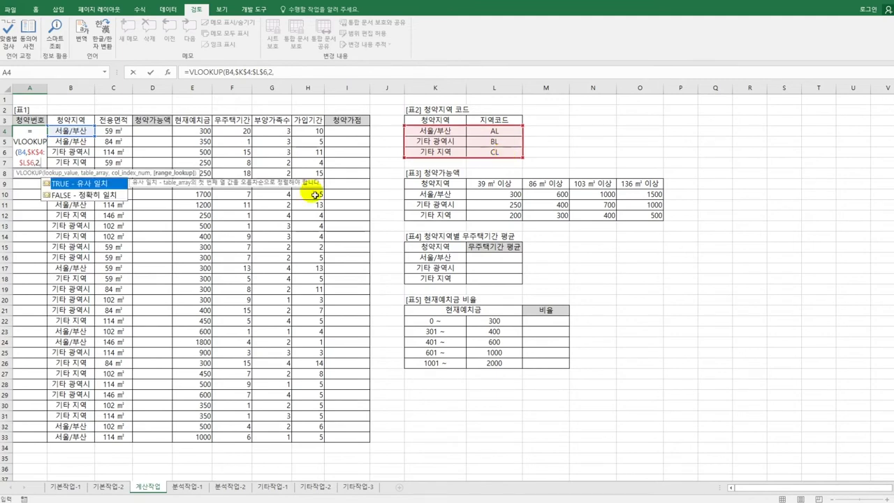
pyautogui.write('0')
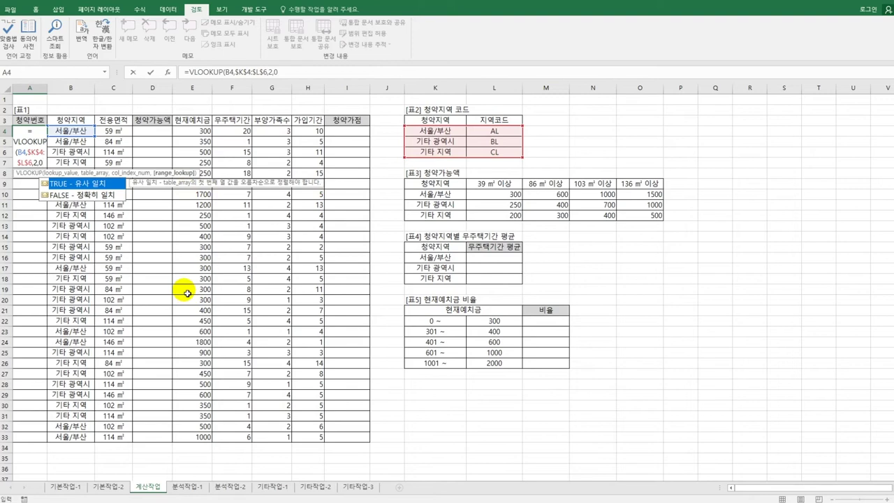
pyautogui.hotkey('ctrl', 'Return')
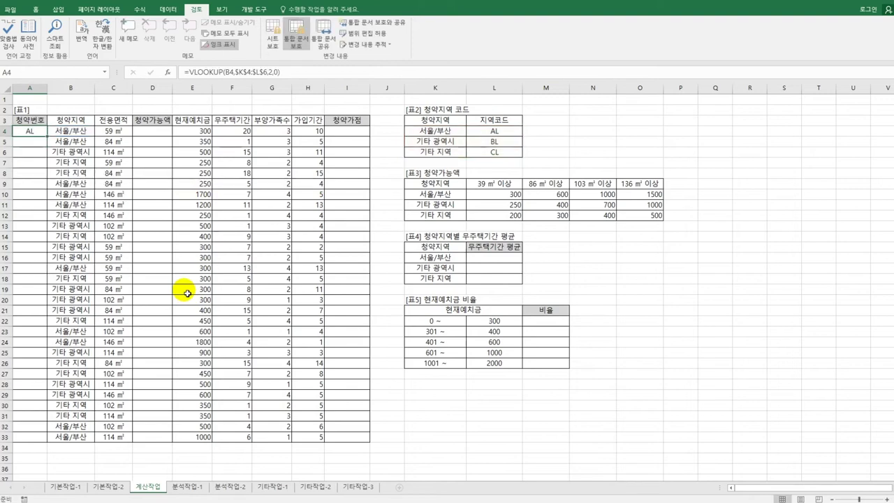
pyautogui.moveTo(49, 140); pyautogui.dragTo(50, 141)
pyautogui.doubleClick(50, 142)
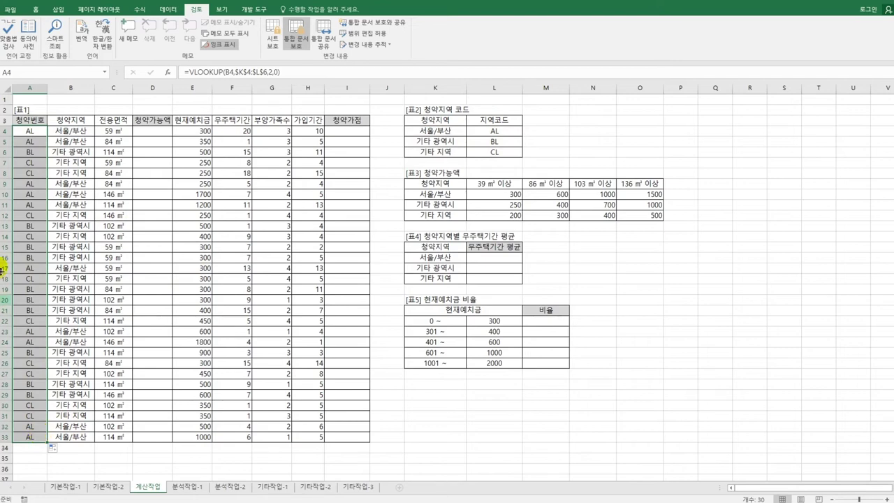
# - Wrap A4's VLOOKUP in CONCATENATE and add "-" as the second text argument
pyautogui.click(28, 133)
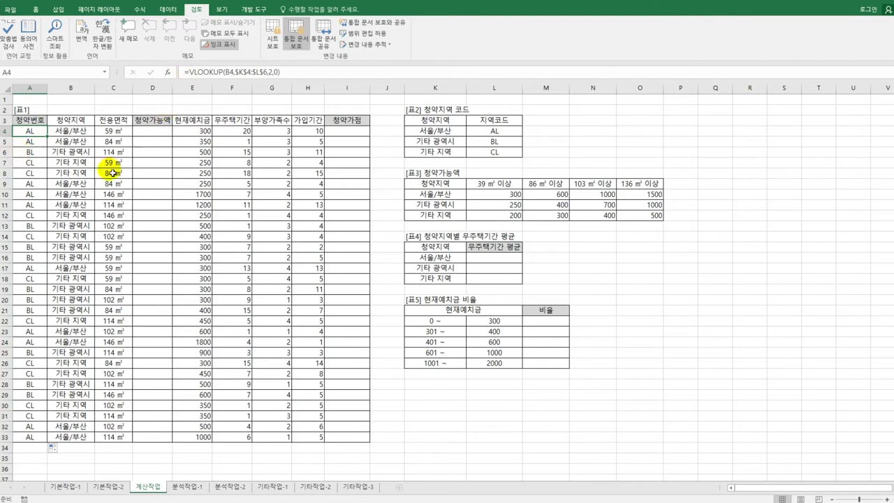
pyautogui.click(183, 72)
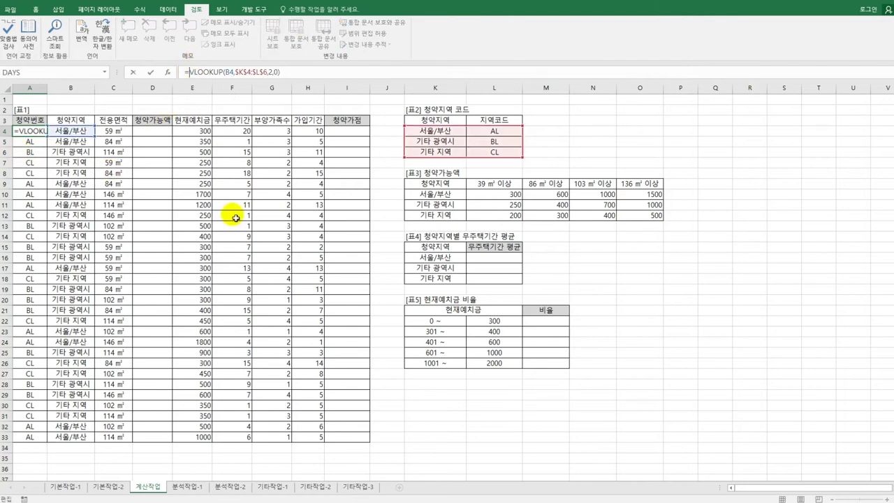
pyautogui.write('c')
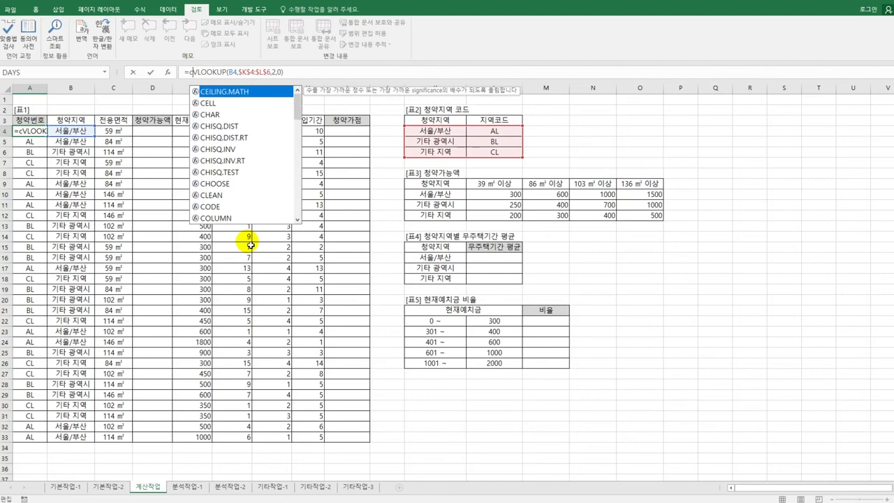
pyautogui.write('on')
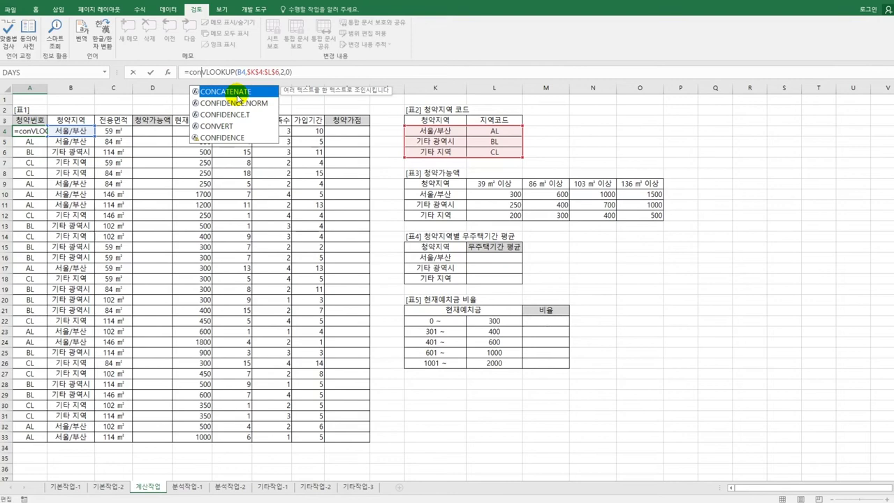
pyautogui.doubleClick(238, 95)
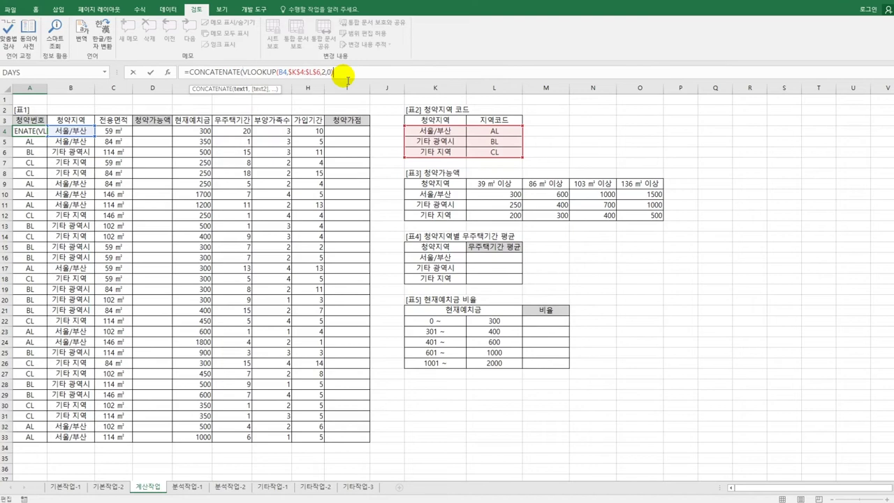
pyautogui.write(',')
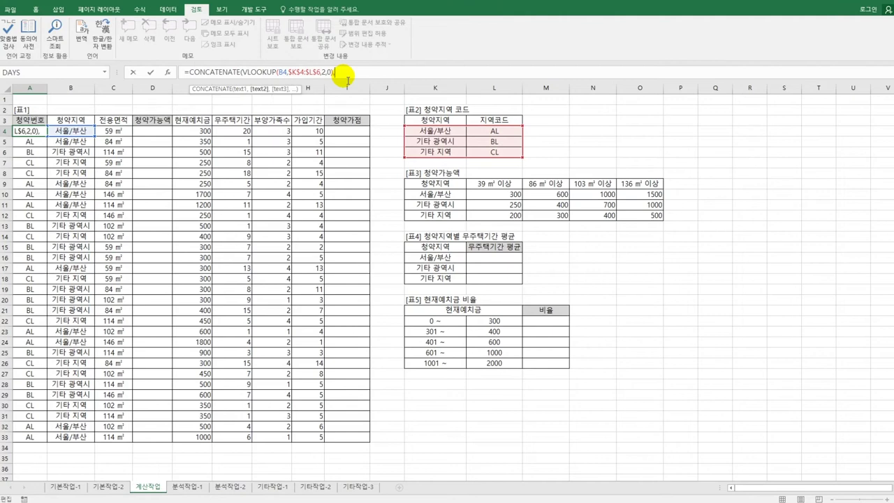
pyautogui.write('"-"')
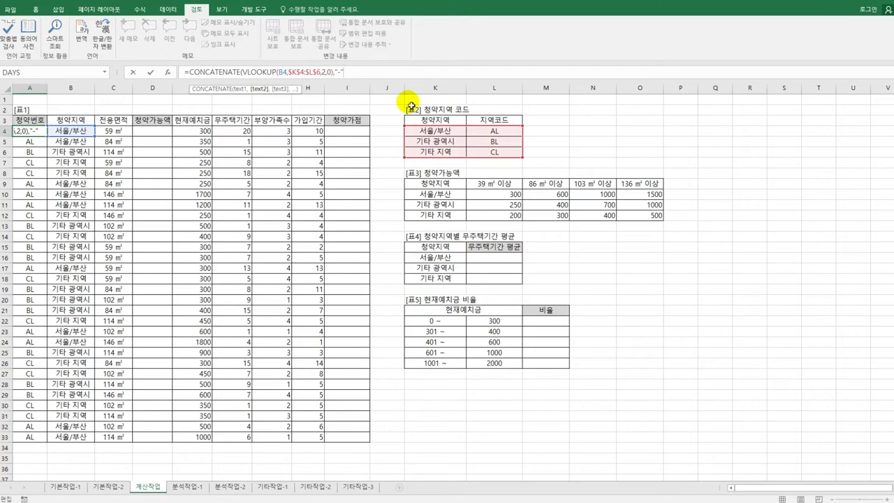
pyautogui.write(',')
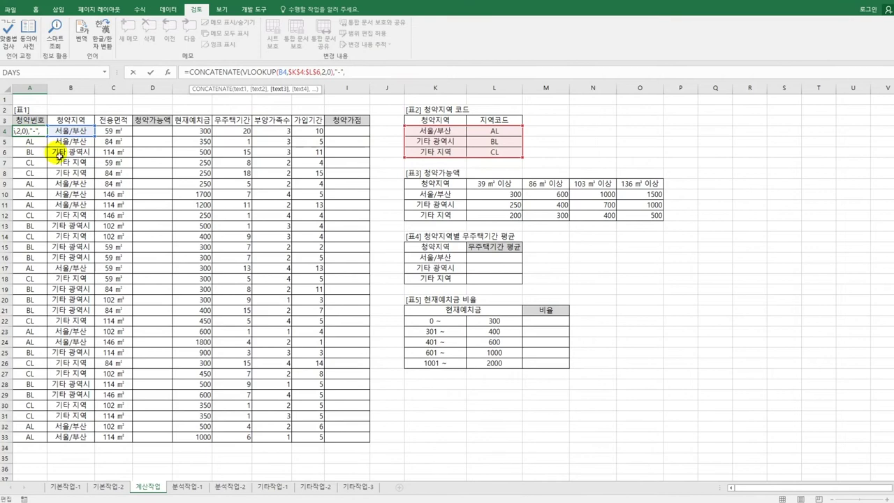
# - Finish A4's CONCATENATE with ROW()-3 as the third text argument and fill the formula down to A33
pyautogui.write('row')
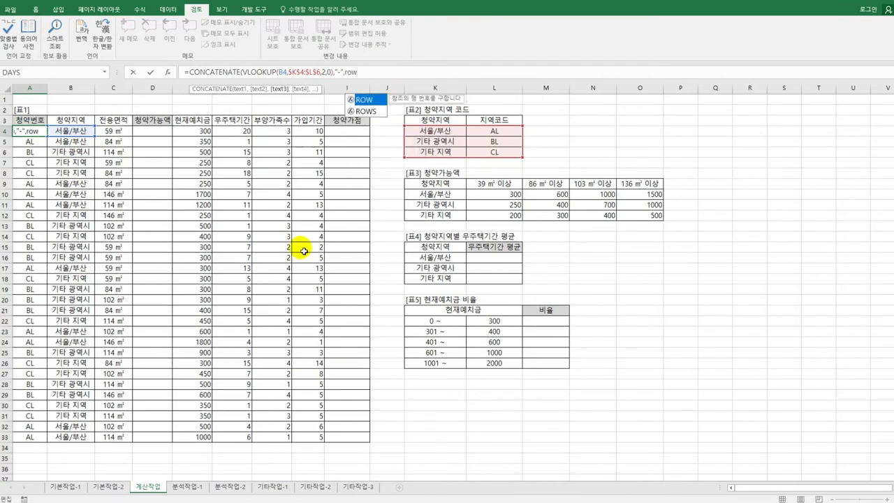
pyautogui.press('Tab')
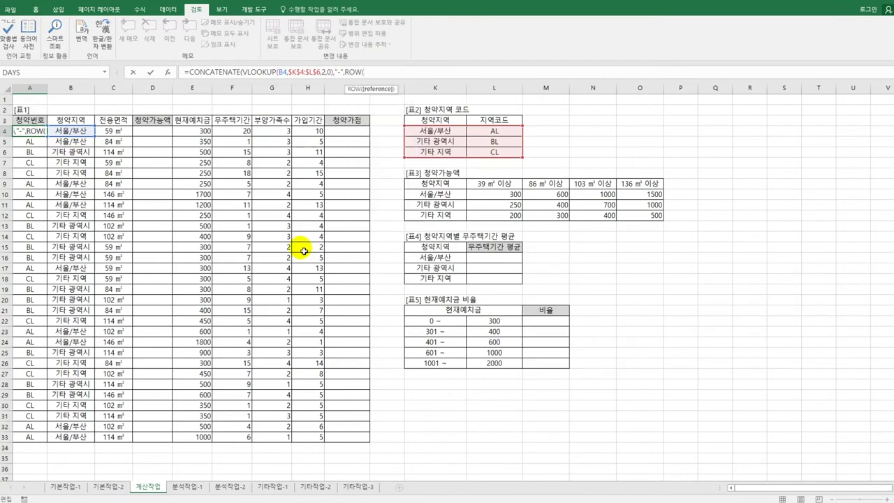
pyautogui.write(')')
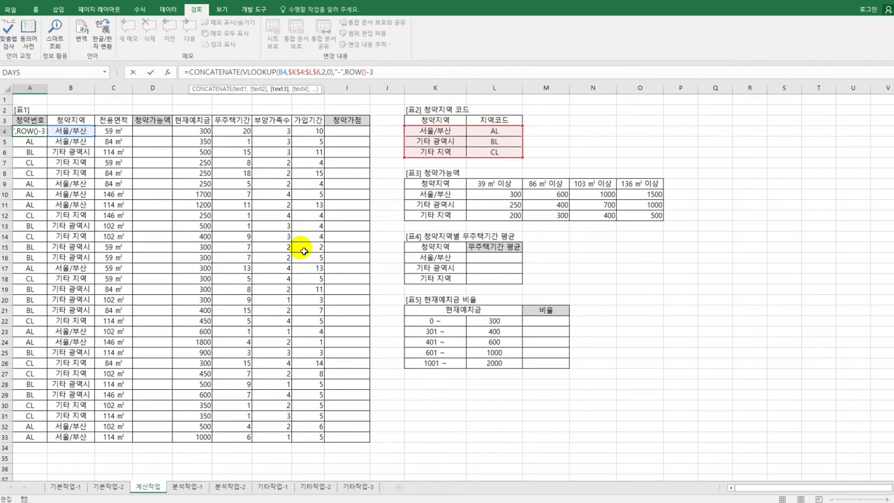
pyautogui.write('-3)')
pyautogui.press('Return')
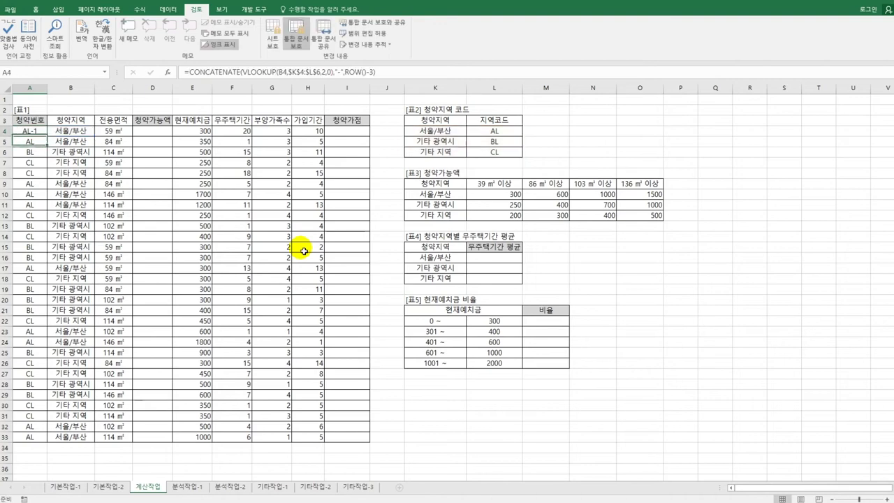
pyautogui.press('Up')
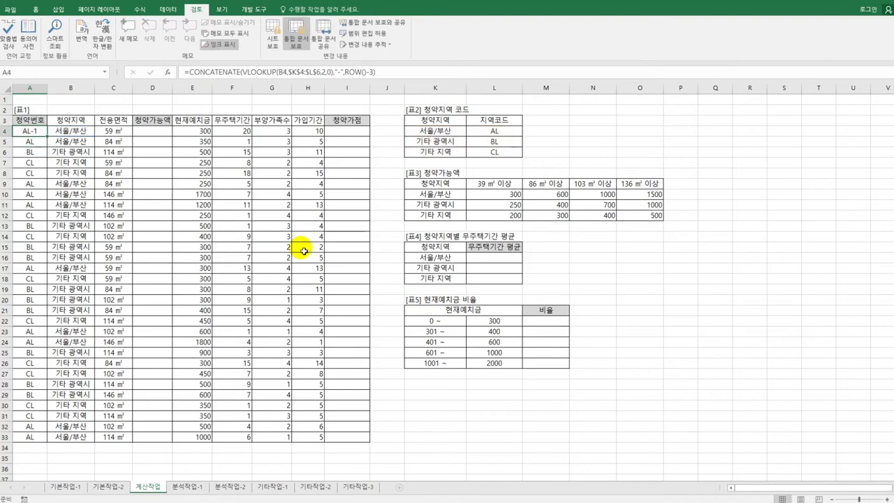
pyautogui.doubleClick(46, 136)
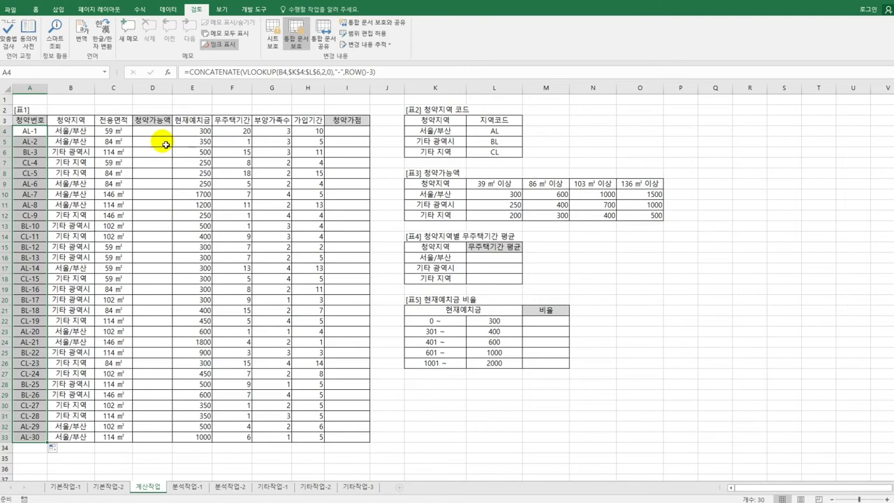
# - Start an INDEX formula in 청약가능액 cell D4 with the absolute array $L$10:$O$12 from [표3]
pyautogui.moveTo(162, 131); pyautogui.dragTo(161, 173)
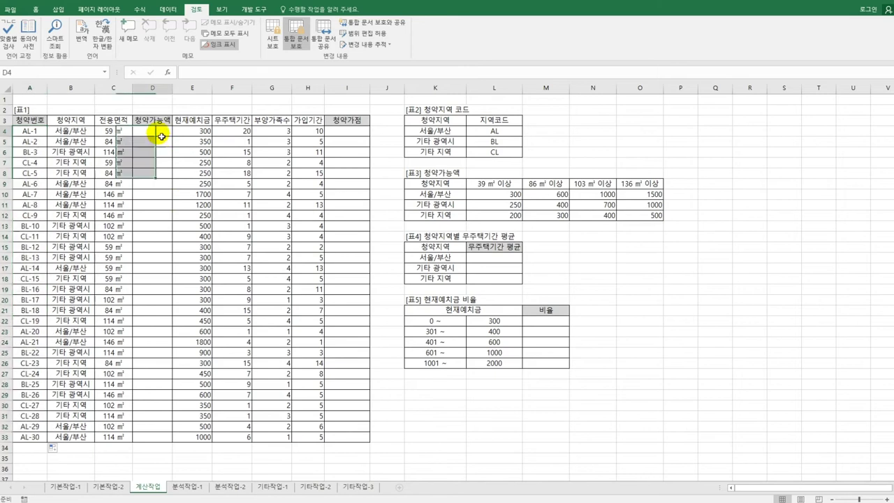
pyautogui.click(162, 137)
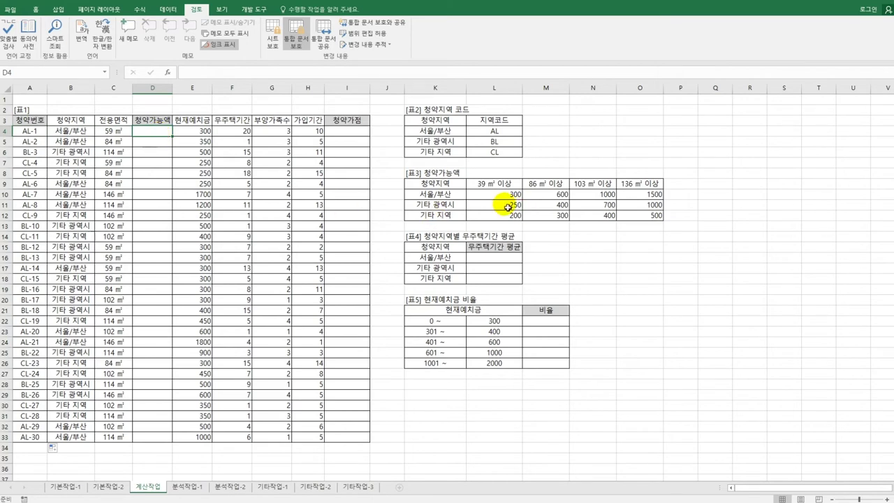
pyautogui.moveTo(504, 196); pyautogui.dragTo(634, 217)
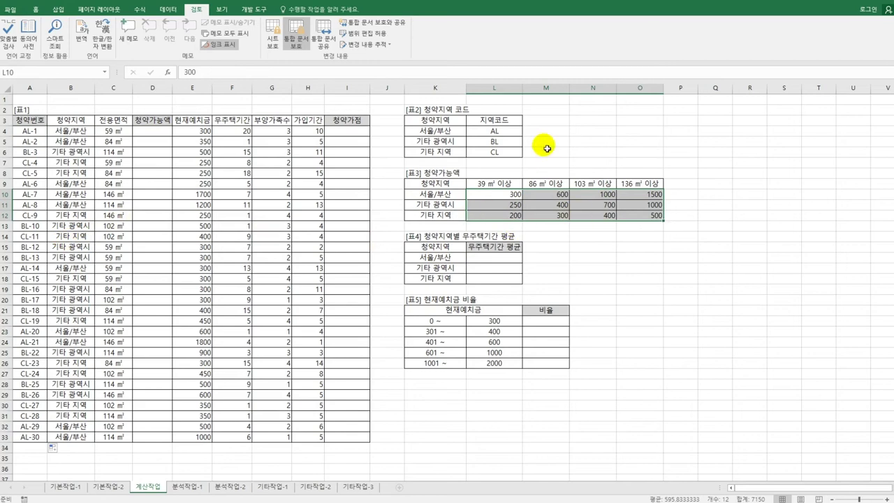
pyautogui.click(161, 131)
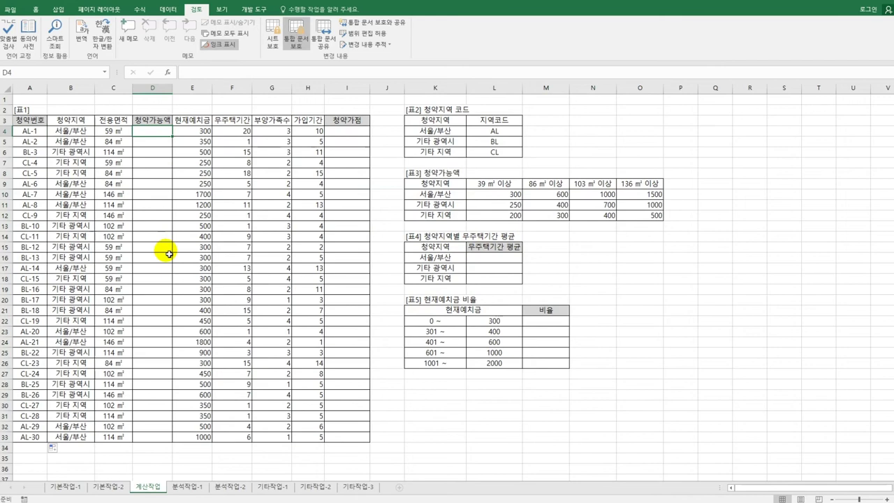
pyautogui.write('=in')
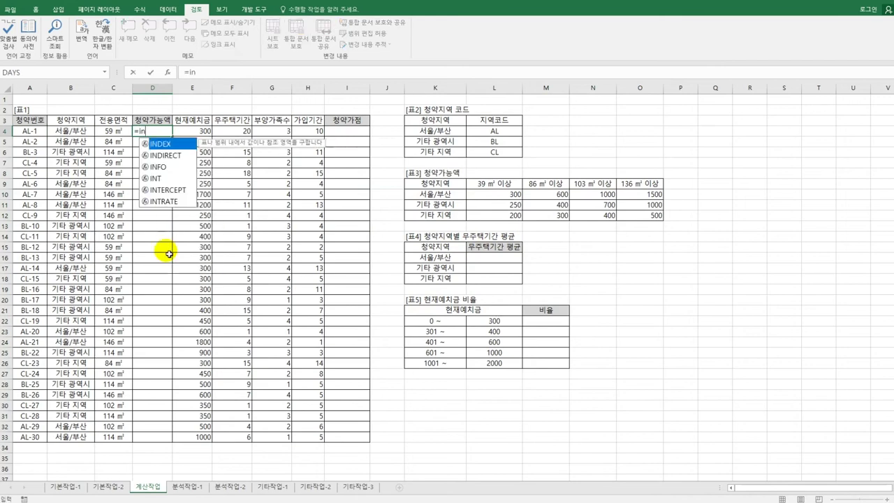
pyautogui.press('Tab')
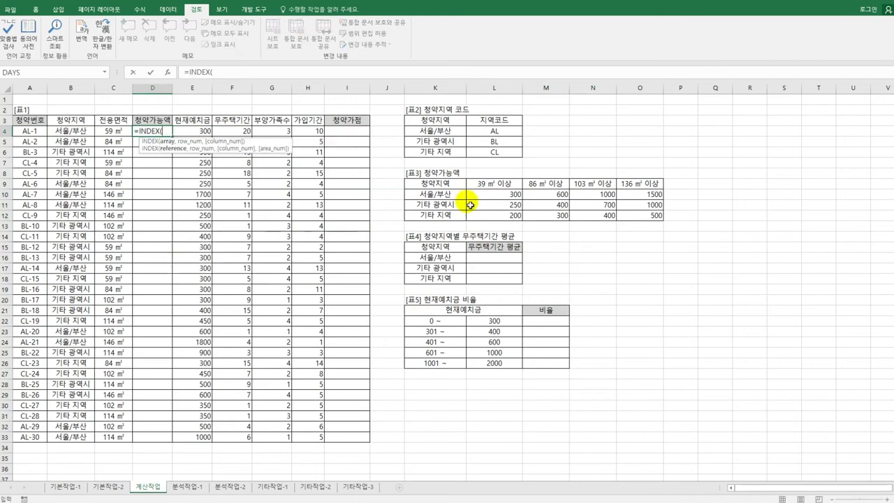
pyautogui.moveTo(471, 195); pyautogui.dragTo(637, 216)
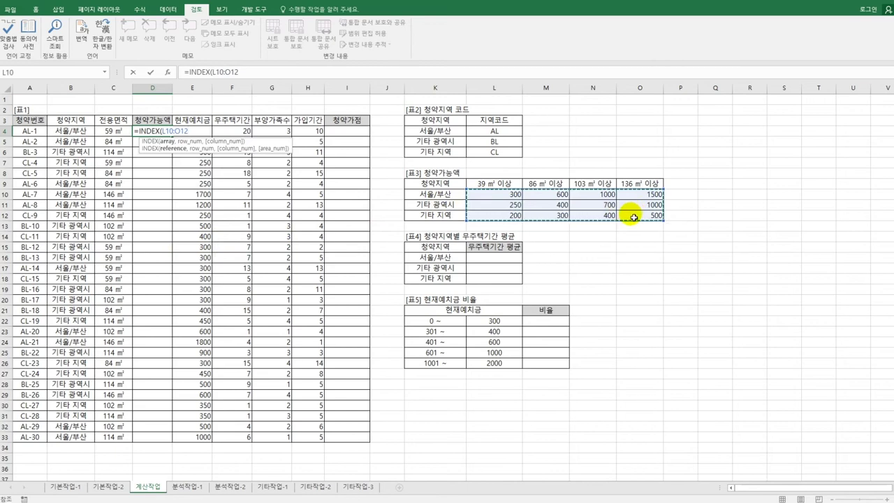
pyautogui.press('F4')
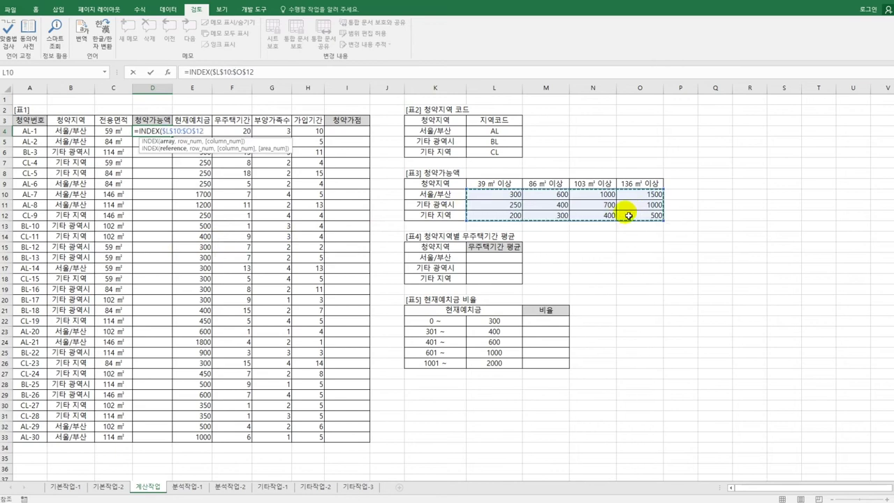
pyautogui.write(',')
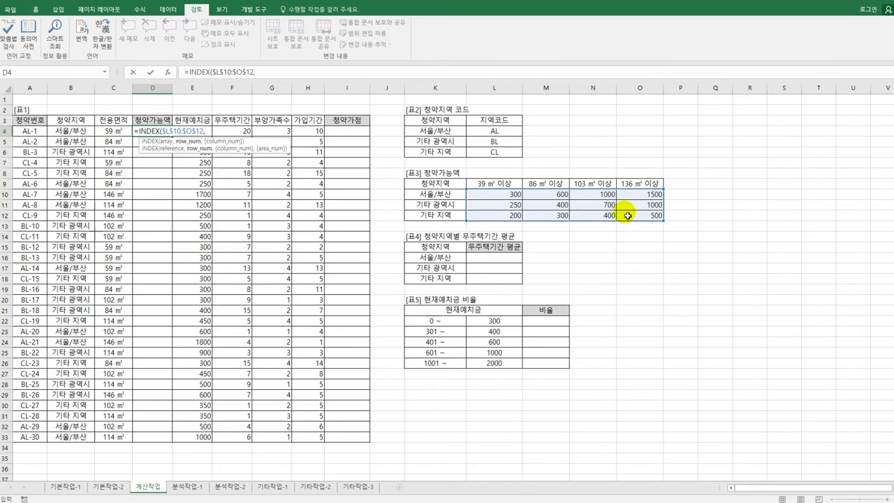
# - Add the row argument of D4's INDEX as MATCH(B4,$K$10:$K$12,0)
pyautogui.write('MATCH(')
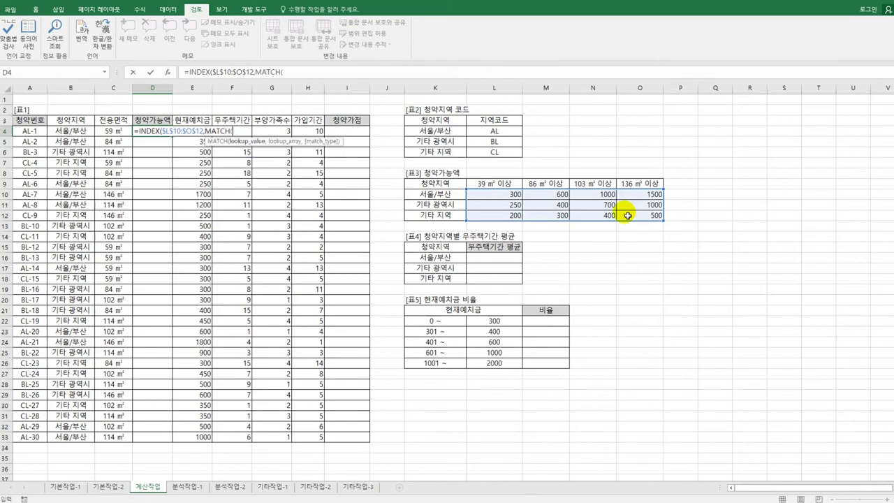
pyautogui.click(75, 133)
pyautogui.write(',')
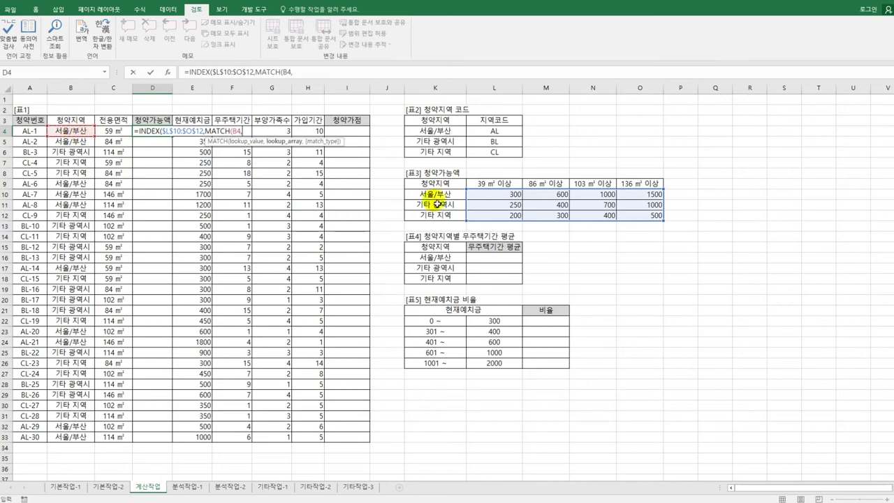
pyautogui.moveTo(441, 199); pyautogui.dragTo(432, 216)
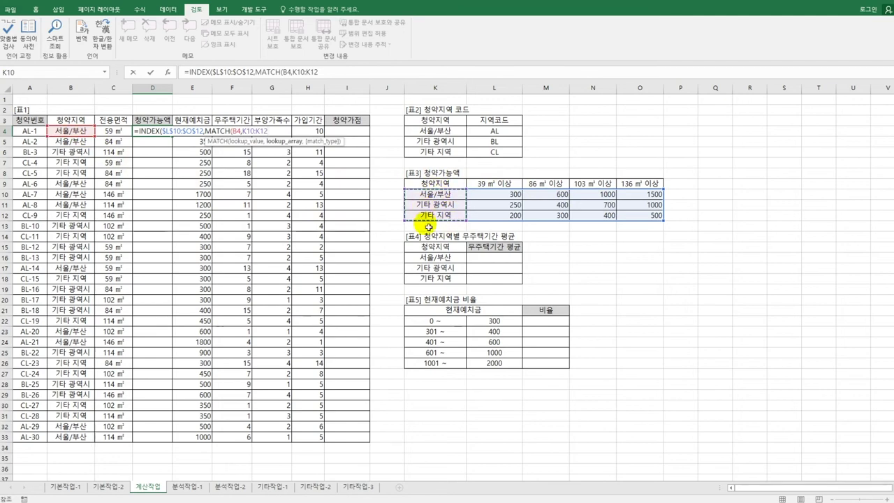
pyautogui.press('F4')
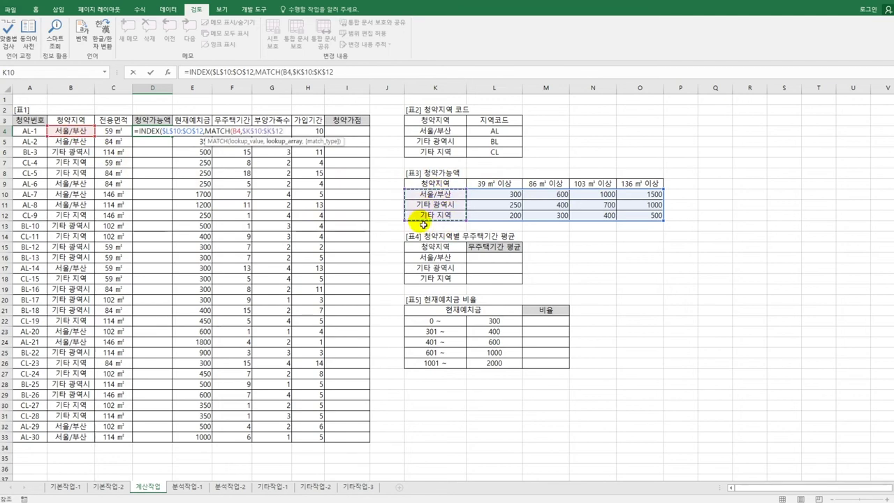
pyautogui.write(',0')
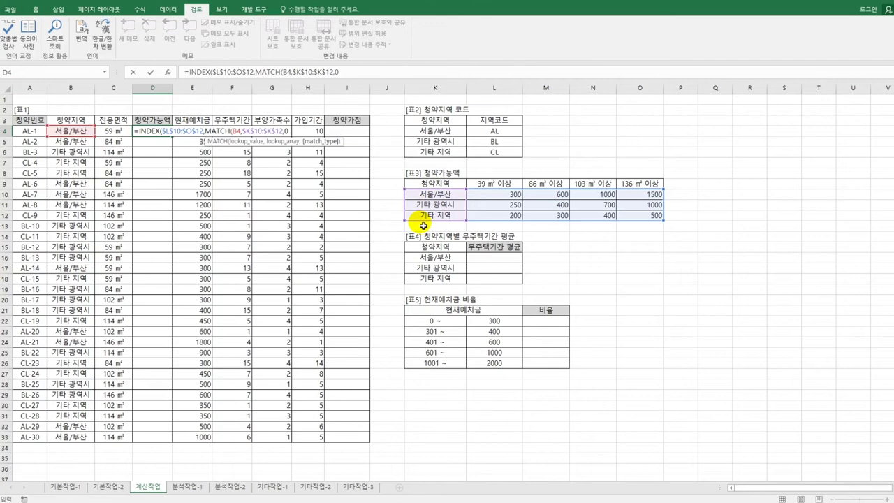
pyautogui.write('),')
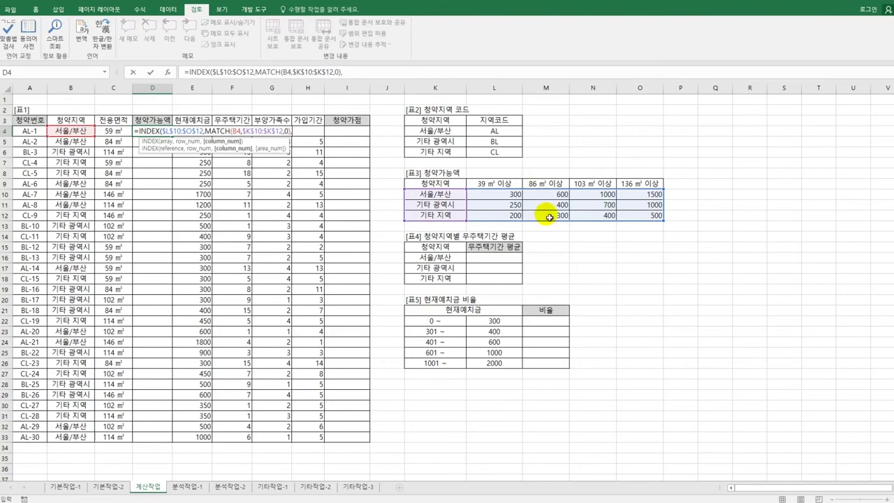
# - Add MATCH(C4,$L$9:$O$9,1) as the column argument of D4's INDEX and enter the completed formula
pyautogui.write('MATCH(')
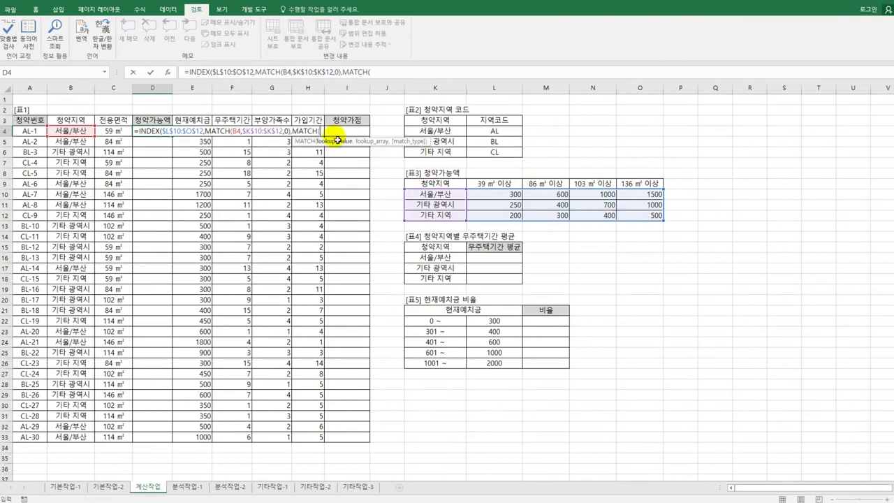
pyautogui.click(127, 133)
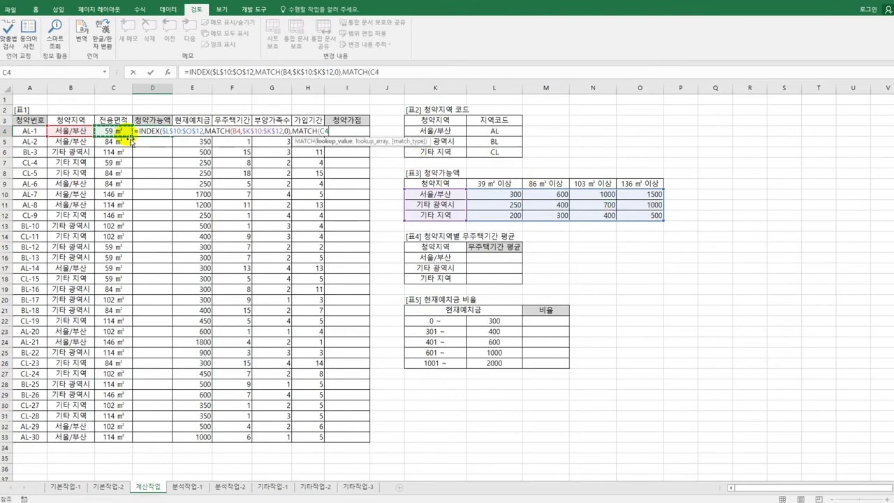
pyautogui.write(',')
pyautogui.moveTo(501, 187); pyautogui.dragTo(644, 190)
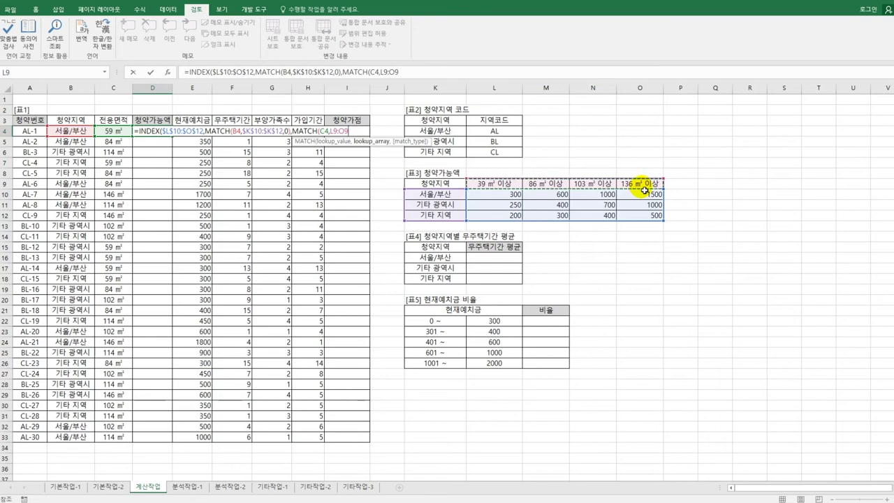
pyautogui.press('F4')
pyautogui.write(',1')
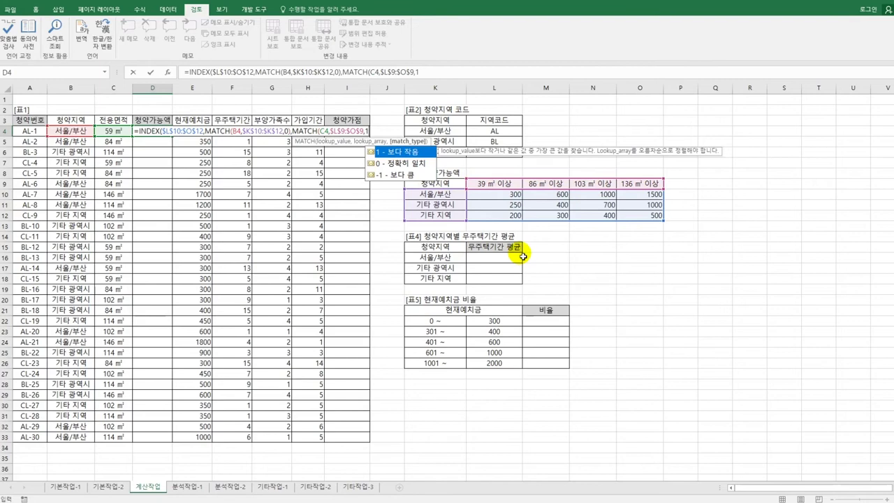
pyautogui.press('Escape')
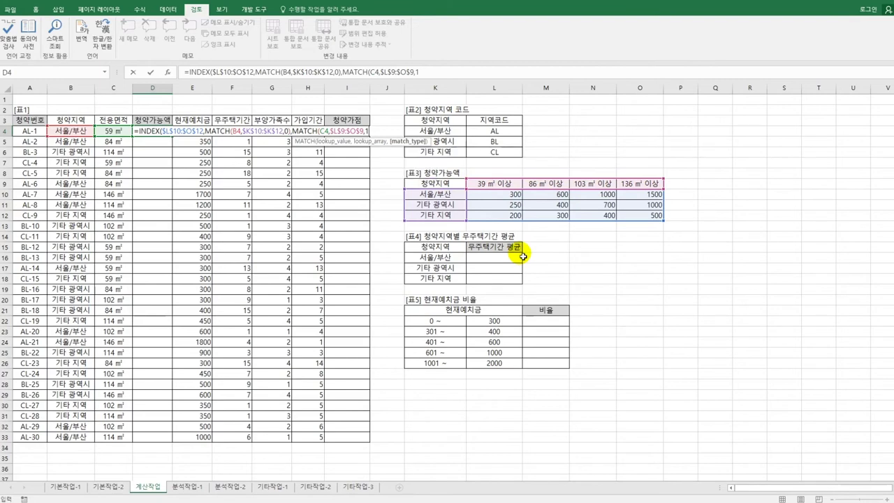
pyautogui.write(')')
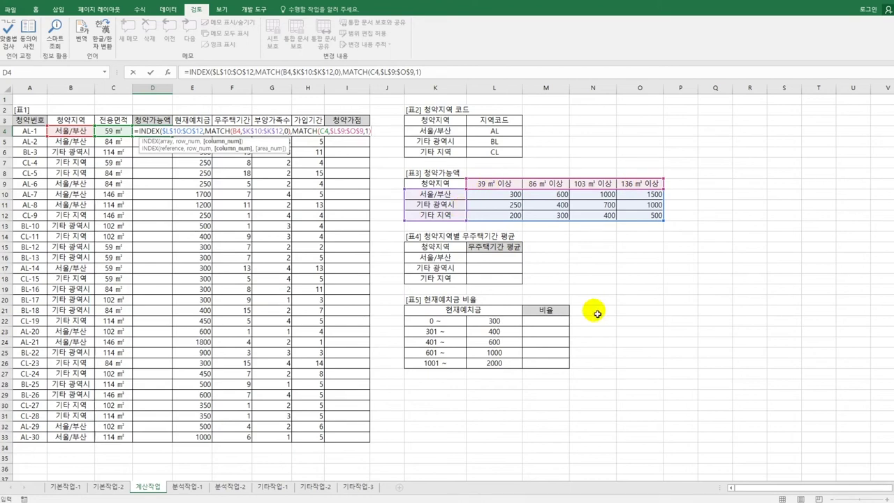
pyautogui.hotkey('ctrl', 'Return')
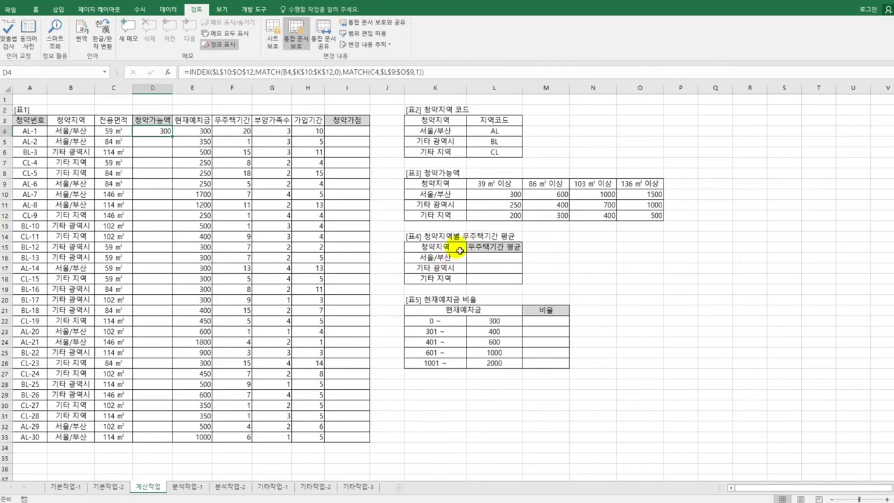
# - Check D4's result against [표3] and fill its formula down to D33
pyautogui.click(455, 195)
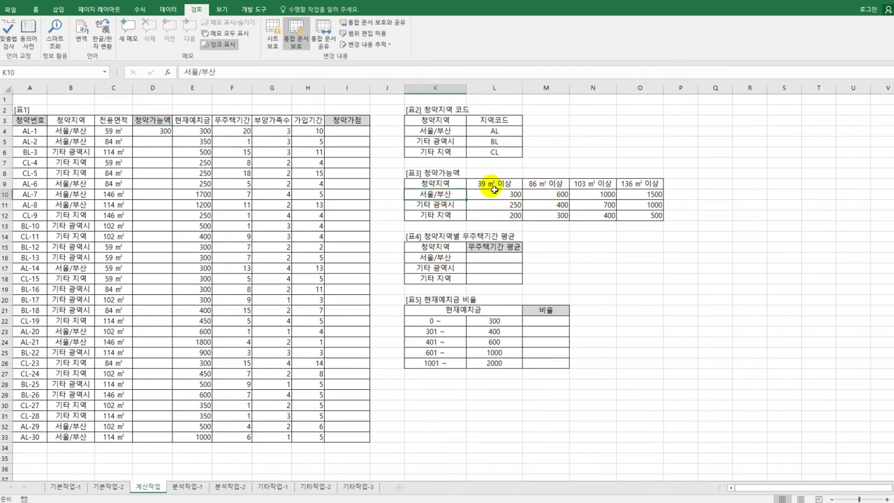
pyautogui.click(496, 198)
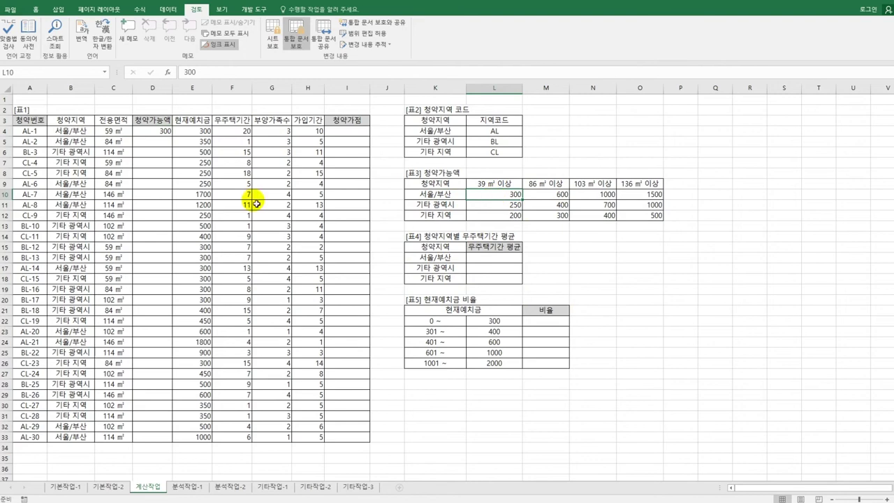
pyautogui.click(155, 132)
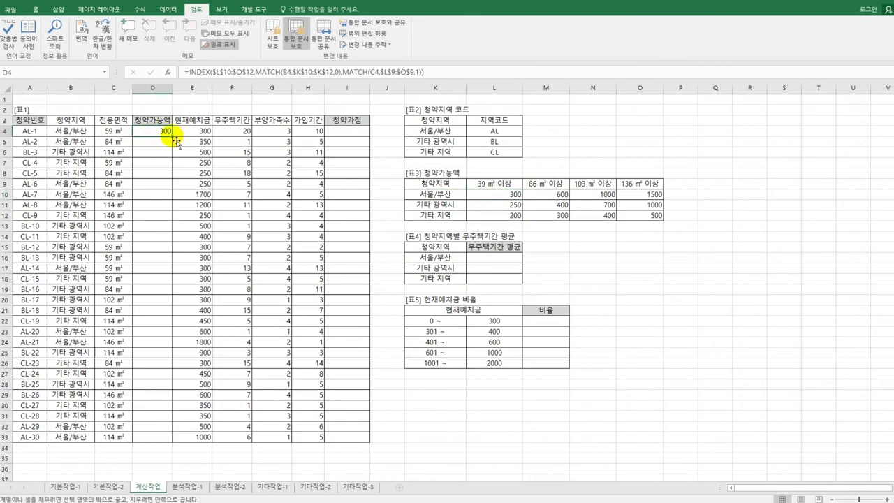
pyautogui.doubleClick(173, 137)
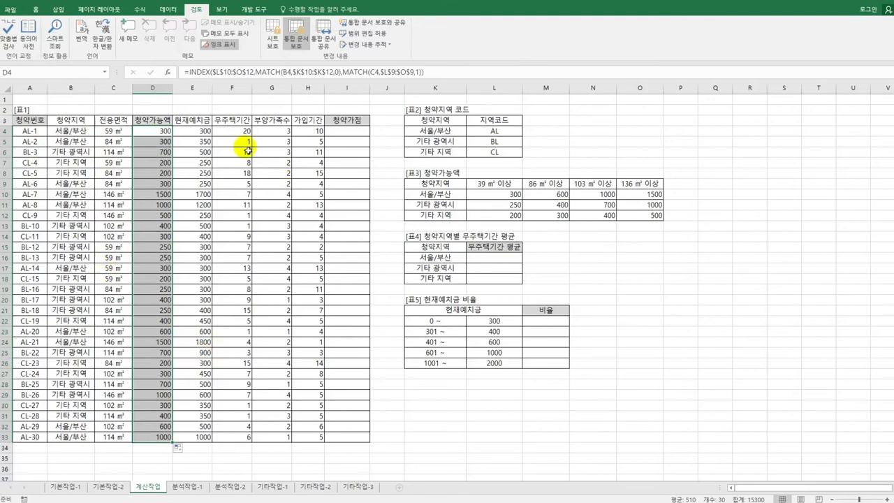
# - Start an AVERAGE formula with a nested IF in 무주택기간 평균 cell L16 of [표4]
pyautogui.click(236, 131)
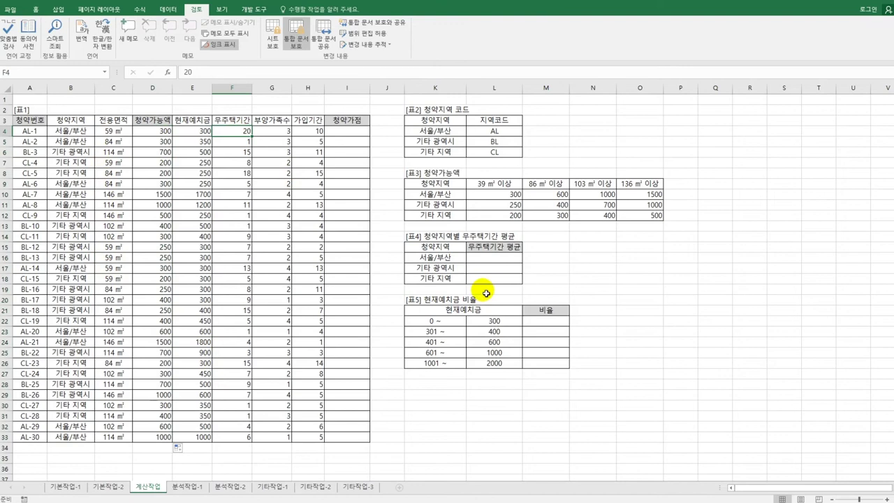
pyautogui.moveTo(484, 260); pyautogui.dragTo(487, 279)
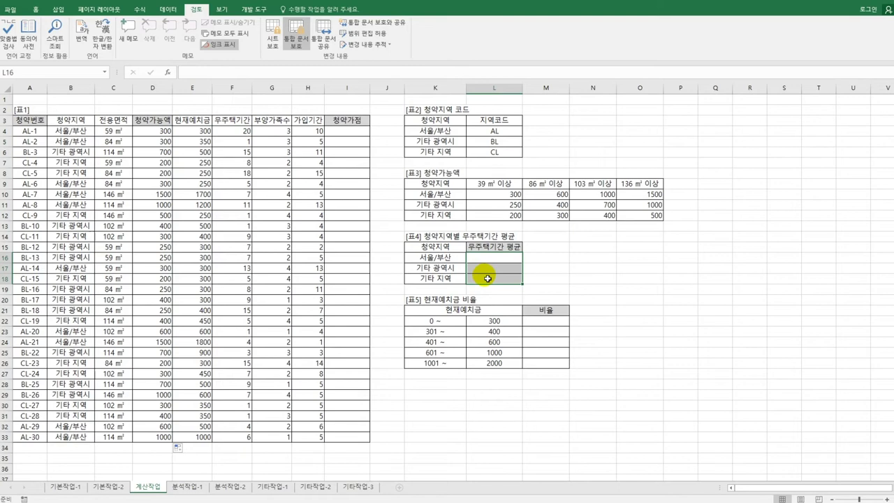
pyautogui.moveTo(487, 279); pyautogui.dragTo(489, 259)
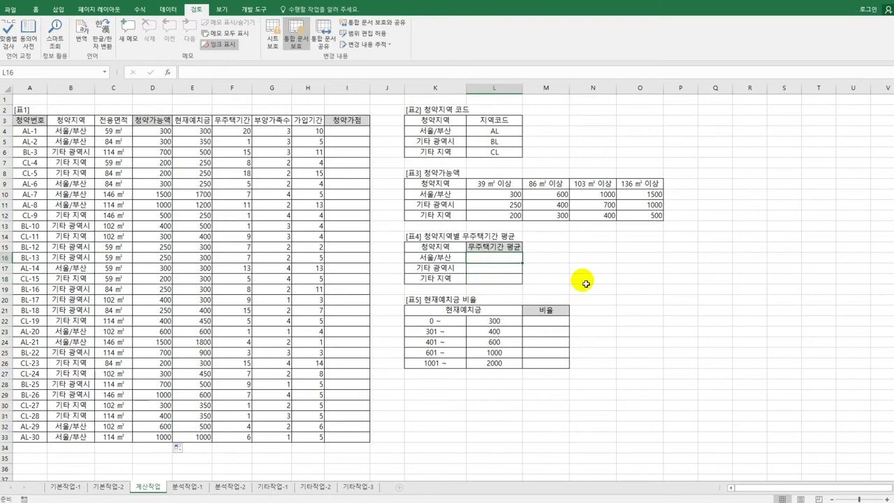
pyautogui.write('=a')
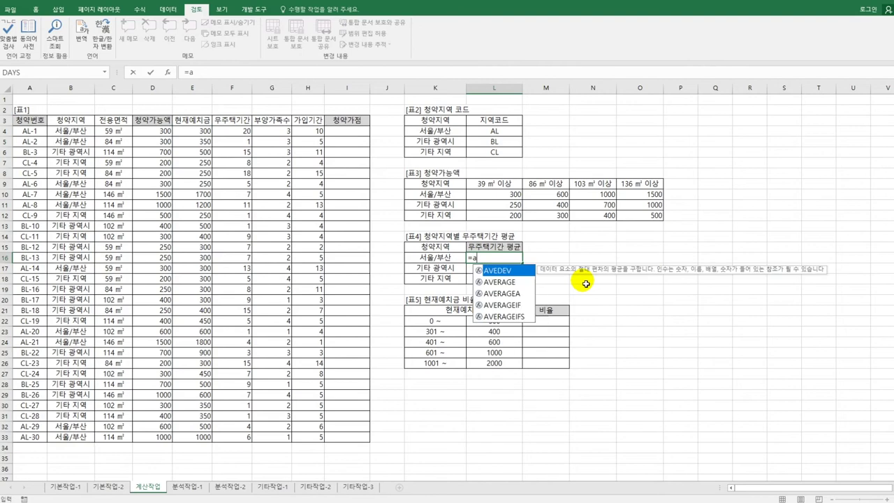
pyautogui.write('v')
pyautogui.press('Down')
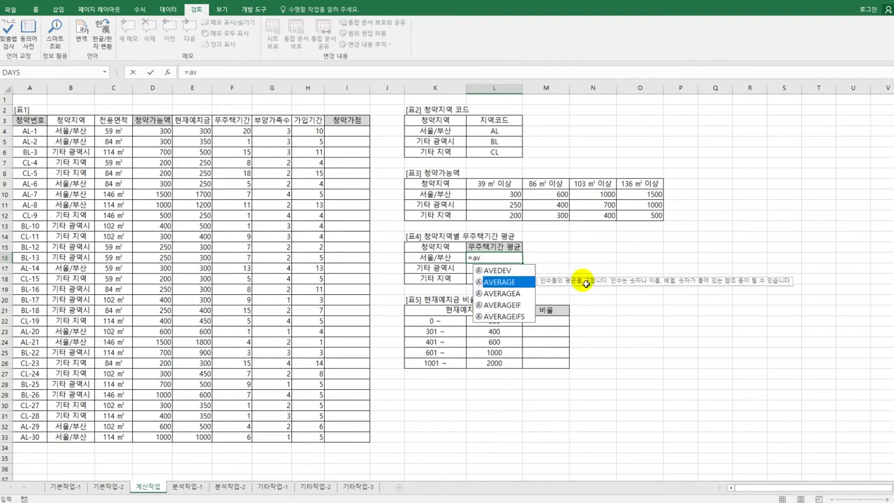
pyautogui.press('Tab')
pyautogui.write('if(')
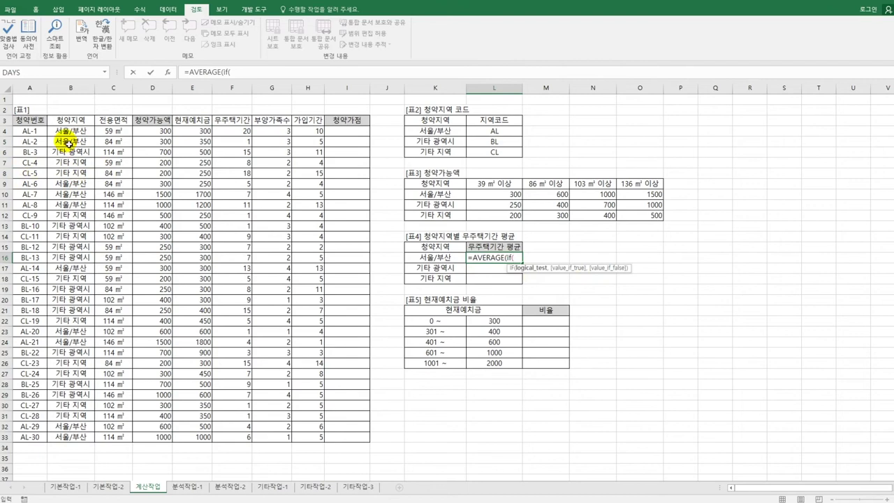
# - Set the logical test of L16's IF to $B$4:$B$33=K16 and continue to its value-if-true argument
pyautogui.moveTo(67, 130); pyautogui.dragTo(75, 443)
pyautogui.press('F4')
pyautogui.write('=')
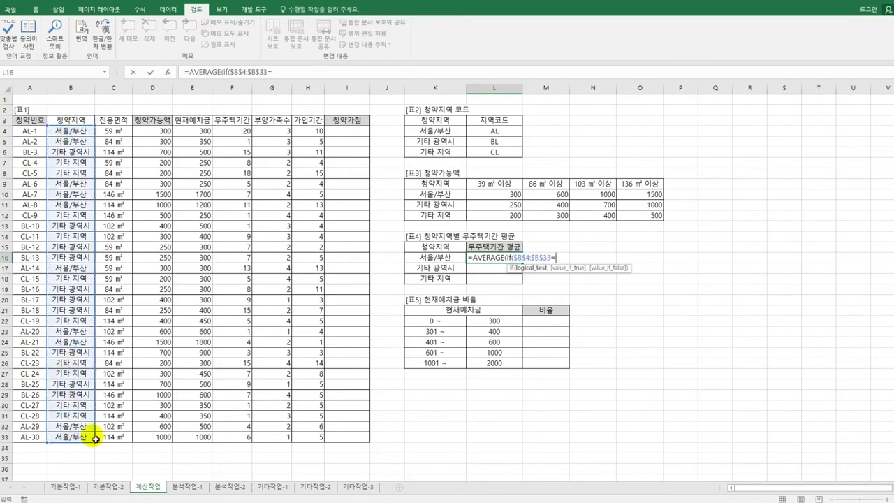
pyautogui.click(449, 260)
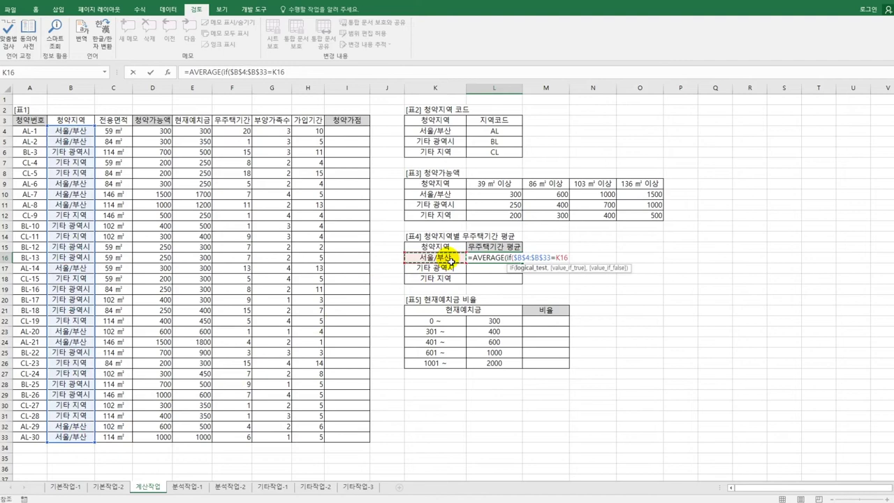
pyautogui.write(',')
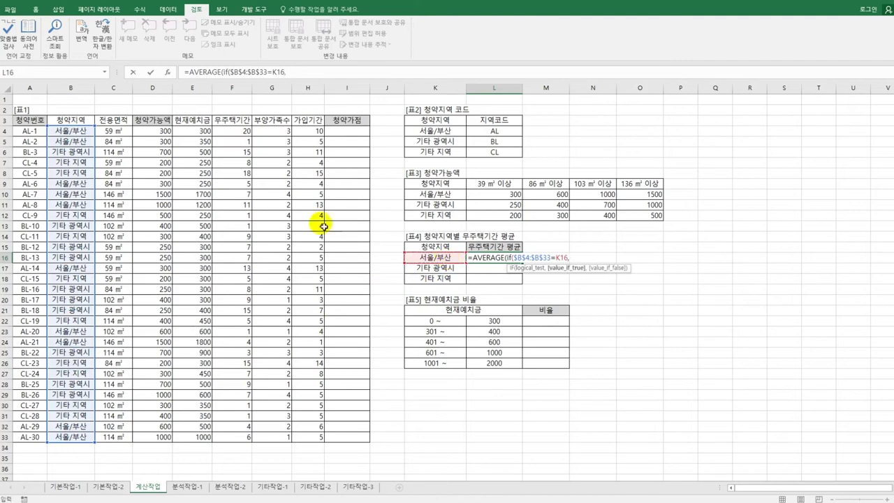
# - Complete L16 with $F$4:$F$33 as IF's value-if-true, enter it as an array formula, and fill it down to L18
pyautogui.moveTo(238, 136); pyautogui.dragTo(247, 438)
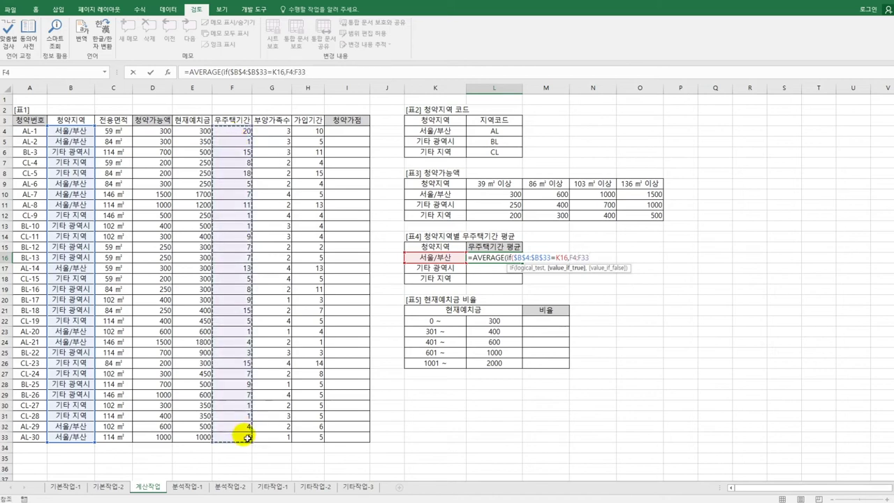
pyautogui.press('F4')
pyautogui.write('))')
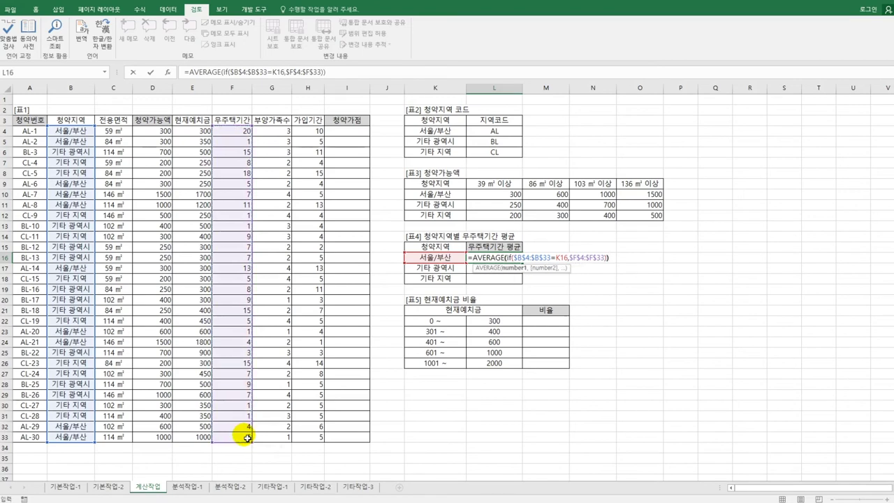
pyautogui.write(')')
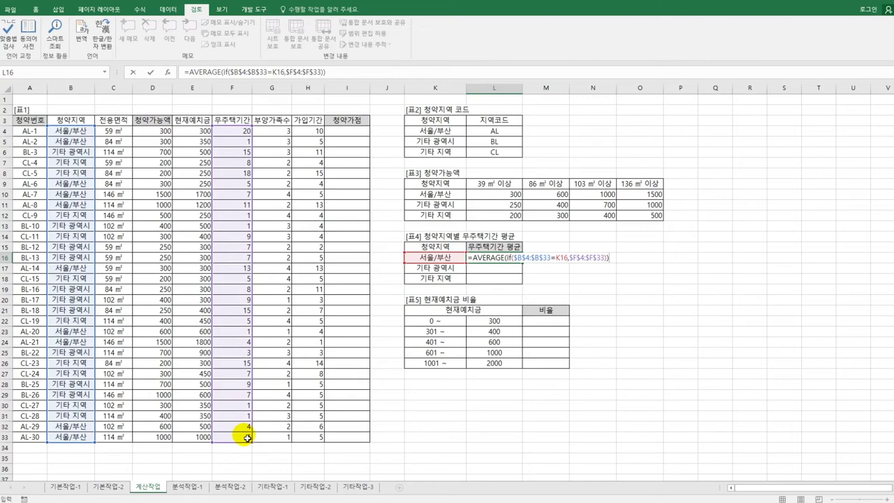
pyautogui.hotkey('ctrl', 'shift', 'Return')
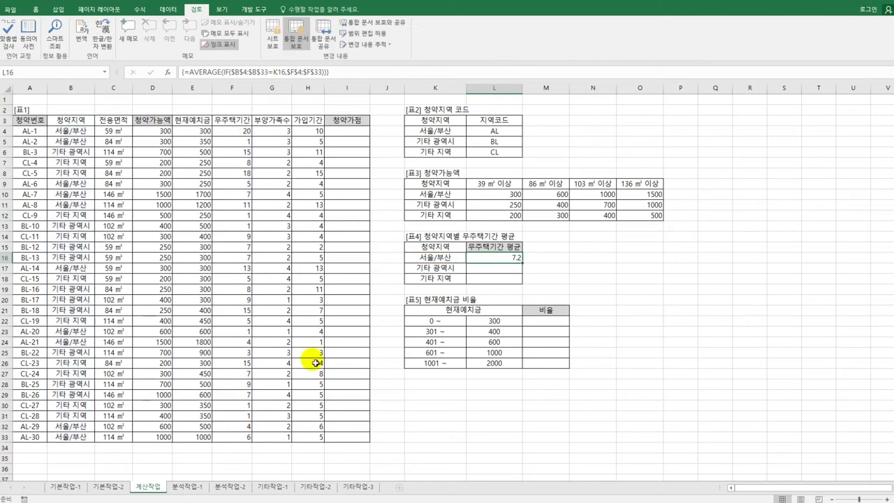
pyautogui.moveTo(523, 262); pyautogui.dragTo(524, 285)
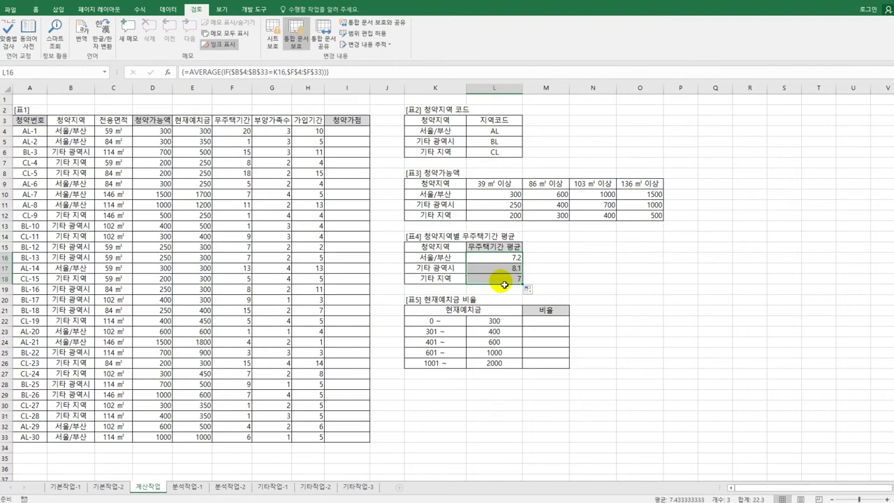
# - Insert a REPT function in front of AVERAGE in L16's existing formula
pyautogui.click(498, 257)
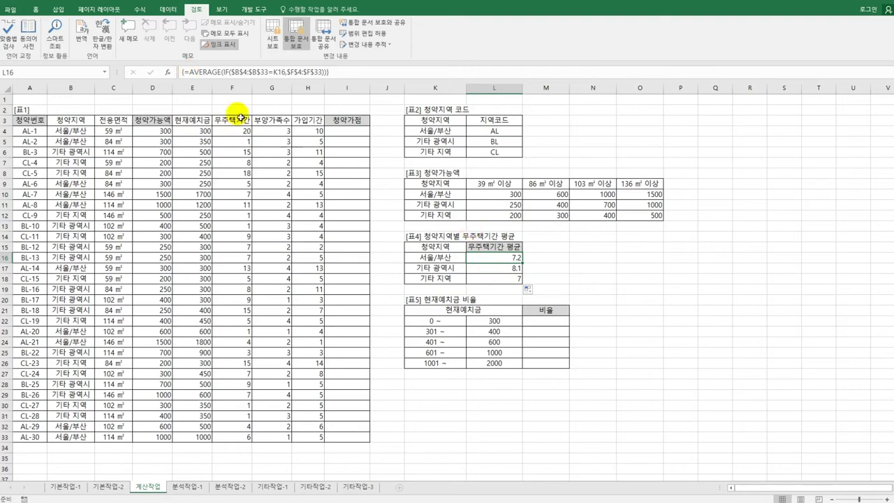
pyautogui.click(185, 73)
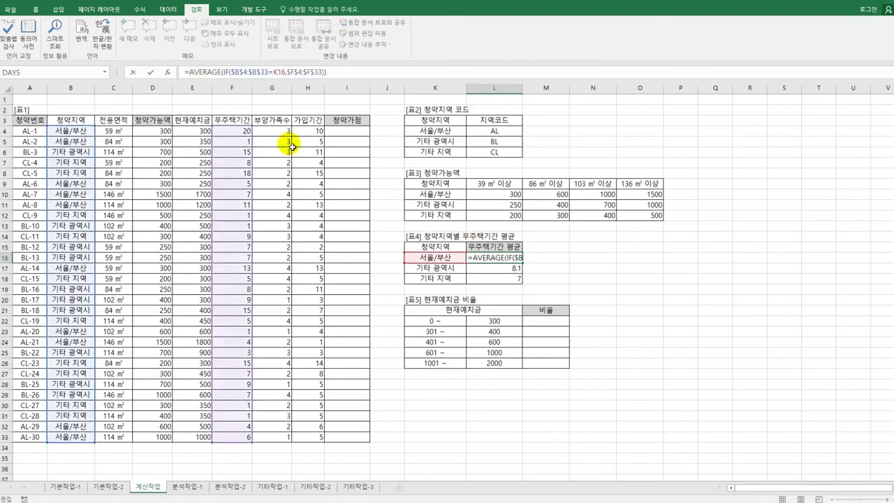
pyautogui.write('re')
pyautogui.press('Down')
pyautogui.press('Down')
pyautogui.press('Down')
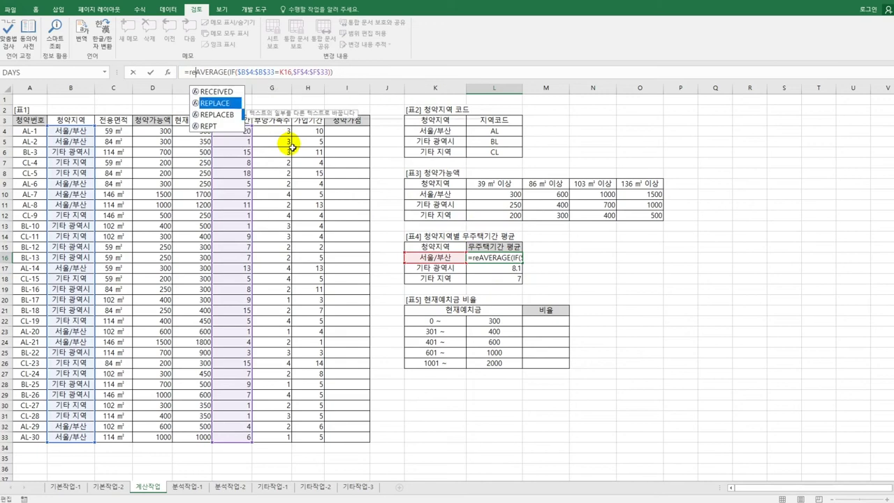
pyautogui.press('Tab')
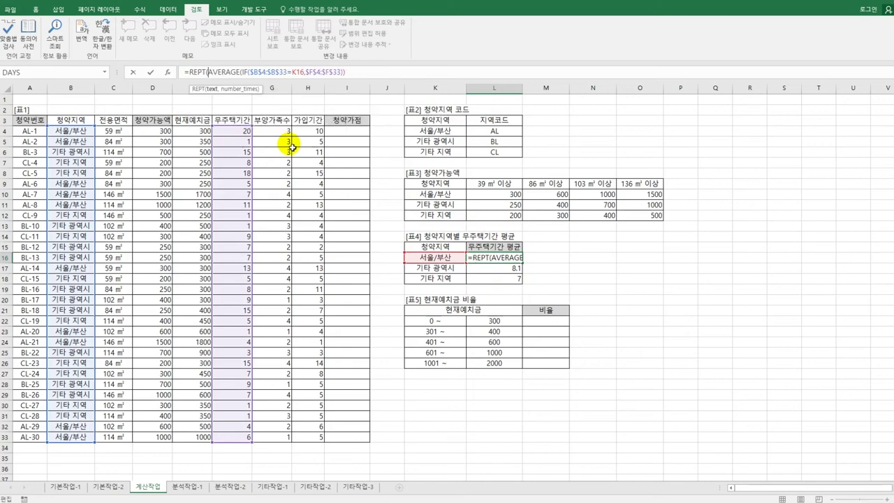
# - Set REPT's text argument to the special character "■" and close the REPT function around the AVERAGE expression
pyautogui.write('"ㅁ')
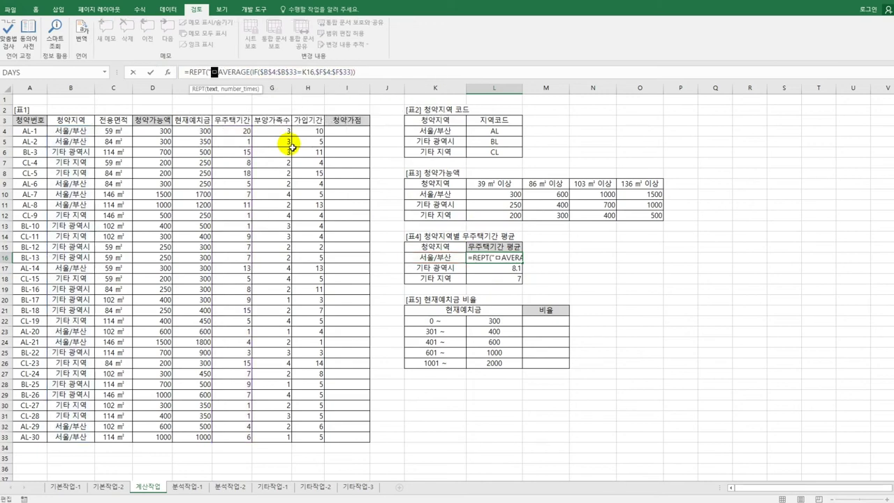
pyautogui.press('Hangul_Hanja')
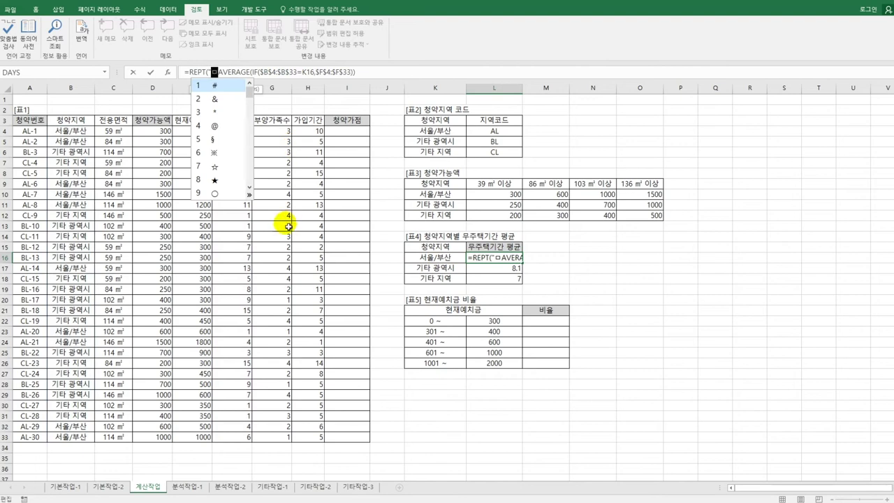
pyautogui.click(250, 194)
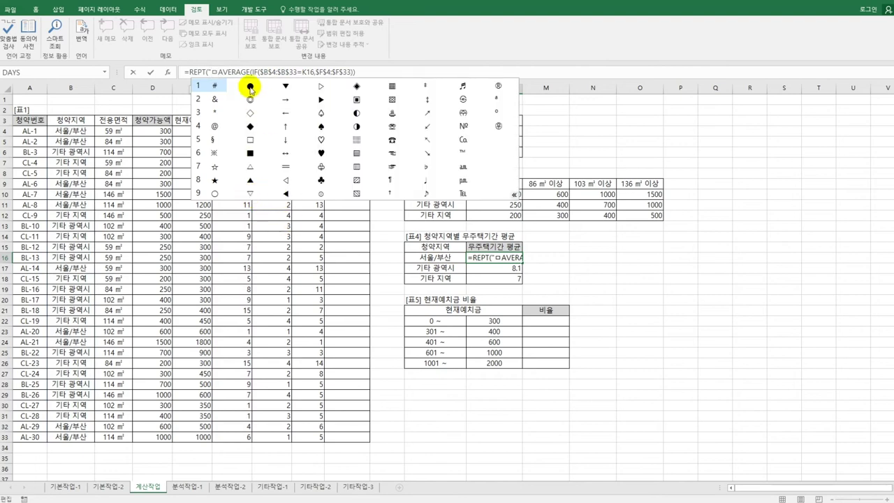
pyautogui.click(249, 153)
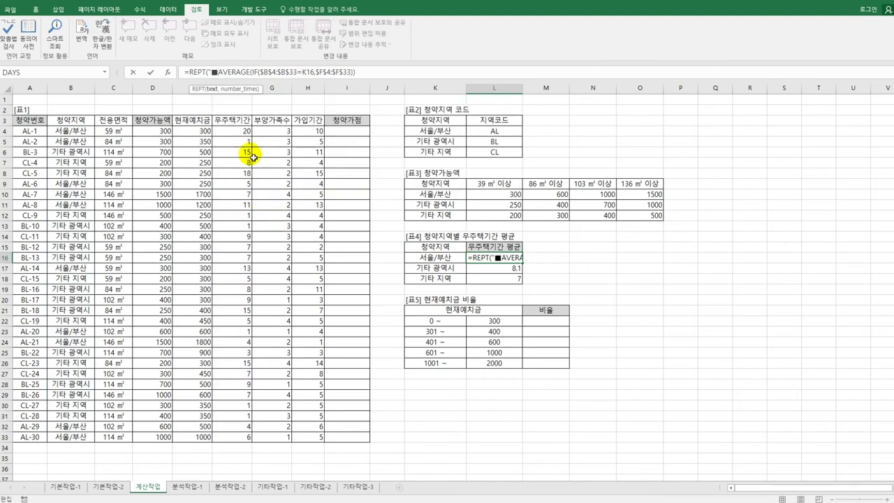
pyautogui.write('",')
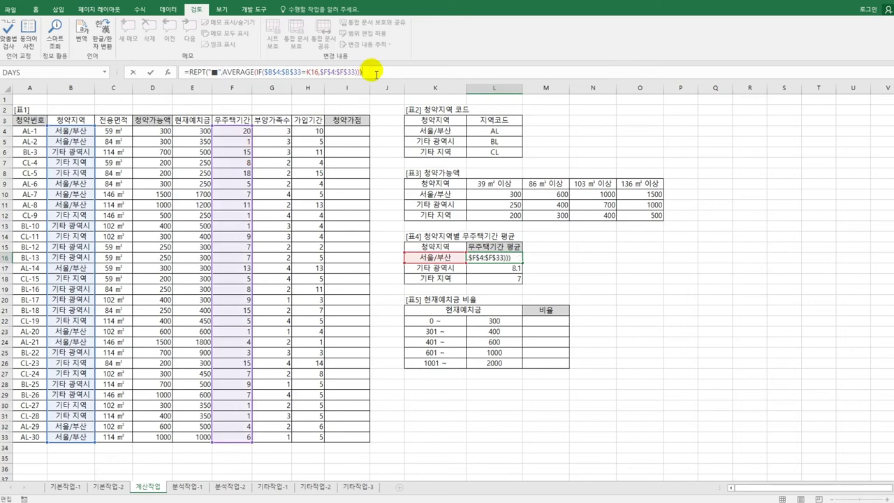
# - Enter L16's REPT formula as an array formula, fill it down to L18, and autofit column L
pyautogui.hotkey('ctrl', 'shift', 'Return')
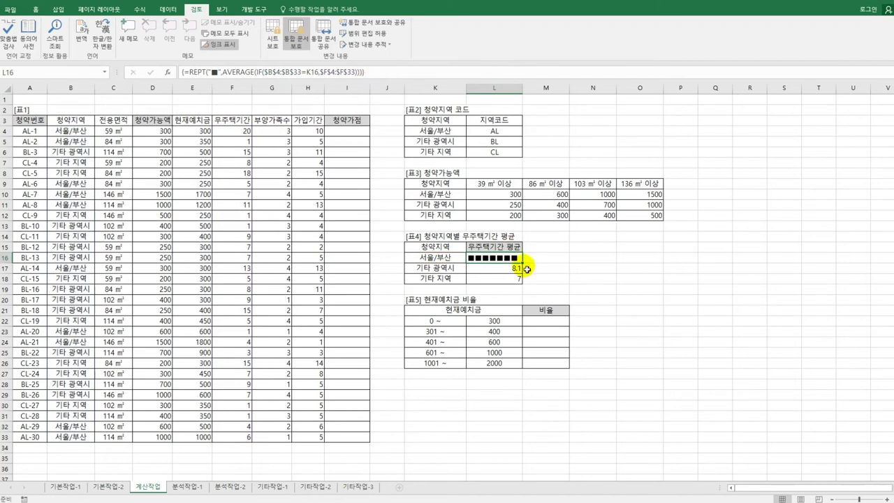
pyautogui.moveTo(524, 264); pyautogui.dragTo(525, 280)
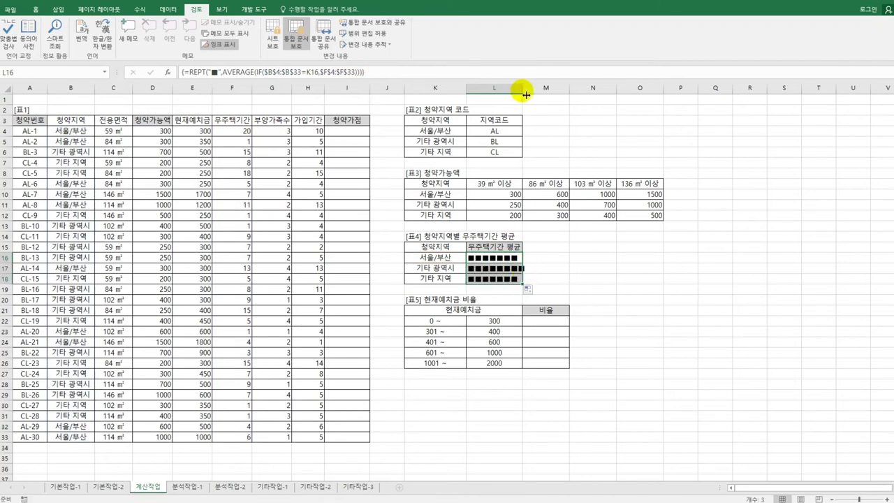
pyautogui.doubleClick(522, 88)
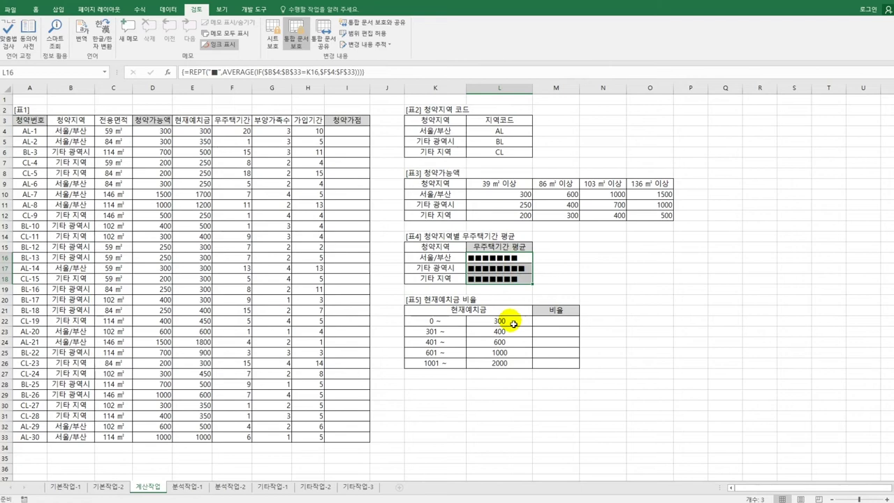
# - Start a FREQUENCY formula across the 비율 cells M22:M26 of [표5]
pyautogui.moveTo(204, 131); pyautogui.dragTo(186, 435)
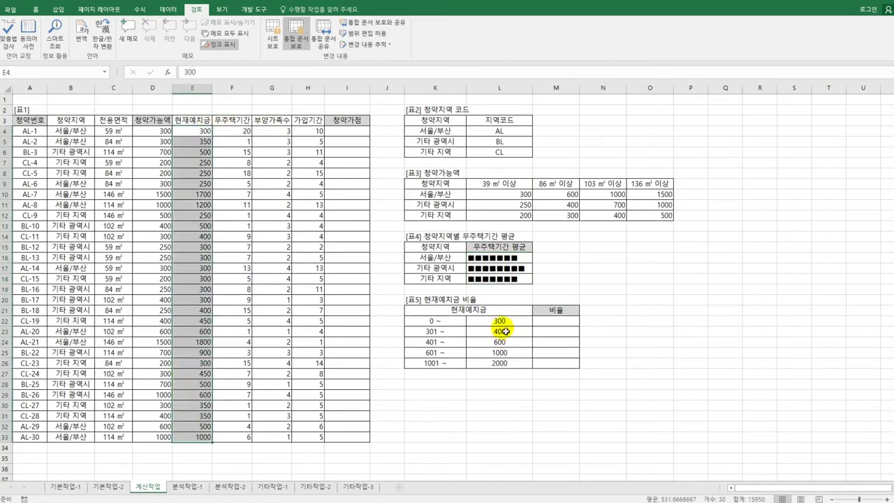
pyautogui.moveTo(501, 320); pyautogui.dragTo(501, 363)
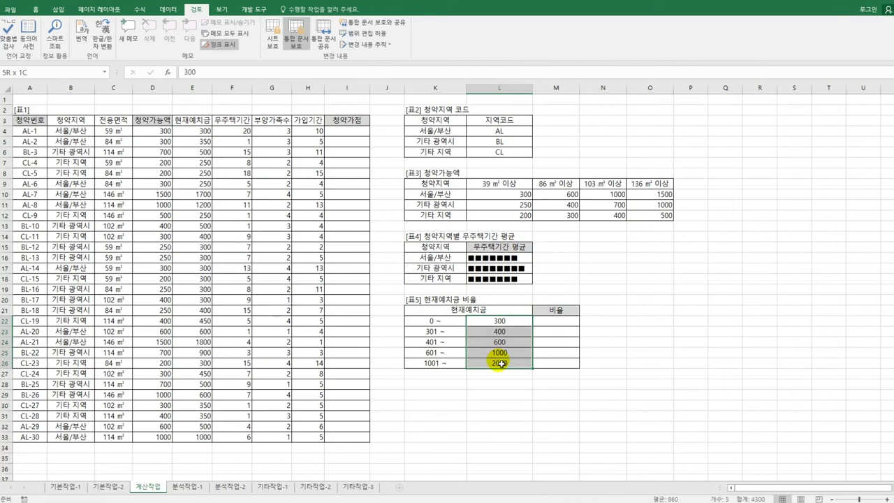
pyautogui.click(559, 324)
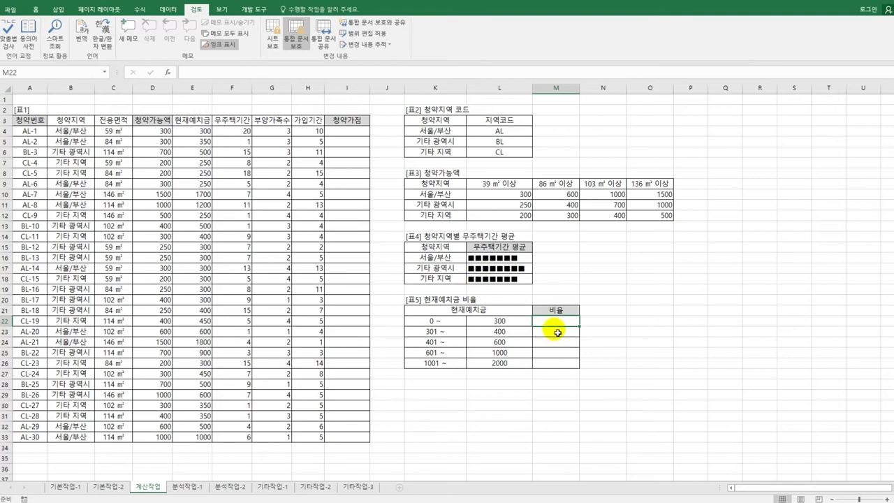
pyautogui.moveTo(552, 320); pyautogui.dragTo(561, 368)
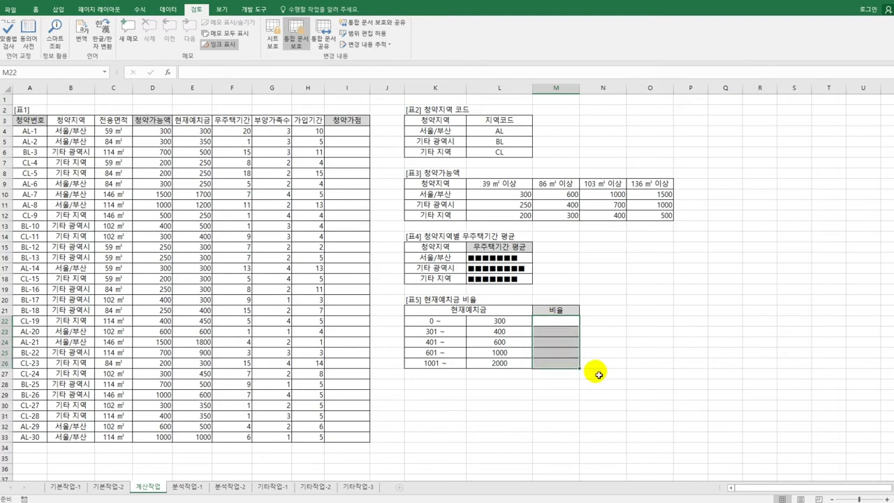
pyautogui.write('=')
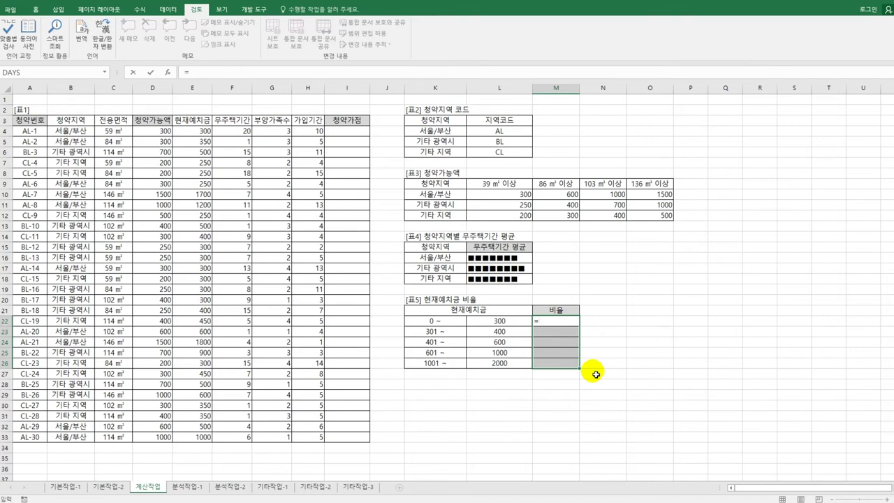
pyautogui.write('fr')
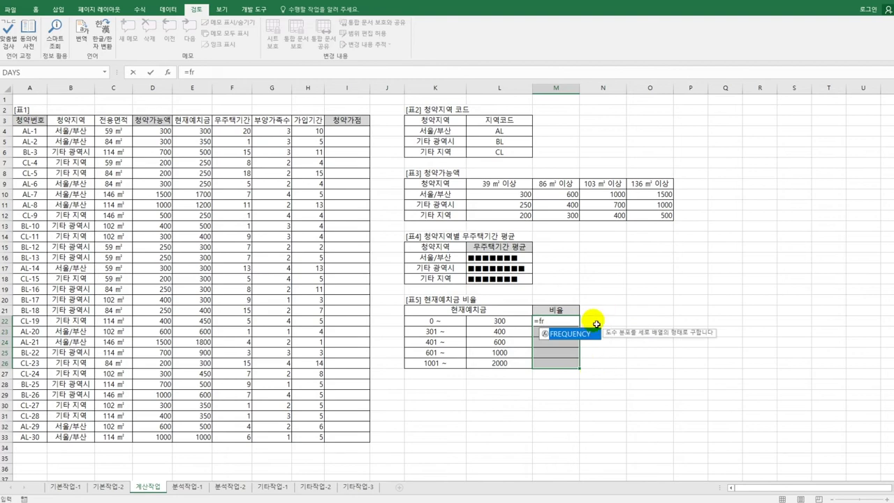
pyautogui.doubleClick(583, 334)
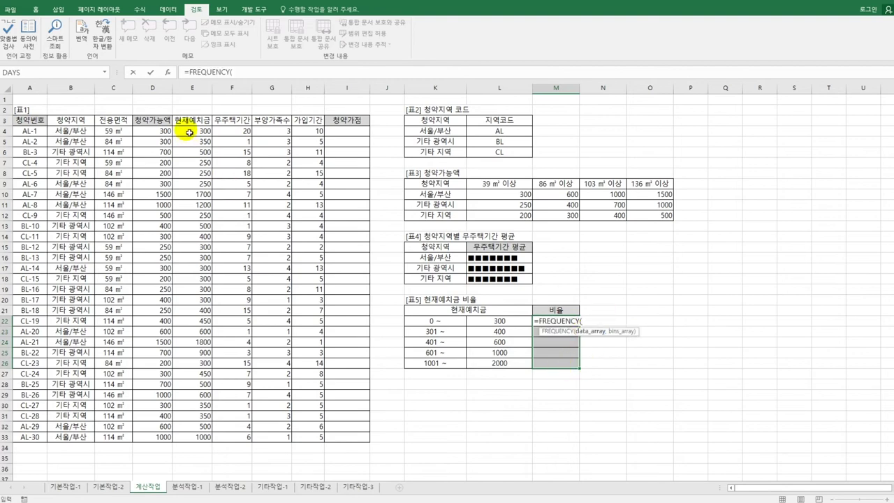
# - Give FREQUENCY the data range E4:E33 and bins L22:L26, and follow it with a division operator
pyautogui.moveTo(189, 132); pyautogui.dragTo(186, 439)
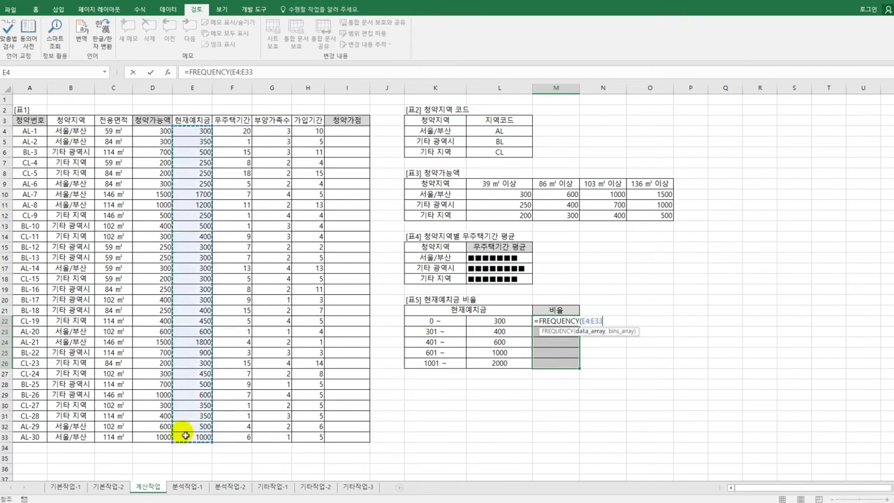
pyautogui.write(',')
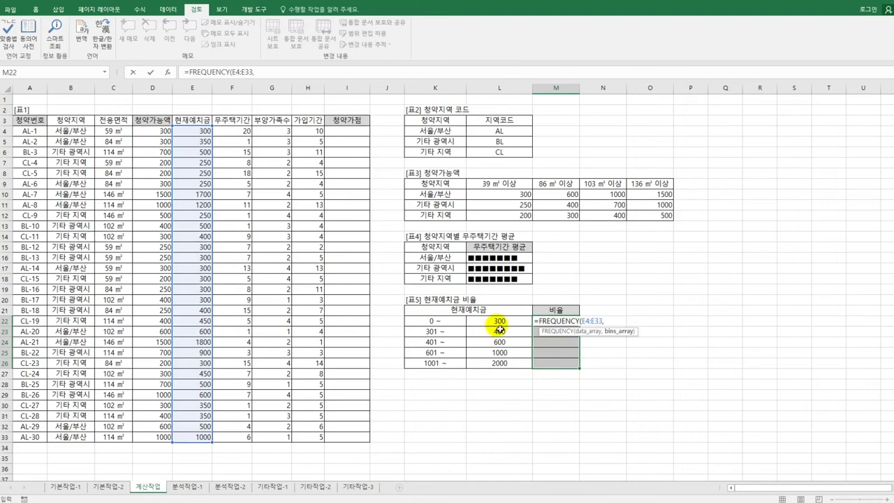
pyautogui.moveTo(499, 321); pyautogui.dragTo(498, 363)
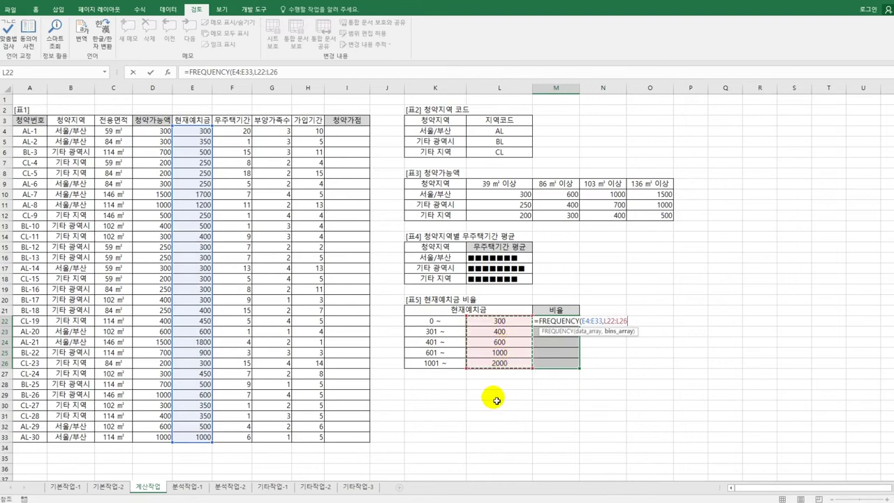
pyautogui.write(')/')
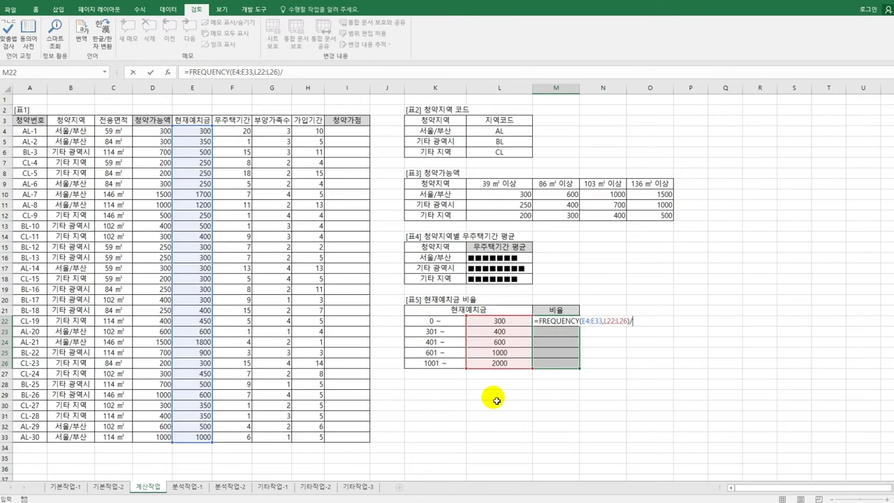
# - Divide by COUNT(E4:E33), multiply by 100, and enter the formula in M22:M26 as an array formula
pyautogui.write('coun')
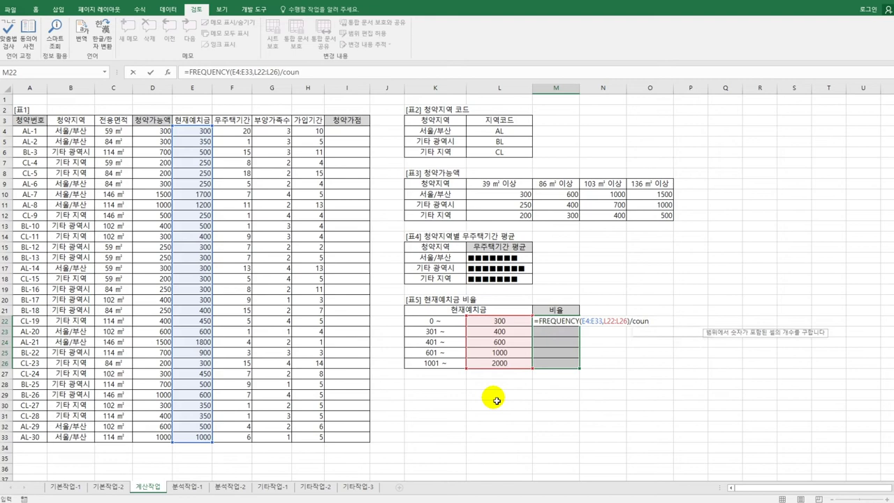
pyautogui.press('Tab')
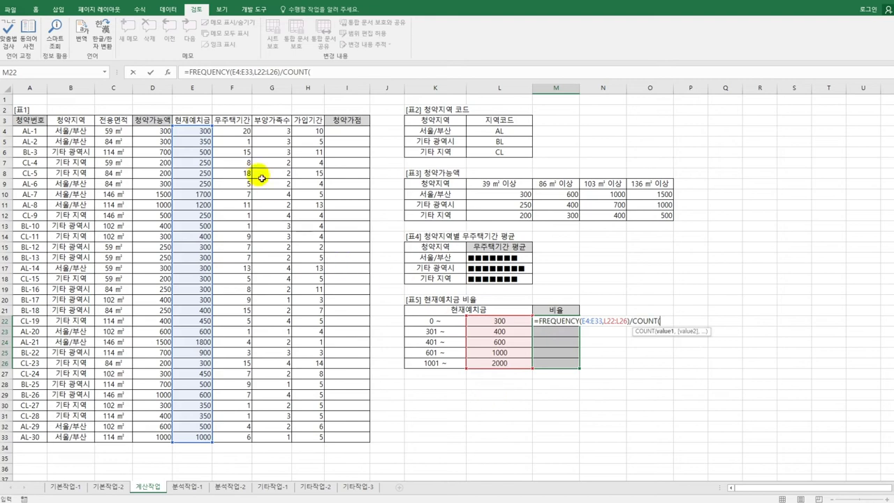
pyautogui.moveTo(196, 133); pyautogui.dragTo(192, 441)
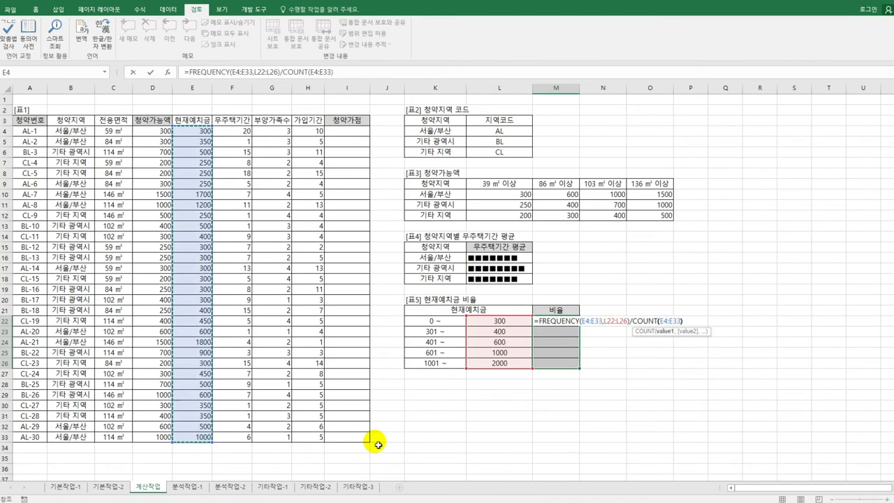
pyautogui.write(')*')
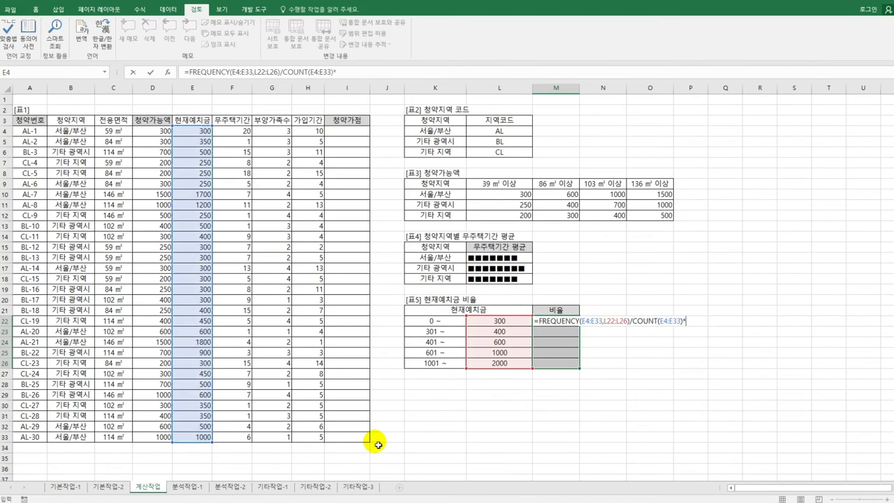
pyautogui.write('100')
pyautogui.hotkey('ctrl', 'shift', 'Return')
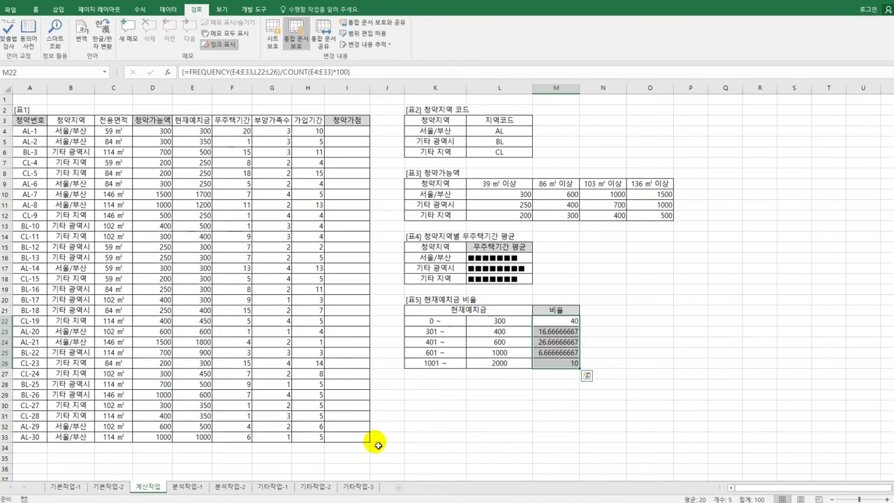
# - Open the Visual Basic editor and insert a new module into the workbook's project
pyautogui.click(254, 9)
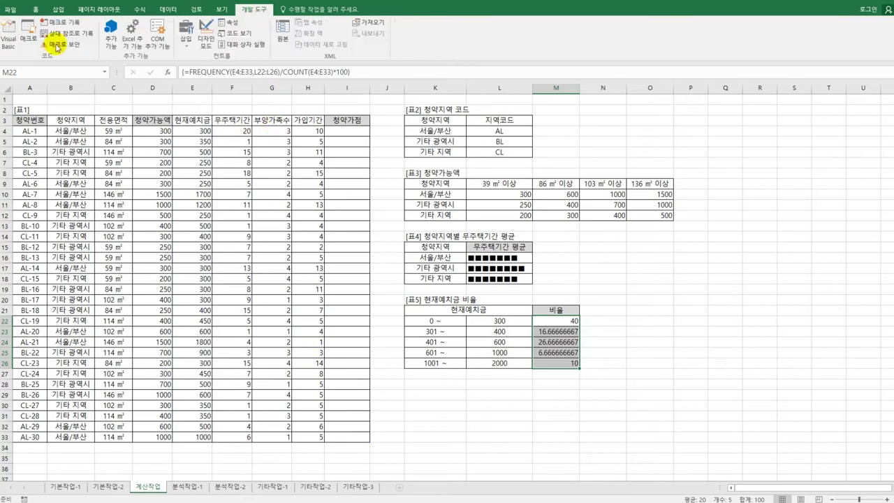
pyautogui.click(11, 34)
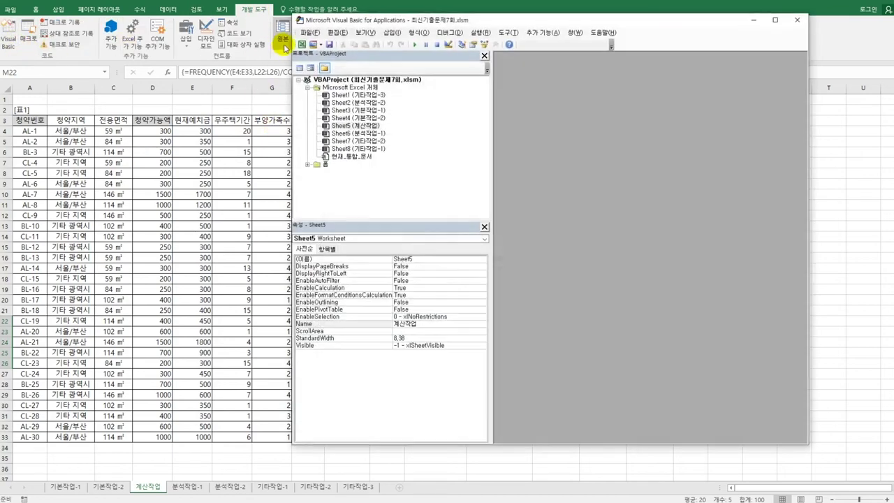
pyautogui.click(392, 32)
pyautogui.click(410, 65)
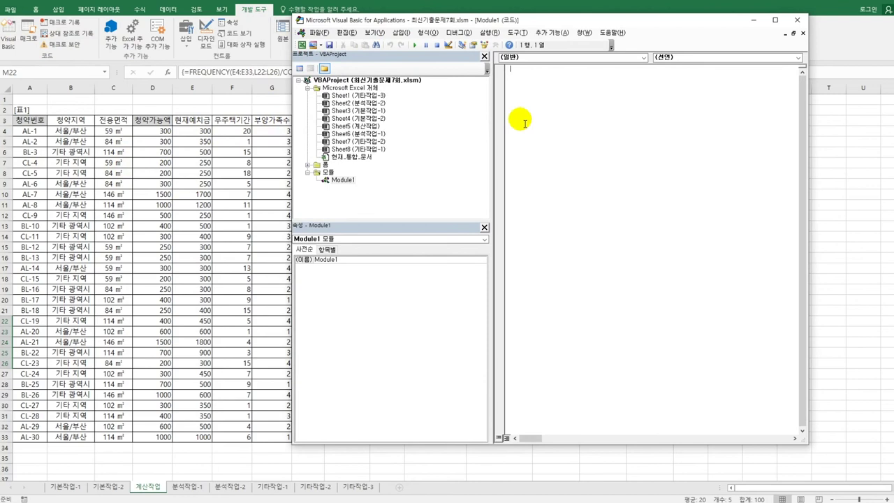
# - Declare the public function fn청약가점 with the arguments 무주택기간, 부양가족수 and 가입기간
pyautogui.write('pu')
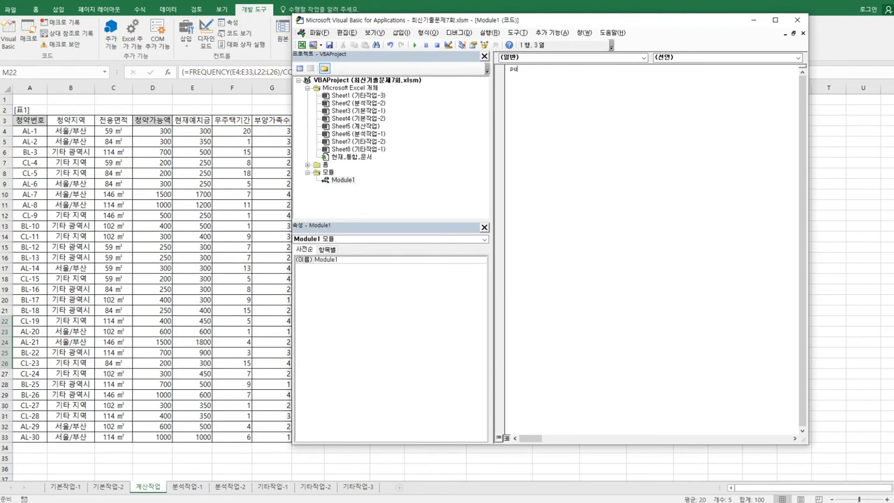
pyautogui.write('blic function fn청약가점(무주택기간,부양가')
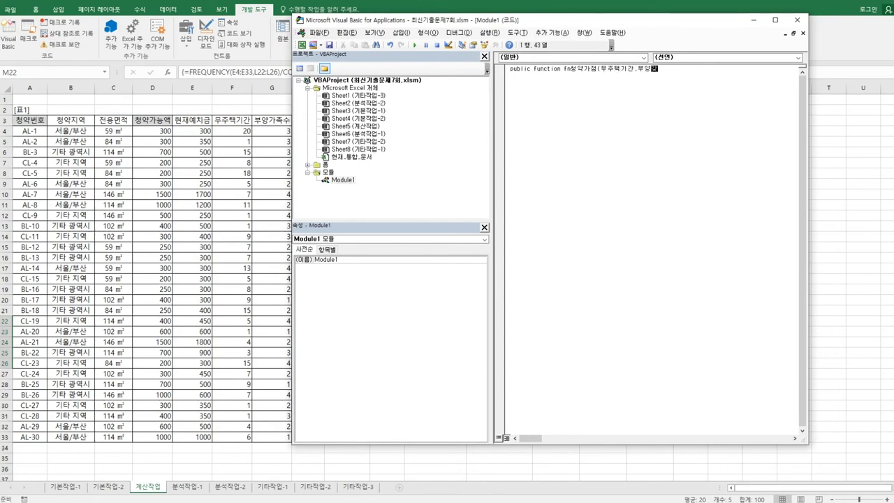
pyautogui.write('족수,가이기')
pyautogui.write('간)')
pyautogui.press('Return')
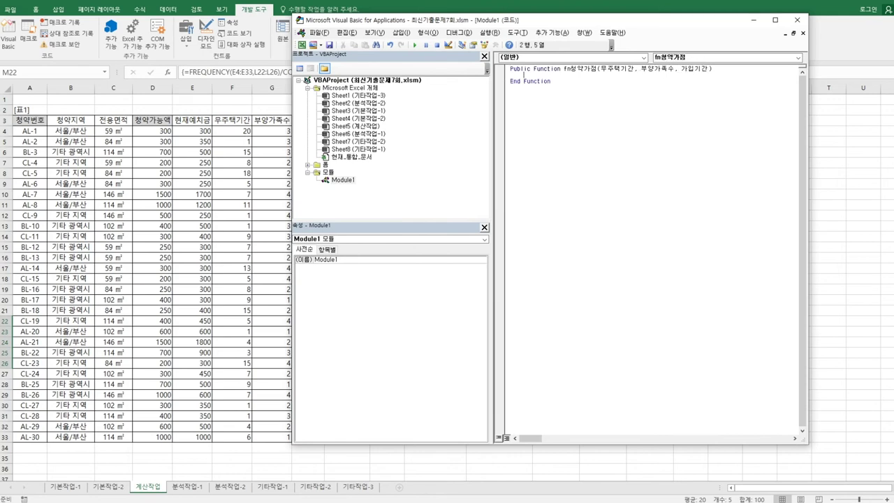
# - In the function body, assign fn청약가점 = 무주택기간 * 2 + 부양가족수 * 5 + 가입기간
pyautogui.press('Return')
pyautogui.write('ㅁ')
pyautogui.press('BackSpace')
pyautogui.write('fn청약가점 =')
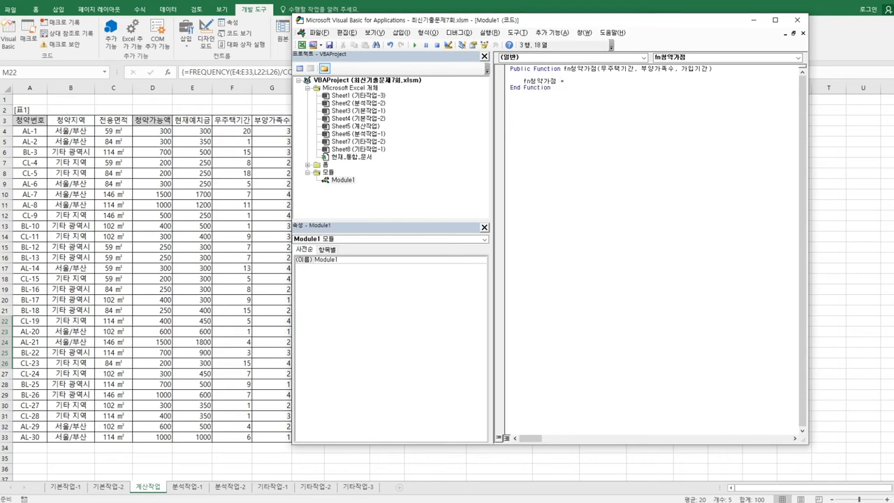
pyautogui.write(' 무주택기')
pyautogui.write('간 * 2 * 부야')
pyautogui.write('양가족수 * 5 ')
pyautogui.write('+ 가')
pyautogui.write('가입기간')
# - Insert the condition If 가입기간 <= 1 Then above the assignment and indent the assignment one level
pyautogui.press('Home')
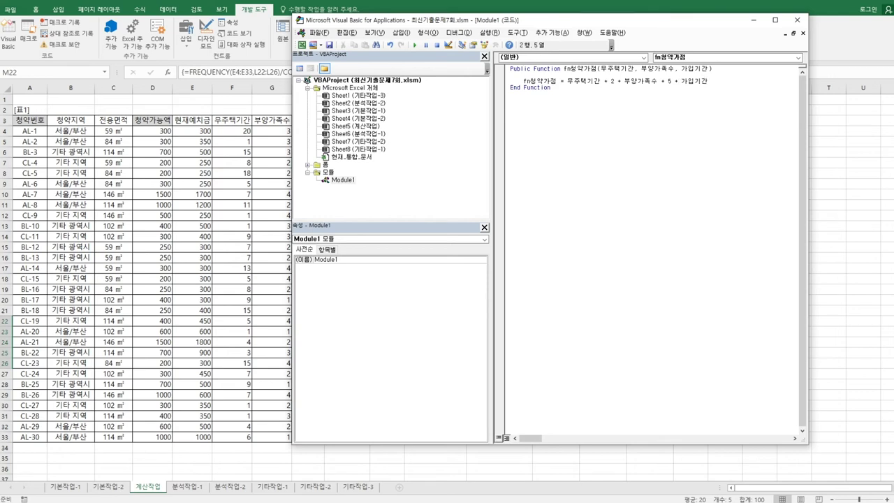
pyautogui.press('Return')
pyautogui.press('Up')
pyautogui.write('if ')
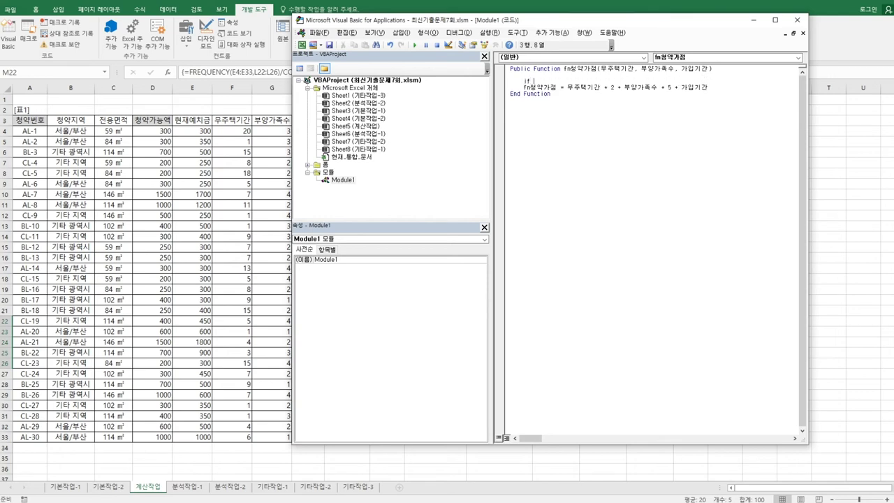
pyautogui.write('가입기간')
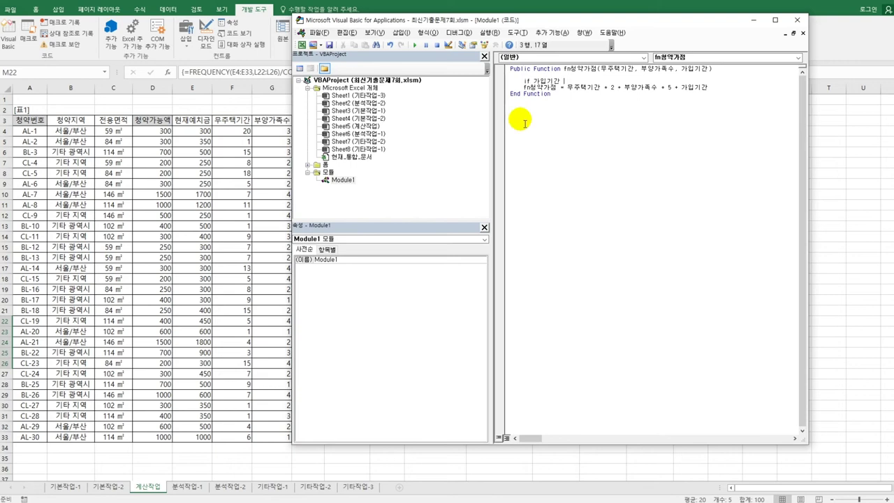
pyautogui.write('<=1')
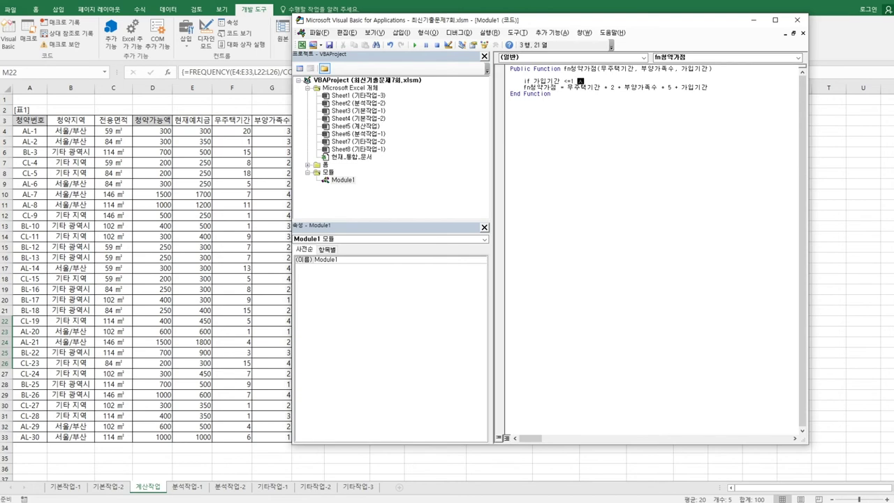
pyautogui.press('BackSpace')
pyautogui.write('Then')
pyautogui.press('Down')
pyautogui.press('Home')
pyautogui.press('Tab')
pyautogui.press('End')
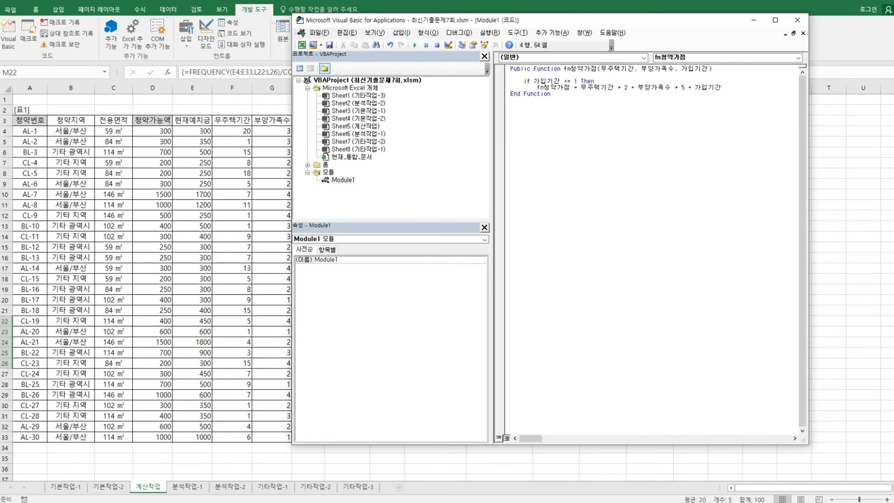
# - Under the condition, assign fn청약가점 = "가입기간미달" and add an Else line before the score calculation
pyautogui.click(595, 81)
pyautogui.press('Return')
pyautogui.press('Tab')
pyautogui.write('f')
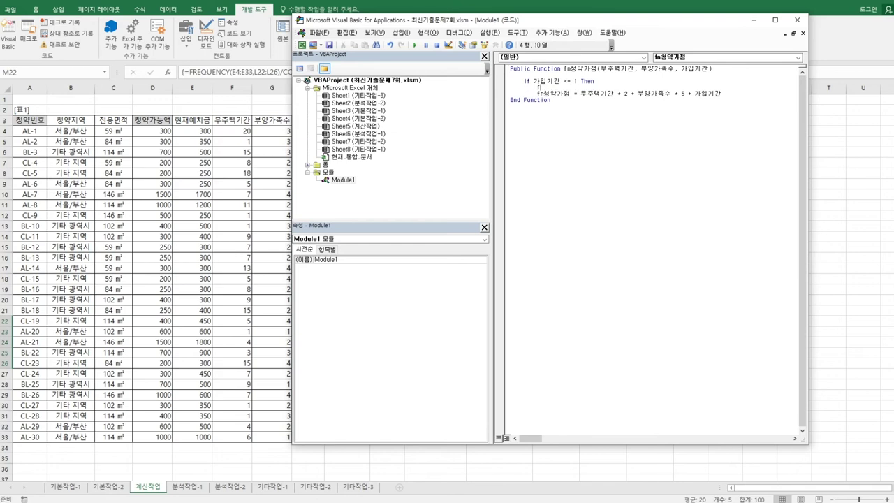
pyautogui.write('n청약가점 ')
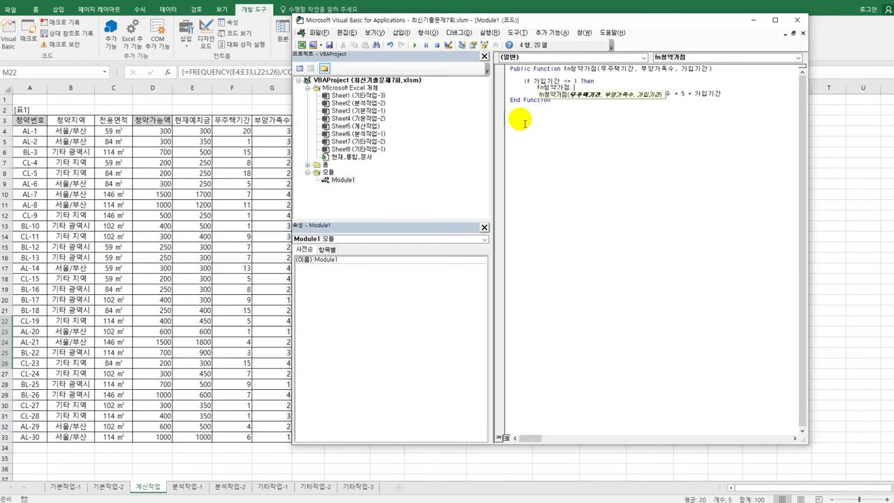
pyautogui.write('=')
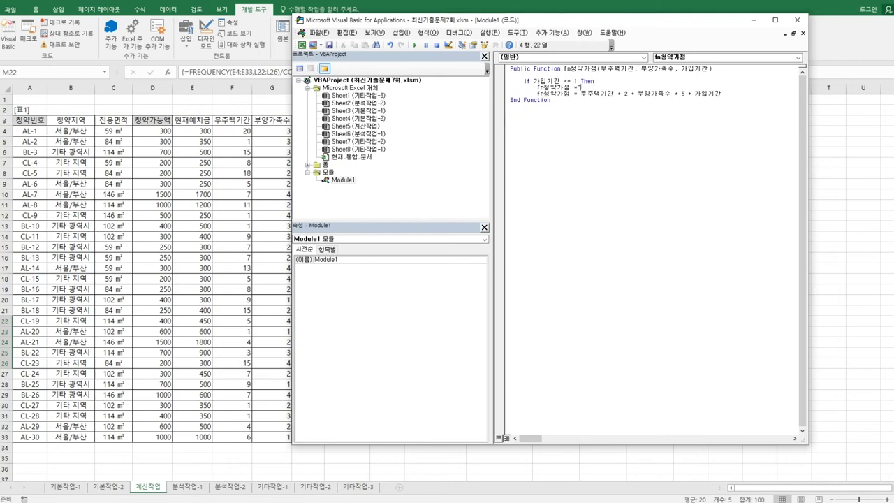
pyautogui.write('"ㄹ')
pyautogui.write('가입기간')
pyautogui.write('미달"')
pyautogui.press('Return')
pyautogui.write('else')
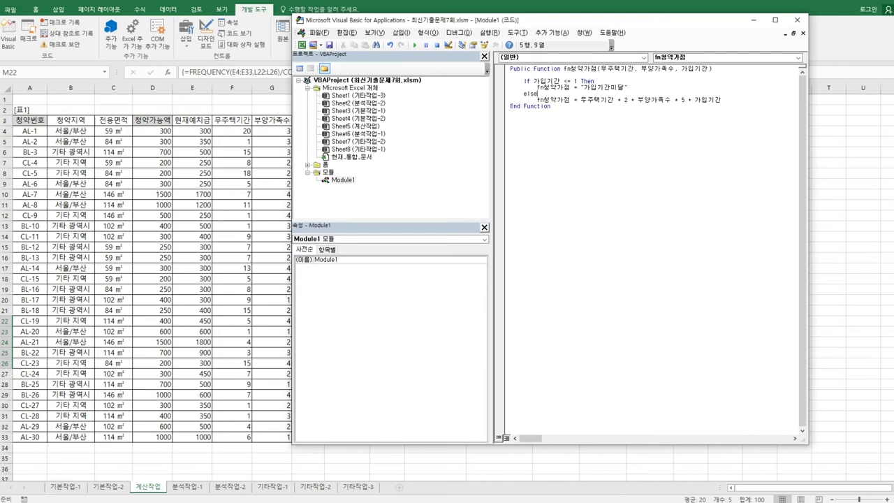
# - Finish the conditional block with End If and close the Visual Basic editor
pyautogui.press('End')
pyautogui.press('Return')
pyautogui.write('End If')
pyautogui.press('Return')
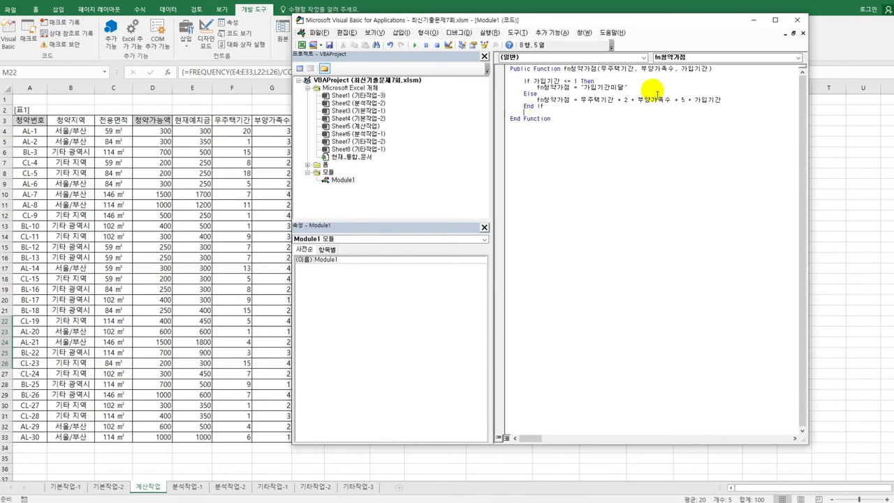
pyautogui.click(801, 21)
# - Insert the user-defined function fn청약가점 in cell I4, choosing it from the 사용자 정의 category
pyautogui.click(356, 134)
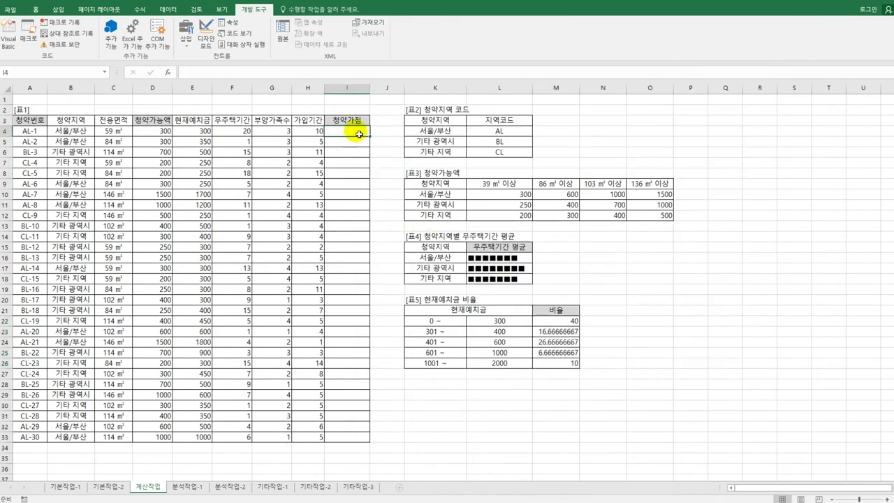
pyautogui.click(168, 72)
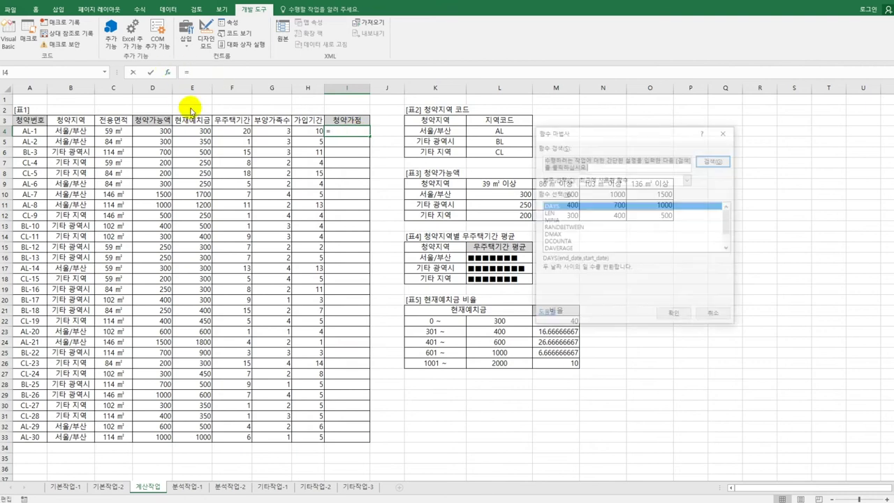
pyautogui.moveTo(581, 128); pyautogui.dragTo(504, 122)
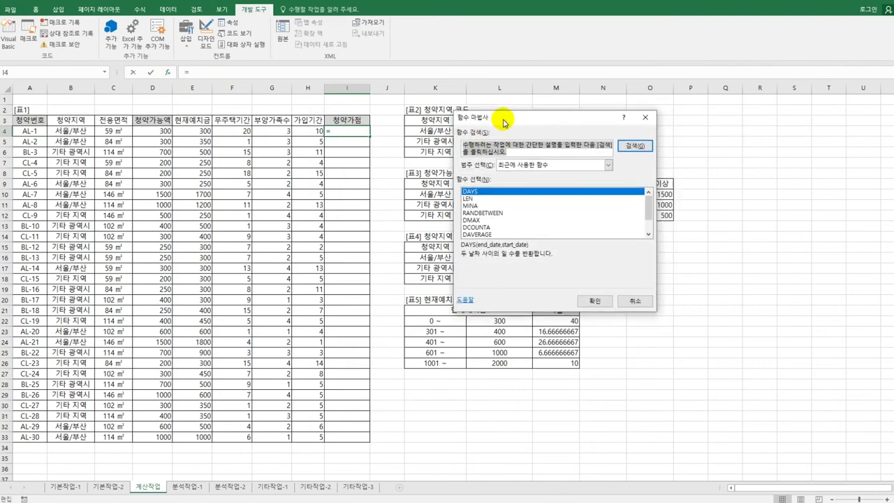
pyautogui.click(513, 164)
pyautogui.click(528, 254)
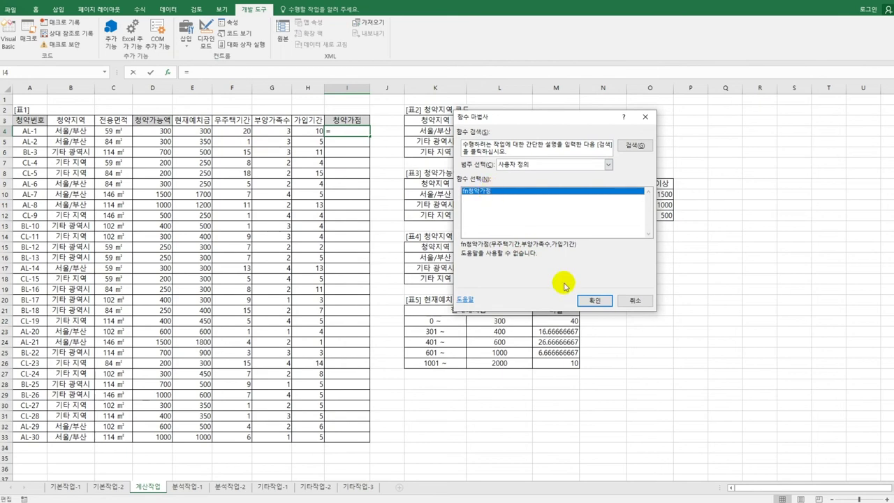
pyautogui.click(595, 300)
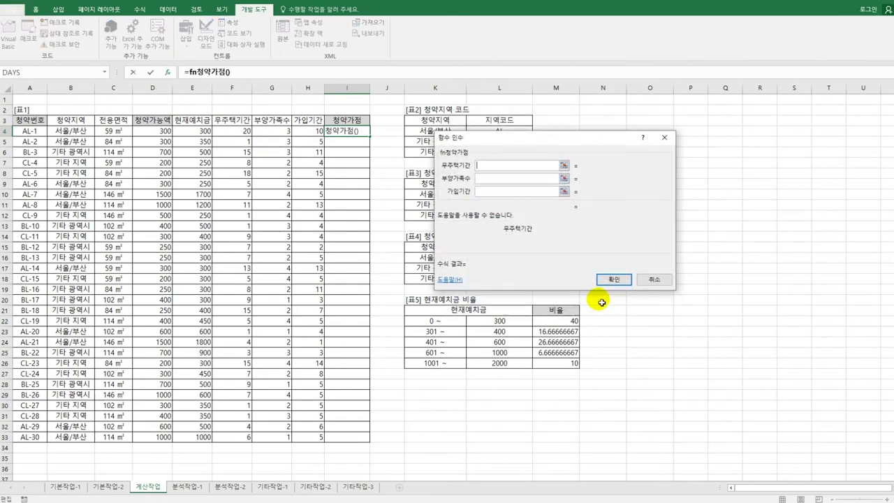
# - Set the function's arguments to F4 for 무주택기간, G4 for 부양가족수 and H4 for 가입기간, and enter the formula
pyautogui.click(231, 134)
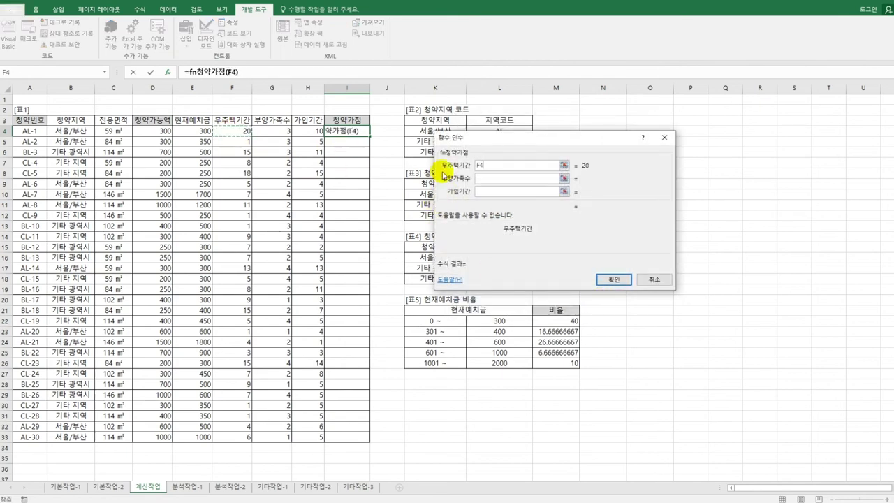
pyautogui.click(482, 179)
pyautogui.click(268, 132)
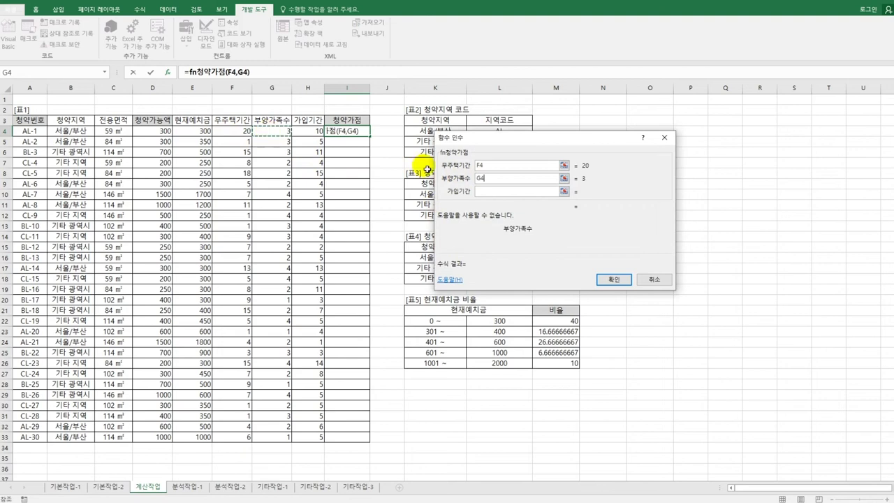
pyautogui.click(487, 190)
pyautogui.click(312, 131)
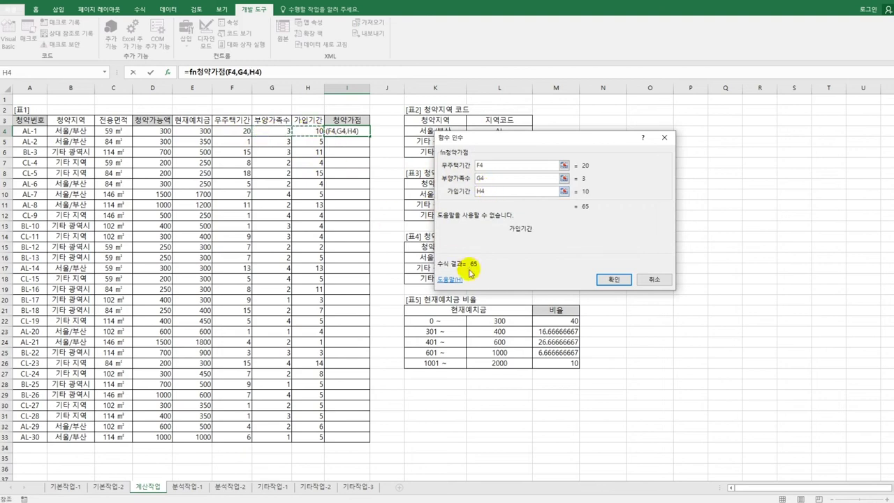
pyautogui.click(614, 279)
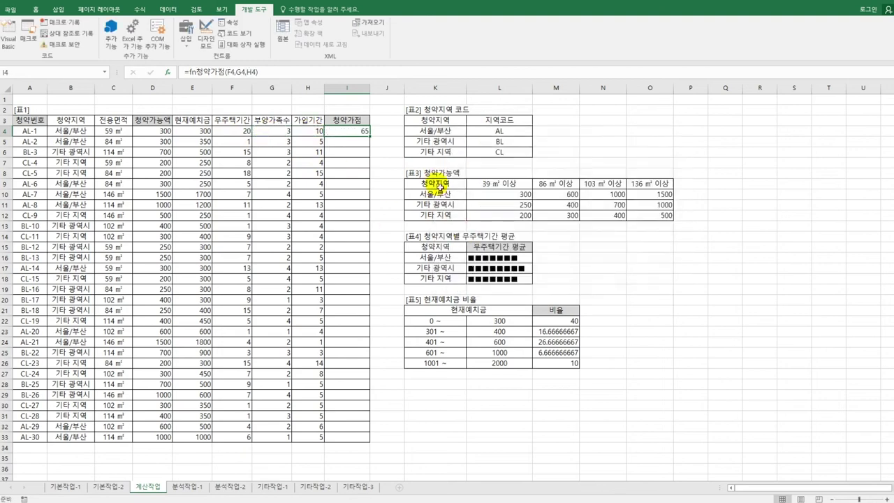
# - Fill the 청약가점 formula down to I33 and widen column I slightly
pyautogui.doubleClick(371, 137)
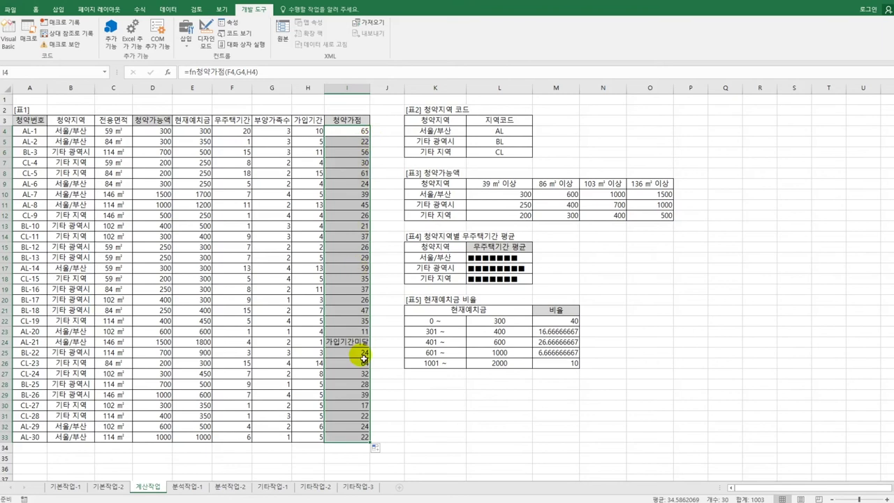
pyautogui.click(359, 341)
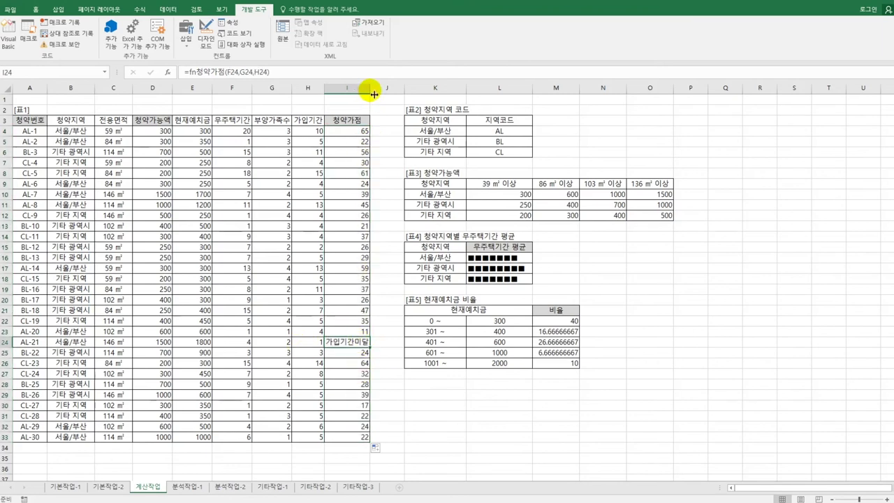
pyautogui.moveTo(374, 95); pyautogui.dragTo(377, 95)
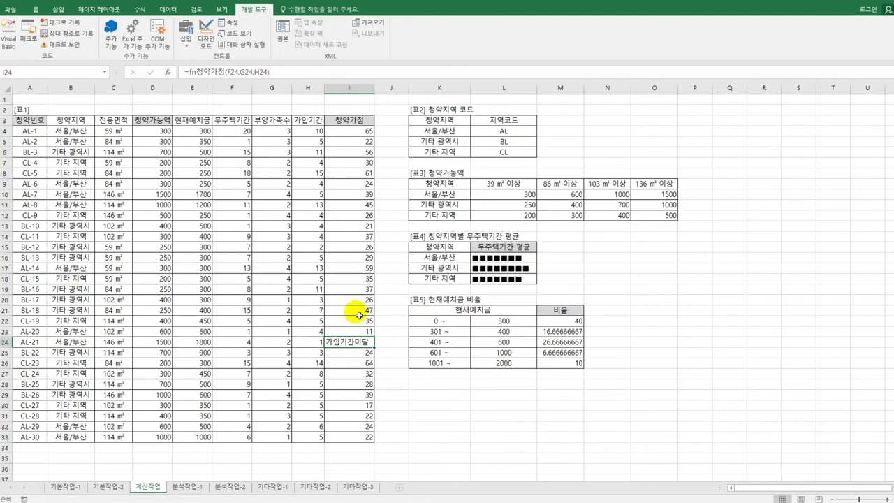
# - On the 분석작업-1 sheet, delete columns A through E with the existing data table
pyautogui.click(192, 486)
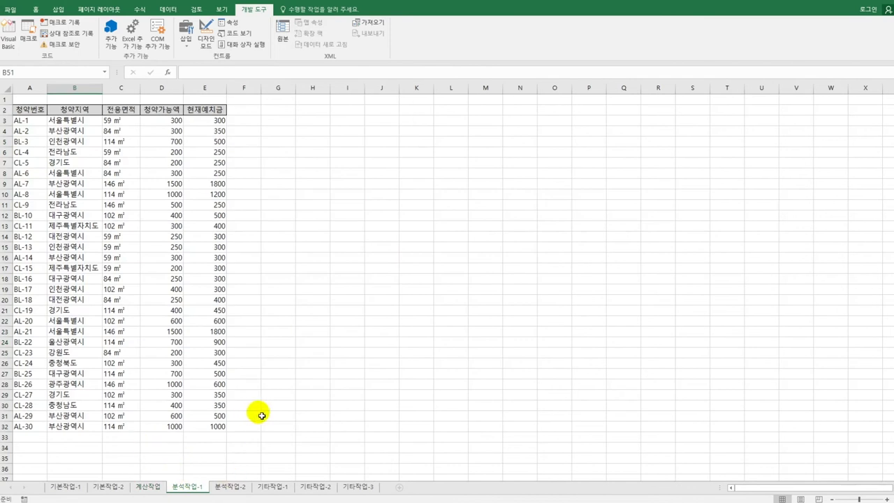
pyautogui.click(297, 415)
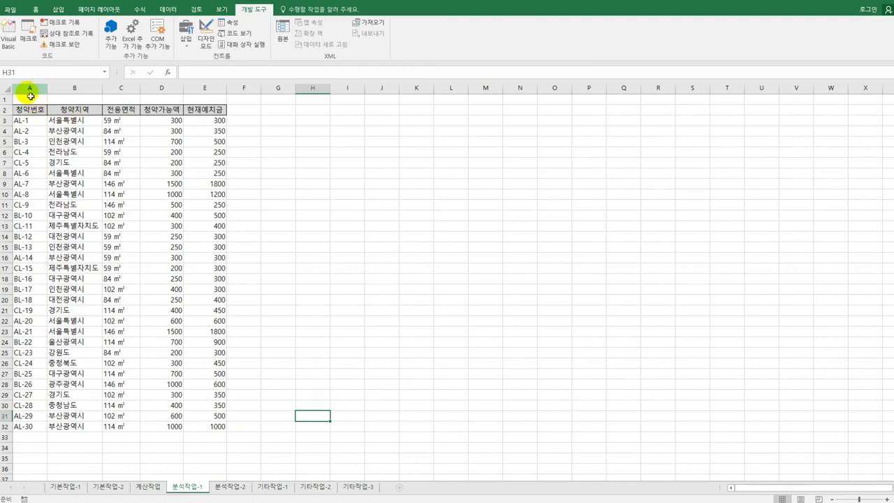
pyautogui.moveTo(28, 88); pyautogui.dragTo(201, 88)
pyautogui.rightClick(203, 88)
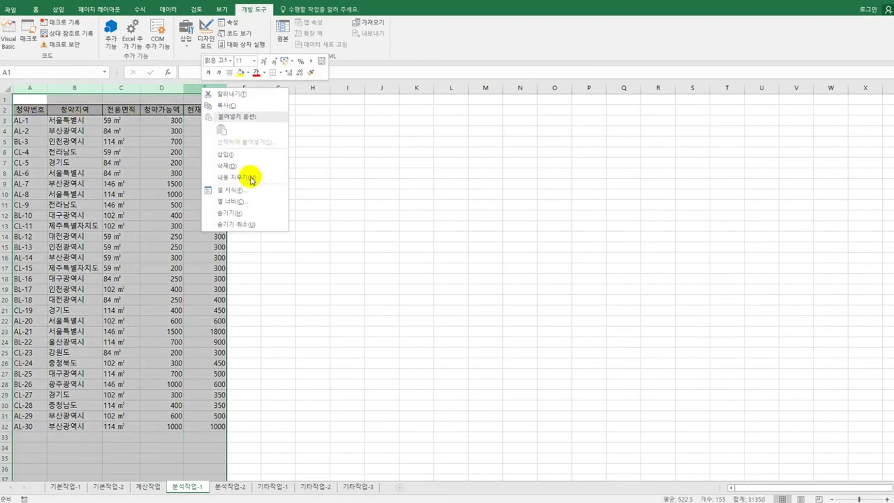
pyautogui.click(236, 166)
pyautogui.click(252, 195)
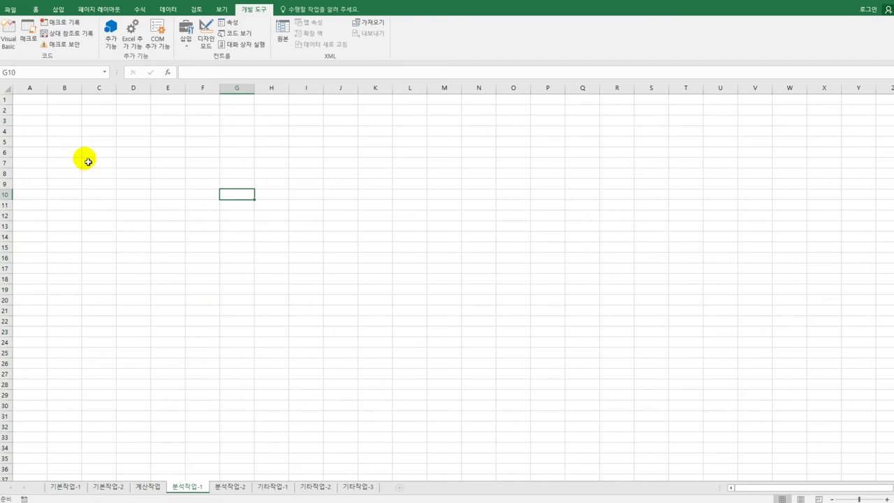
# - Start a Microsoft Query import at cell B2, using MS Access Database as the data source with the query wizard
pyautogui.click(68, 114)
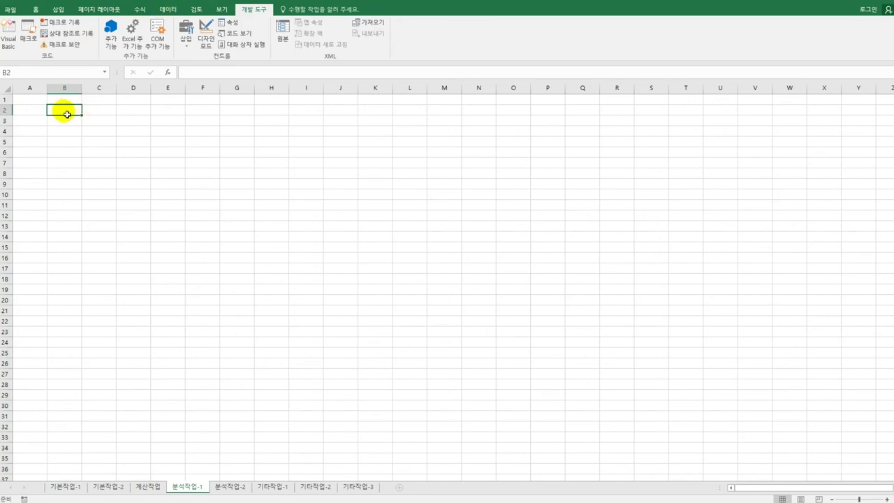
pyautogui.click(176, 11)
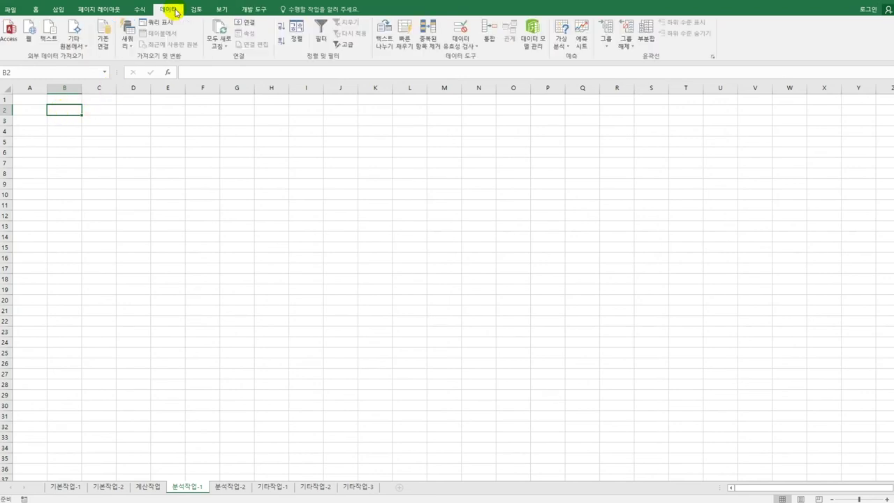
pyautogui.click(81, 46)
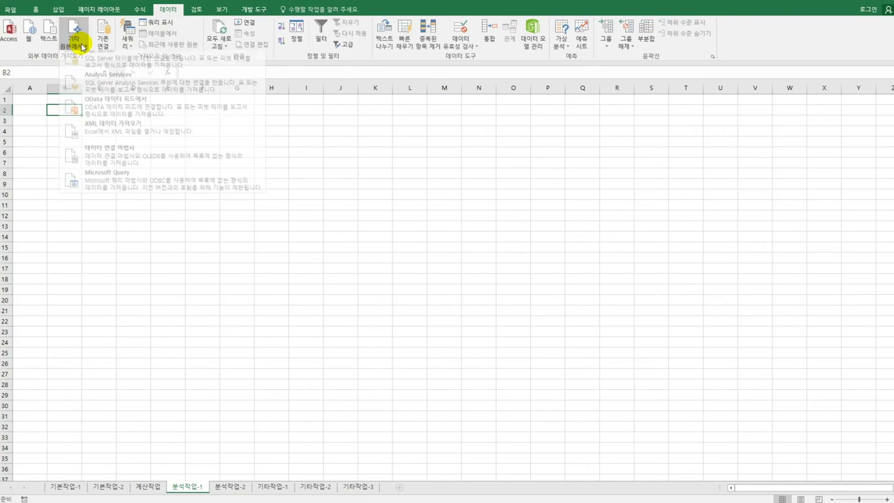
pyautogui.click(121, 184)
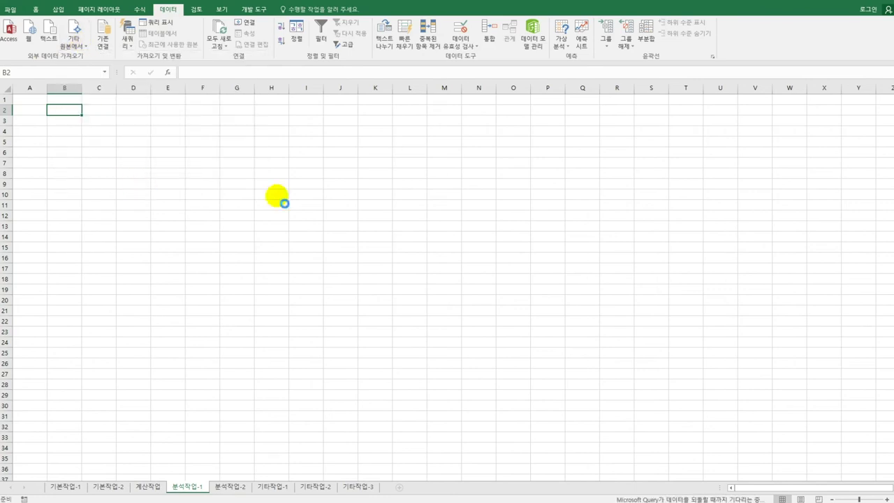
pyautogui.click(391, 242)
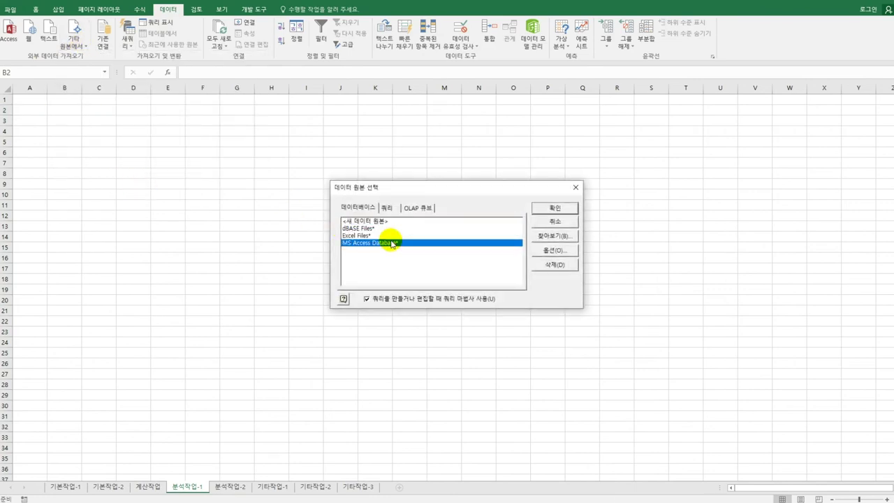
pyautogui.click(568, 208)
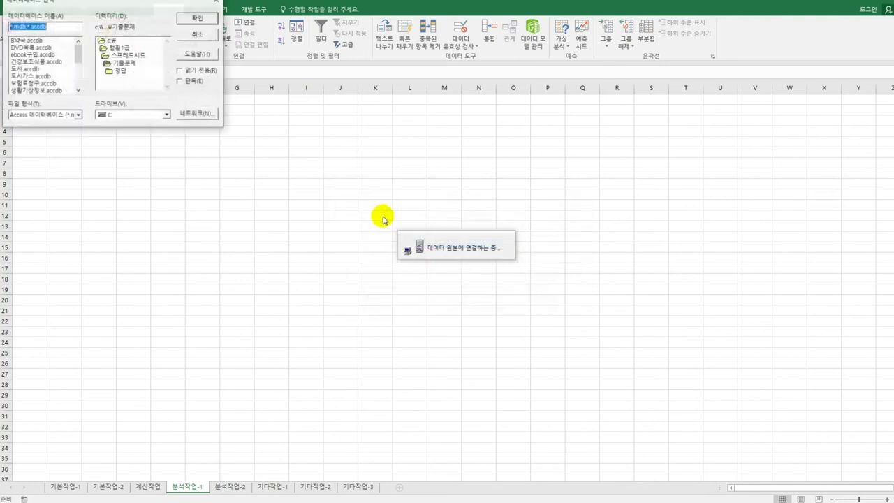
# - Choose 청약현황.accdb from the 기출문제 folder as the database for the query
pyautogui.moveTo(168, 7); pyautogui.dragTo(489, 194)
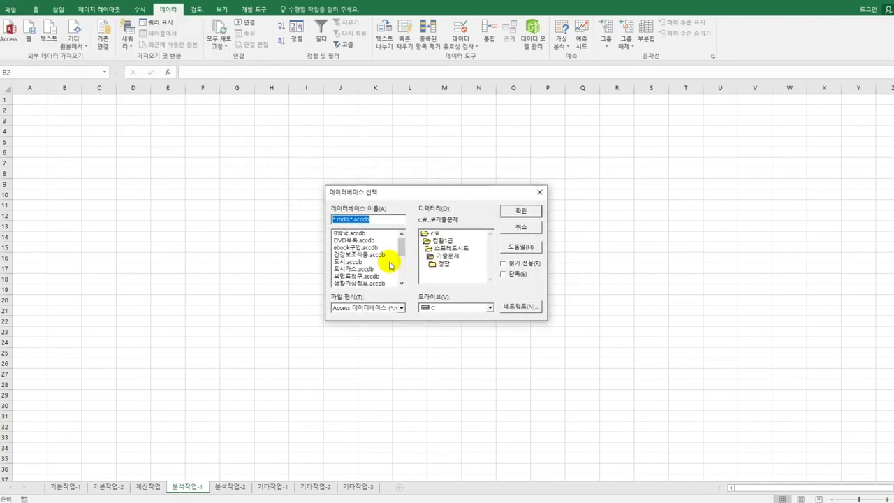
pyautogui.moveTo(401, 244); pyautogui.dragTo(401, 259)
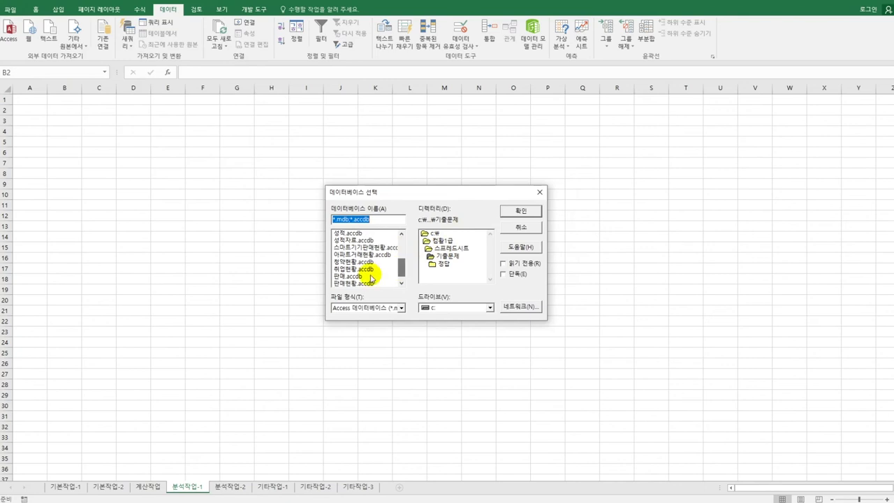
pyautogui.click(353, 262)
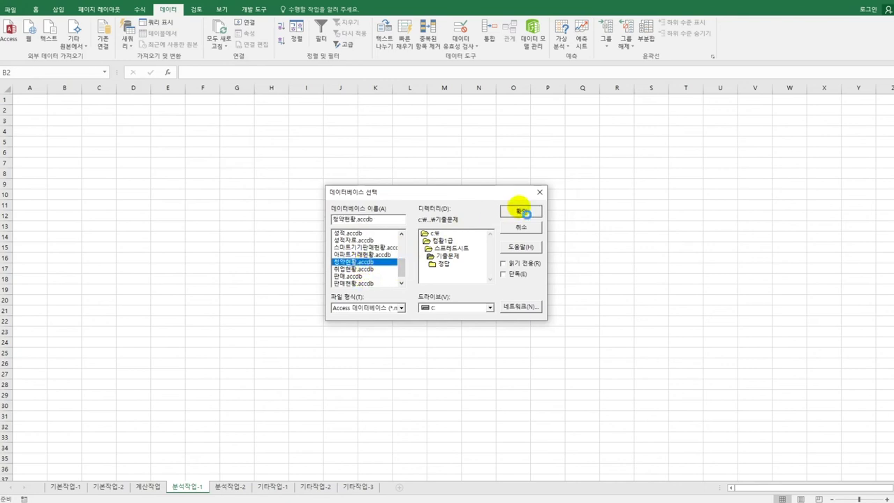
pyautogui.click(520, 211)
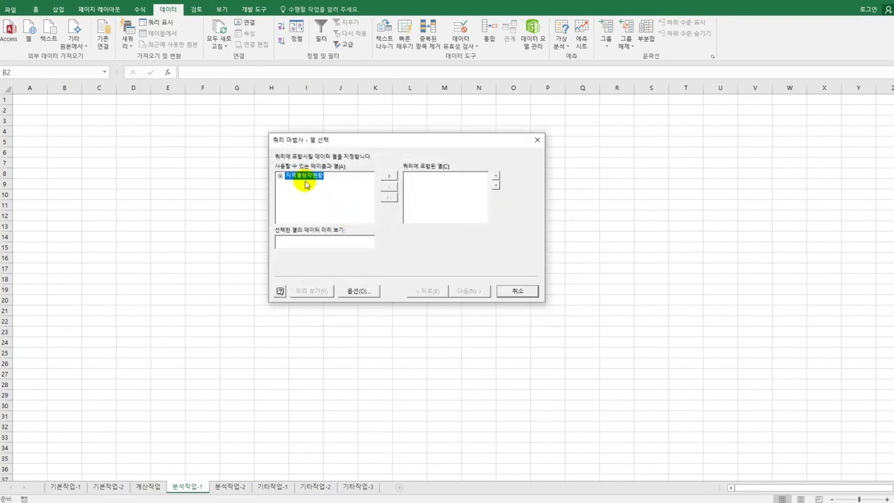
# - Expand the 지역별청약현황 table and add its columns 청약지역, 전용면적 and 현재예치금 to the query
pyautogui.doubleClick(304, 180)
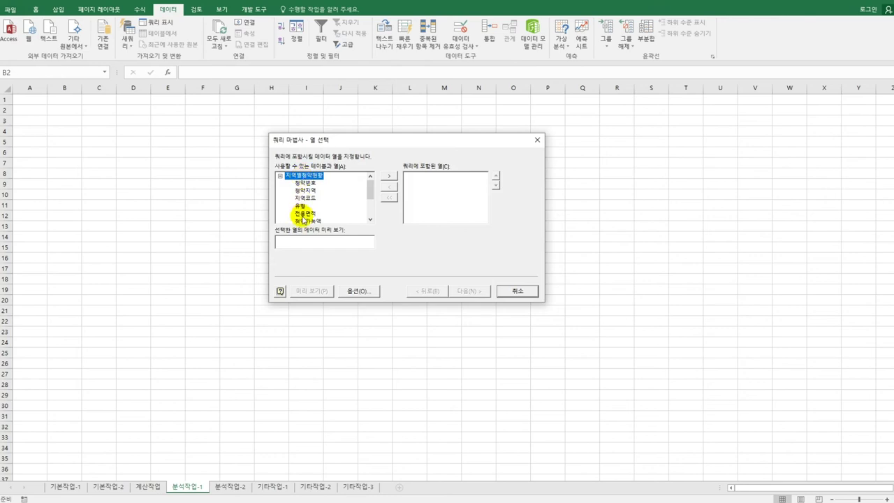
pyautogui.doubleClick(311, 191)
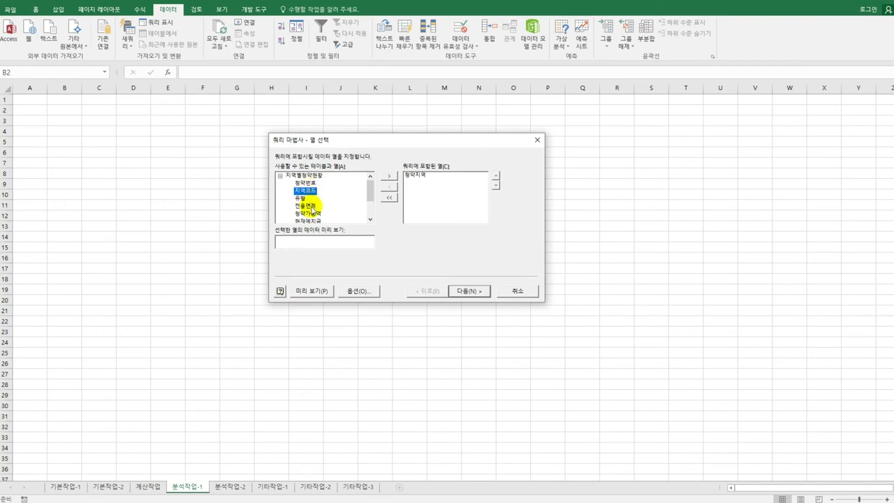
pyautogui.click(311, 207)
pyautogui.doubleClick(311, 207)
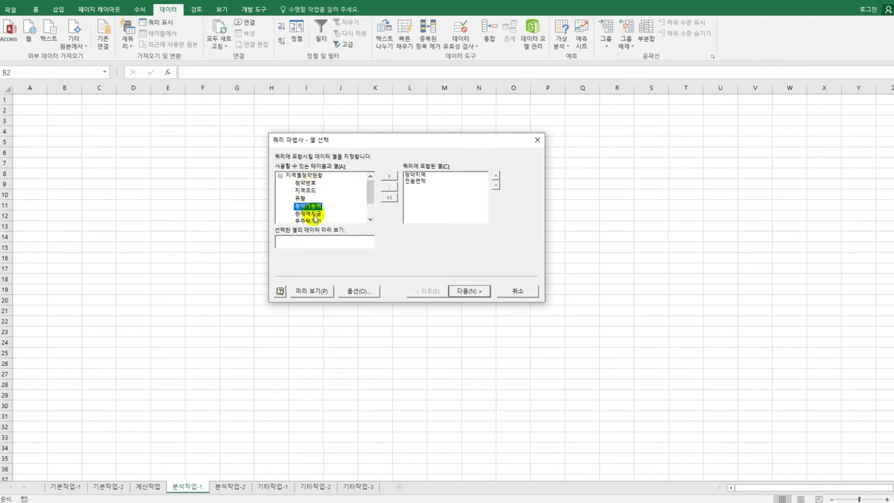
pyautogui.doubleClick(312, 214)
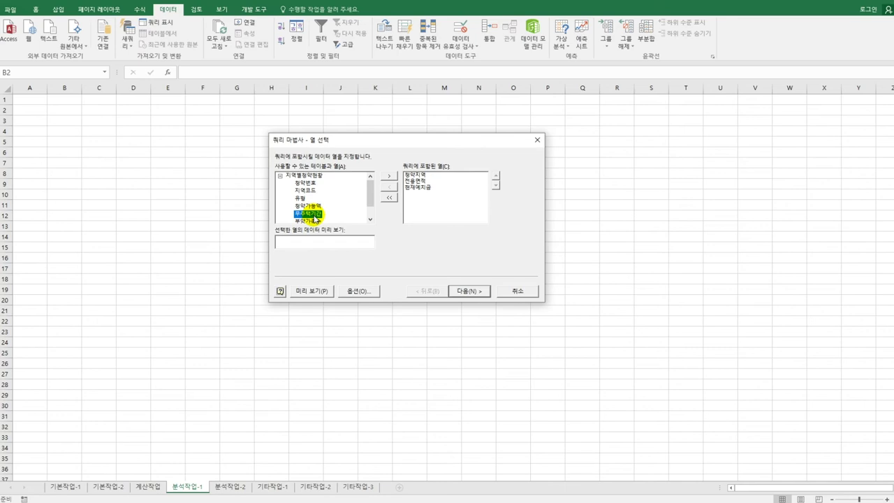
# - Finish the query without filtering or sorting and import the data as a PivotTable report at $B$2 of the existing worksheet
pyautogui.click(470, 290)
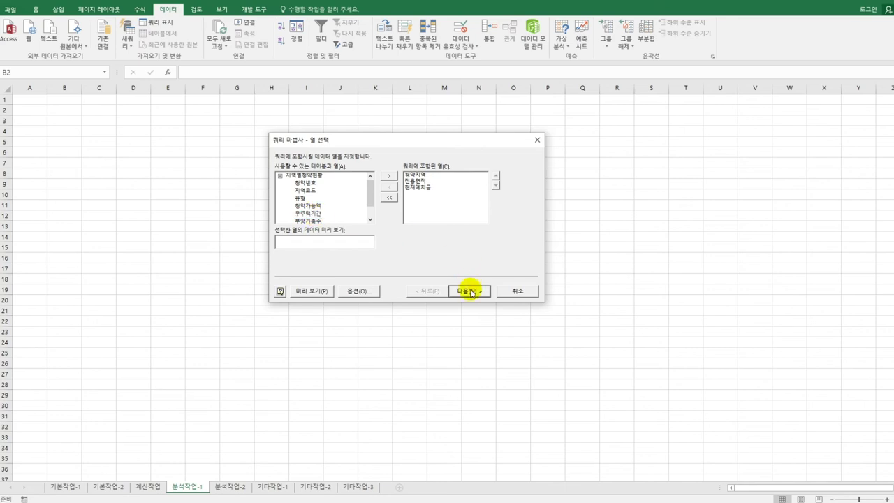
pyautogui.click(471, 291)
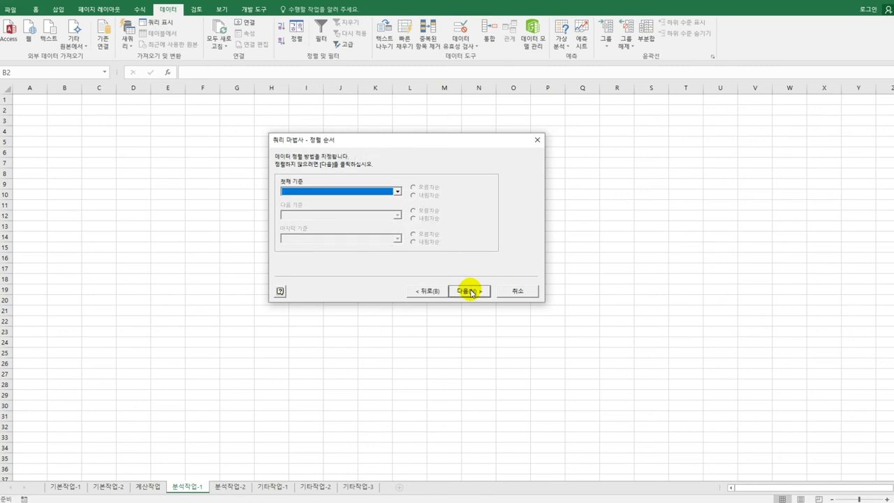
pyautogui.click(471, 291)
pyautogui.click(471, 292)
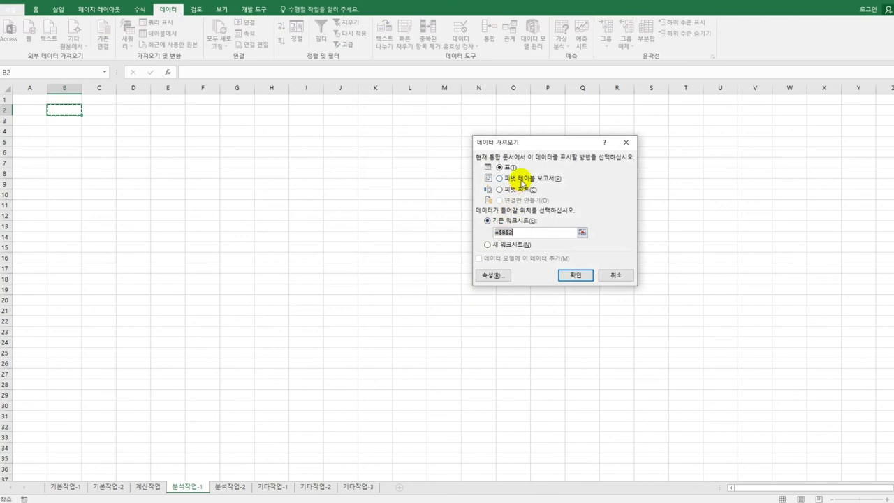
pyautogui.click(521, 180)
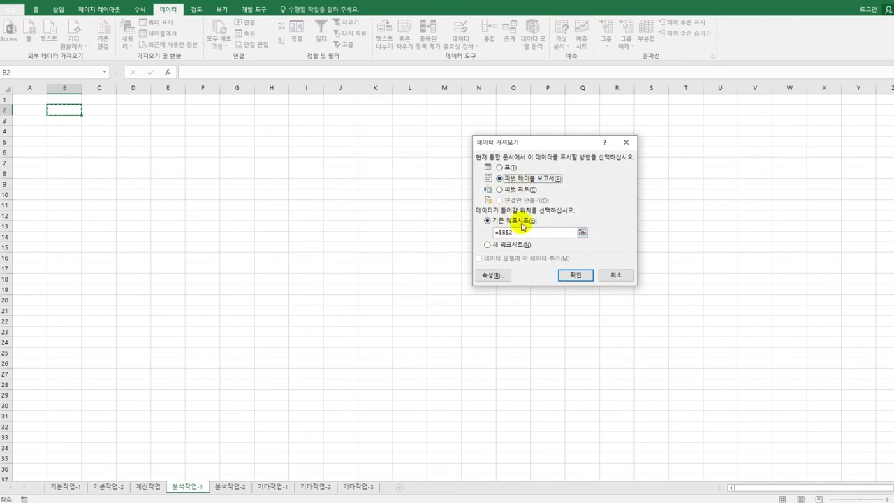
pyautogui.click(575, 275)
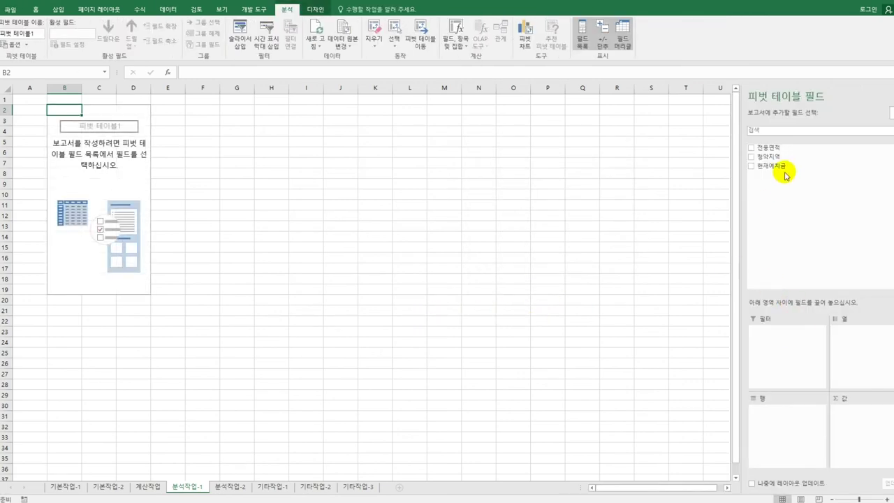
# - Lay out the pivot table with 전용면적 as columns, 청약지역 as rows and the sum of 현재예치금 as values
pyautogui.moveTo(784, 154); pyautogui.dragTo(860, 355)
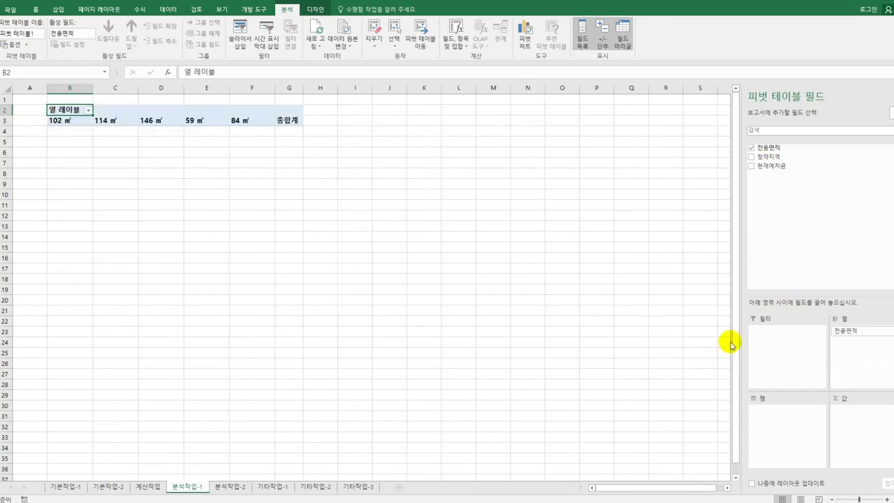
pyautogui.moveTo(769, 156); pyautogui.dragTo(799, 445)
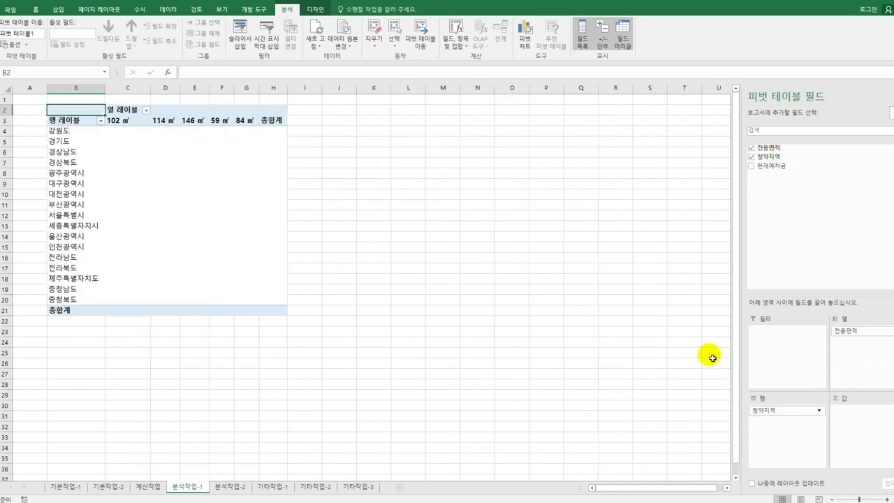
pyautogui.moveTo(768, 166); pyautogui.dragTo(849, 440)
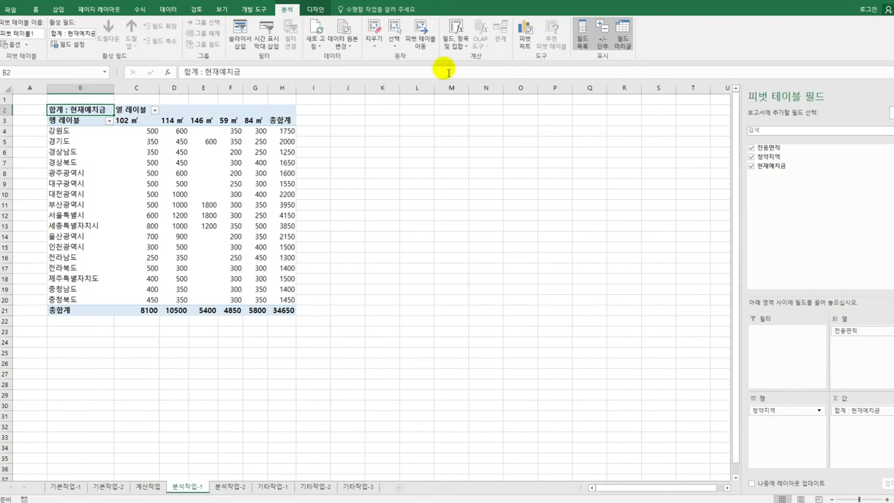
# - Change the pivot table's report layout to outline form (개요 형식으로 표시)
pyautogui.click(314, 10)
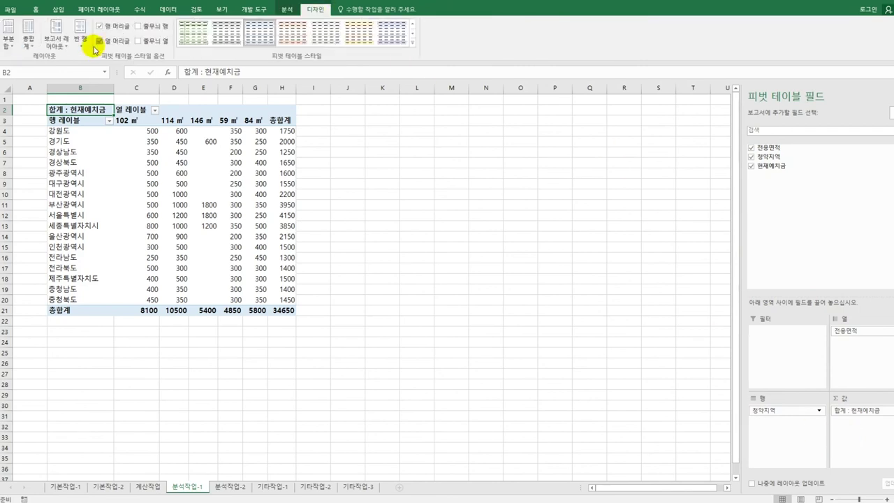
pyautogui.click(65, 46)
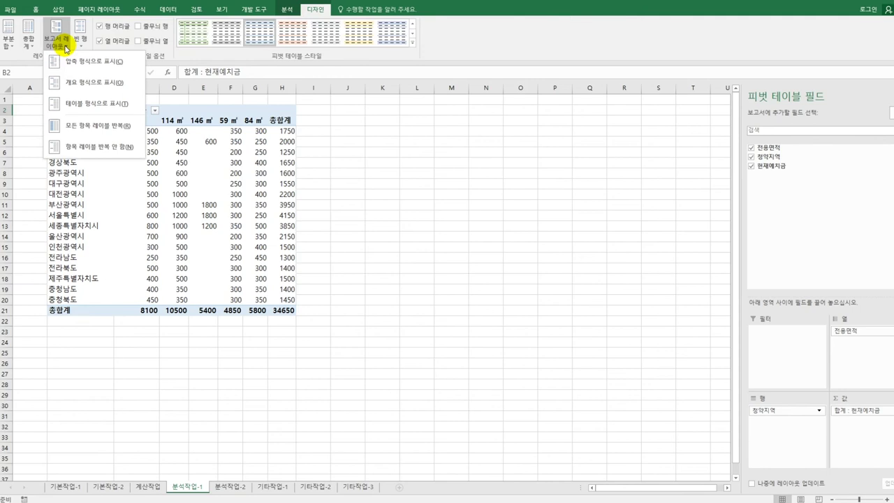
pyautogui.click(67, 87)
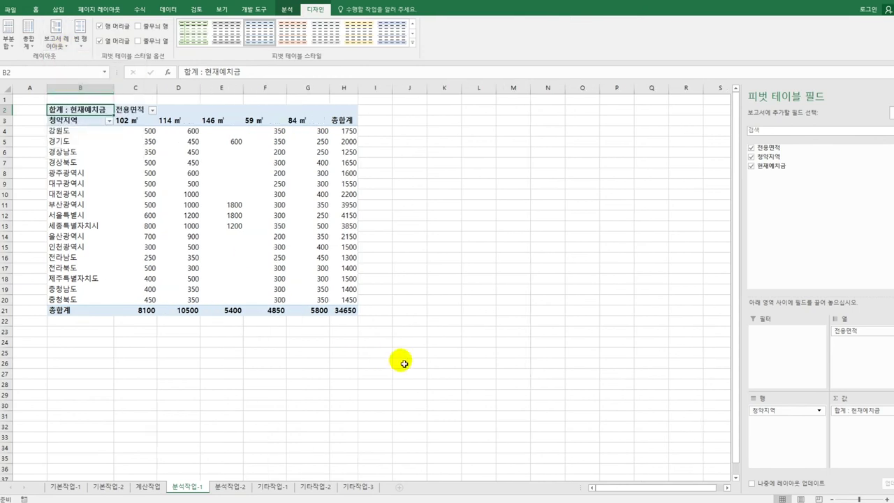
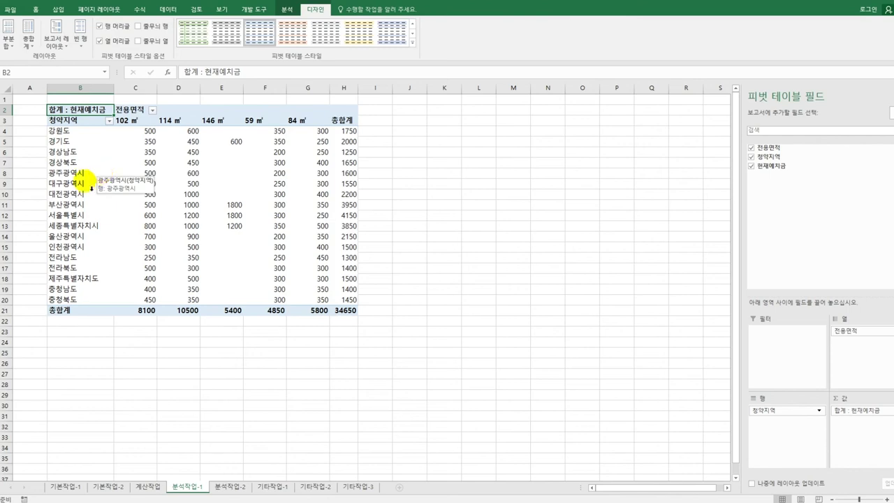
# - Group the 부산광역시 and 서울특별시 items of the 청약지역 row field
pyautogui.click(83, 205)
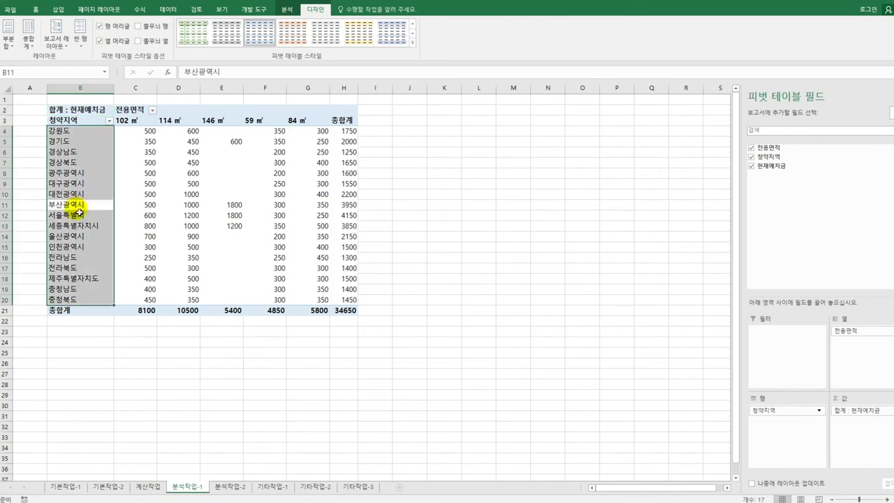
pyautogui.click(83, 209)
pyautogui.moveTo(82, 211); pyautogui.dragTo(83, 218)
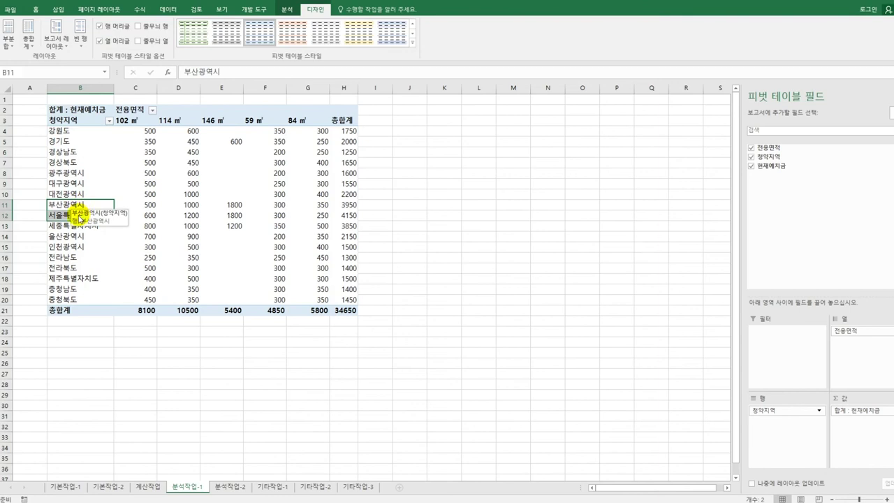
pyautogui.rightClick(78, 205)
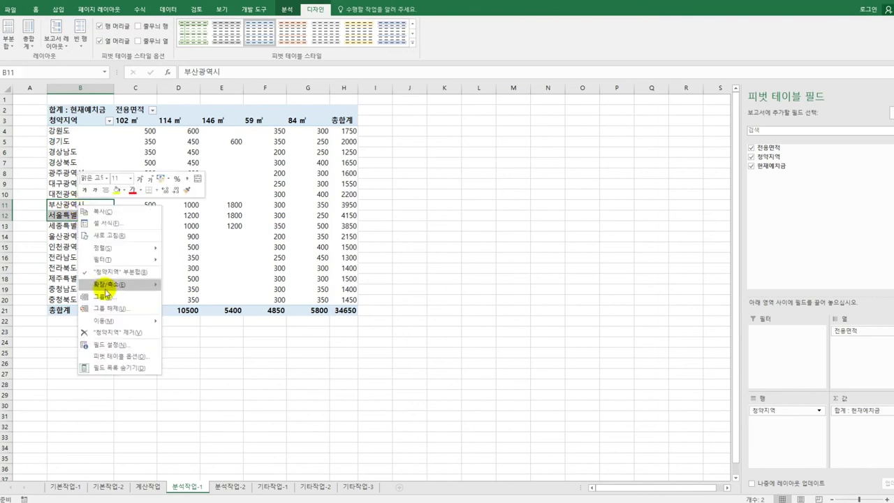
pyautogui.click(105, 296)
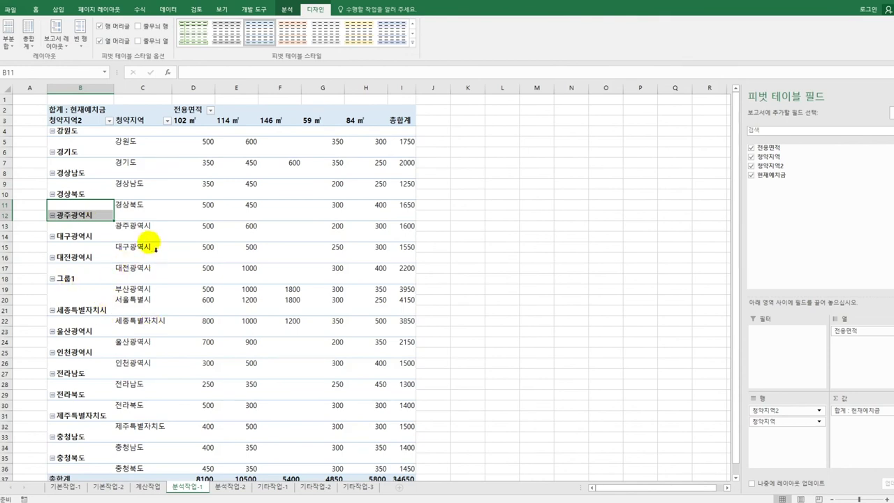
# - Select the 광주광역시, 대구광역시 and 대전광역시 items together in the inner 청약지역 row field
pyautogui.click(142, 228)
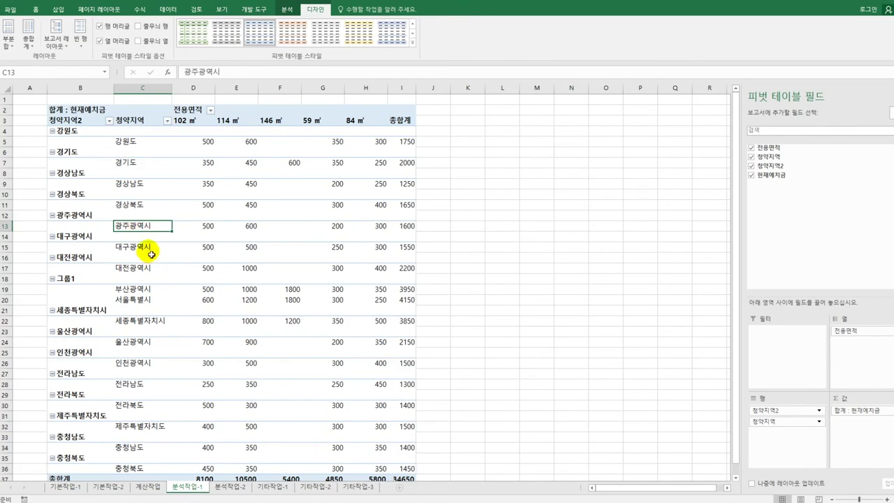
pyautogui.keyDown('ctrl'); pyautogui.click(148, 250); pyautogui.keyUp('ctrl')
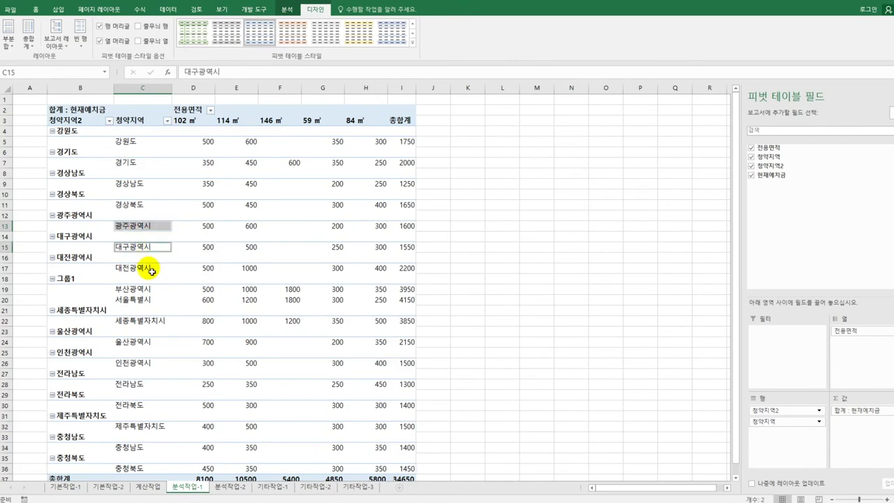
pyautogui.keyDown('ctrl'); pyautogui.click(151, 271); pyautogui.keyUp('ctrl')
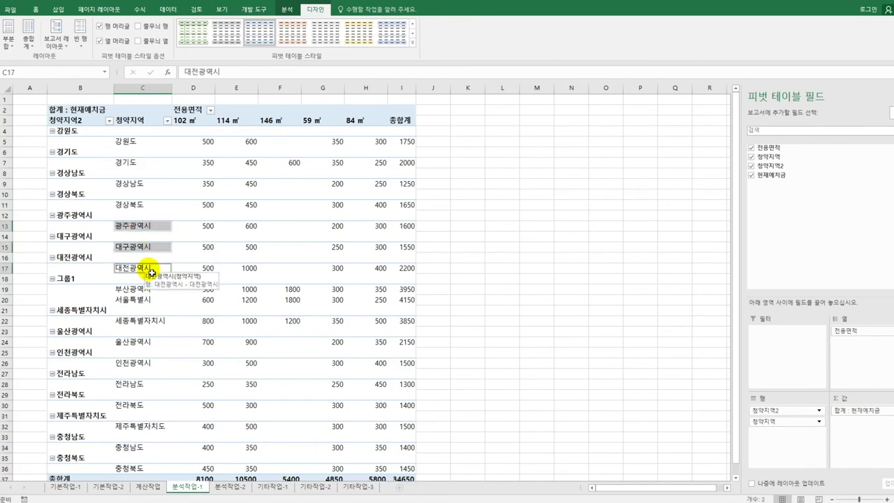
# - Group 광주광역시, 대구광역시, 대전광역시, 울산광역시 and 인천광역시 together in the pivot table's 청약지역 row field
pyautogui.keyDown('ctrl'); pyautogui.click(150, 344); pyautogui.keyUp('ctrl')
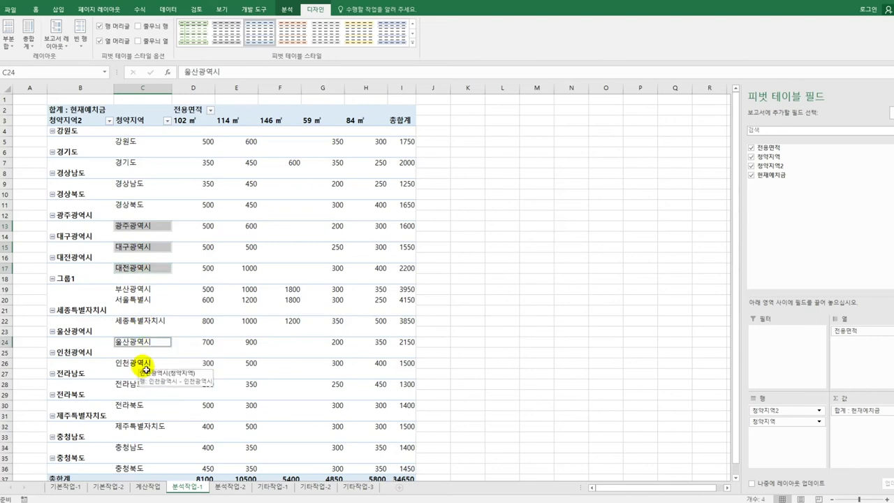
pyautogui.keyDown('ctrl'); pyautogui.click(146, 363); pyautogui.keyUp('ctrl')
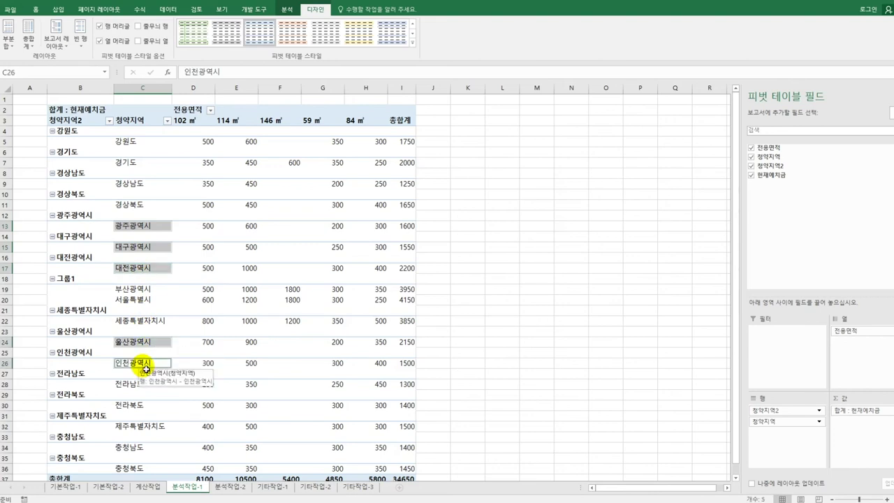
pyautogui.rightClick(155, 249)
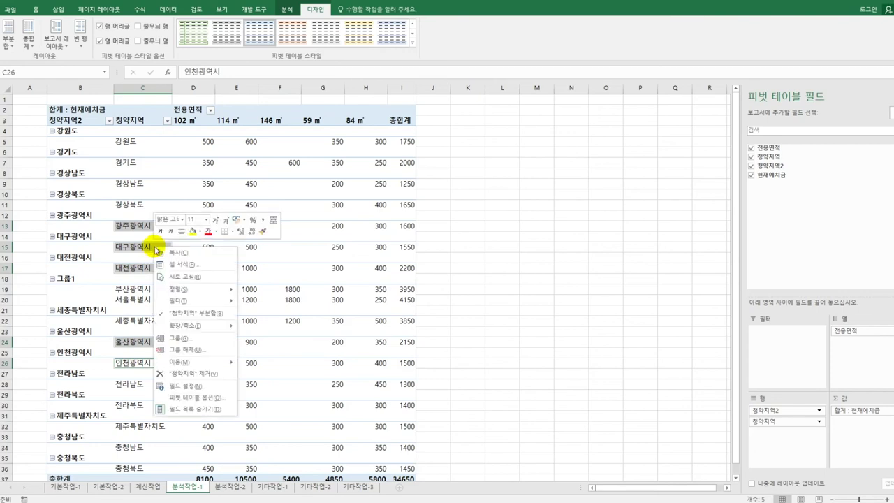
pyautogui.click(184, 338)
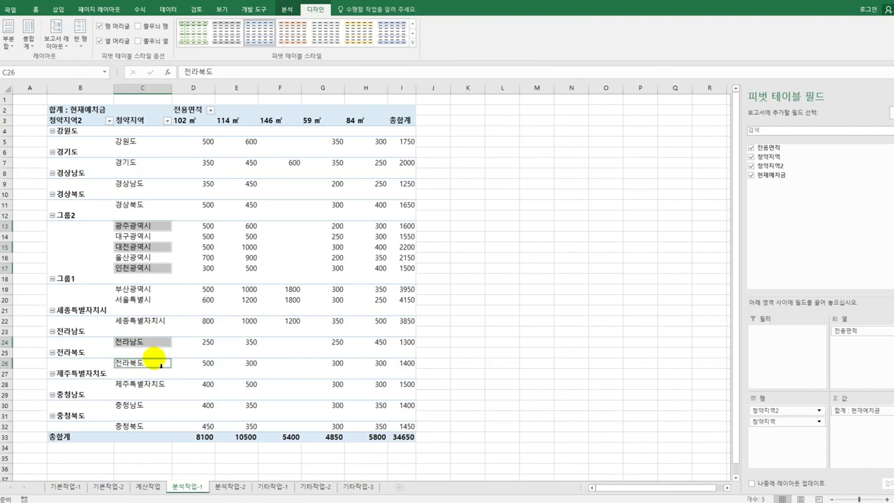
# - Group 강원도, 경기도, 경상남도, 경상북도, 세종특별자치시, 전라남도, 전라북도, 제주특별자치도, 충청남도 and 충청북도 together in the 청약지역 row field
pyautogui.click(151, 322)
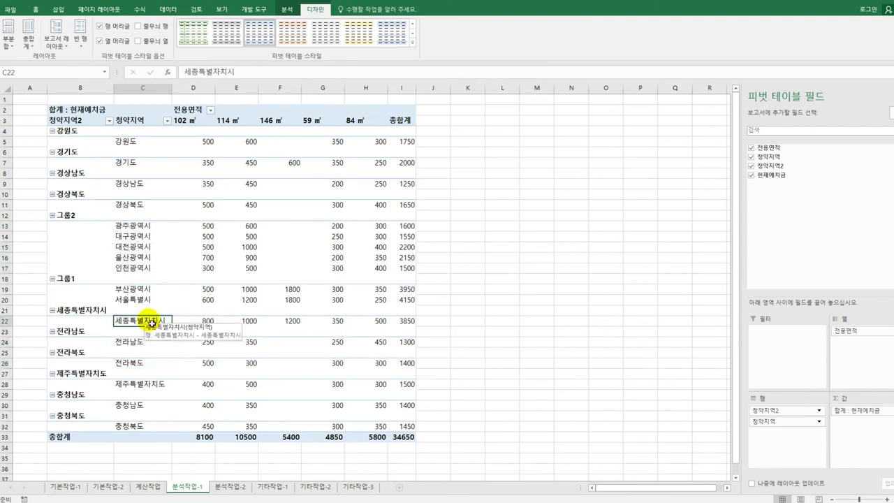
pyautogui.click(133, 142)
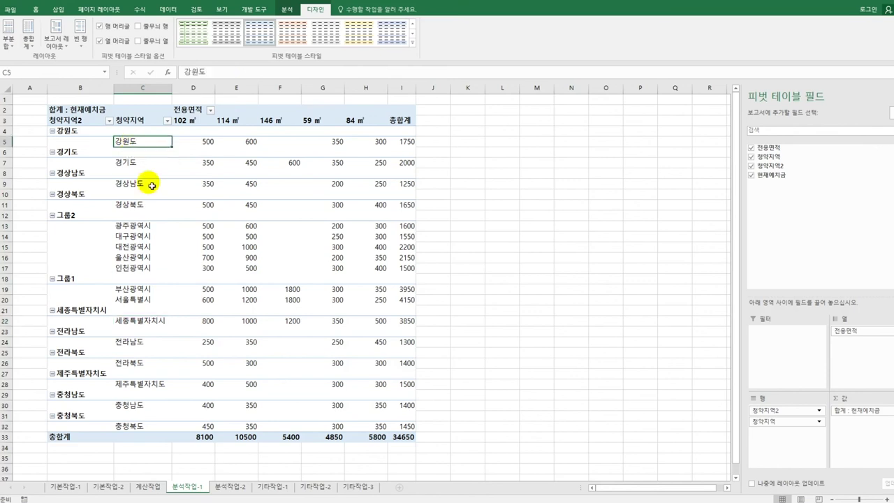
pyautogui.keyDown('ctrl'); pyautogui.click(130, 163); pyautogui.keyUp('ctrl')
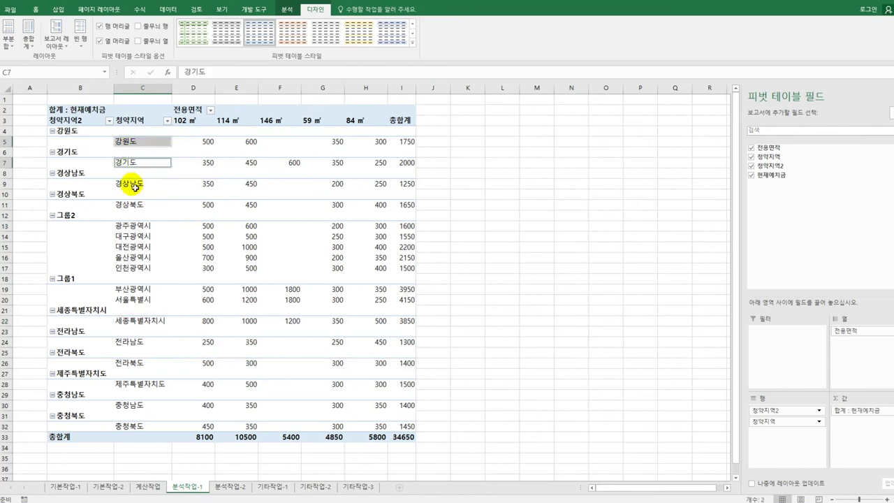
pyautogui.keyDown('ctrl'); pyautogui.click(131, 186); pyautogui.keyUp('ctrl')
pyautogui.keyDown('ctrl'); pyautogui.click(133, 204); pyautogui.keyUp('ctrl')
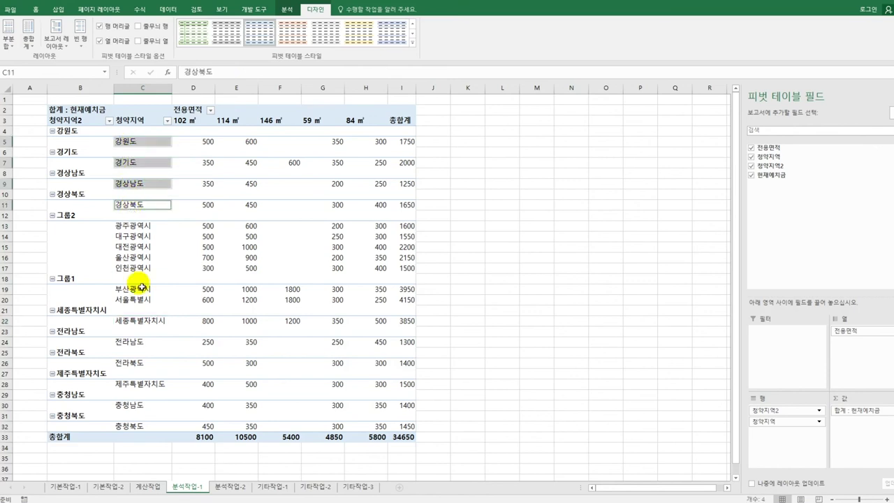
pyautogui.keyDown('ctrl'); pyautogui.click(139, 323); pyautogui.keyUp('ctrl')
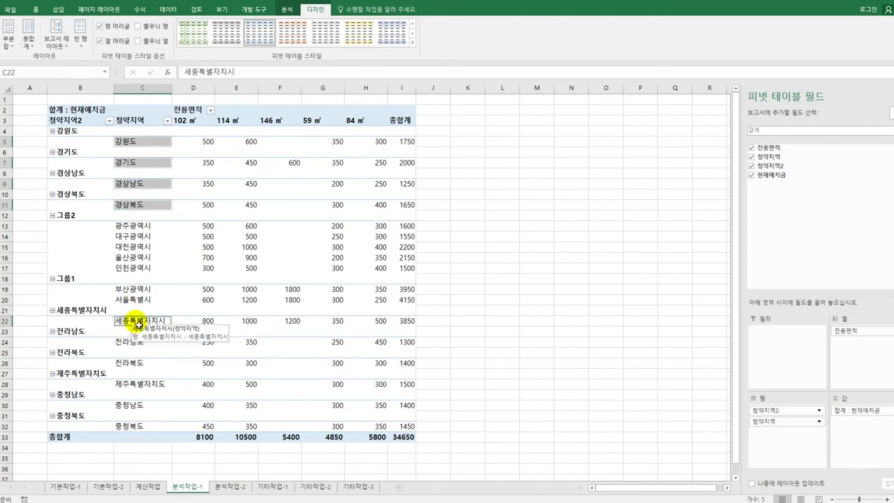
pyautogui.keyDown('ctrl'); pyautogui.click(136, 343); pyautogui.keyUp('ctrl')
pyautogui.keyDown('ctrl'); pyautogui.click(133, 364); pyautogui.keyUp('ctrl')
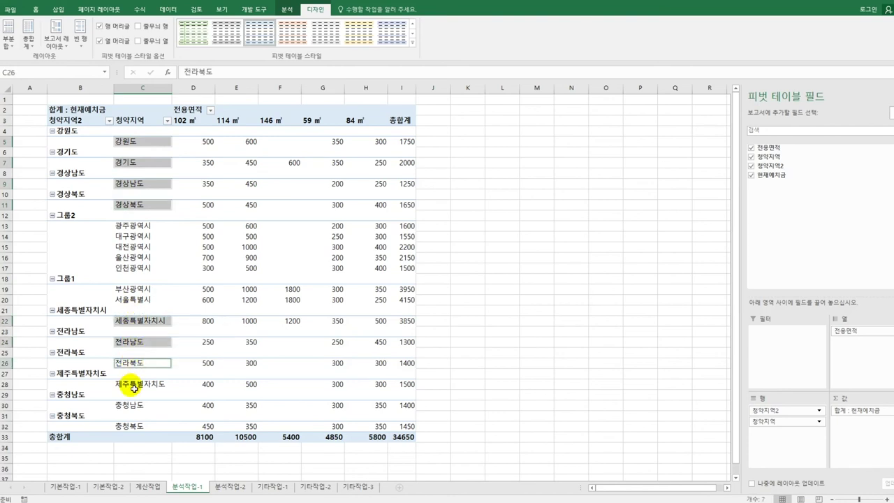
pyautogui.keyDown('ctrl'); pyautogui.click(134, 386); pyautogui.keyUp('ctrl')
pyautogui.keyDown('ctrl'); pyautogui.click(140, 406); pyautogui.keyUp('ctrl')
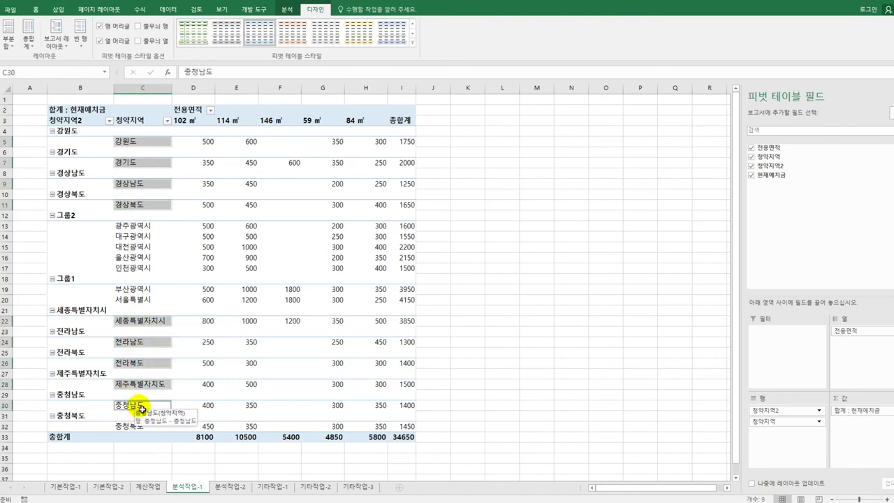
pyautogui.keyDown('ctrl'); pyautogui.click(139, 427); pyautogui.keyUp('ctrl')
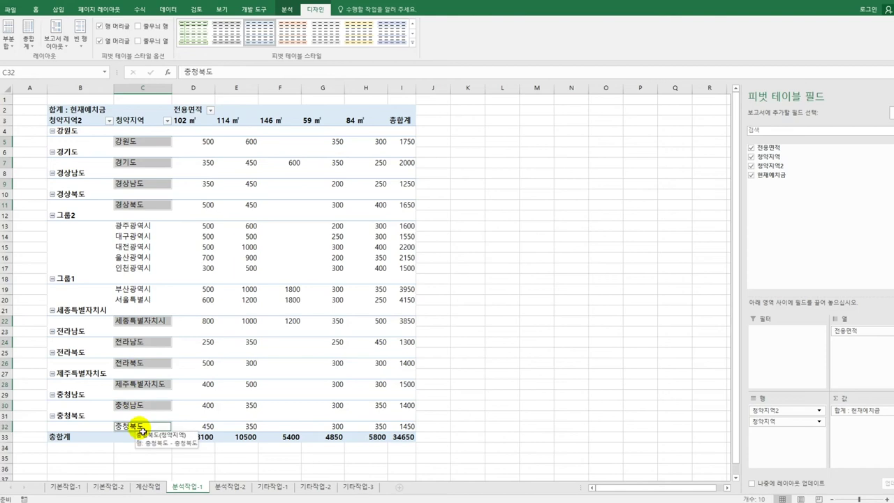
pyautogui.rightClick(150, 142)
pyautogui.click(192, 229)
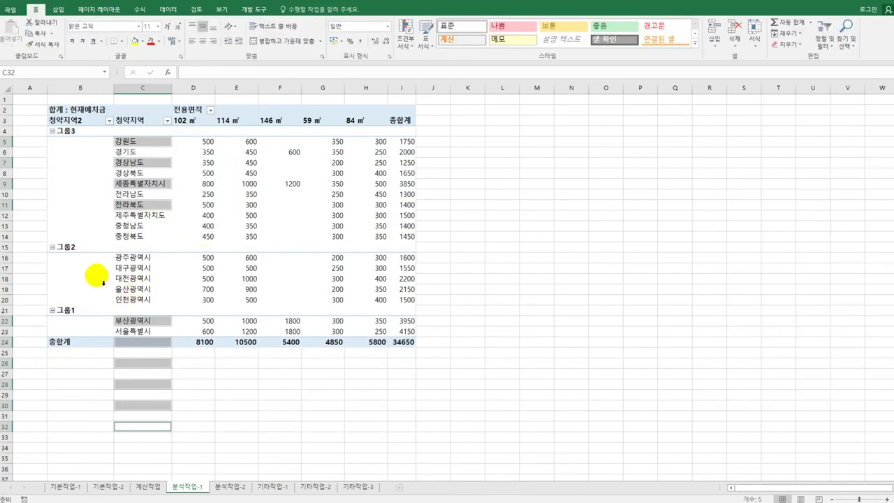
# - Rename the pivot row group 그룹3, which starts with 강원도, to 기타지역
pyautogui.click(66, 133)
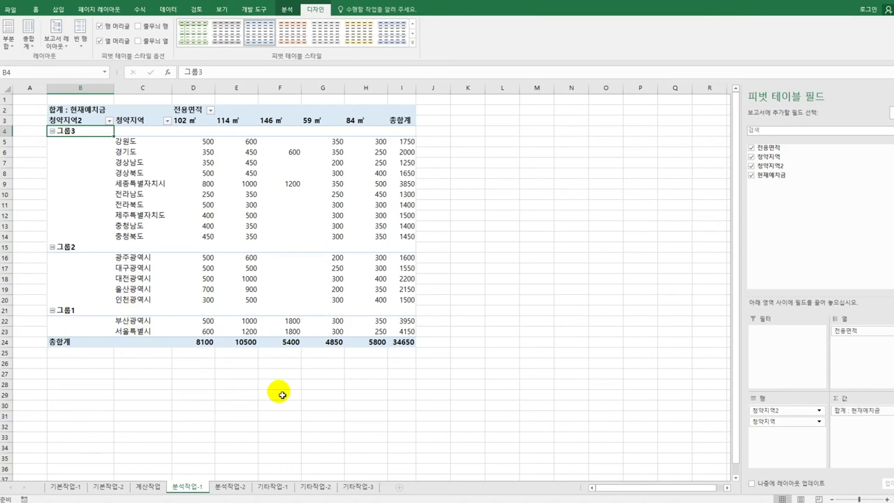
pyautogui.write('r')
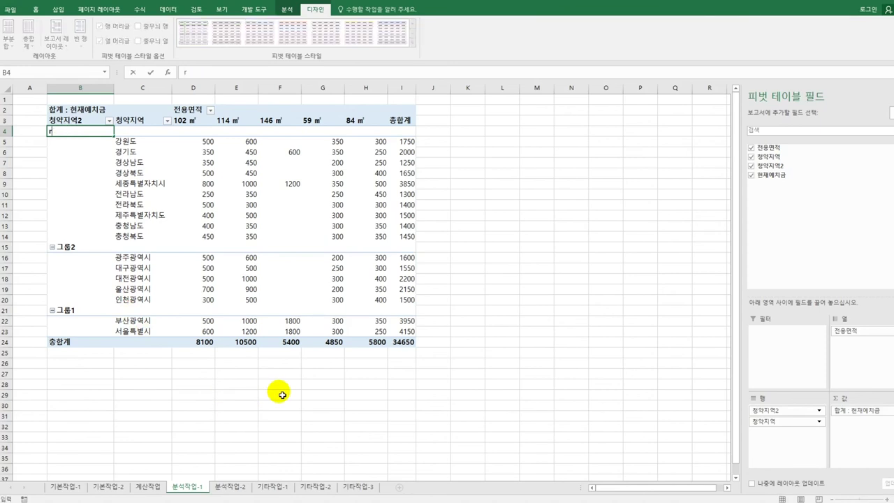
pyautogui.write('기타지여')
pyautogui.press('Return')
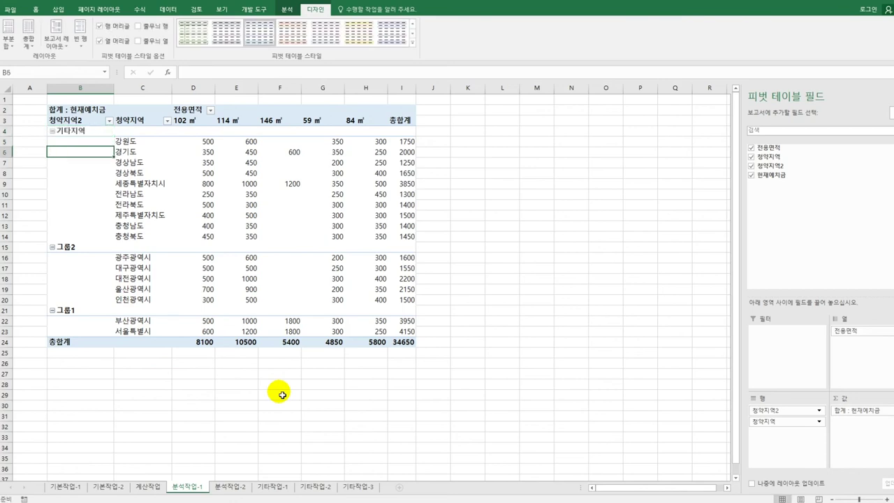
# - Rename the pivot row group 그룹2, which holds the five metropolitan cities, to 기타광역시
pyautogui.press('Down')
pyautogui.press('Down')
pyautogui.press('Down')
pyautogui.press('Down')
pyautogui.press('Down')
pyautogui.press('Down')
pyautogui.press('Down')
pyautogui.press('Down')
pyautogui.press('Down')
pyautogui.press('Down')
pyautogui.press('Down')
pyautogui.press('Up')
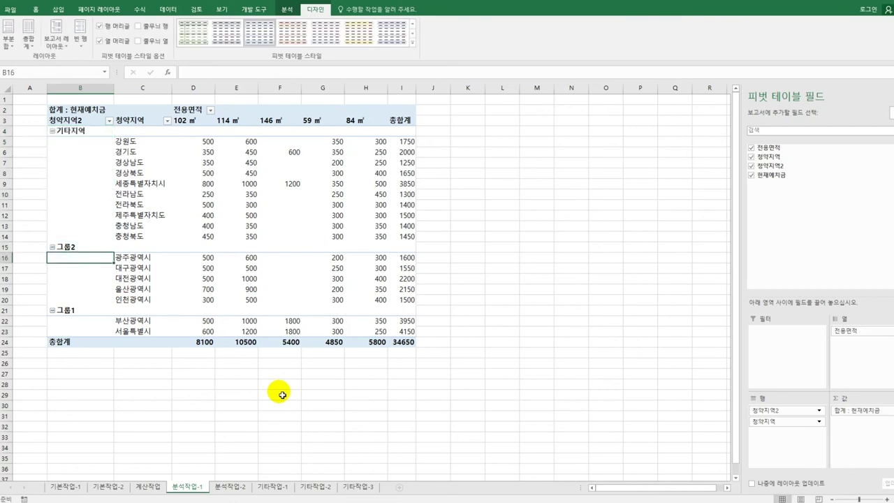
pyautogui.write('기타광ㅇ')
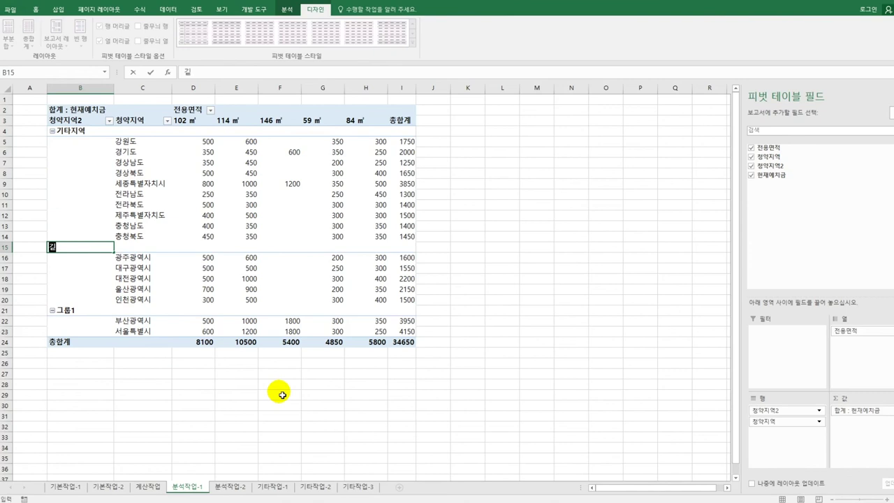
pyautogui.write('역시')
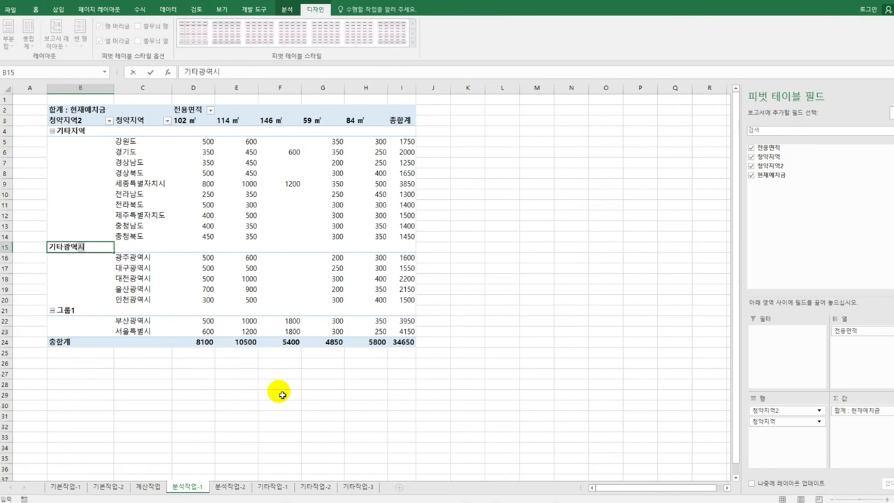
pyautogui.press('Return')
# - Rename the pivot row group 그룹1, containing 부산광역시 and 서울특별시, to "서울, 부산"
pyautogui.press('Down')
pyautogui.press('Down')
pyautogui.press('Down')
pyautogui.press('Down')
pyautogui.press('Down')
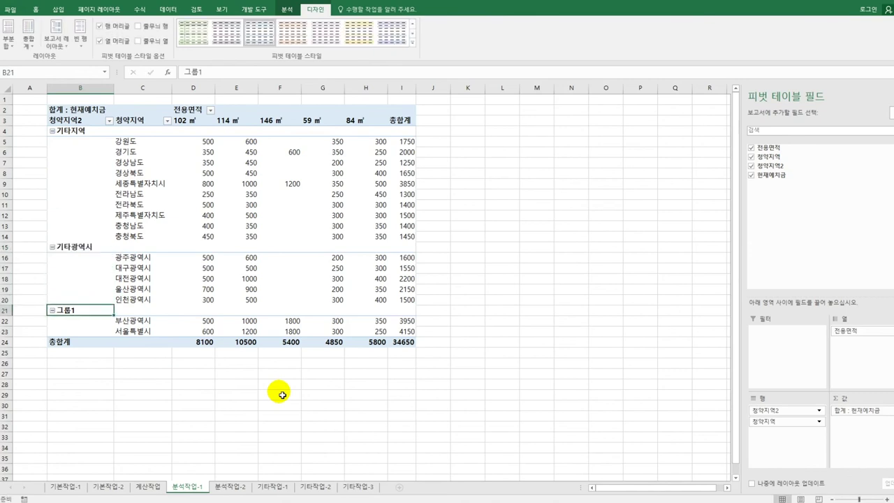
pyautogui.write('서울, 부')
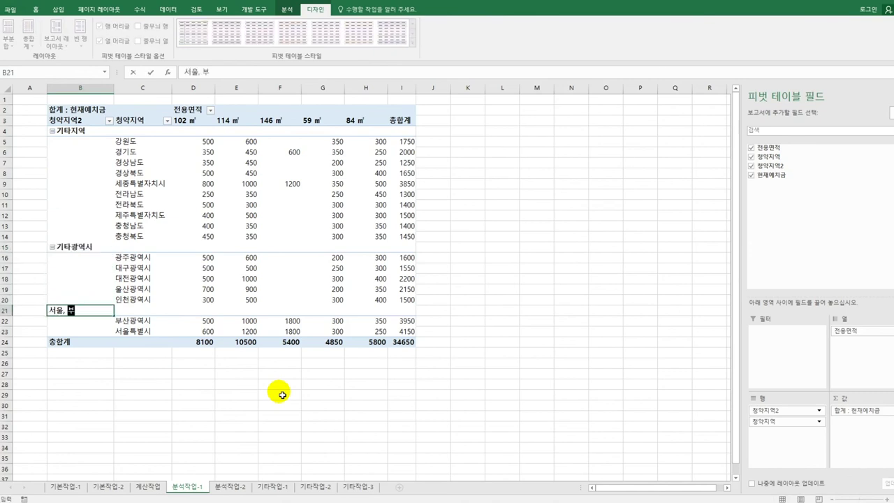
pyautogui.write('산')
pyautogui.press('Return')
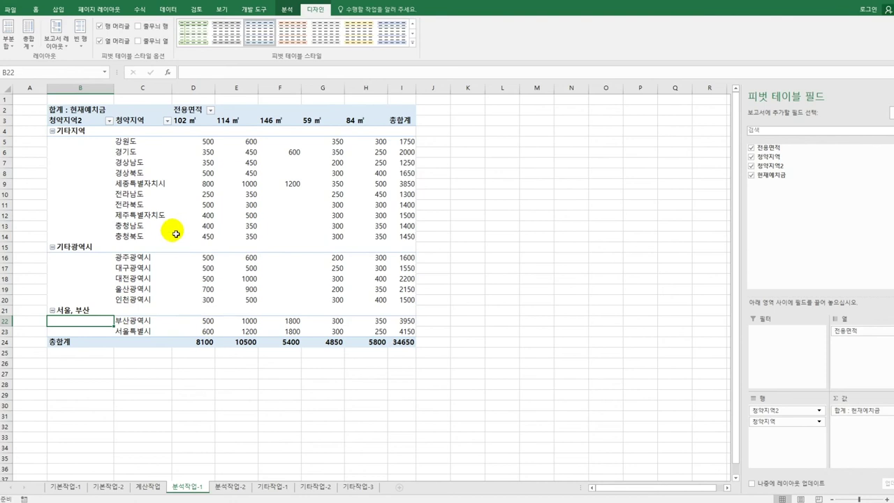
# - Sort the pivot table's 전용면적 column field in descending text order
pyautogui.click(212, 112)
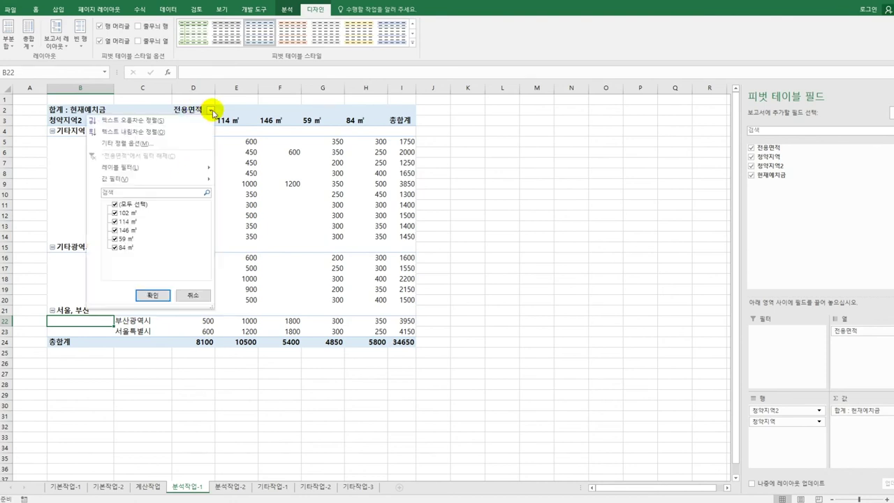
pyautogui.click(159, 132)
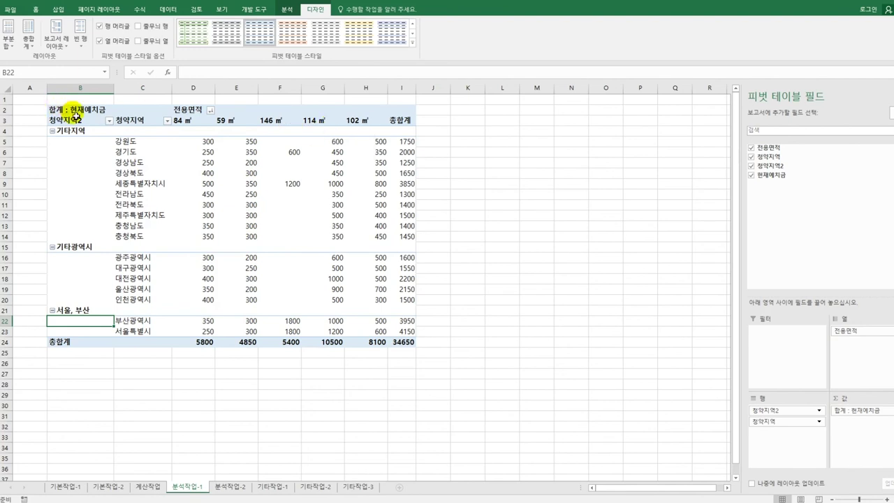
# - Format the 합계 : 현재예치금 value field as 숫자 (Number) with the 1000 separator through its value field settings
pyautogui.click(75, 111)
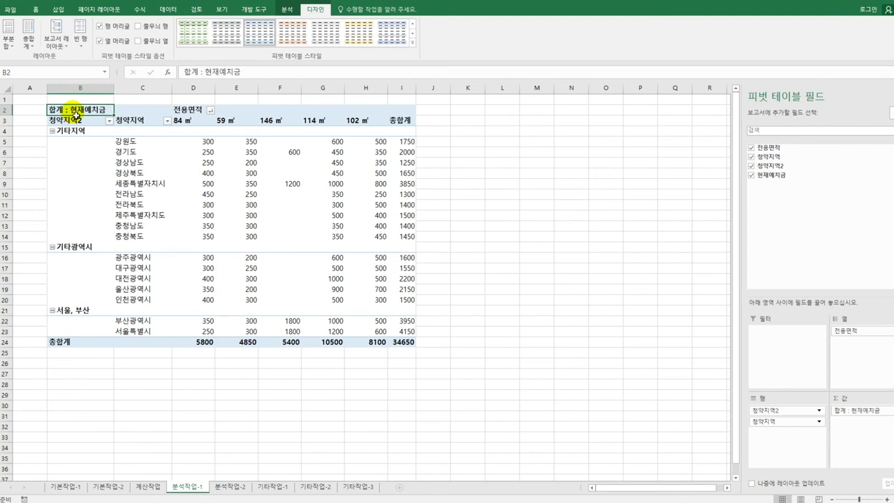
pyautogui.rightClick(78, 111)
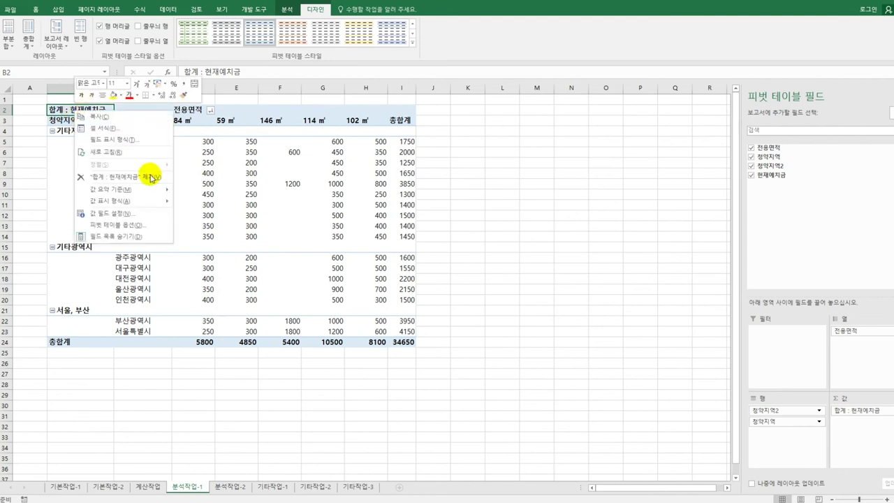
pyautogui.click(126, 213)
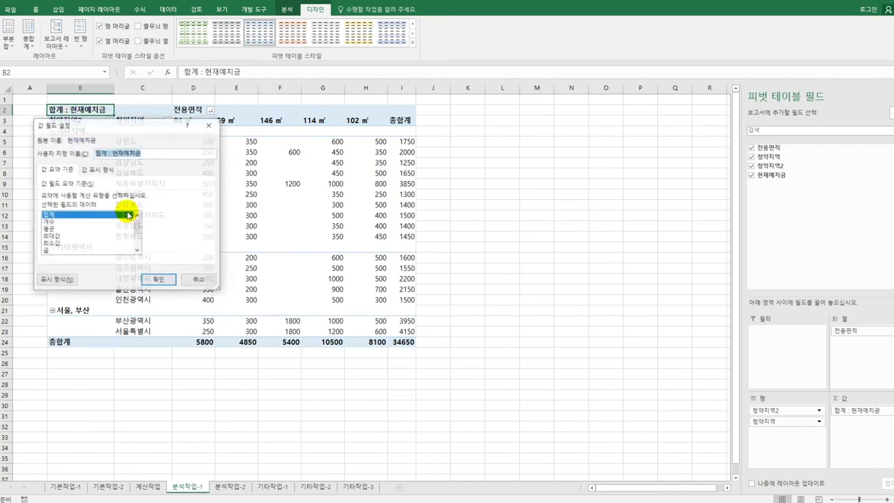
pyautogui.click(55, 282)
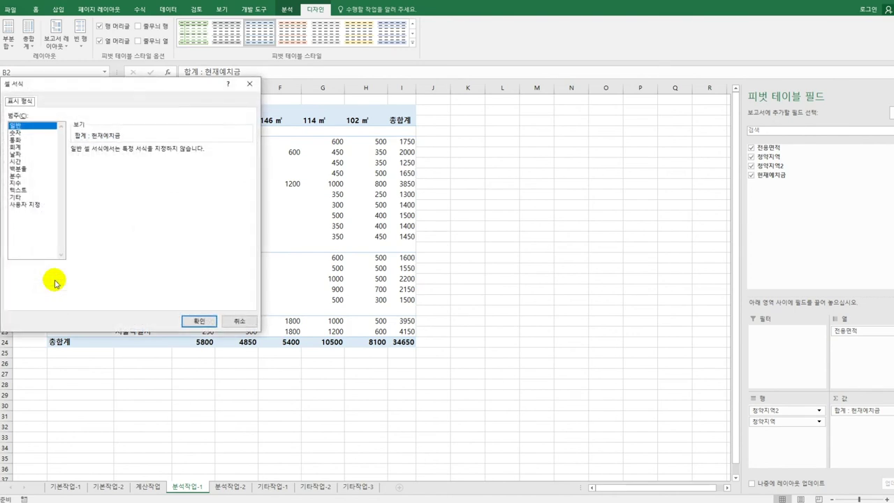
pyautogui.click(21, 132)
pyautogui.click(102, 166)
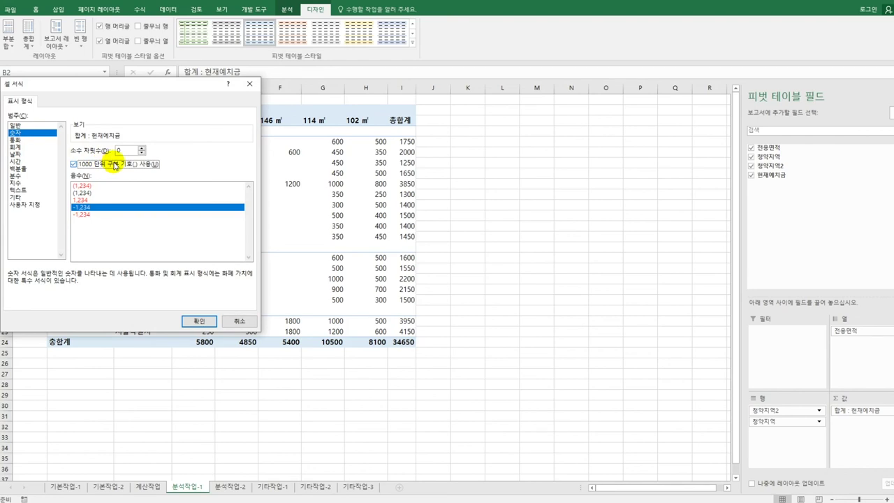
pyautogui.click(200, 321)
pyautogui.click(159, 281)
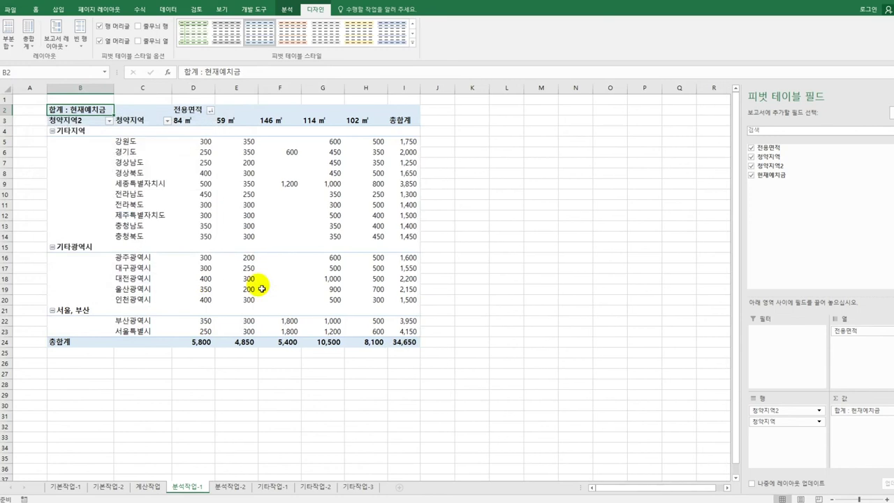
pyautogui.click(475, 377)
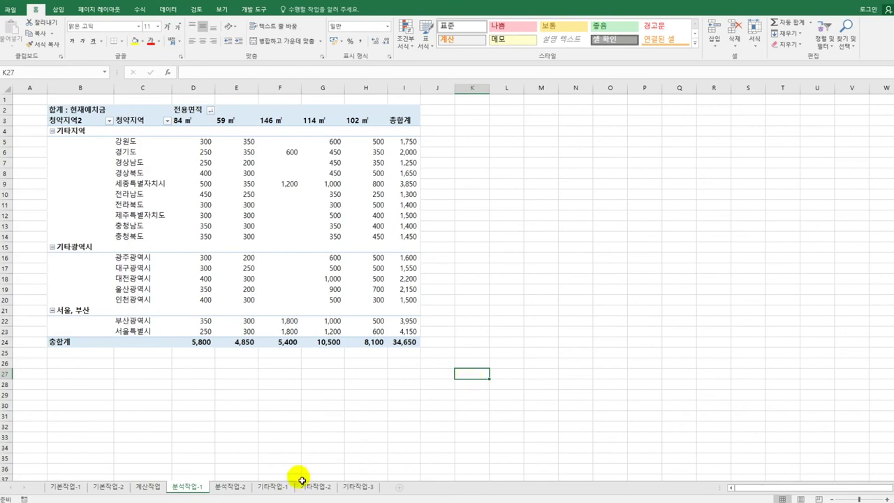
# - On the 분석작업-2 sheet, remove the [표1] rows that are duplicated across the 4월, 5월 and 6월 columns only
pyautogui.click(231, 488)
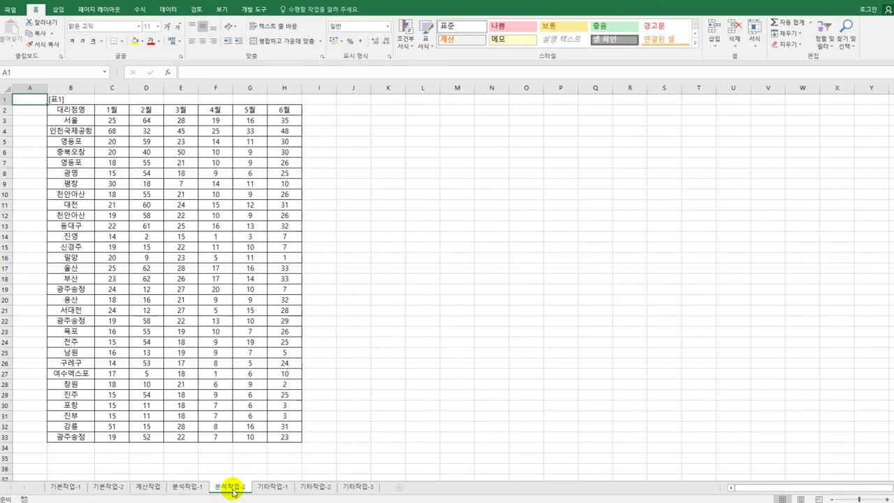
pyautogui.click(90, 132)
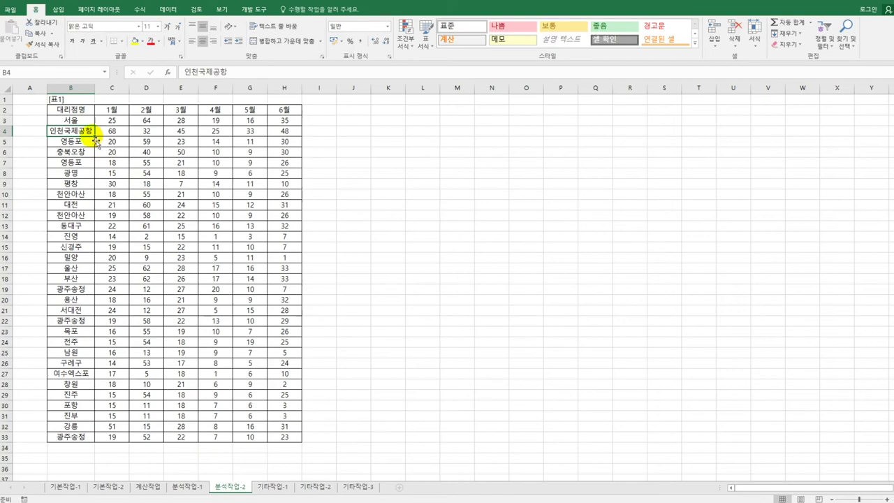
pyautogui.click(168, 9)
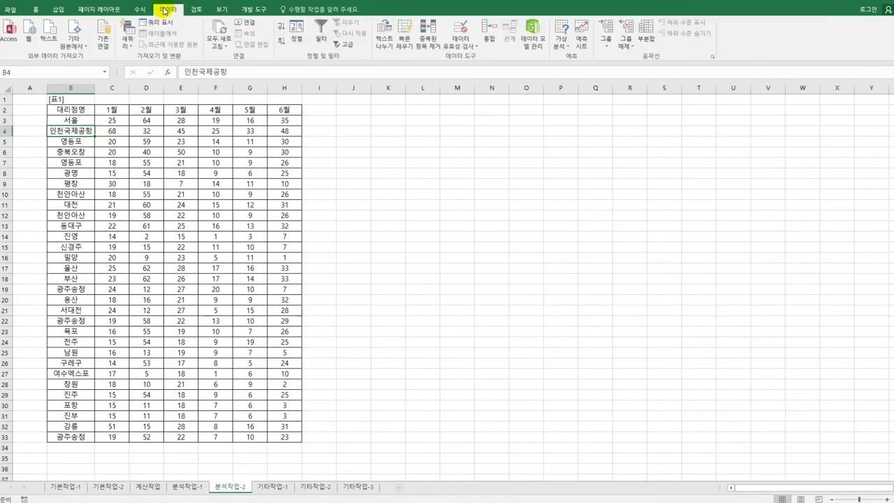
pyautogui.click(422, 44)
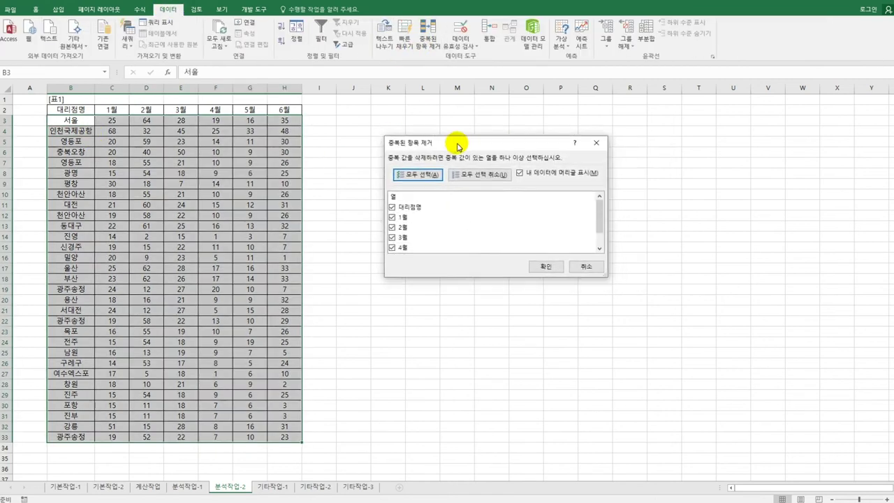
pyautogui.click(483, 175)
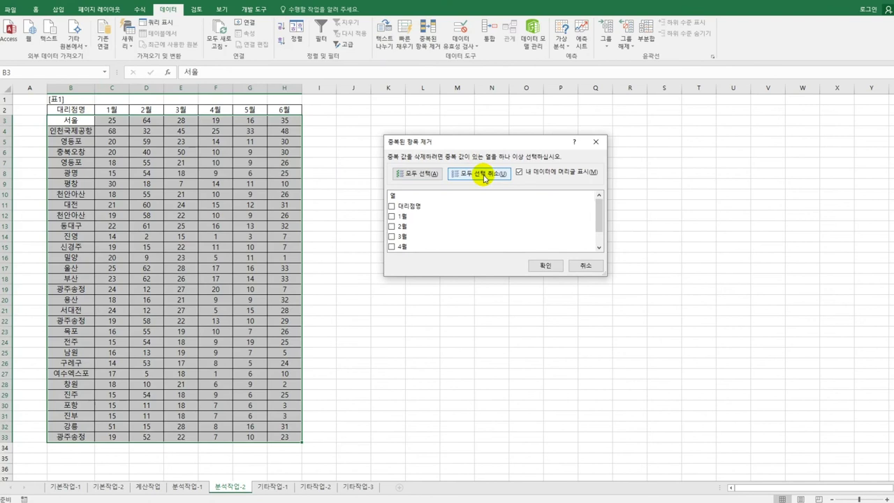
pyautogui.click(392, 246)
pyautogui.scroll(-1, 438, 241)
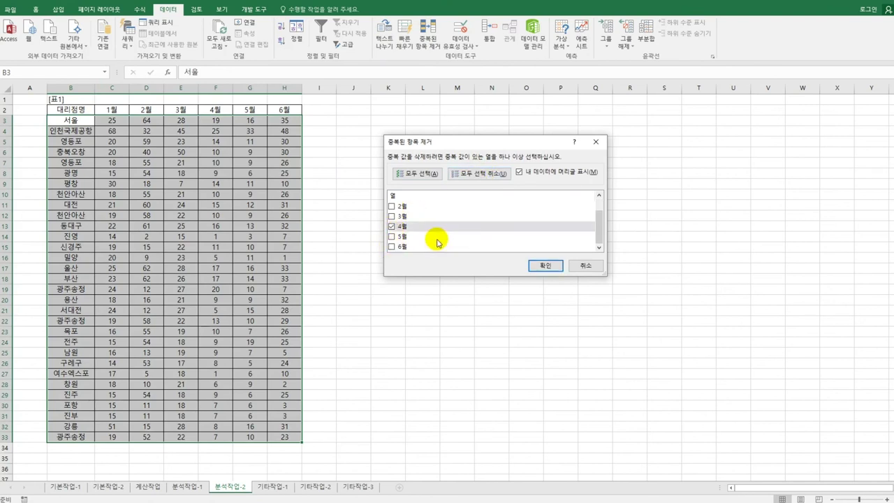
pyautogui.click(392, 237)
pyautogui.click(390, 248)
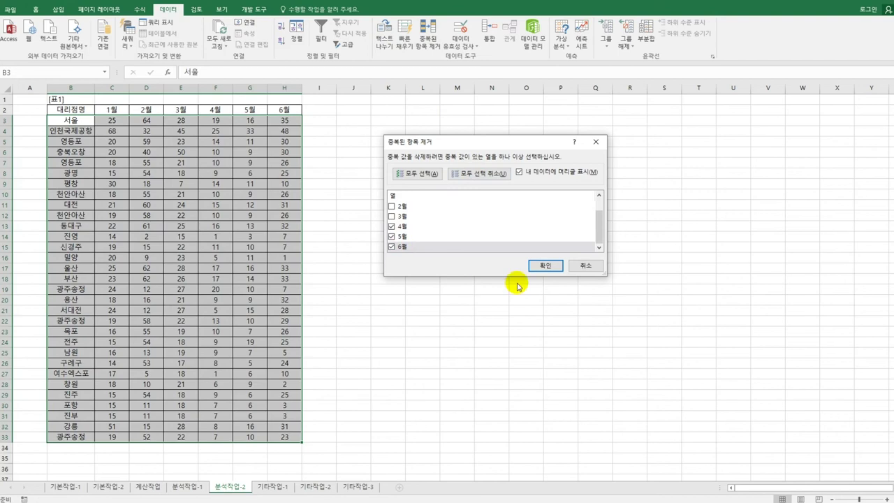
pyautogui.click(534, 267)
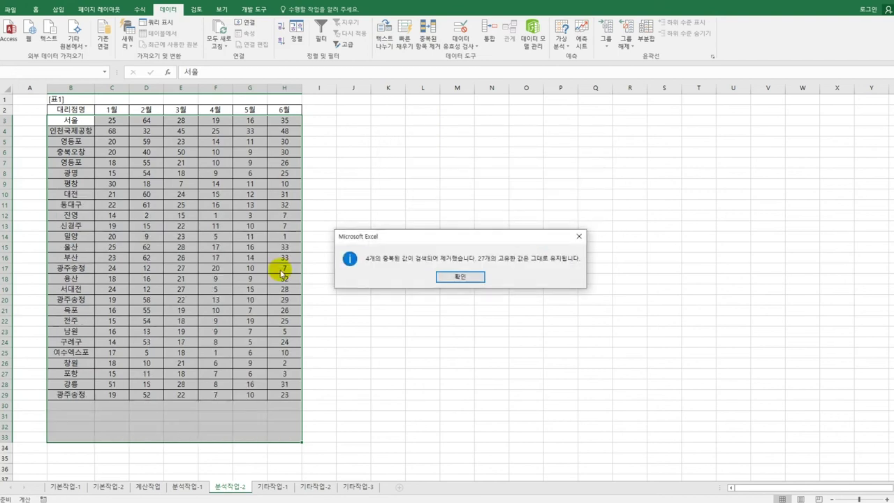
pyautogui.click(462, 278)
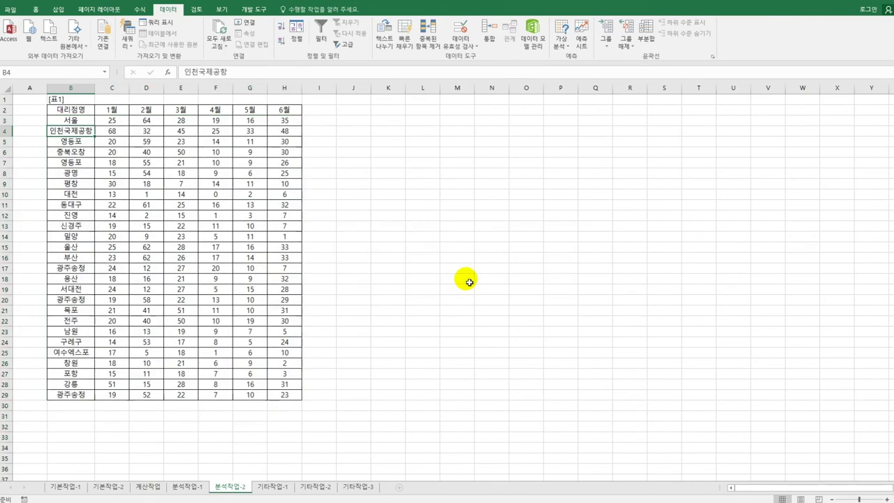
# - Highlight duplicate 대리점명 values in B3:B29 with conditional formatting, using 진한 녹색 텍스트가 있는 녹색 채우기
pyautogui.click(81, 124)
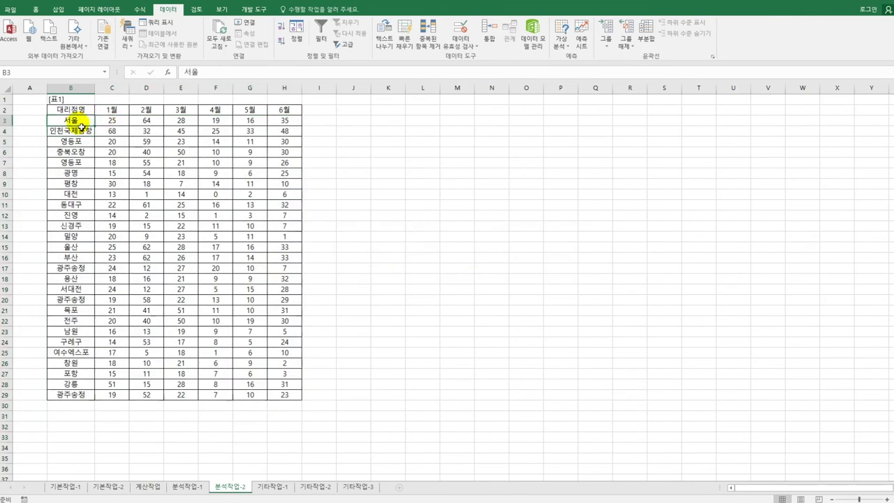
pyautogui.moveTo(81, 123); pyautogui.dragTo(70, 396)
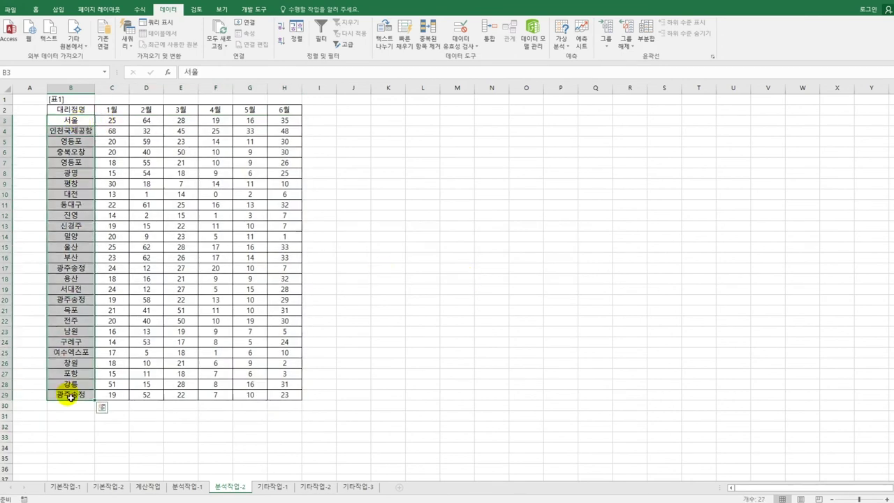
pyautogui.click(36, 10)
pyautogui.click(403, 37)
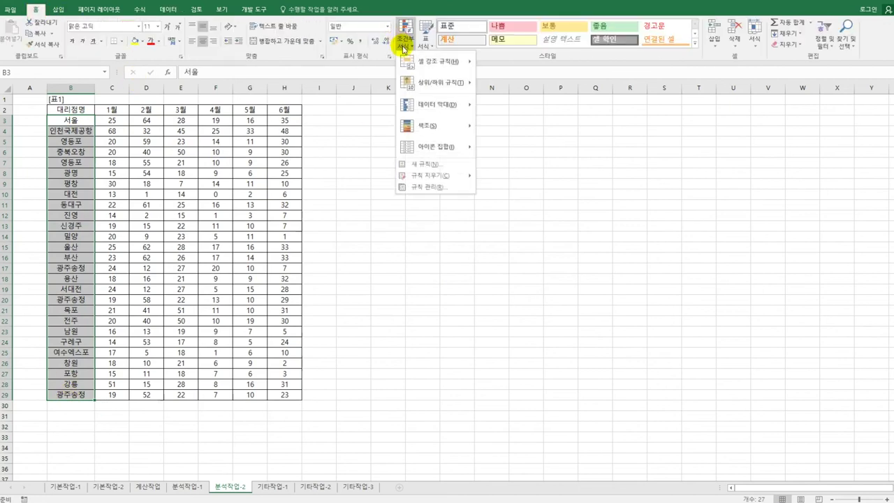
pyautogui.moveTo(412, 64)
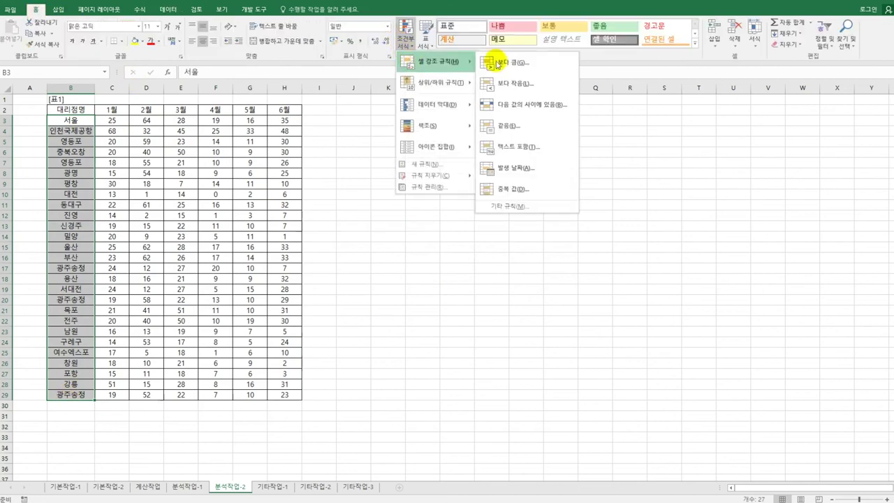
pyautogui.click(525, 191)
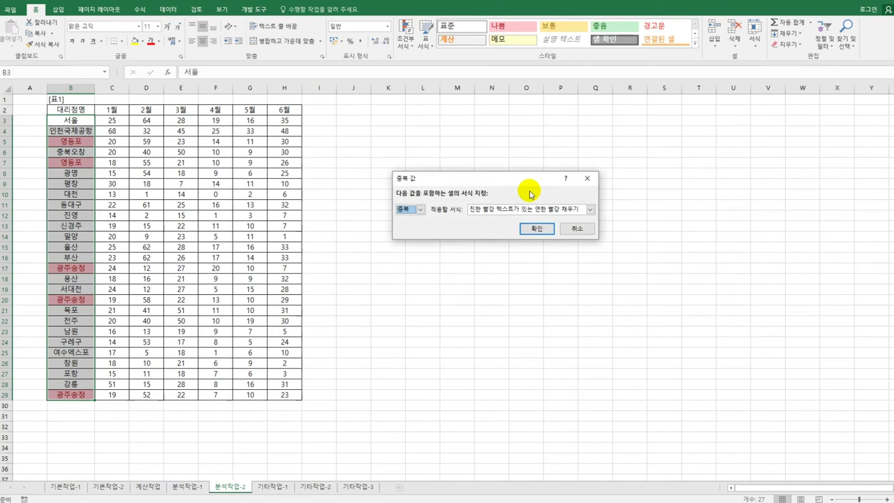
pyautogui.click(590, 209)
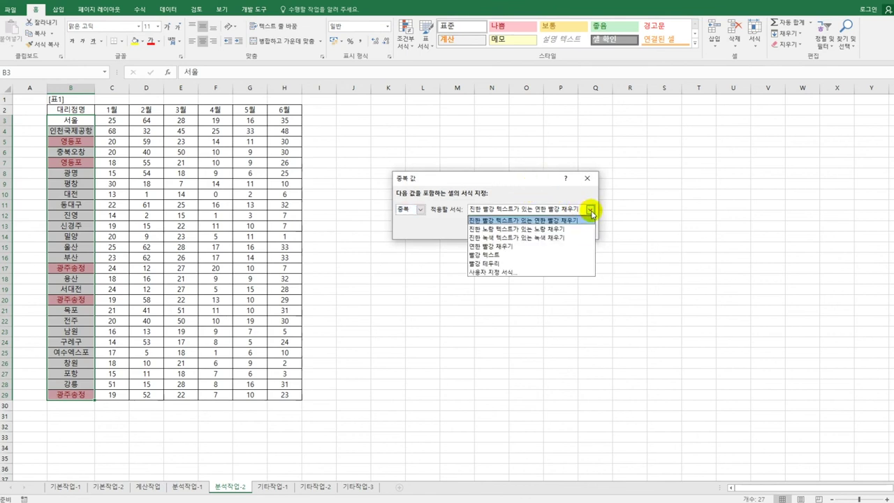
pyautogui.click(581, 238)
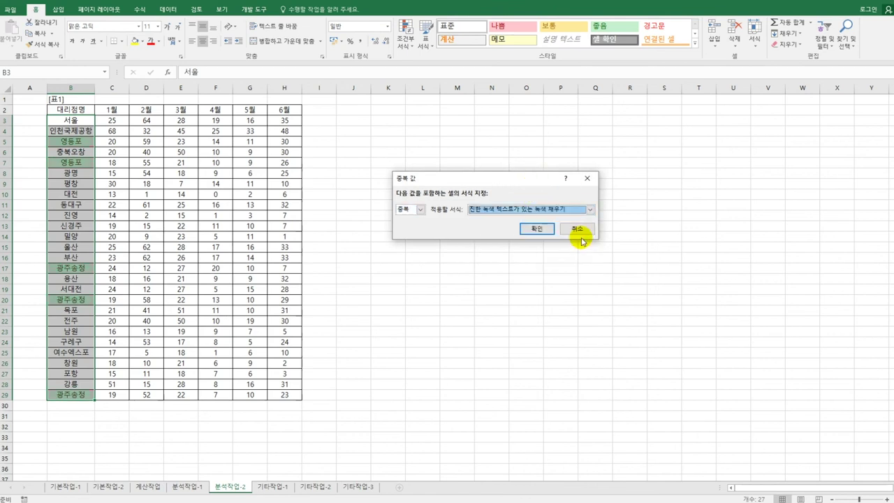
pyautogui.click(535, 228)
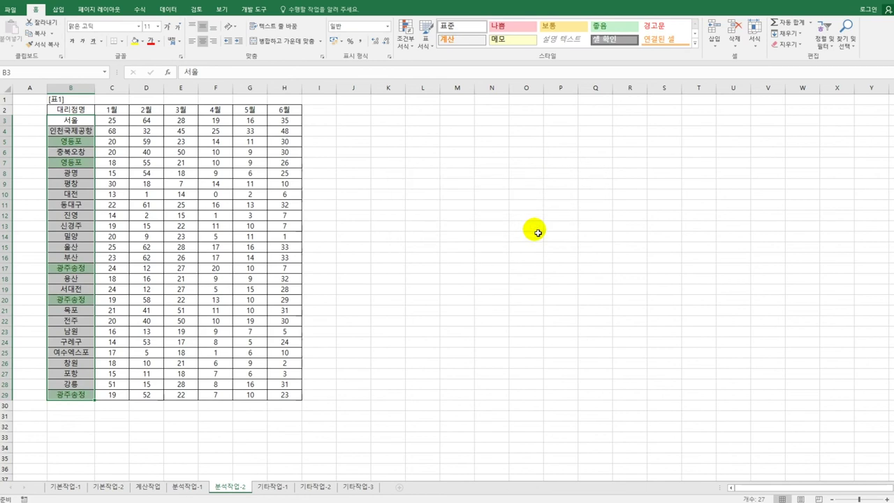
# - Add an auto filter to [표1] and filter the 대리점명 column by the green cell color
pyautogui.click(114, 109)
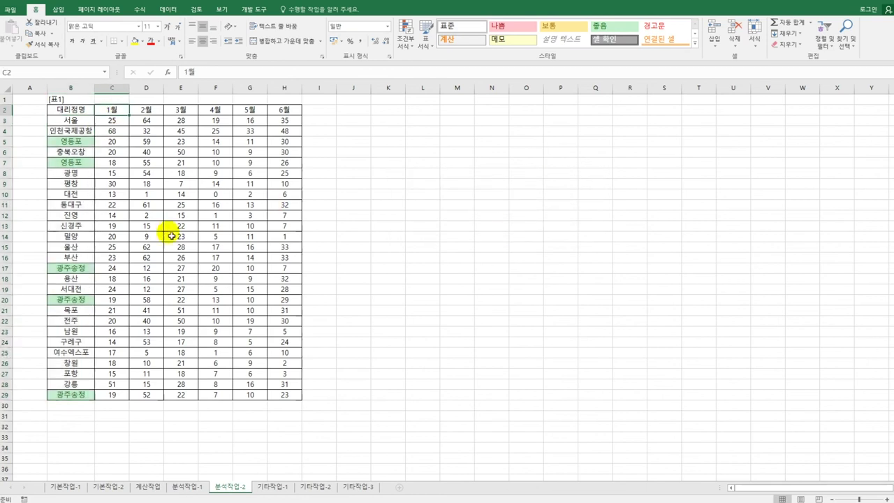
pyautogui.click(168, 9)
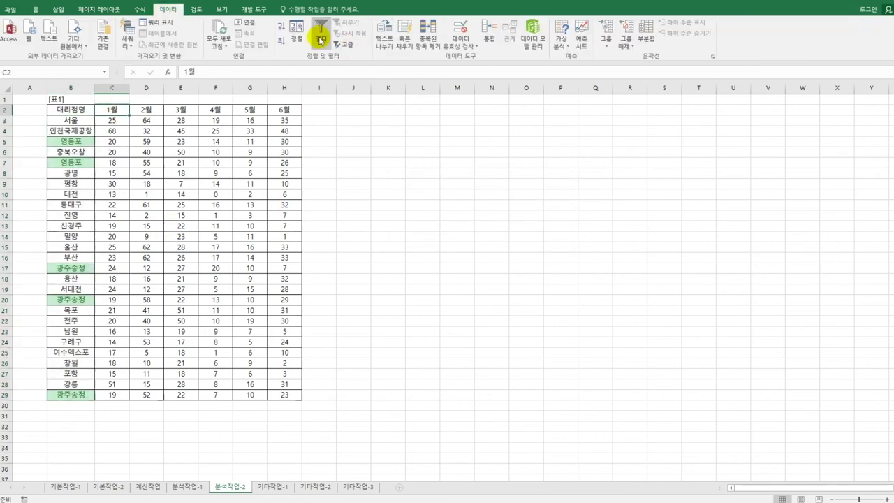
pyautogui.click(320, 39)
pyautogui.click(90, 110)
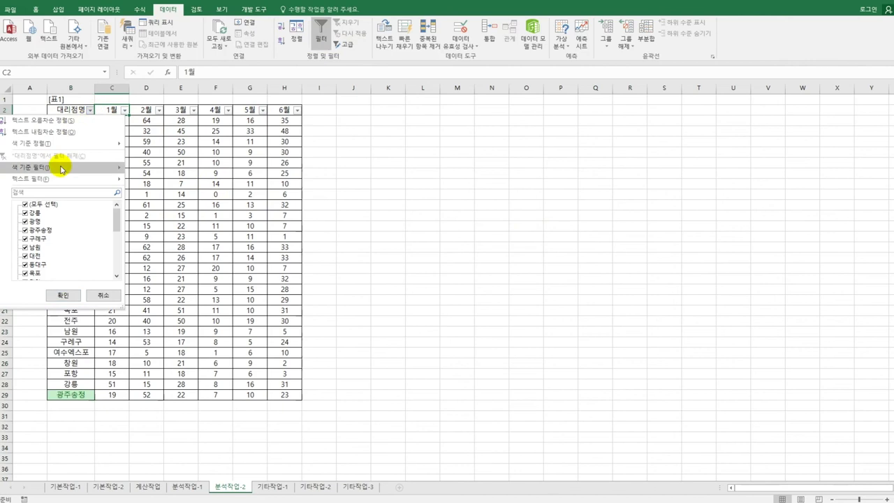
pyautogui.moveTo(59, 170)
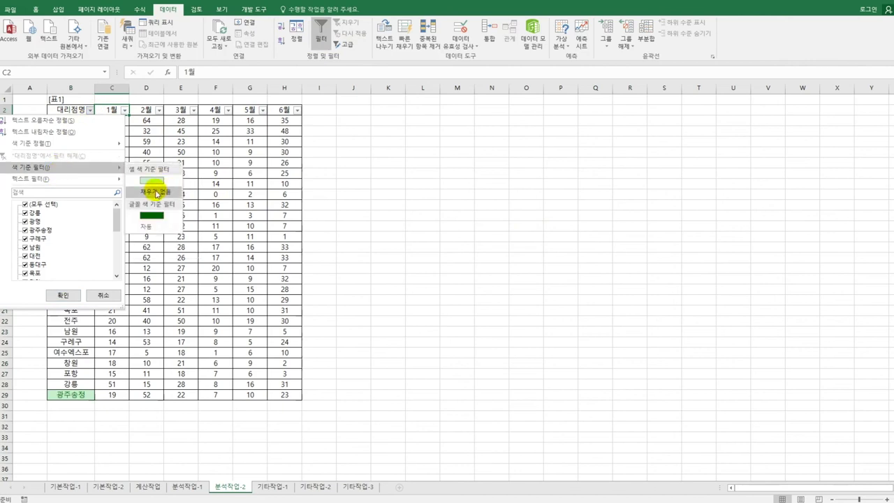
pyautogui.click(152, 181)
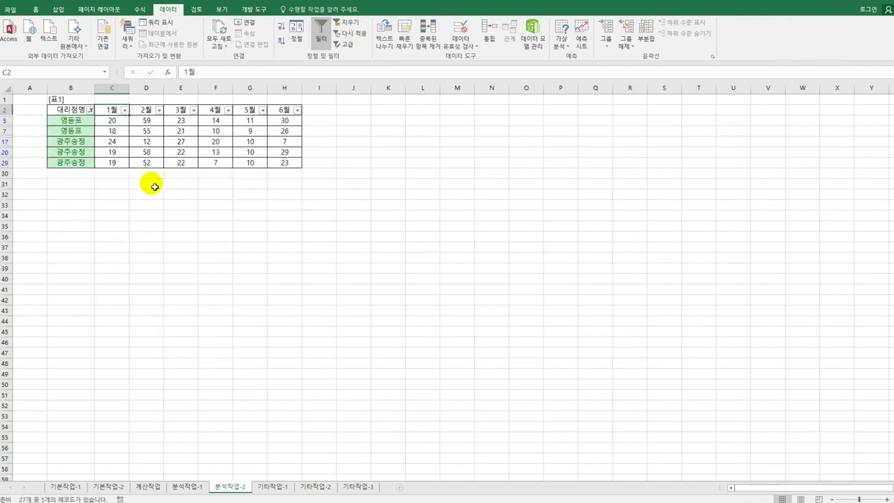
pyautogui.click(347, 217)
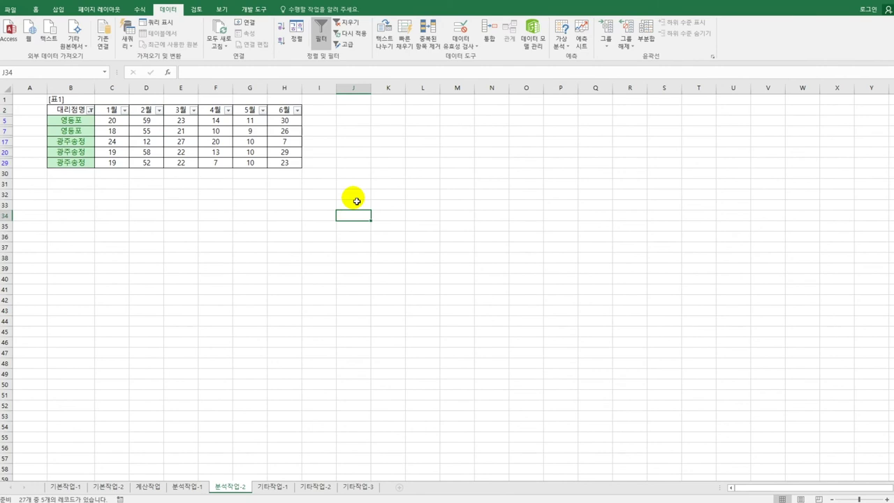
# - On the 기타작업-1 sheet, add the 지역 and 2020년 data of [표2] (F3:G13) to the 지역별 봄꽃 개화시기 chart
pyautogui.click(265, 487)
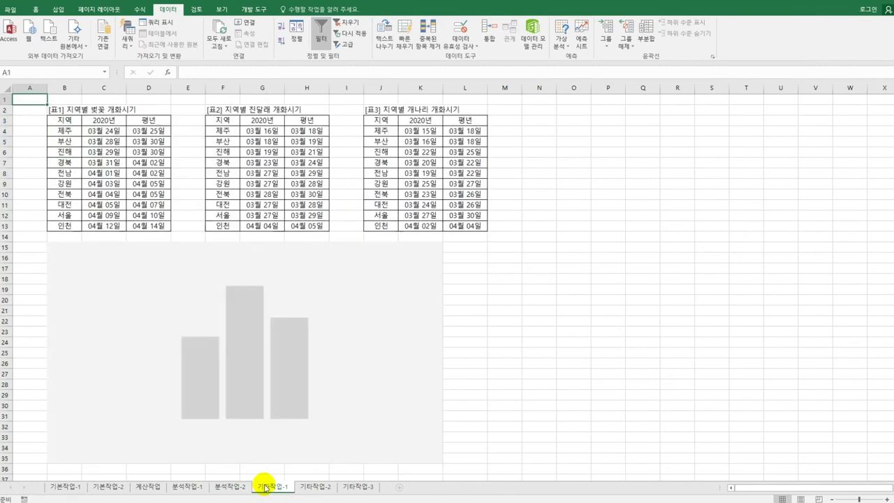
pyautogui.click(438, 287)
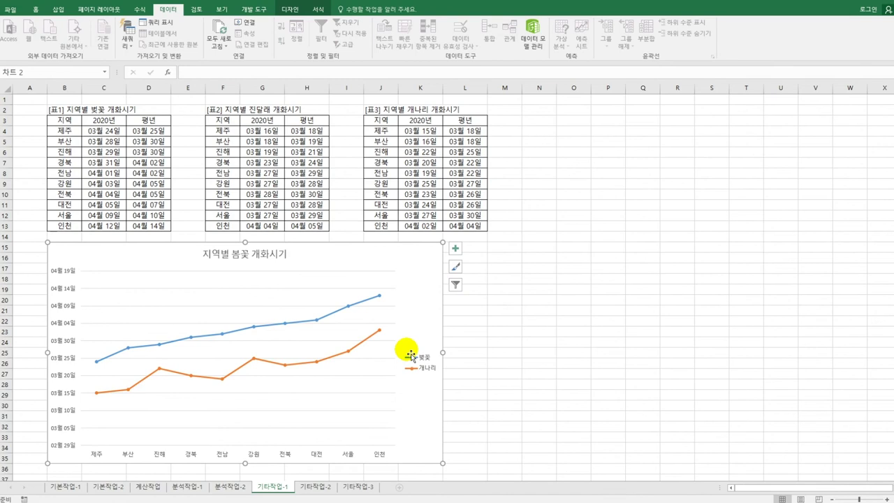
pyautogui.click(224, 123)
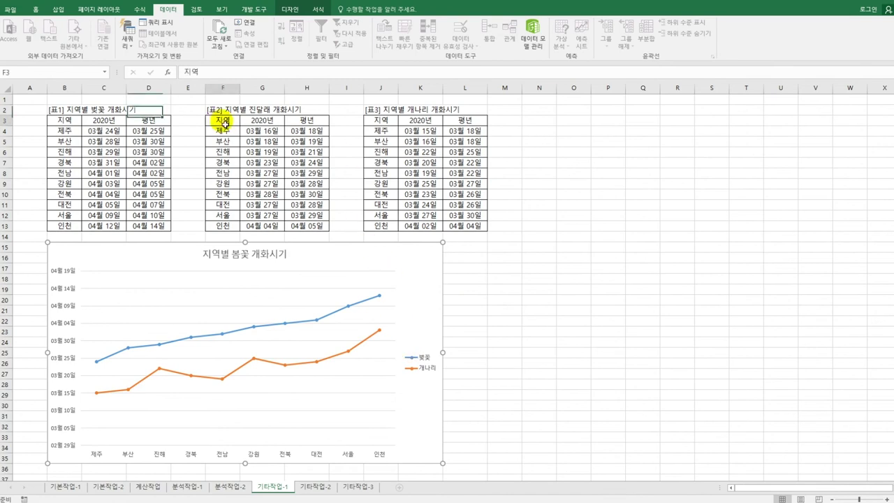
pyautogui.moveTo(224, 124); pyautogui.dragTo(245, 223)
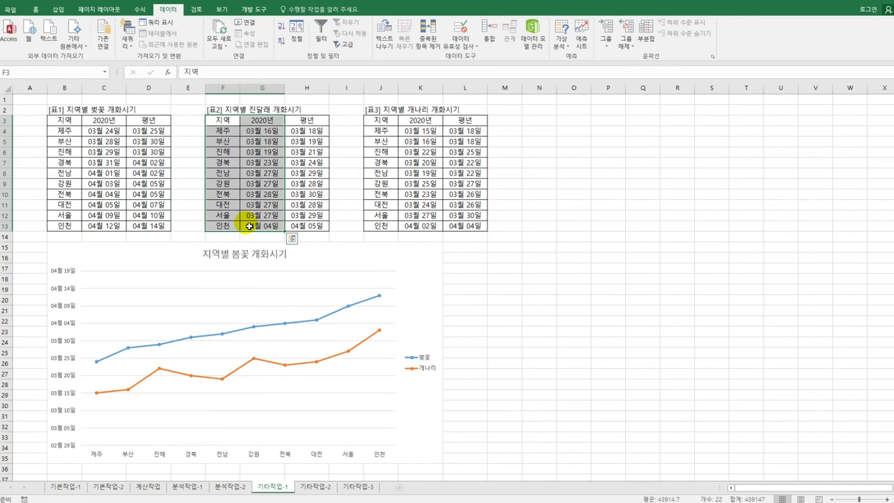
pyautogui.hotkey('ctrl', 'c')
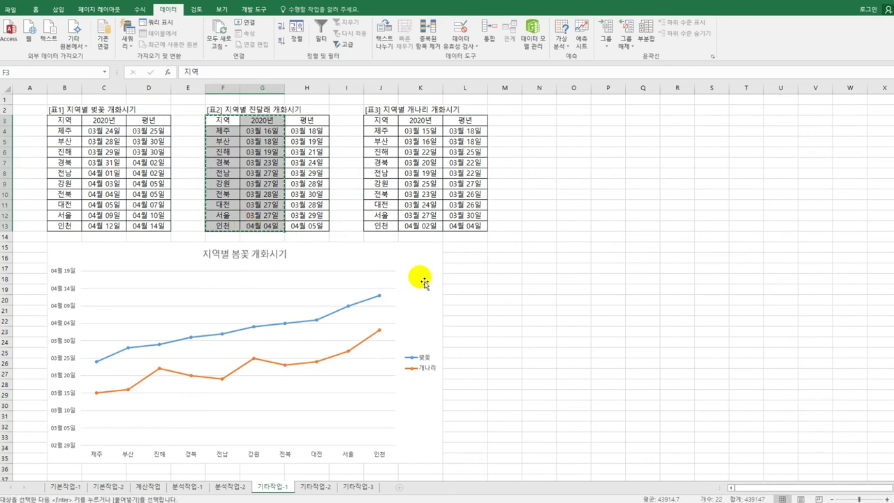
pyautogui.click(419, 279)
pyautogui.hotkey('ctrl', 'v')
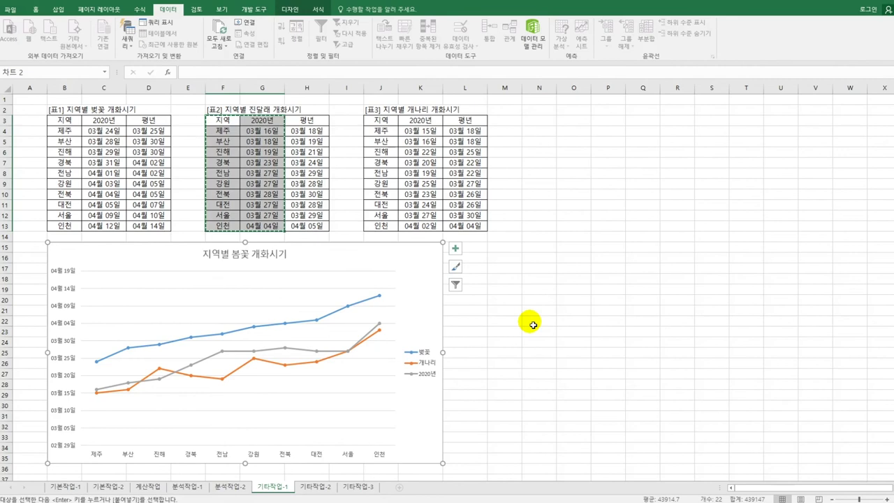
# - Rename the chart's 2020년 data series to 진달래 in its data source settings
pyautogui.rightClick(430, 273)
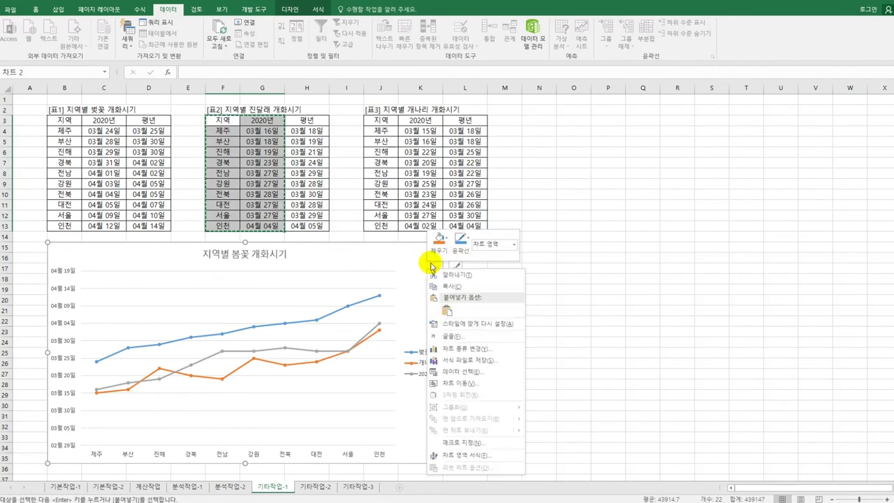
pyautogui.click(482, 371)
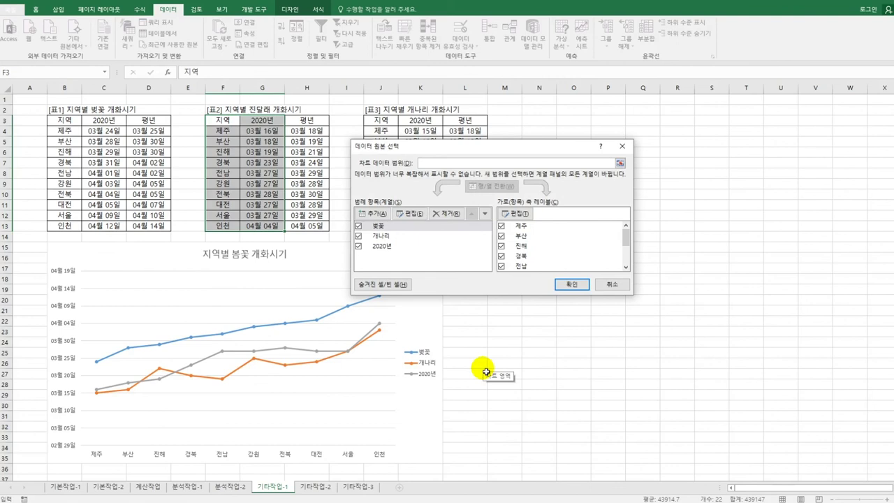
pyautogui.click(382, 247)
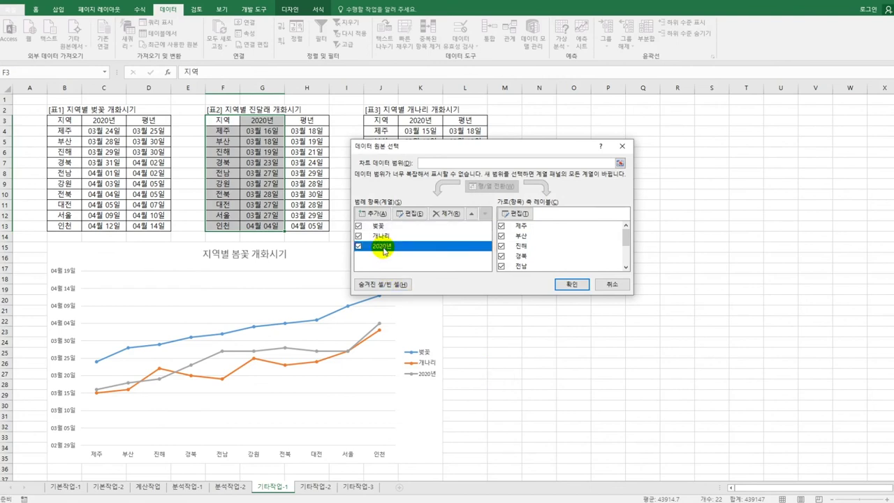
pyautogui.click(409, 213)
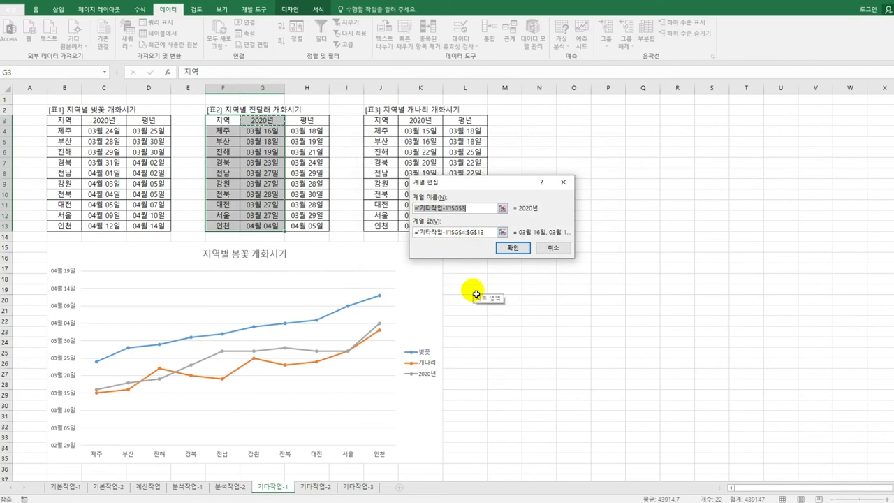
pyautogui.write('진달래')
pyautogui.click(512, 248)
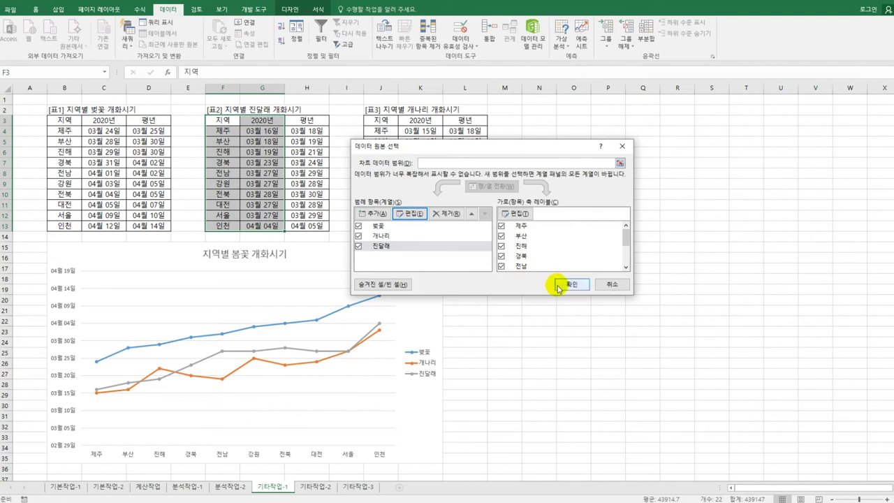
pyautogui.click(559, 285)
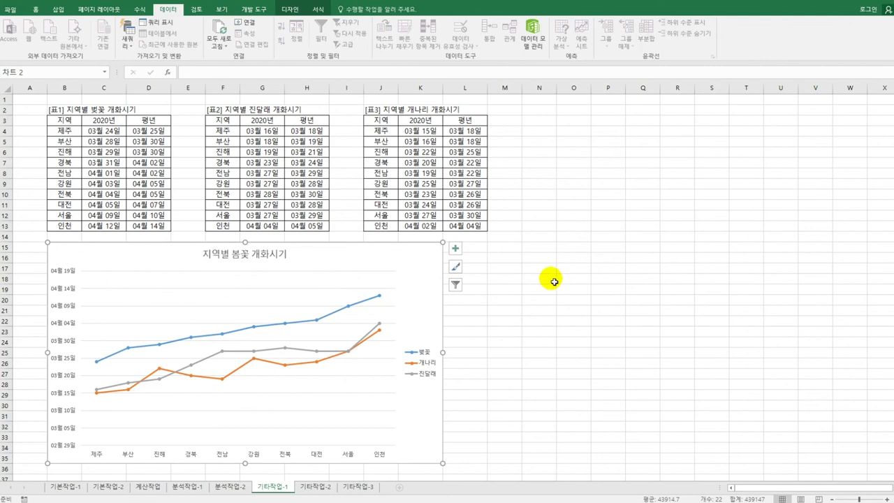
# - Change the chart type of the 개나리 series to the basic 영역형 (area) chart
pyautogui.moveTo(336, 362)
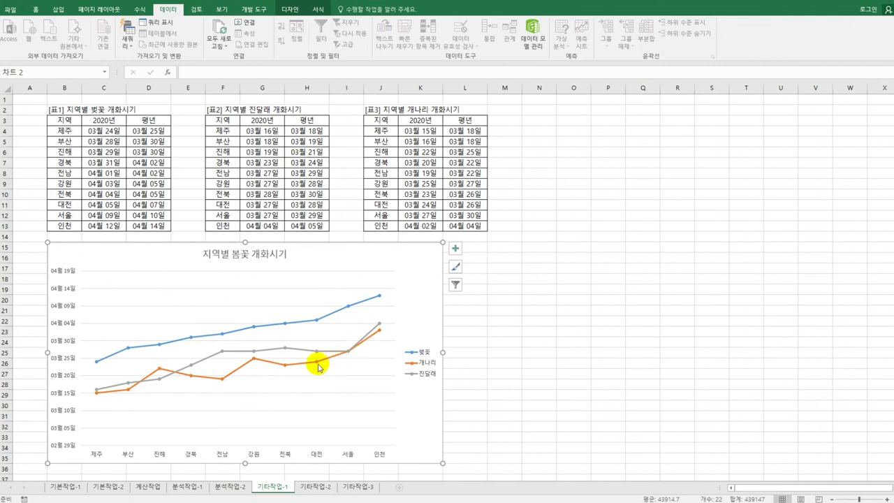
pyautogui.click(319, 364)
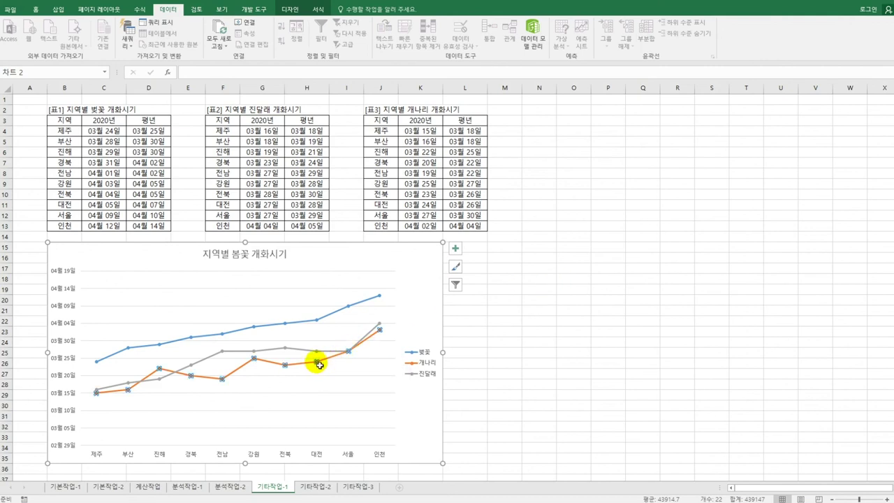
pyautogui.rightClick(320, 364)
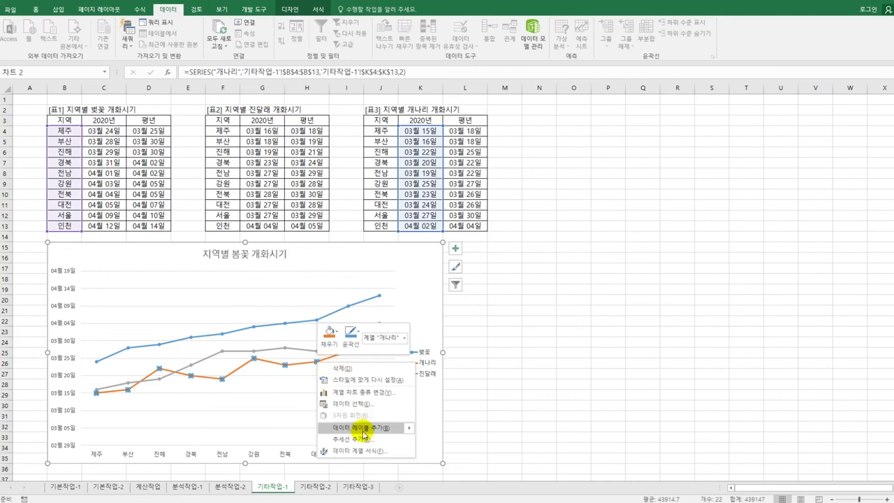
pyautogui.click(361, 394)
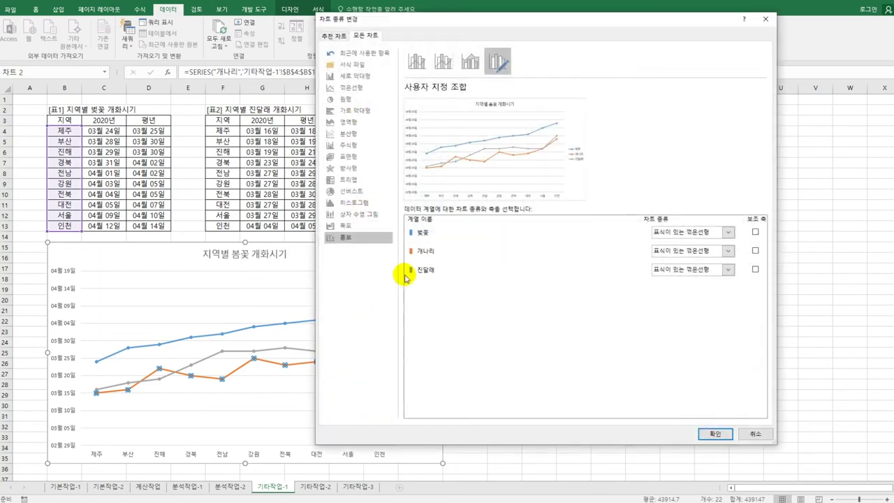
pyautogui.click(728, 251)
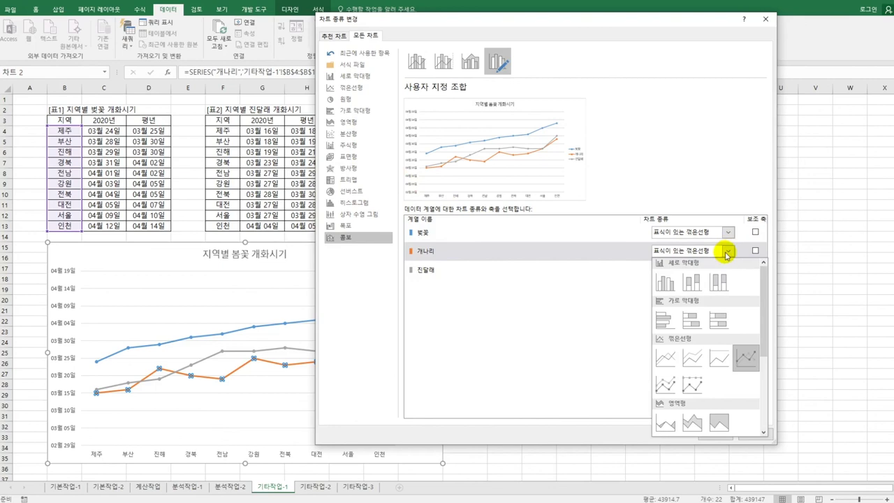
pyautogui.click(672, 422)
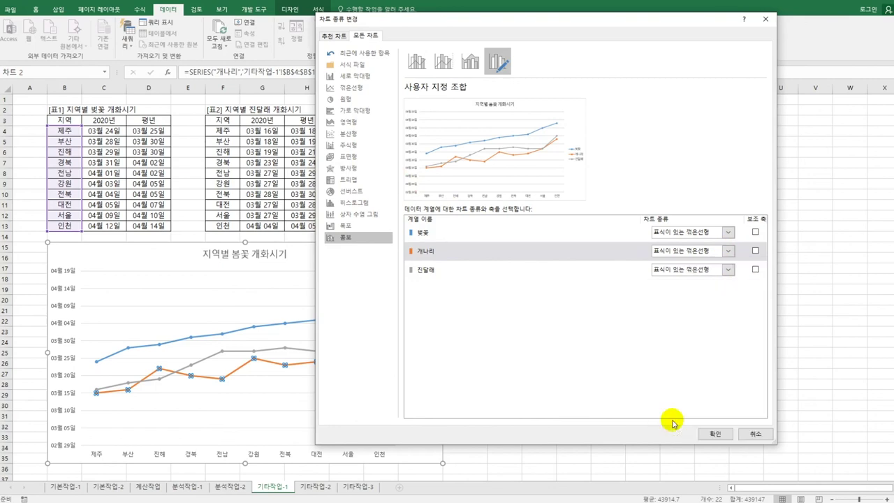
pyautogui.click(707, 440)
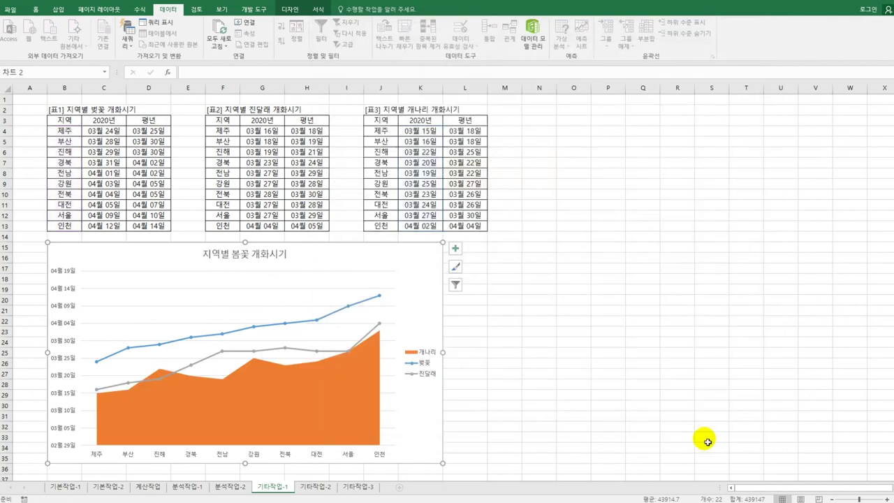
# - Apply the shape style 미세 효과 - 황금색, 강조 4 to the 개나리 area series
pyautogui.click(362, 370)
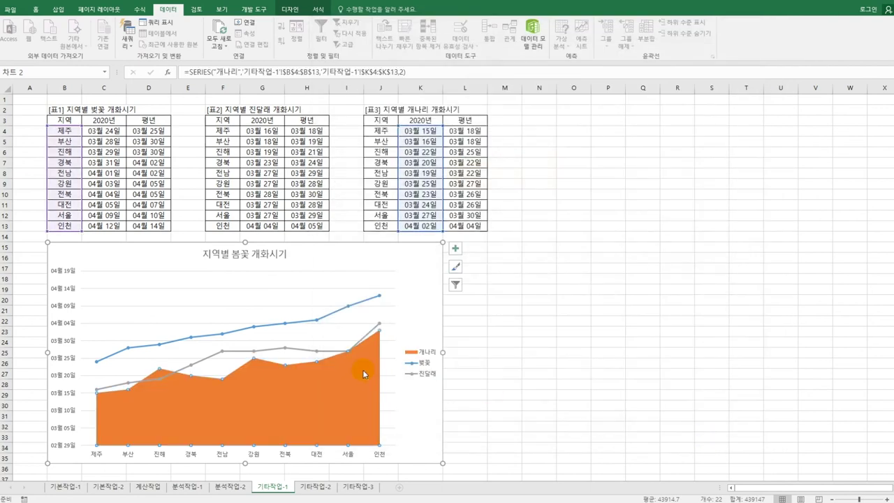
pyautogui.click(318, 9)
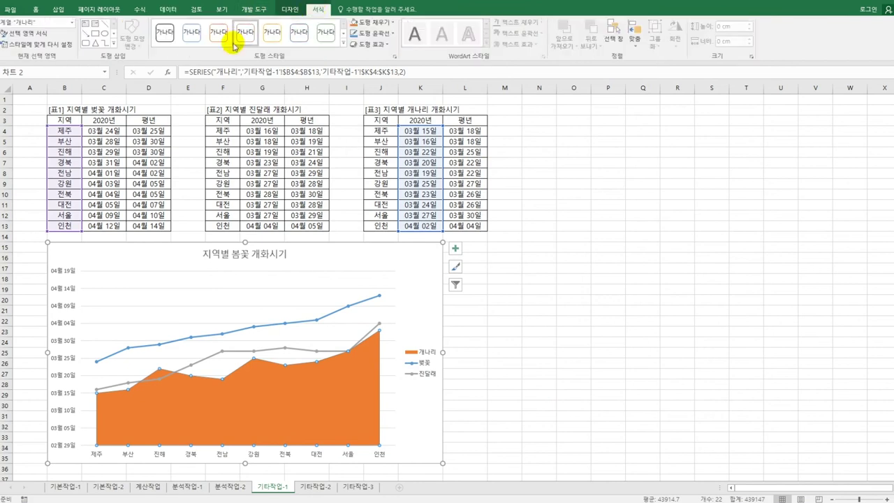
pyautogui.click(343, 43)
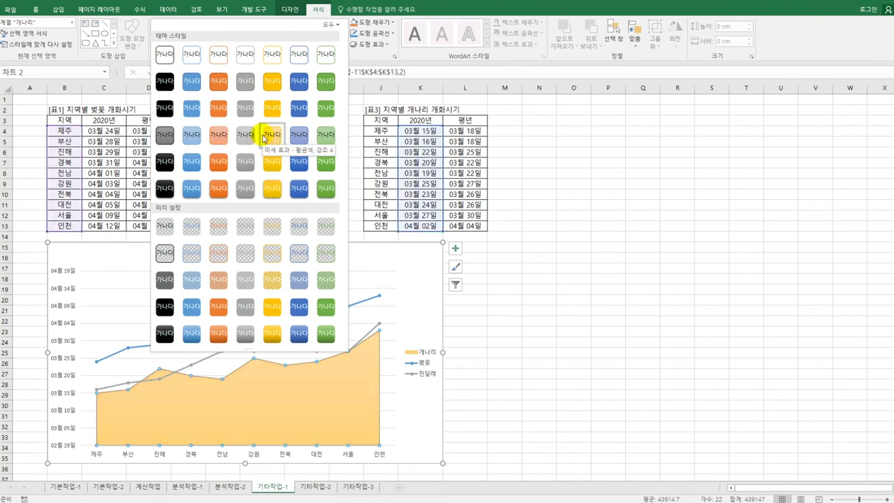
pyautogui.click(263, 137)
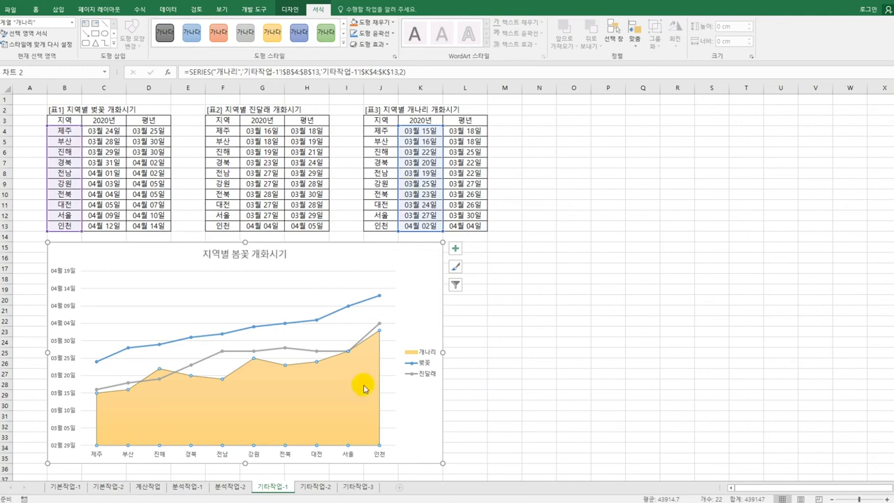
# - Add a data label positioned 위쪽 to only the 강원 point of the 벚꽃 series
pyautogui.click(286, 326)
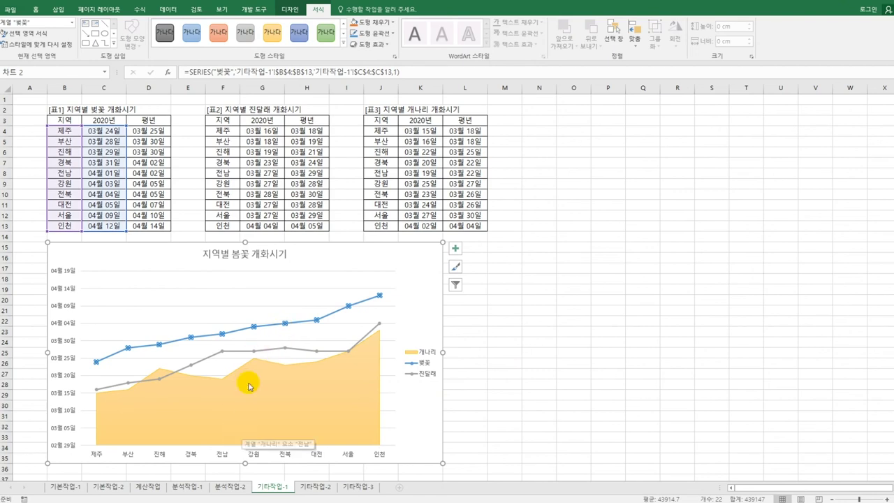
pyautogui.click(255, 328)
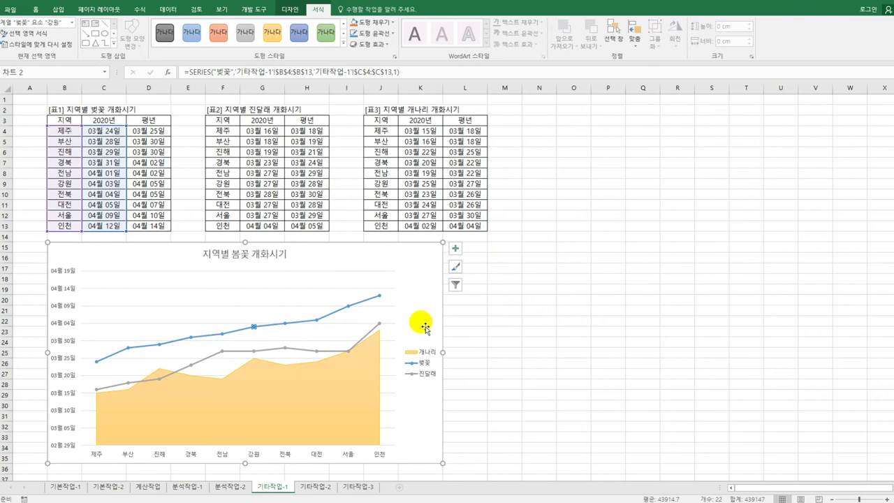
pyautogui.click(456, 250)
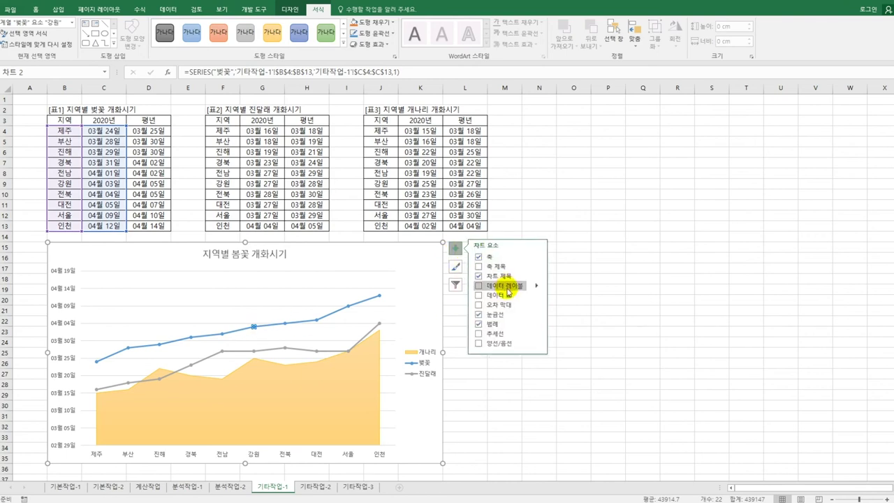
pyautogui.moveTo(552, 288)
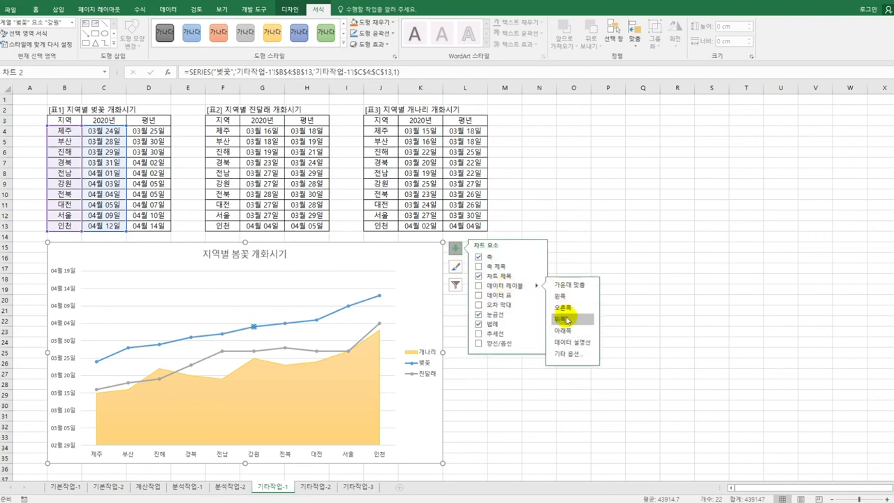
pyautogui.click(573, 308)
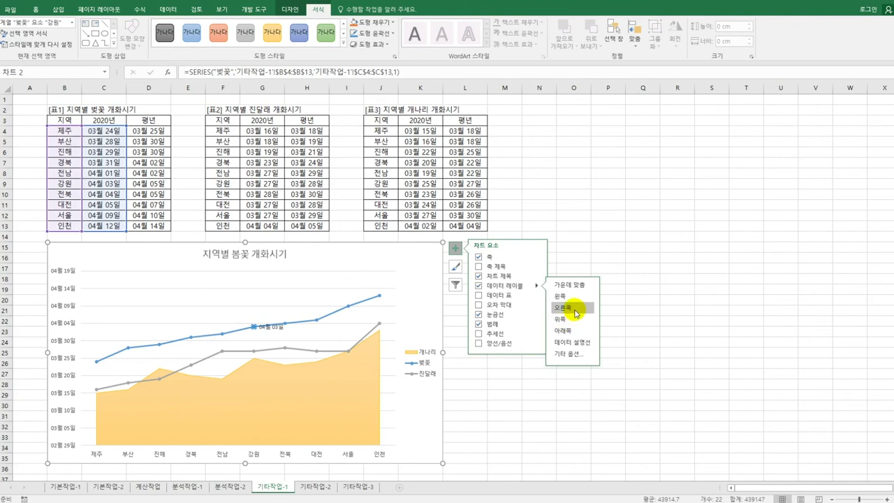
pyautogui.click(442, 424)
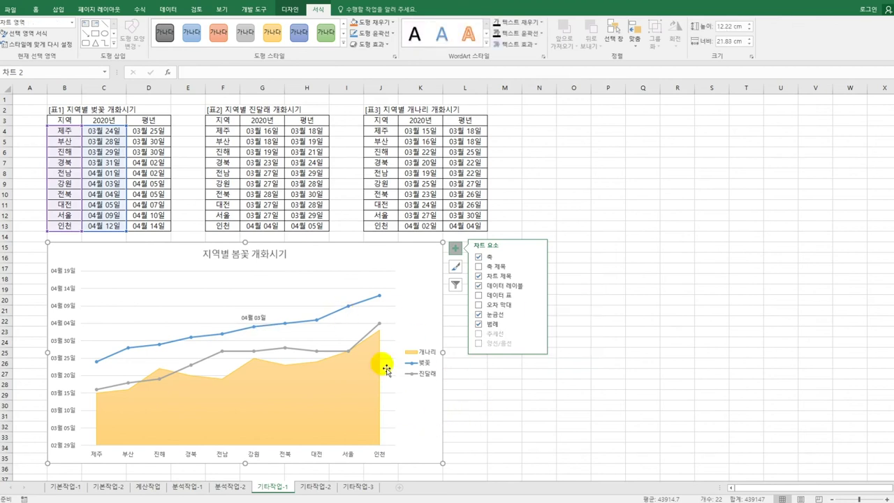
# - Format the 벚꽃 series with 완만한 선 and a built-in diamond marker
pyautogui.click(350, 310)
pyautogui.rightClick(350, 311)
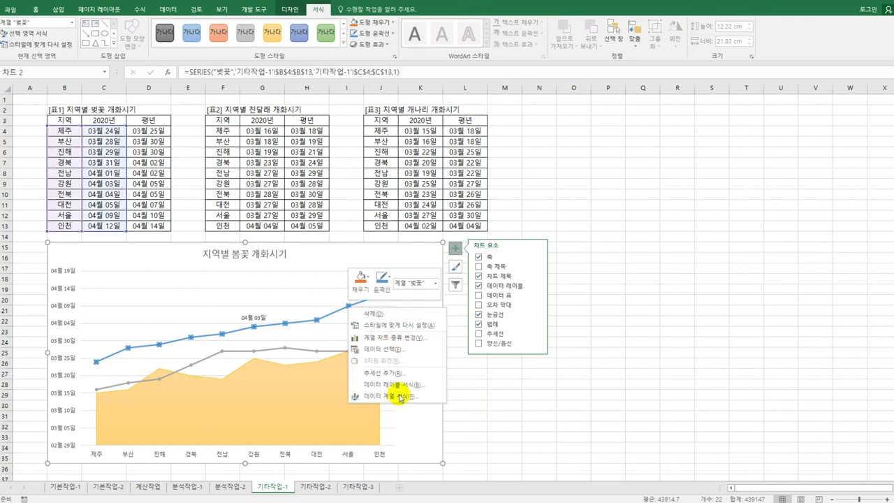
pyautogui.click(400, 397)
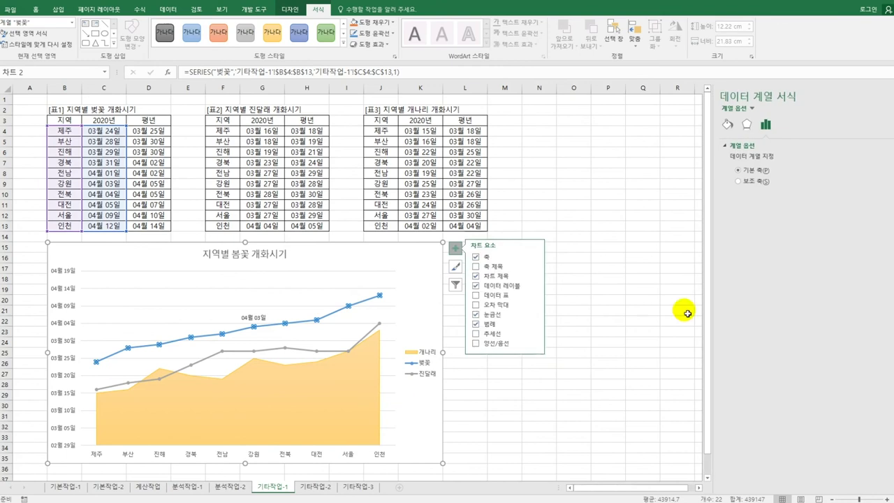
pyautogui.click(726, 124)
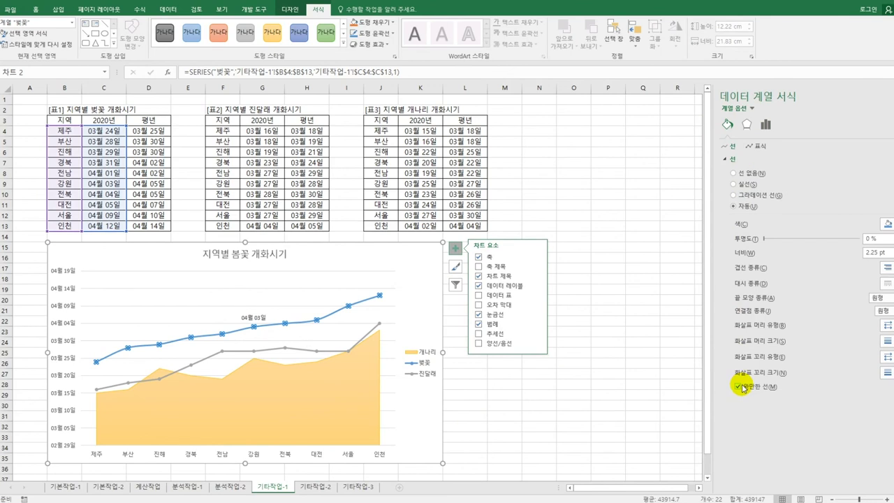
pyautogui.click(758, 147)
pyautogui.click(742, 160)
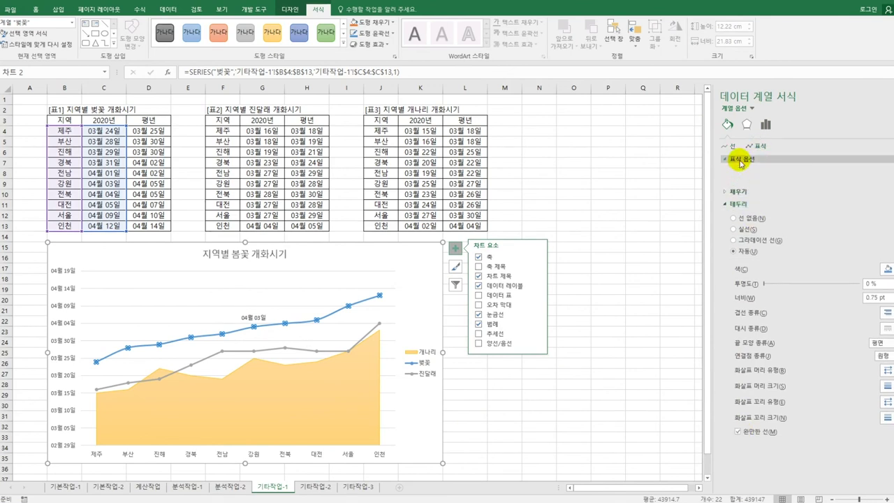
pyautogui.click(770, 207)
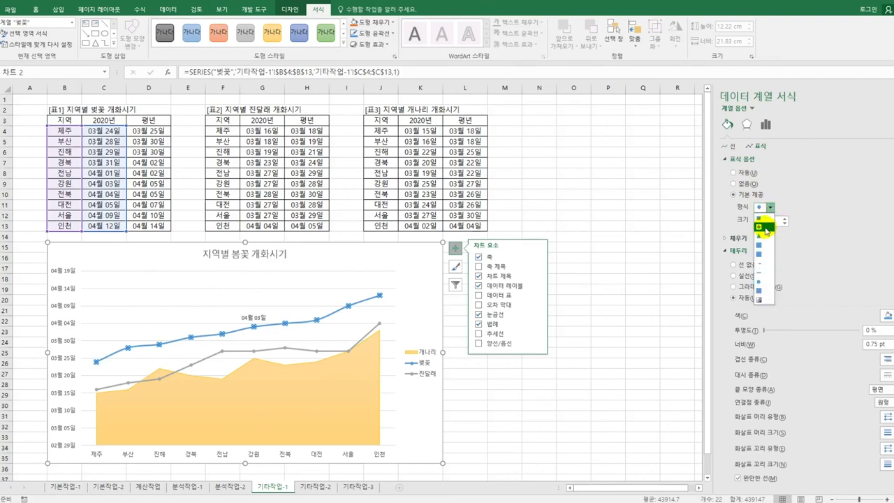
pyautogui.click(766, 228)
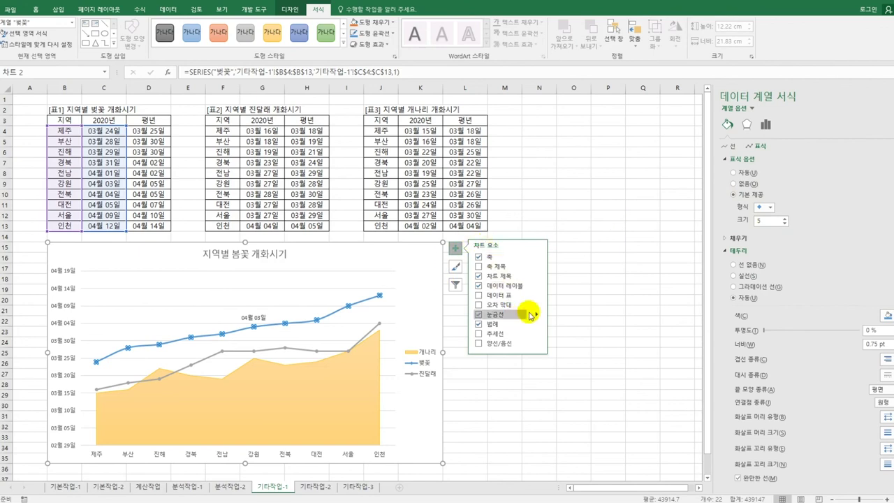
# - Add 기본 주 세로 gridlines to the chart and set the horizontal axis's 축 위치 to 눈금
pyautogui.moveTo(535, 316)
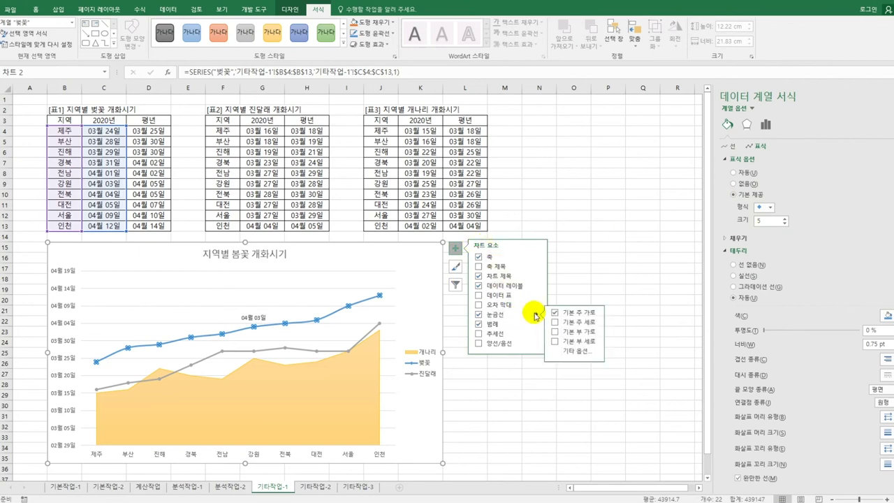
pyautogui.click(591, 329)
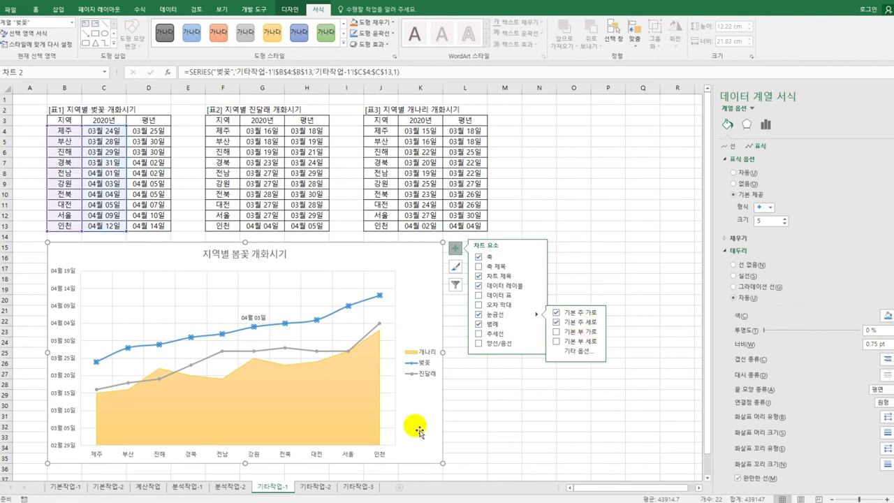
pyautogui.click(347, 459)
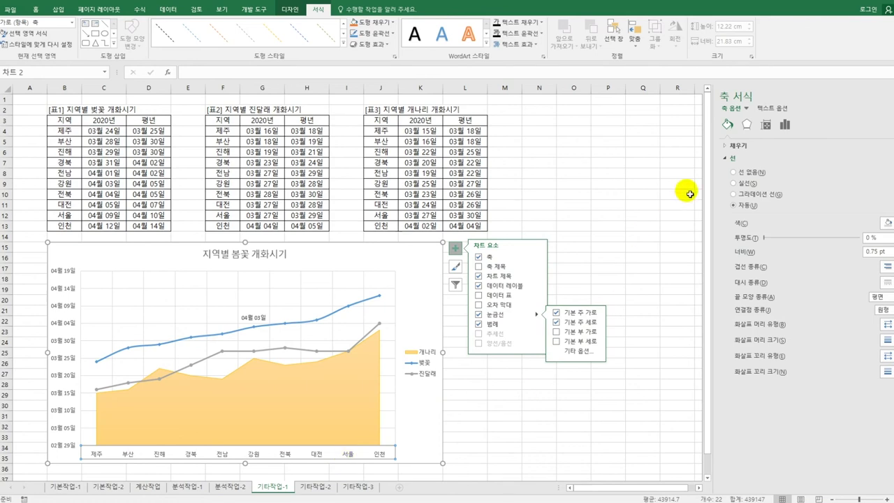
pyautogui.click(787, 126)
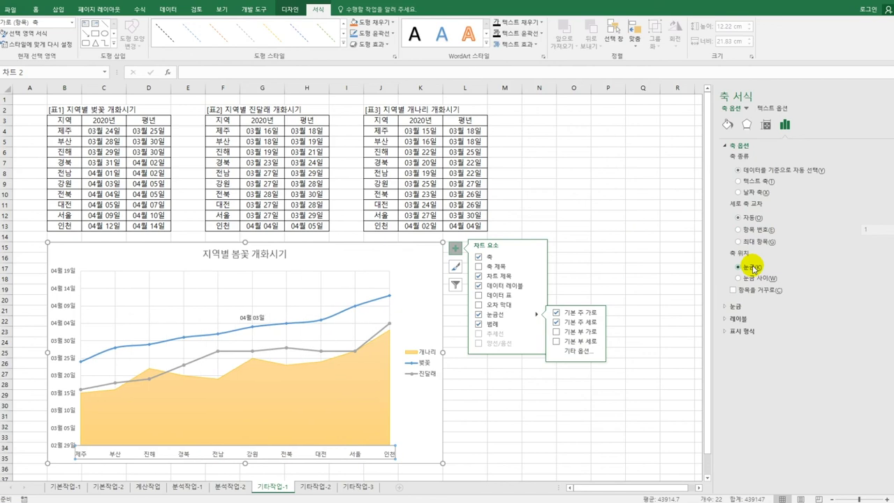
pyautogui.click(491, 439)
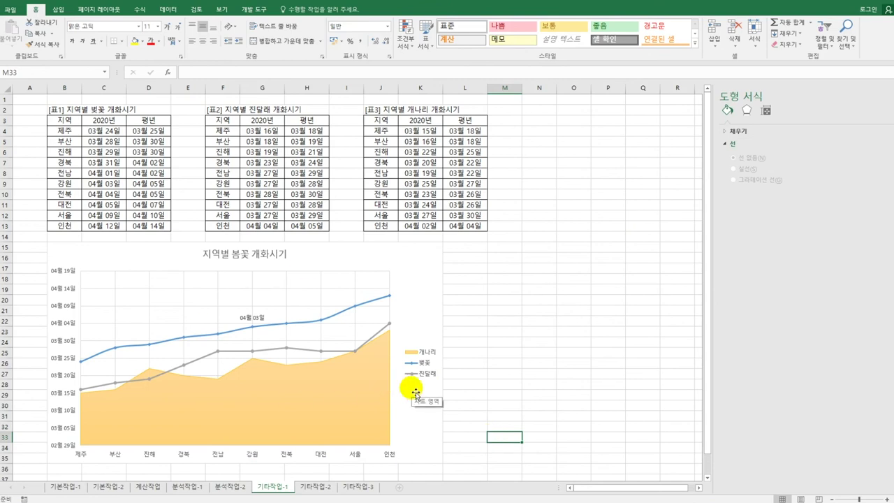
# - On the 기타작업-2 sheet, start recording a macro named 데이터표 stored in 현재 통합 문서
pyautogui.click(322, 489)
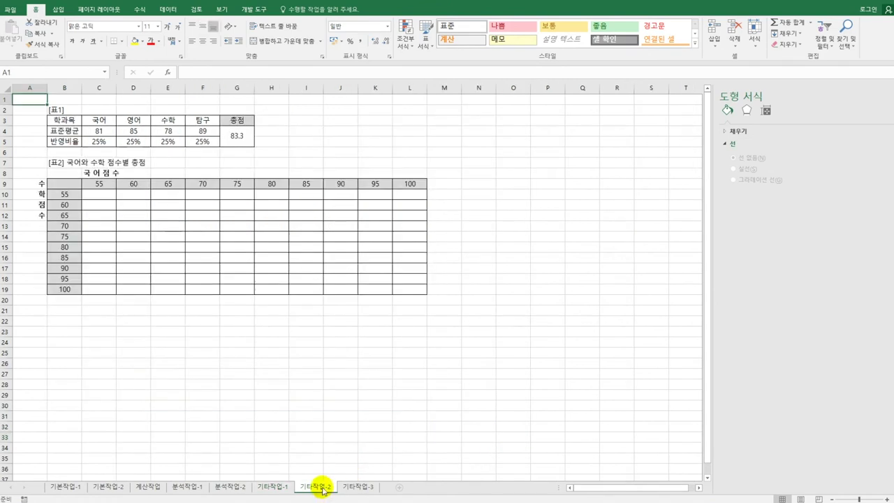
pyautogui.click(490, 278)
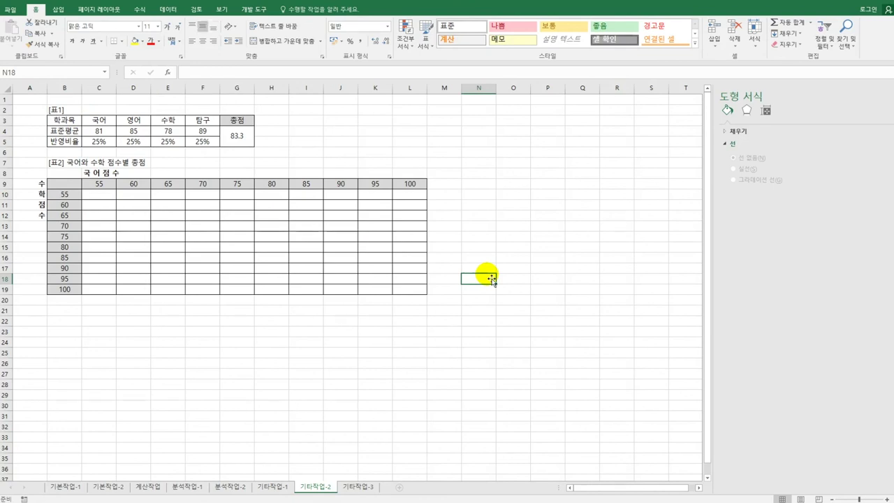
pyautogui.click(254, 9)
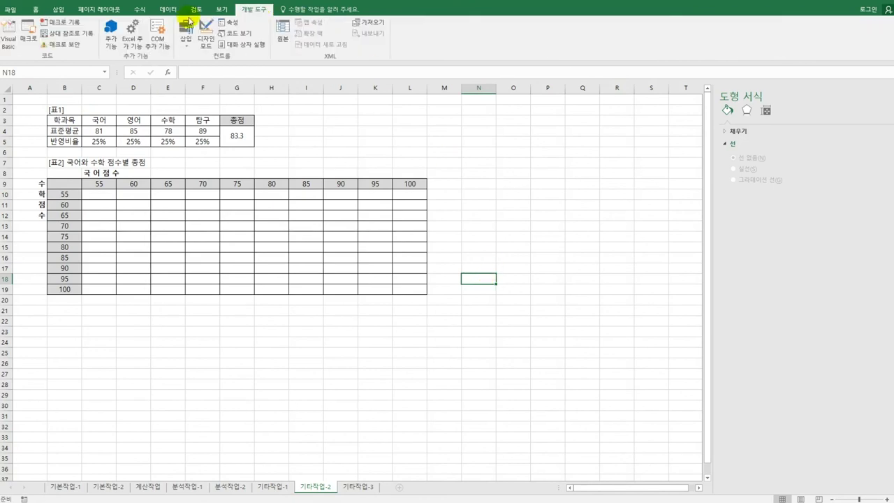
pyautogui.click(60, 24)
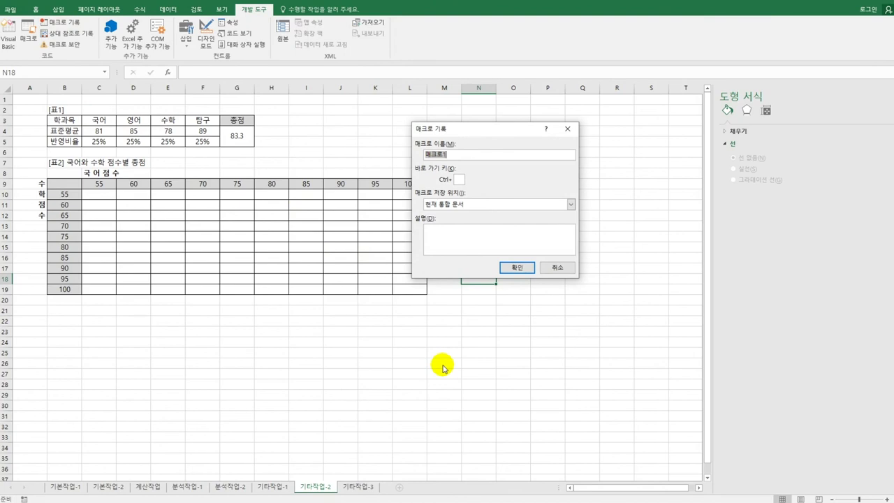
pyautogui.write('ㄷ')
pyautogui.write('이터표')
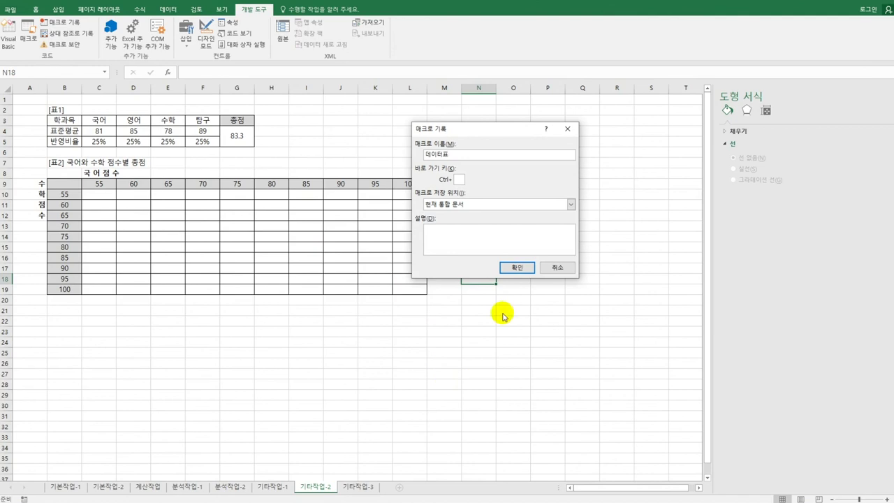
pyautogui.click(517, 267)
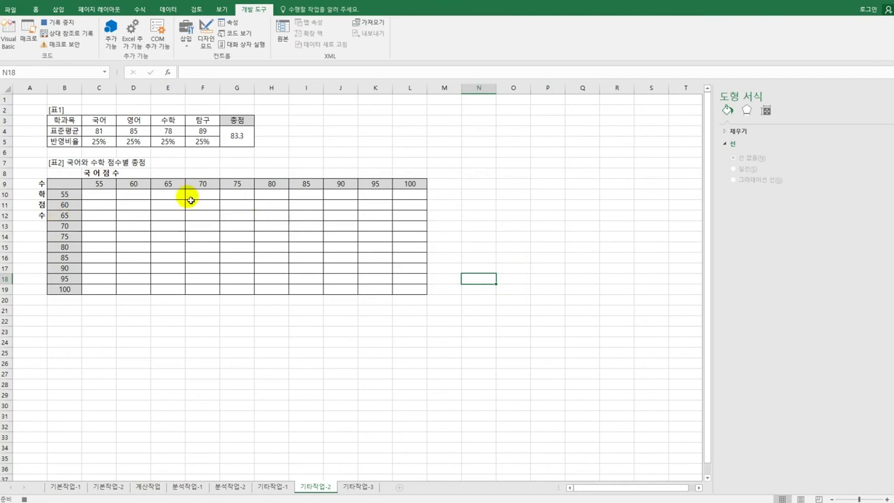
# - Try linking cell B9 of [표2] to the total in G4 with =G4, and clear it again
pyautogui.click(62, 184)
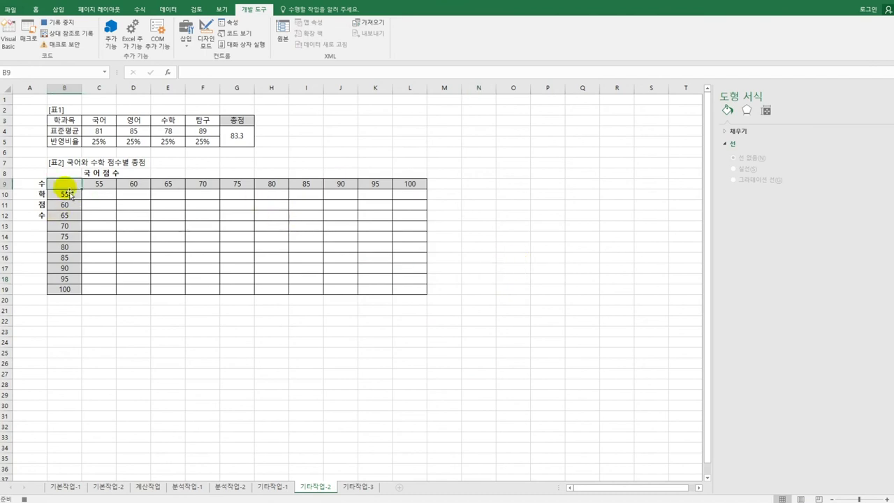
pyautogui.click(236, 138)
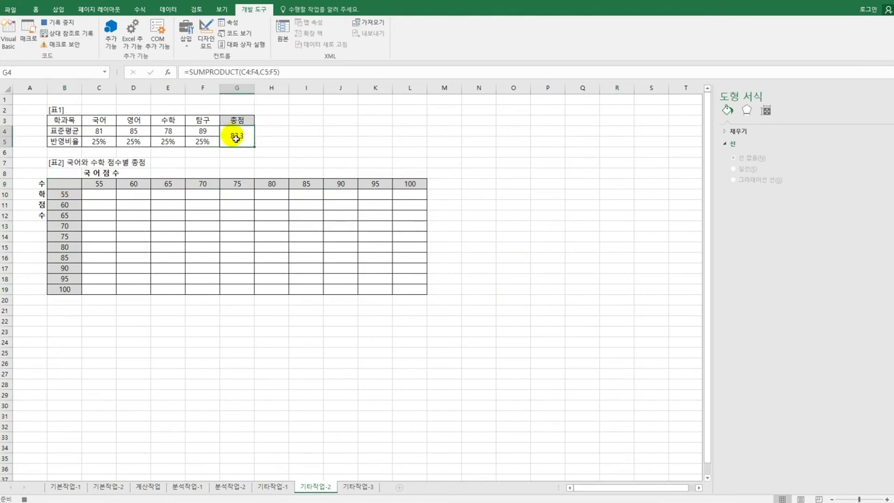
pyautogui.click(71, 185)
pyautogui.write('=')
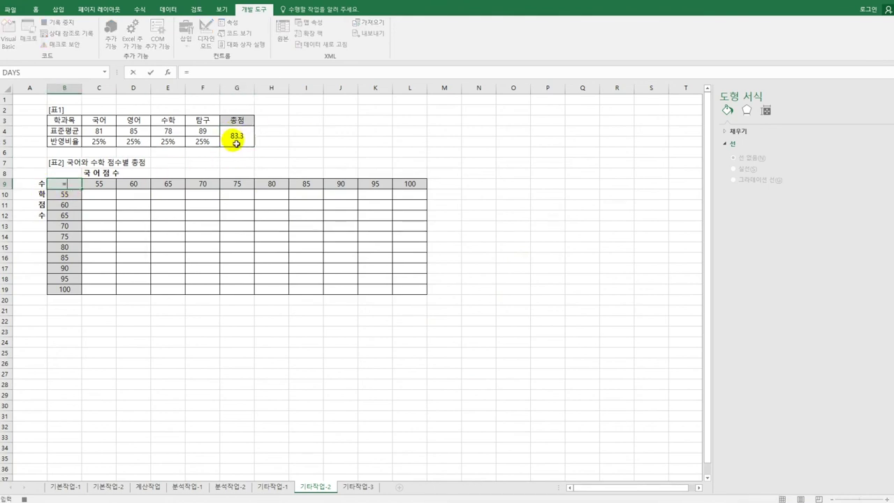
pyautogui.click(236, 140)
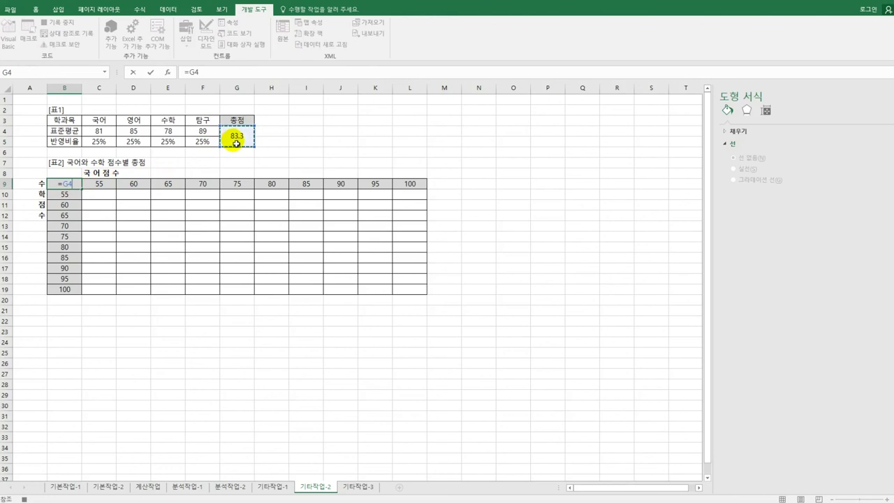
pyautogui.press('Return')
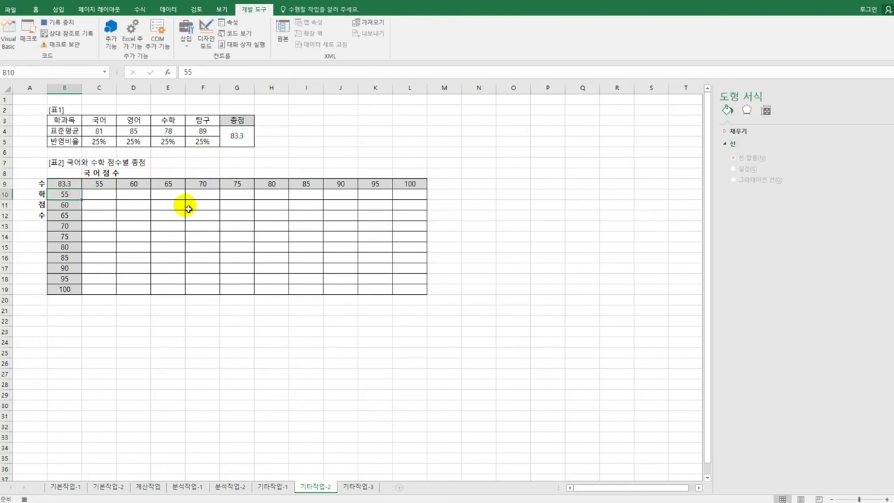
pyautogui.click(70, 186)
pyautogui.press('Delete')
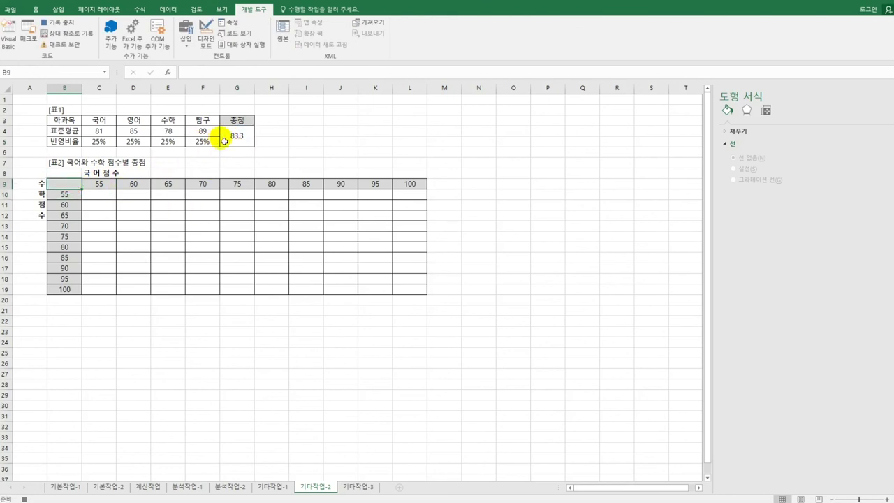
# - Copy the formula text =SUMPRODUCT(C4:F4,C5:F5) from G4 into cell B9 of [표2]
pyautogui.click(224, 135)
pyautogui.moveTo(185, 71); pyautogui.dragTo(332, 78)
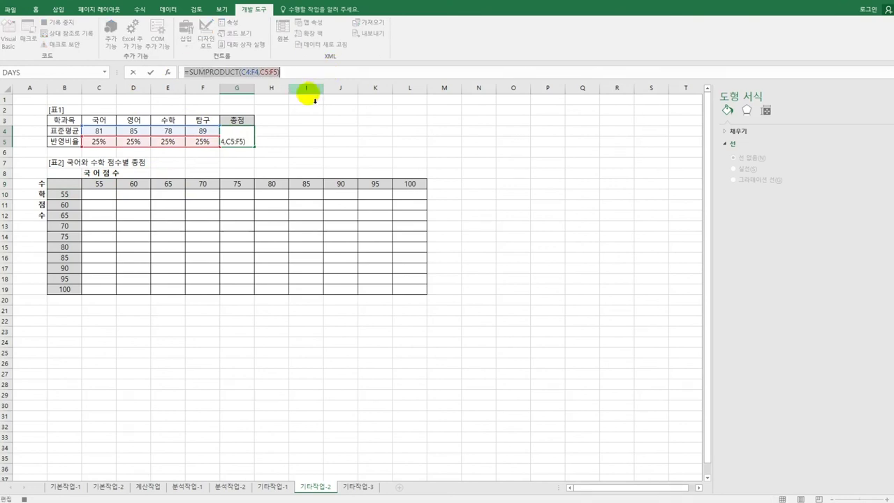
pyautogui.press('Escape')
pyautogui.click(64, 187)
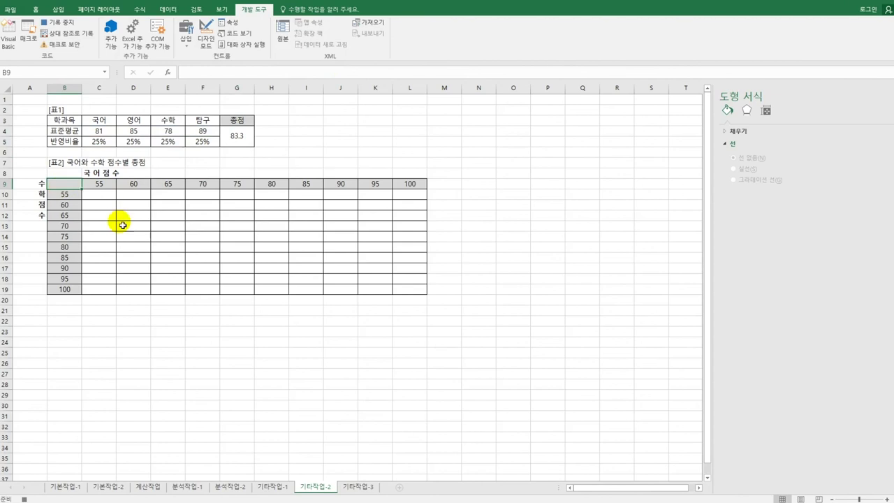
pyautogui.hotkey('ctrl', 'v')
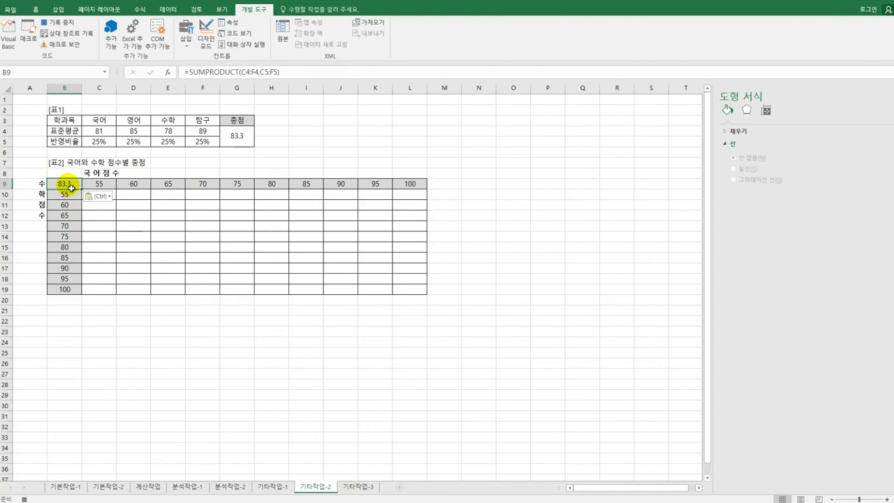
# - Create a 데이터 표 on B9:L19 with row input cell $C$4 and column input cell $E$4
pyautogui.moveTo(72, 188); pyautogui.dragTo(399, 290)
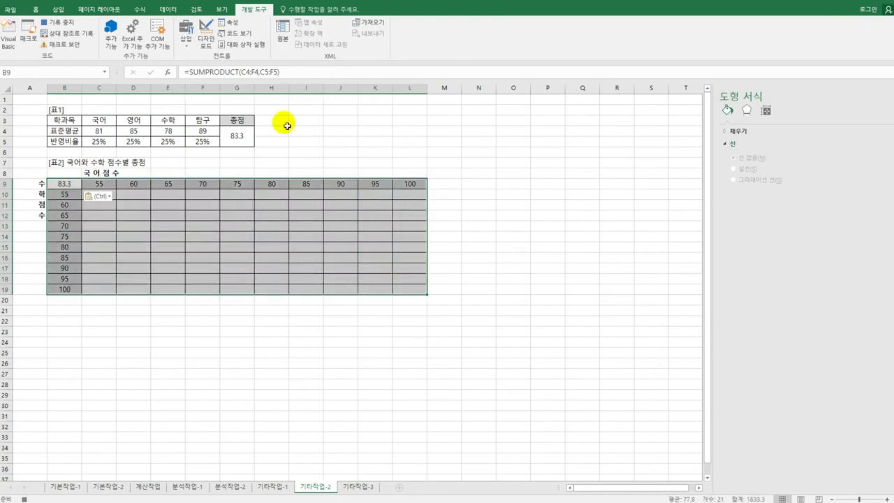
pyautogui.click(166, 10)
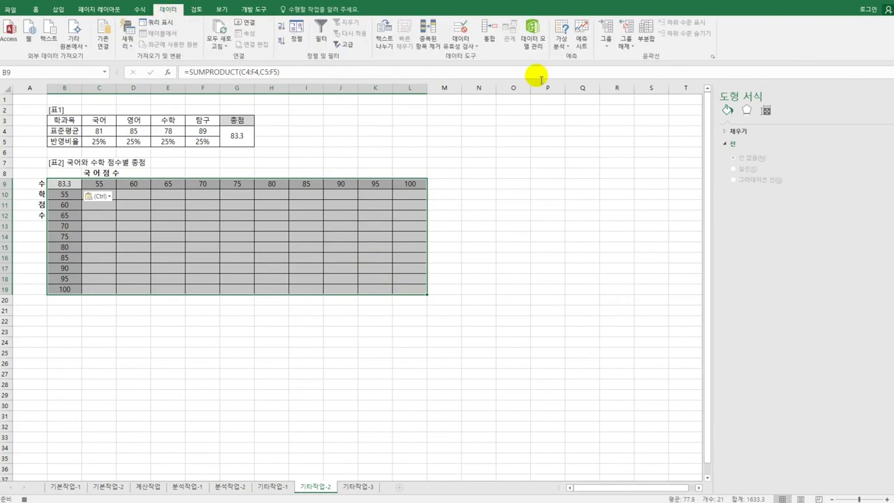
pyautogui.click(563, 50)
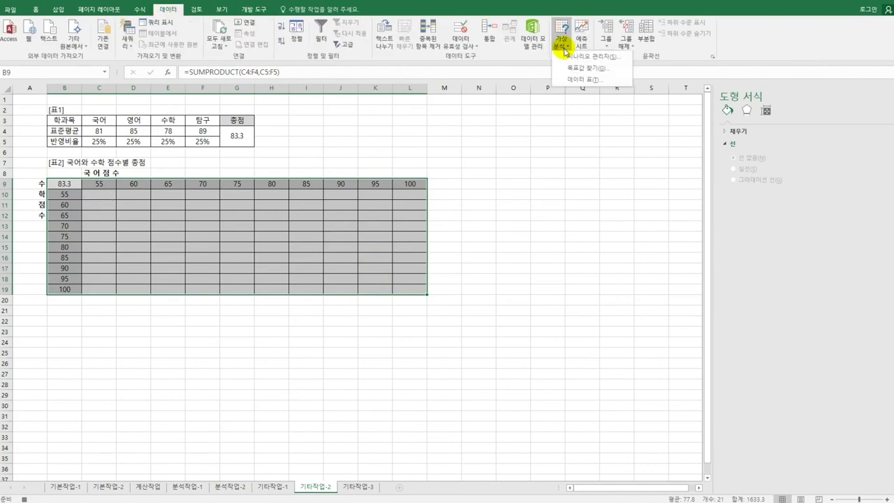
pyautogui.click(569, 77)
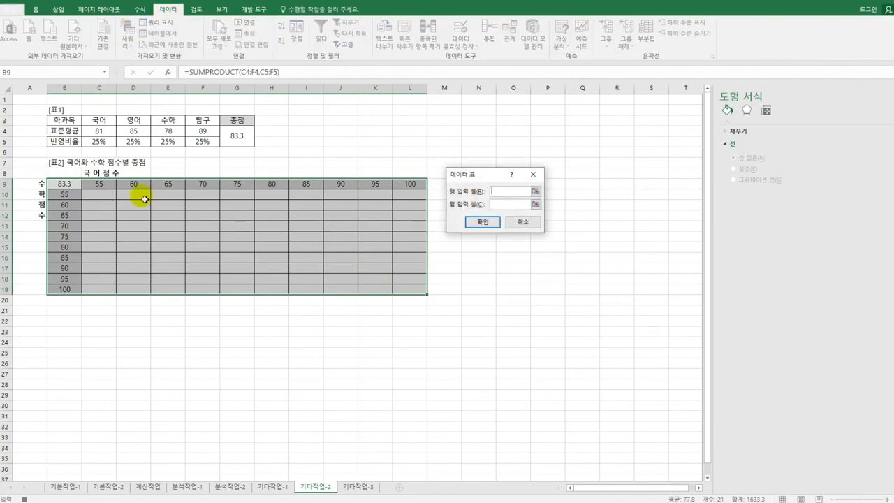
pyautogui.click(104, 135)
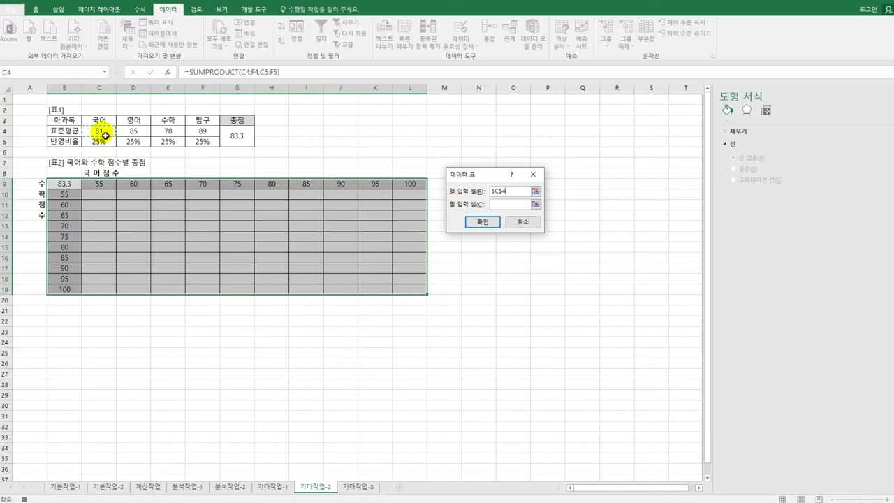
pyautogui.click(496, 204)
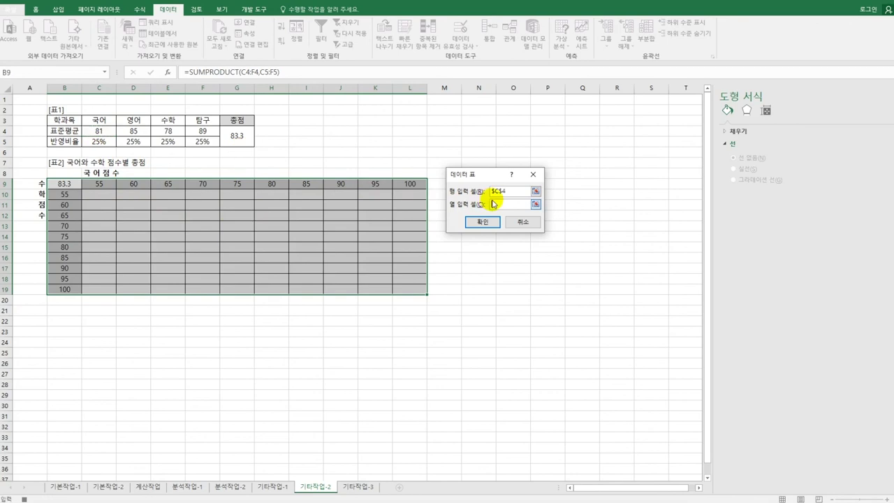
pyautogui.click(168, 132)
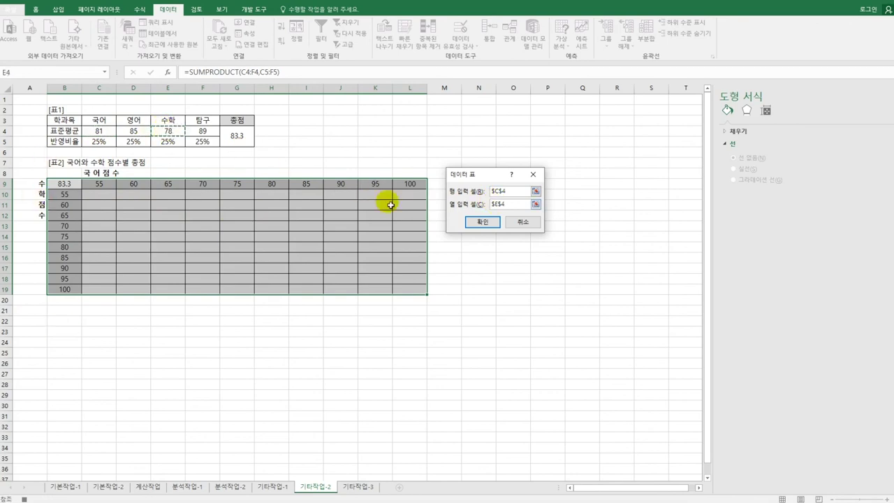
pyautogui.click(479, 223)
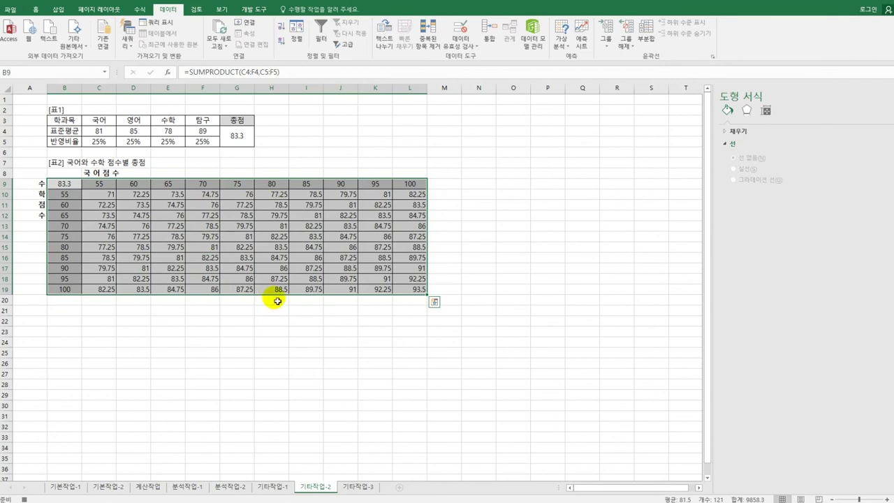
# - Stop recording the 데이터표 macro and deselect the table range
pyautogui.click(253, 9)
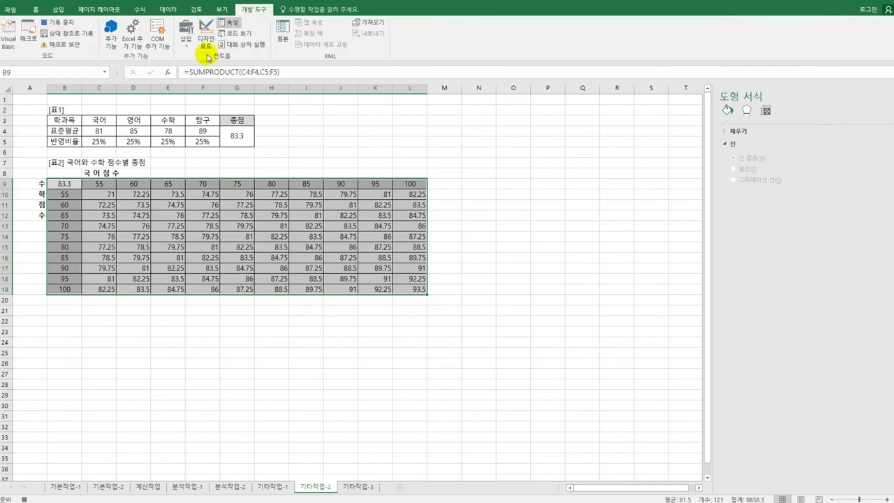
pyautogui.click(58, 28)
pyautogui.click(479, 248)
# - Insert a form-control button over I3:J4, assign the 데이터표 macro to it, and label it 데이터 표 실행
pyautogui.click(185, 37)
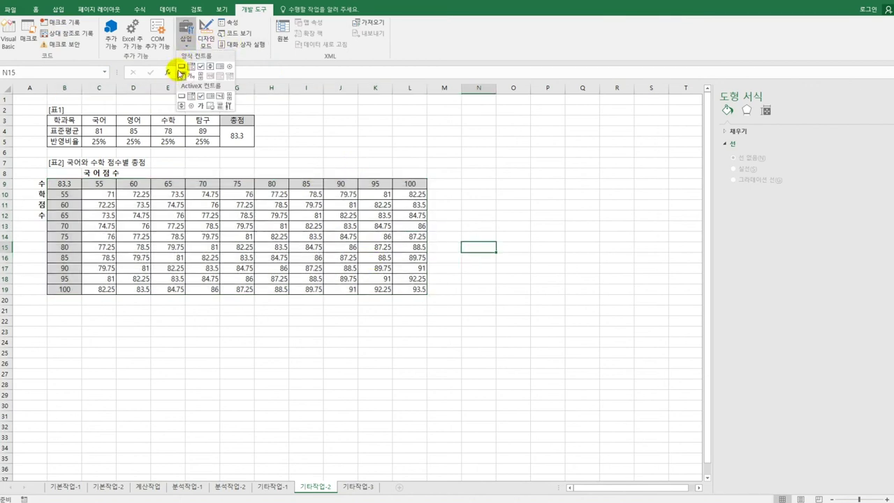
pyautogui.click(180, 68)
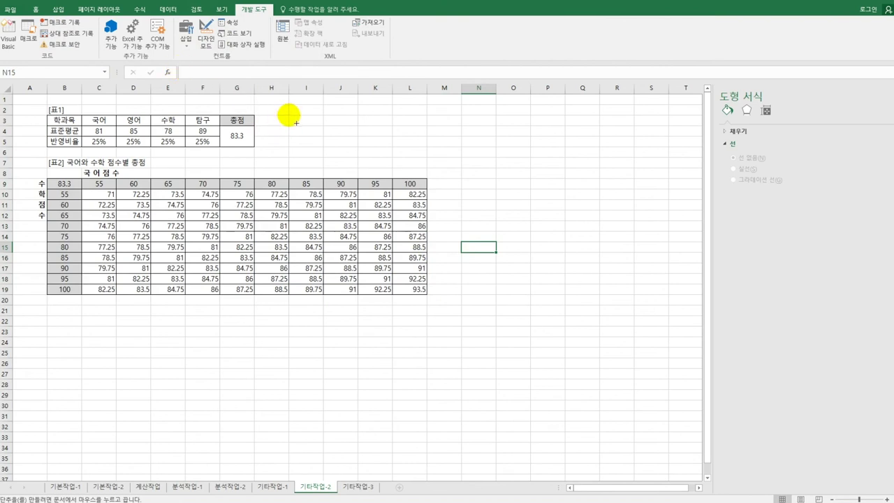
pyautogui.moveTo(296, 123); pyautogui.dragTo(349, 140)
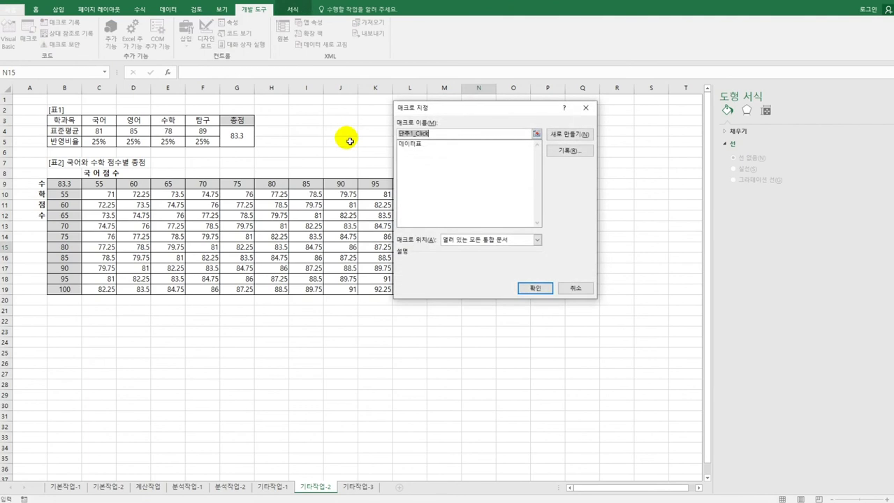
pyautogui.click(448, 143)
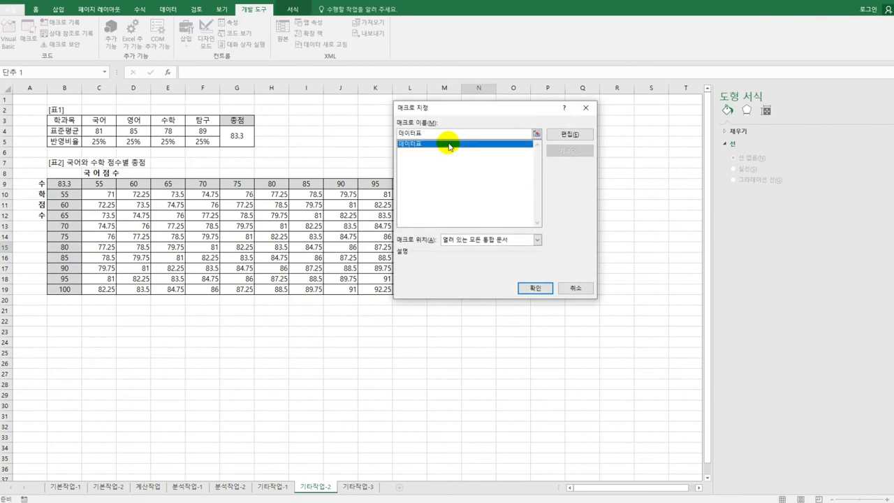
pyautogui.click(526, 288)
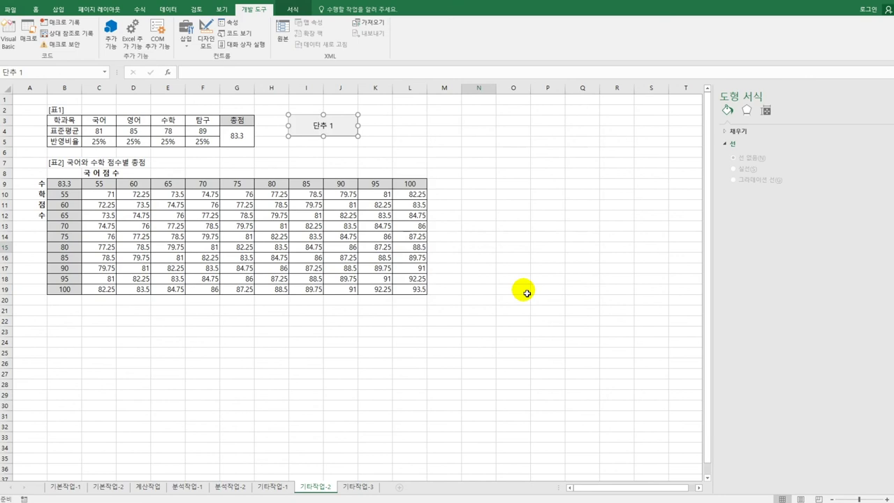
pyautogui.write('데이터 표 실행')
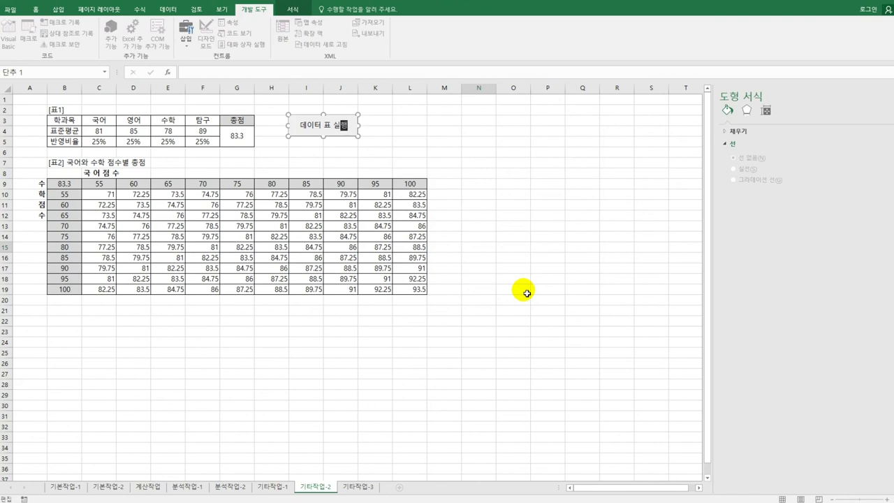
pyautogui.click(510, 258)
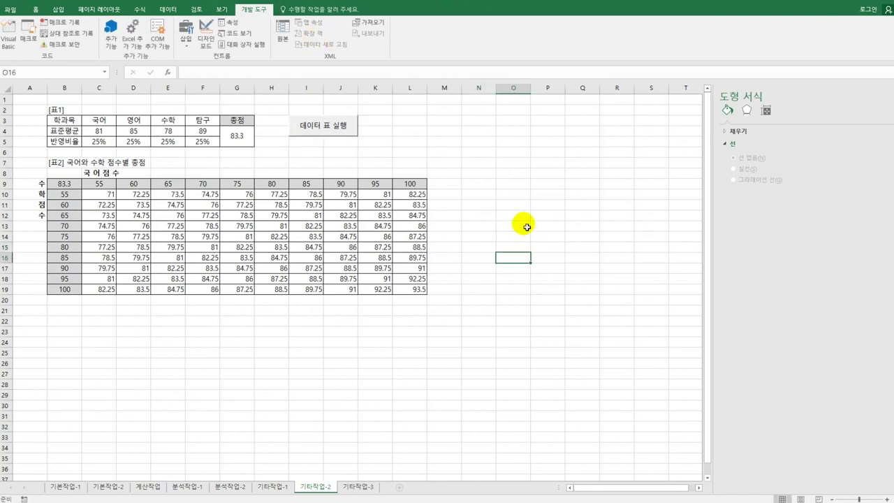
# - Record a macro named 지우기 in 현재 통합 문서 that clears the contents of C10:L19
pyautogui.click(63, 23)
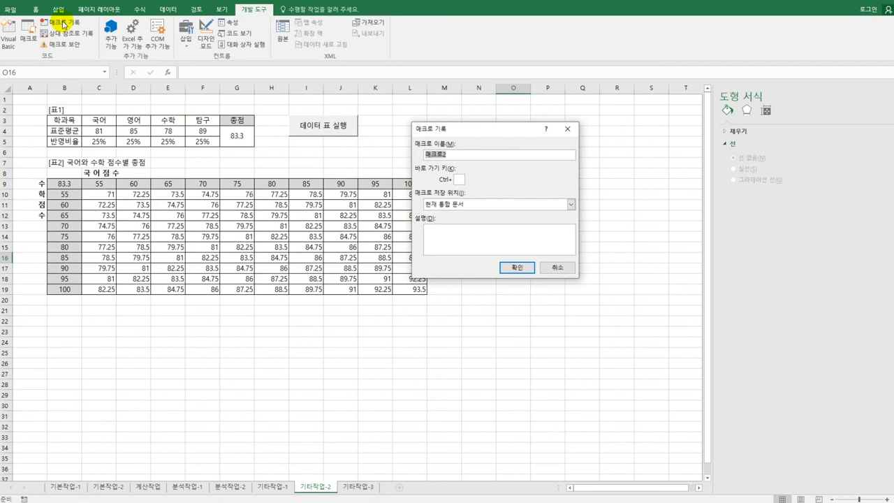
pyautogui.write('지우기')
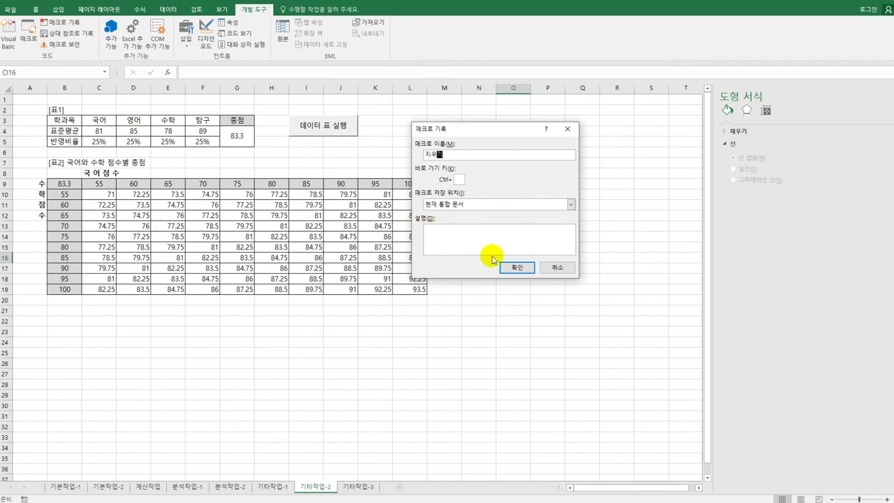
pyautogui.click(517, 268)
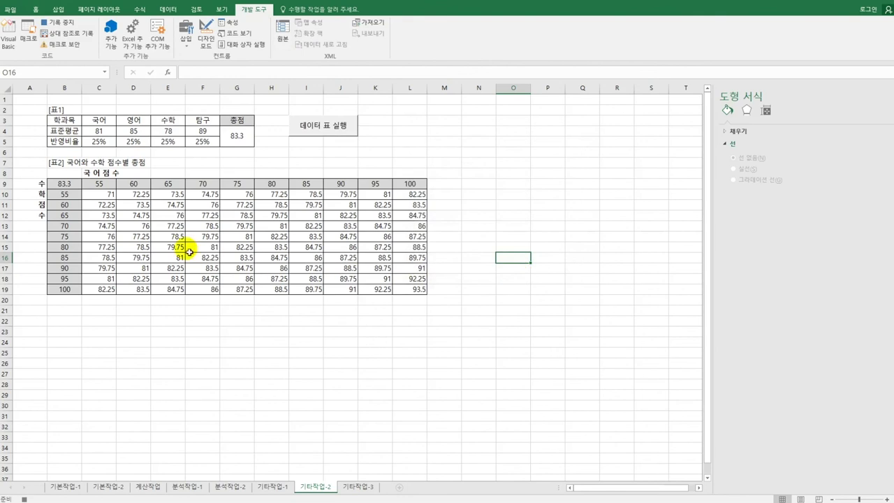
pyautogui.moveTo(103, 196); pyautogui.dragTo(415, 288)
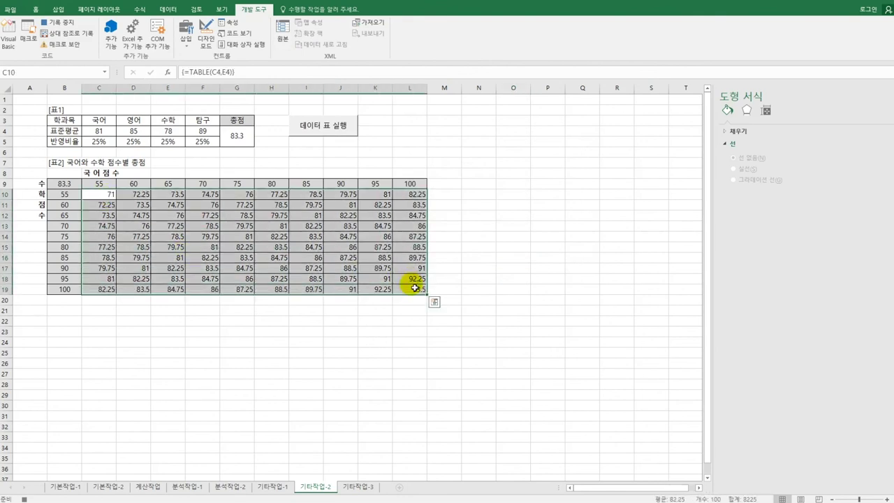
pyautogui.press('Delete')
pyautogui.click(417, 289)
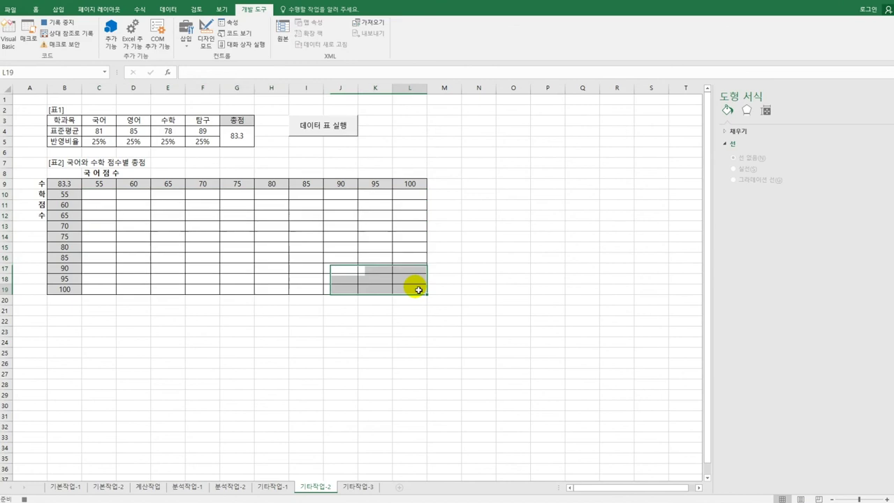
pyautogui.click(57, 21)
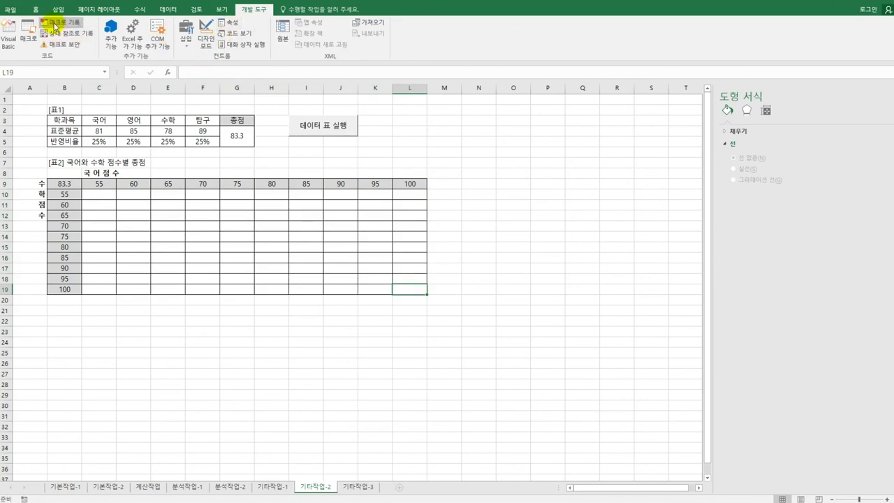
pyautogui.click(347, 321)
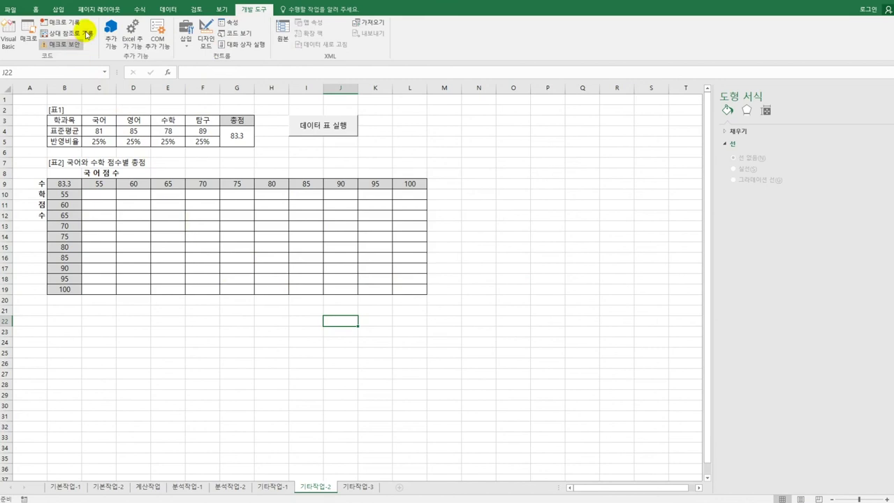
# - Insert a form-control button over K3:L4 and assign the 지우기 macro to it
pyautogui.click(186, 46)
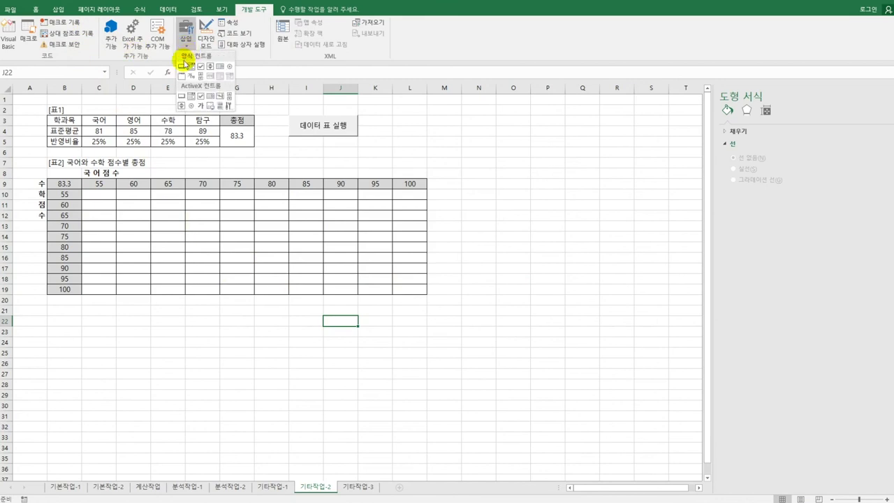
pyautogui.click(182, 66)
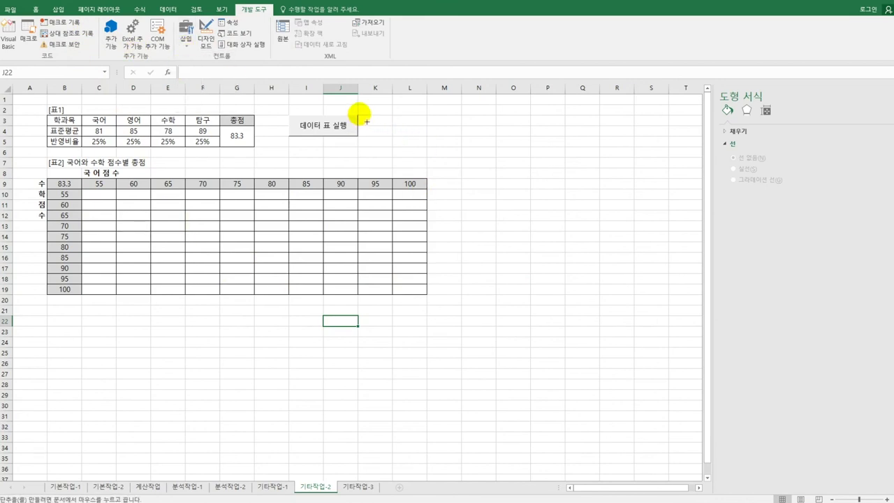
pyautogui.moveTo(366, 122); pyautogui.dragTo(417, 139)
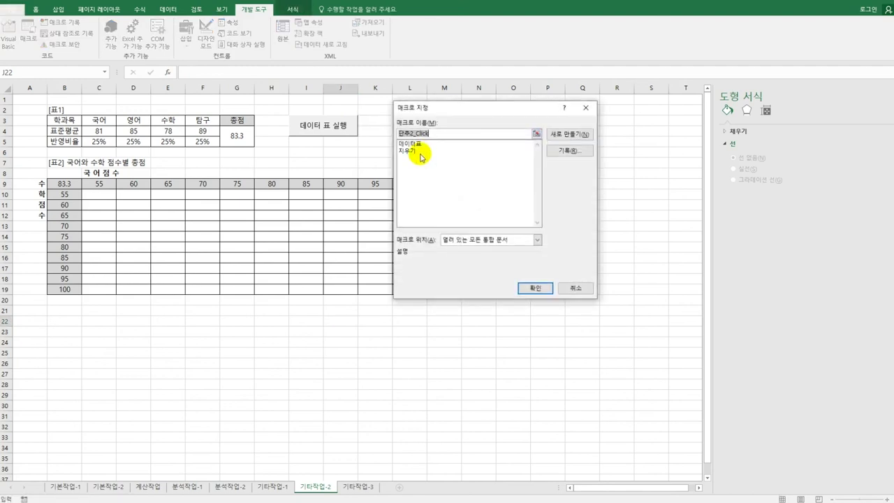
pyautogui.click(419, 152)
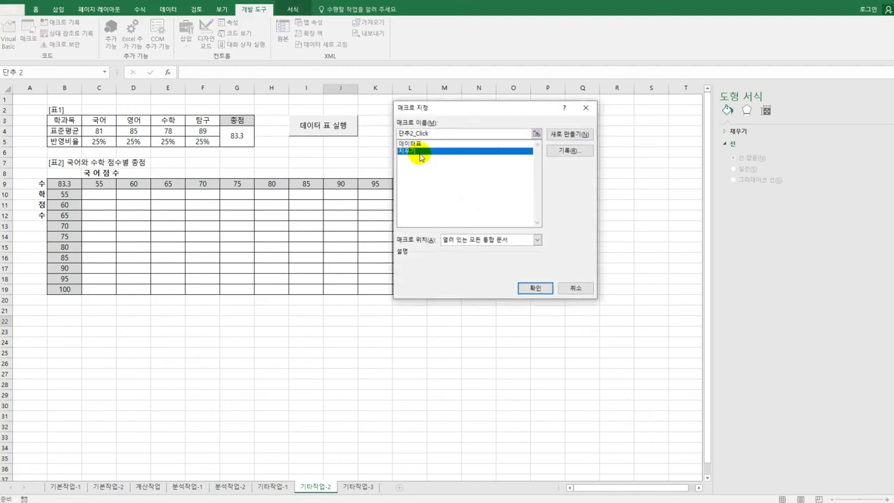
pyautogui.click(529, 287)
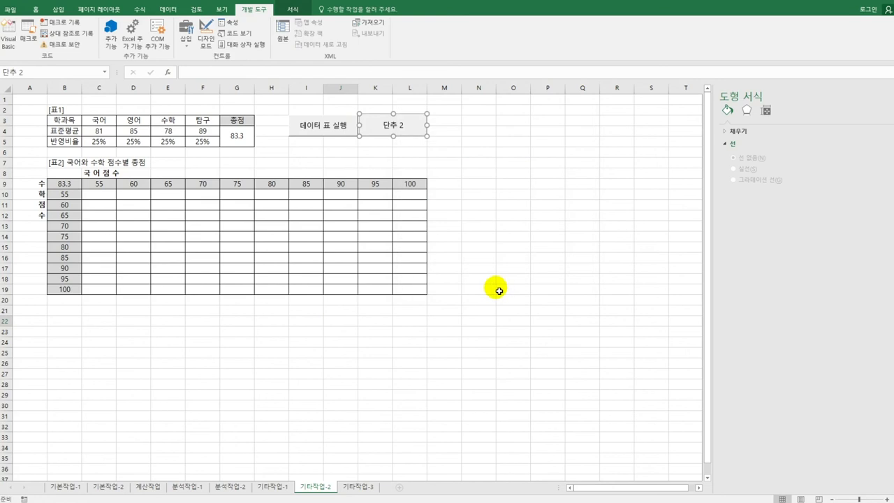
# - Label the new button 지우기, align its left edge with the start of column K, and deselect it
pyautogui.write('지')
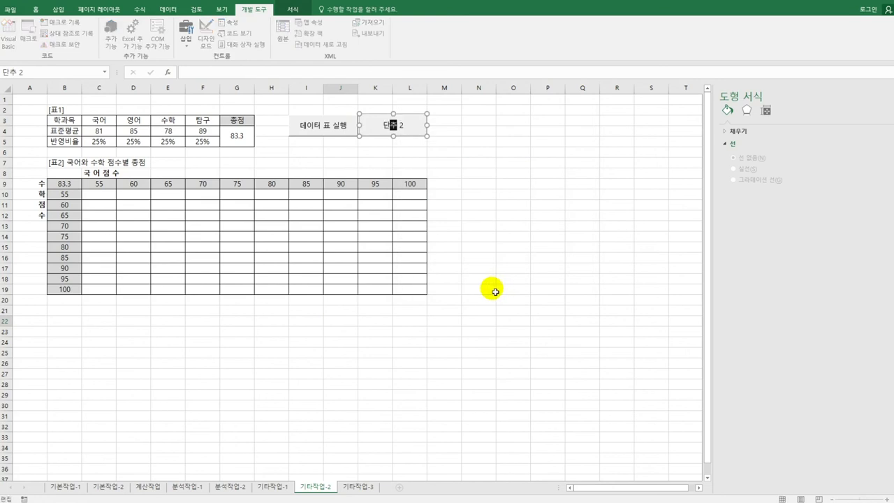
pyautogui.write('우기')
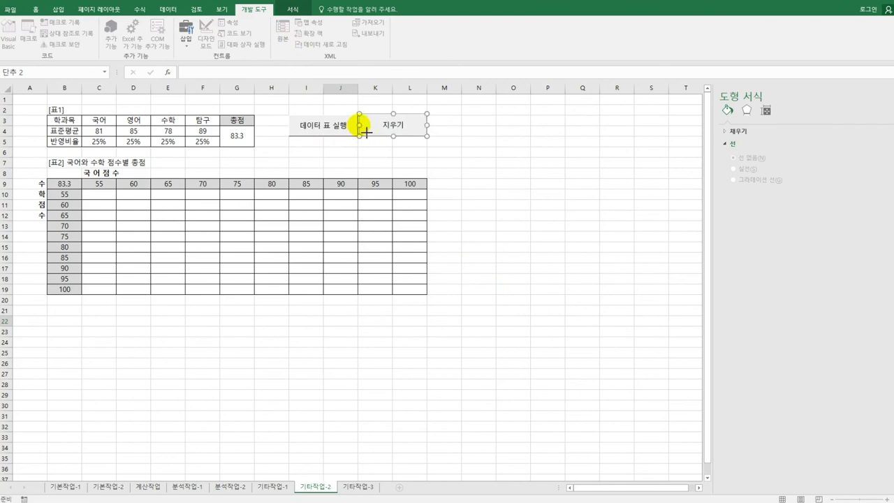
pyautogui.click(361, 127)
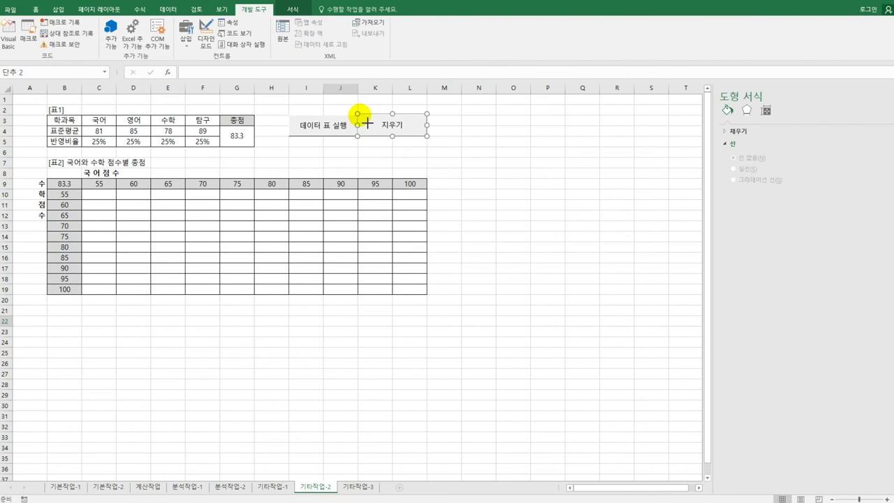
pyautogui.press('Delete')
pyautogui.hotkey('ctrl', 'z')
pyautogui.click(481, 157)
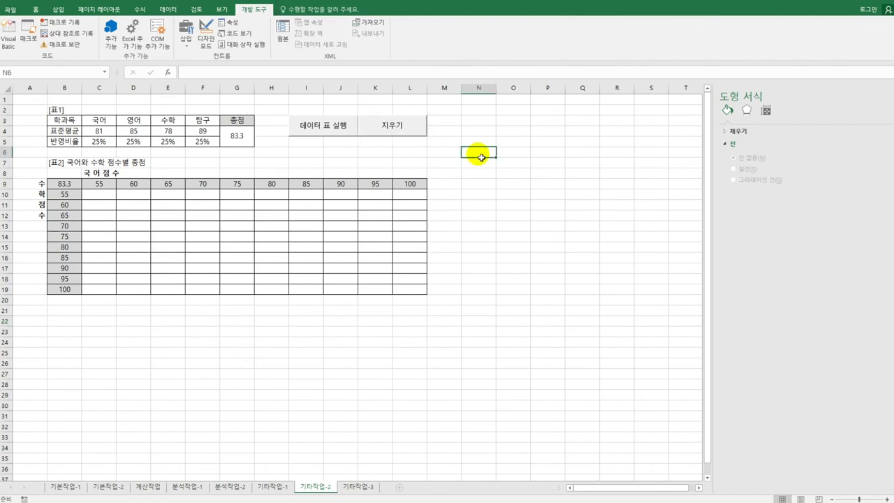
# - Test the 데이터 표 실행 and 지우기 buttons on [표2]
pyautogui.click(327, 126)
pyautogui.click(414, 137)
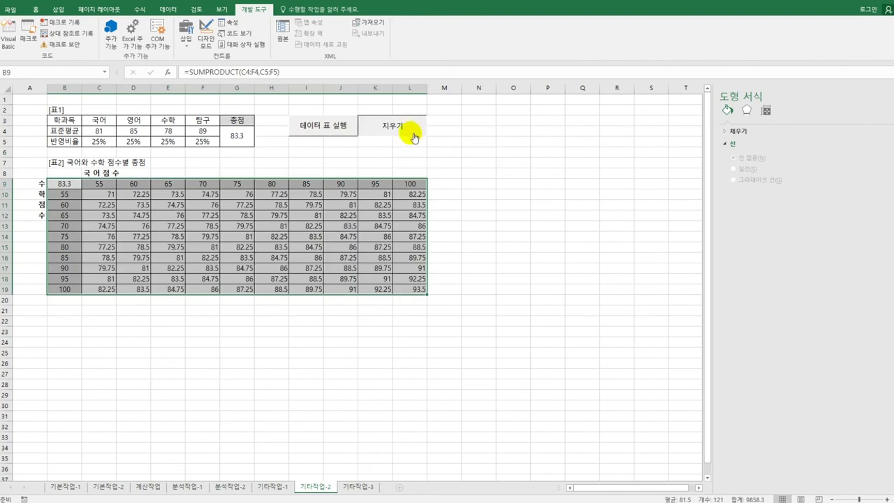
pyautogui.click(491, 290)
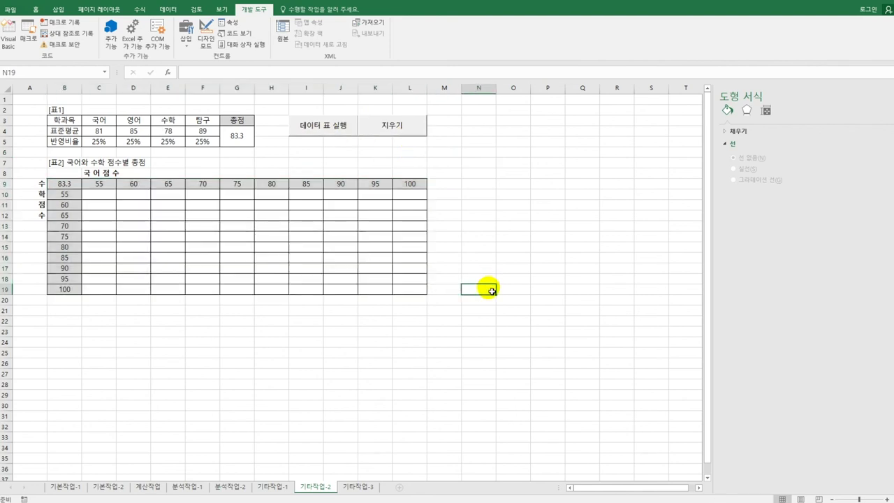
# - On sheet 기타작업-3, enable design mode and open the click event code of the 소장도서등록 button
pyautogui.click(358, 487)
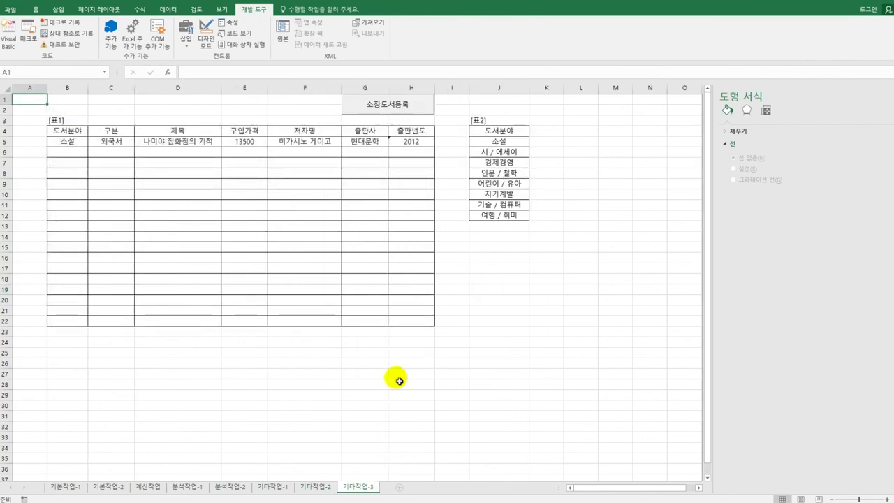
pyautogui.click(408, 373)
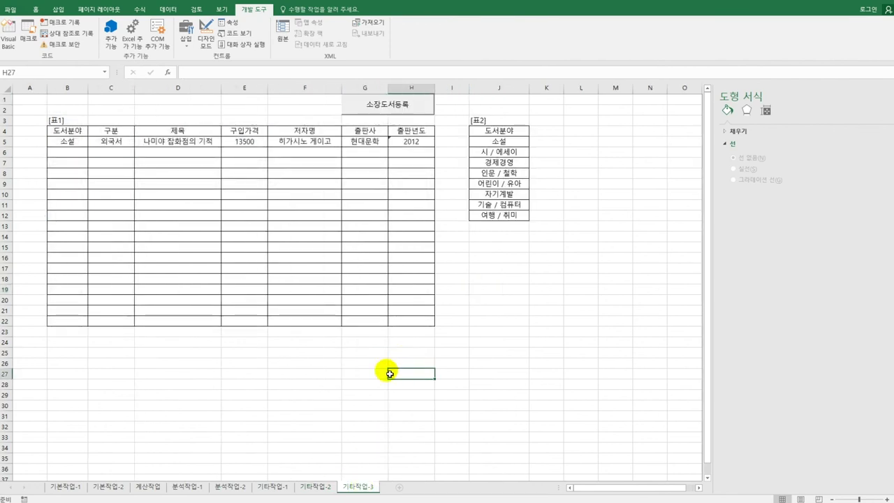
pyautogui.click(208, 44)
pyautogui.click(399, 112)
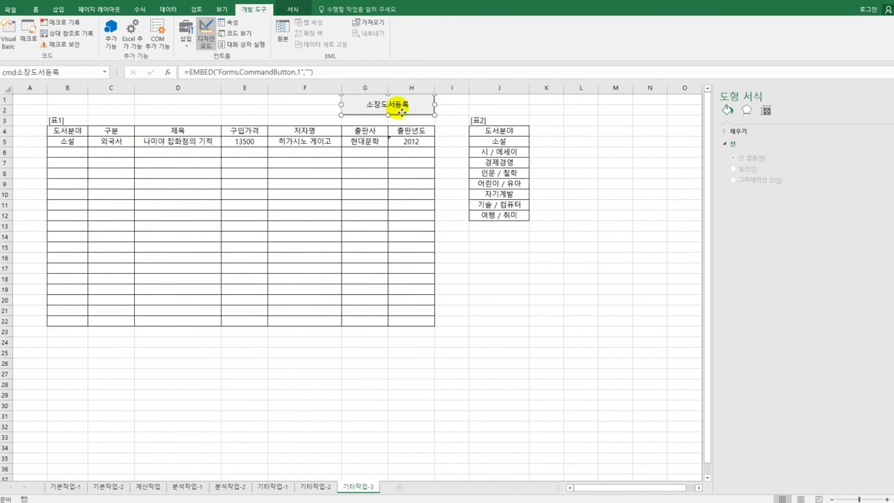
pyautogui.doubleClick(401, 114)
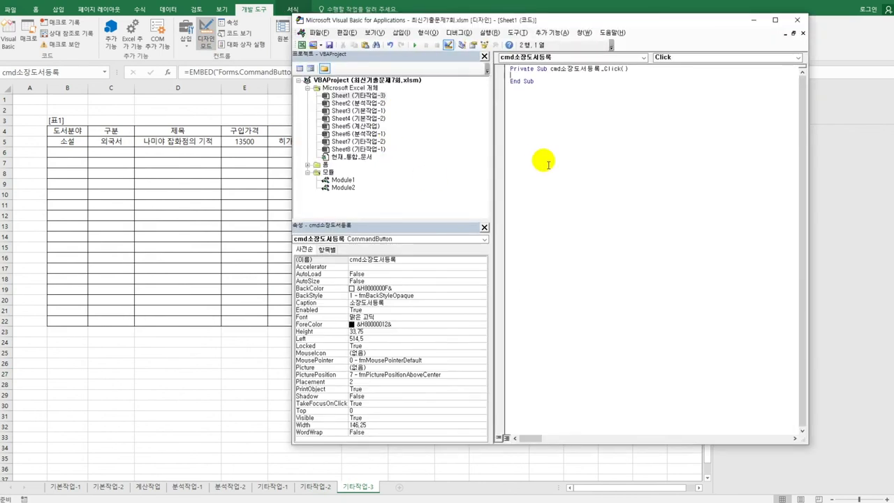
# - Enter the statement 도서등록.Show in the cmd소장도서등록_Click procedure
pyautogui.press('Tab')
pyautogui.write('ㄷ')
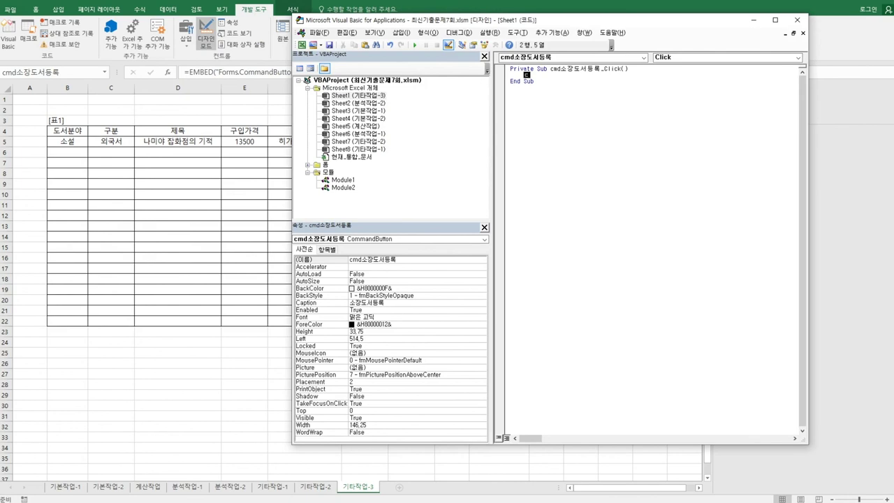
pyautogui.write('ㅅ도성')
pyautogui.press('BackSpace')
pyautogui.press('BackSpace')
pyautogui.write('서등록.sh')
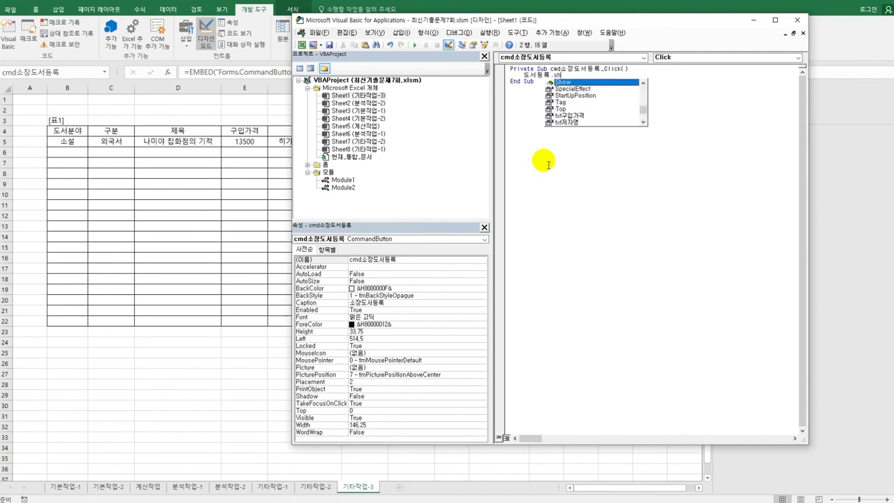
pyautogui.press('Tab')
pyautogui.press('Down')
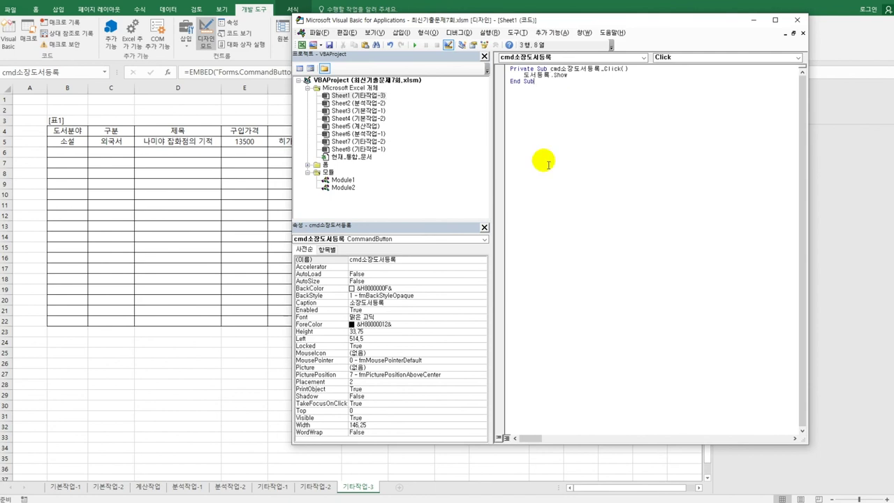
# - Open the code of the 도서등록 form and create its UserForm_Initialize procedure
pyautogui.doubleClick(317, 166)
pyautogui.click(343, 173)
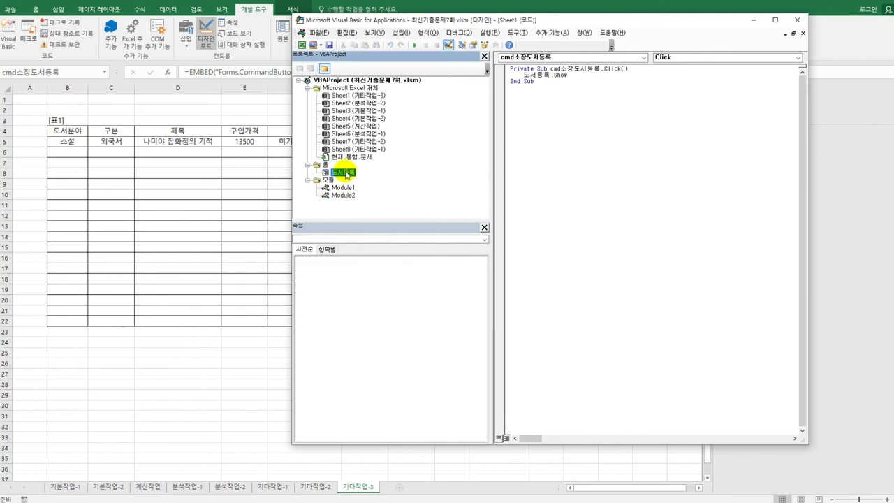
pyautogui.doubleClick(345, 172)
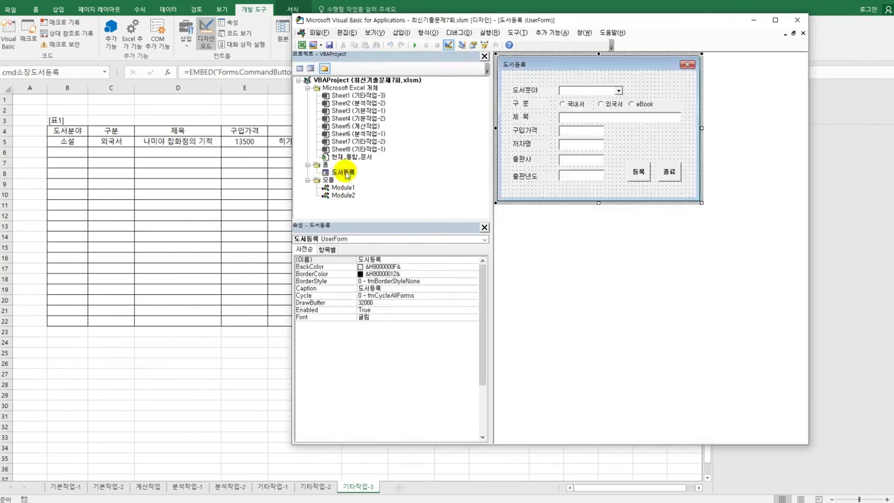
pyautogui.click(300, 68)
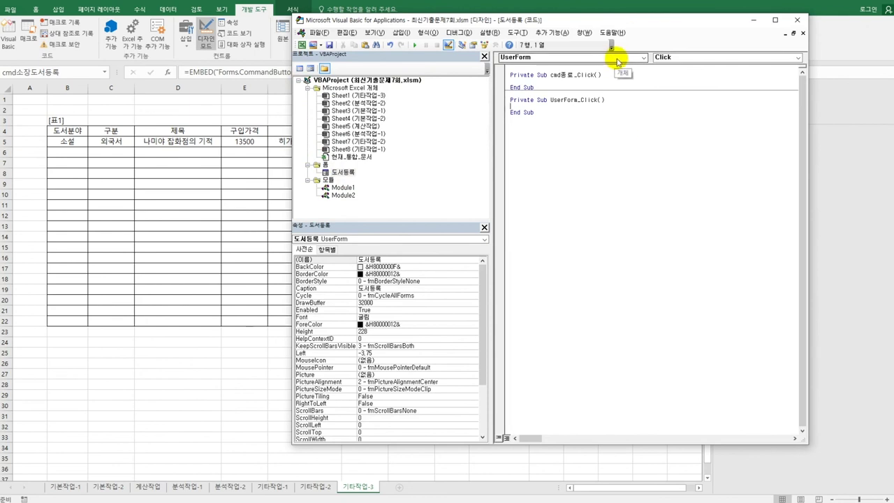
pyautogui.click(689, 57)
pyautogui.click(670, 112)
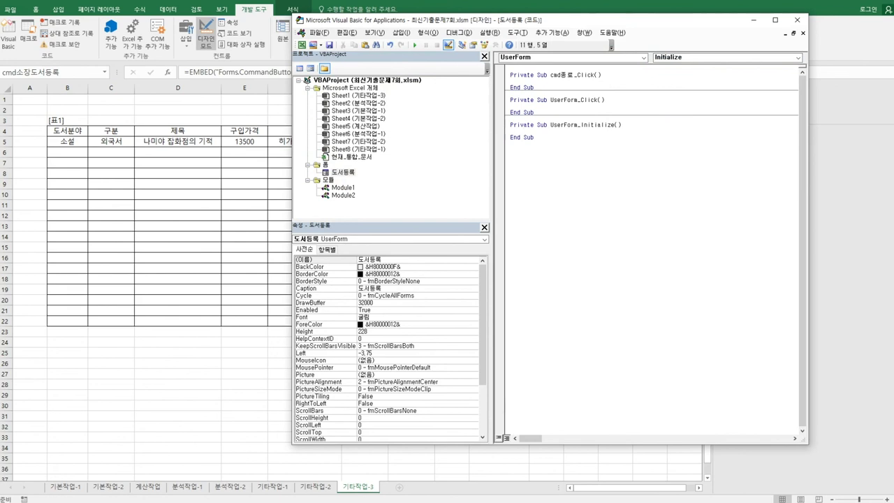
# - In UserForm_Initialize, set cmb도서분야.RowSource = "J5:J12"
pyautogui.write('cmb도서분류')
pyautogui.write('.')
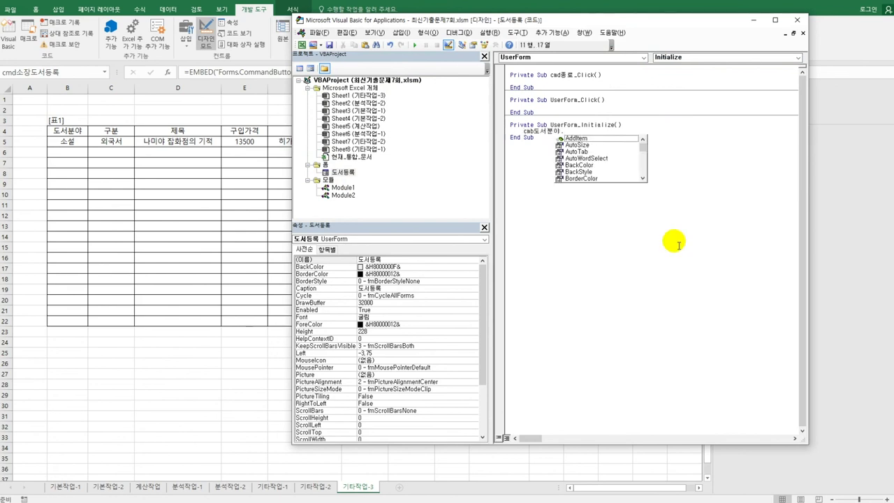
pyautogui.write('RowSource = "J5:J12')
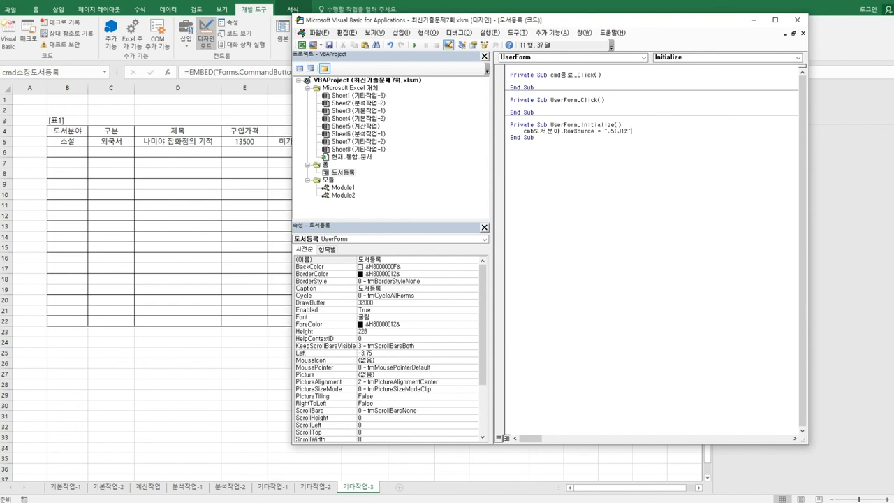
# - Add the line opt국내서 = True below the RowSource statement in UserForm_Initialize
pyautogui.press('Return')
pyautogui.write('opt기본서 =true')
pyautogui.click(535, 144)
pyautogui.click(532, 137)
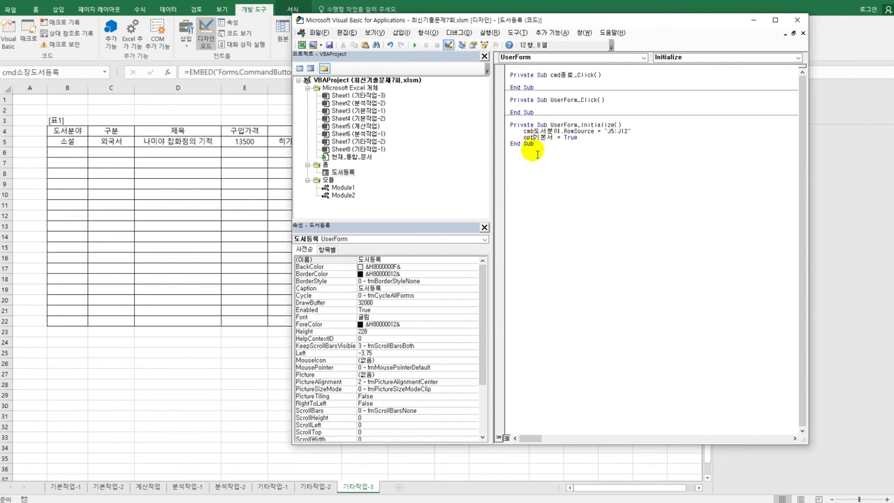
pyautogui.write('r')
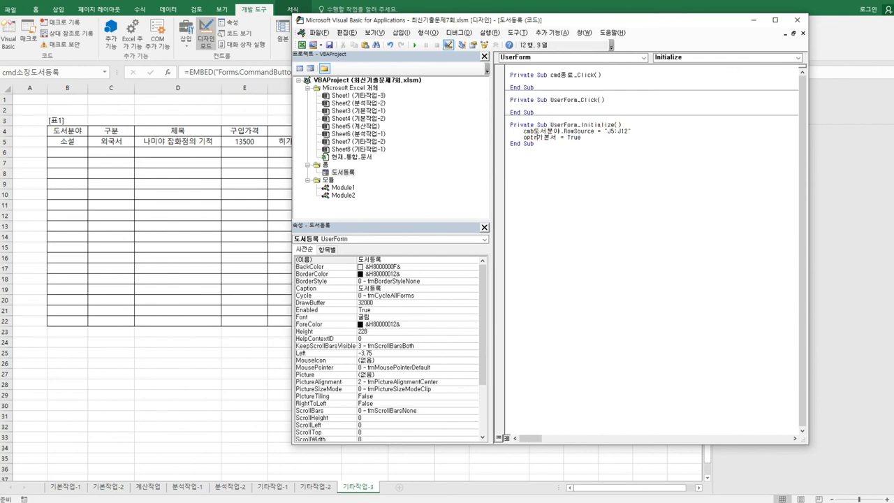
pyautogui.write('구매')
pyautogui.press('BackSpace')
pyautogui.press('BackSpace')
pyautogui.write('국내서')
pyautogui.press('Delete')
pyautogui.press('Delete')
pyautogui.press('Delete')
pyautogui.click(534, 144)
# - In the cmd종료_Click procedure, enter MsgBox Now(), , "폼을 종료합니다."
pyautogui.click(630, 58)
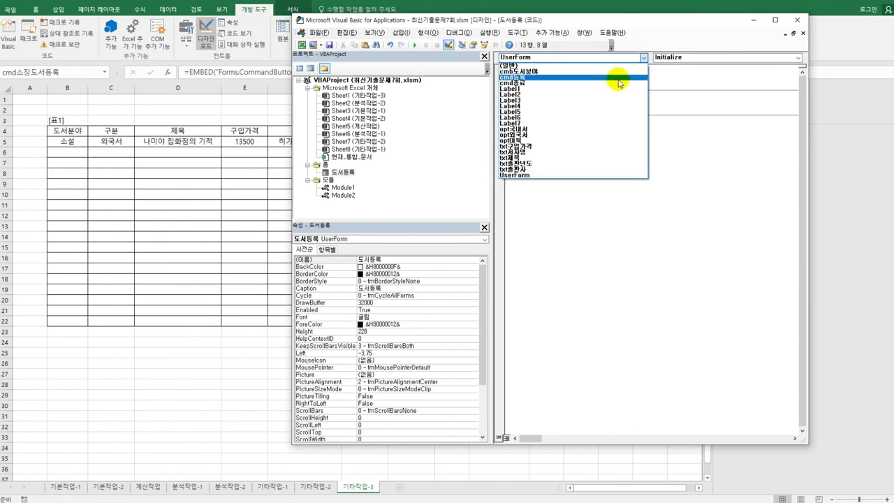
pyautogui.click(621, 83)
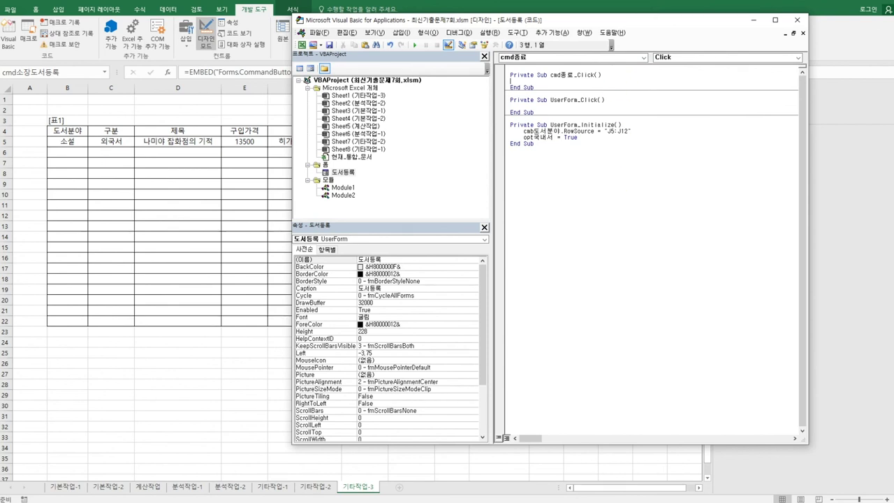
pyautogui.write('msgbox ')
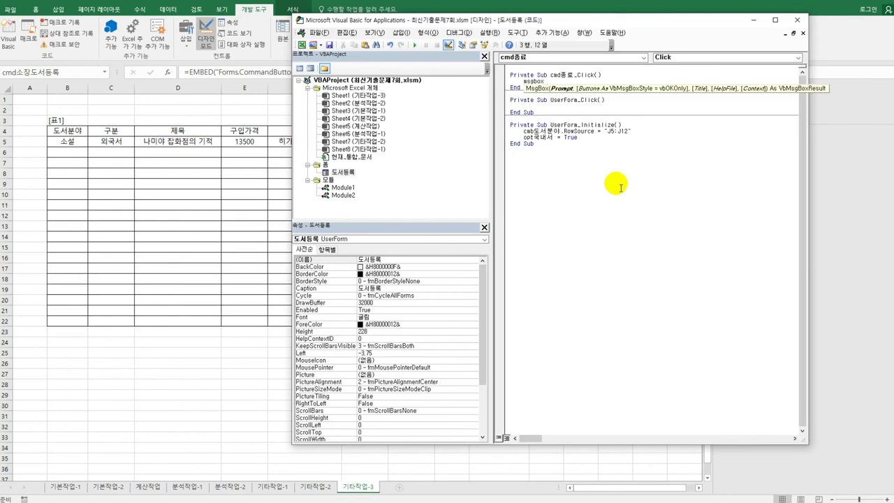
pyautogui.write('now()')
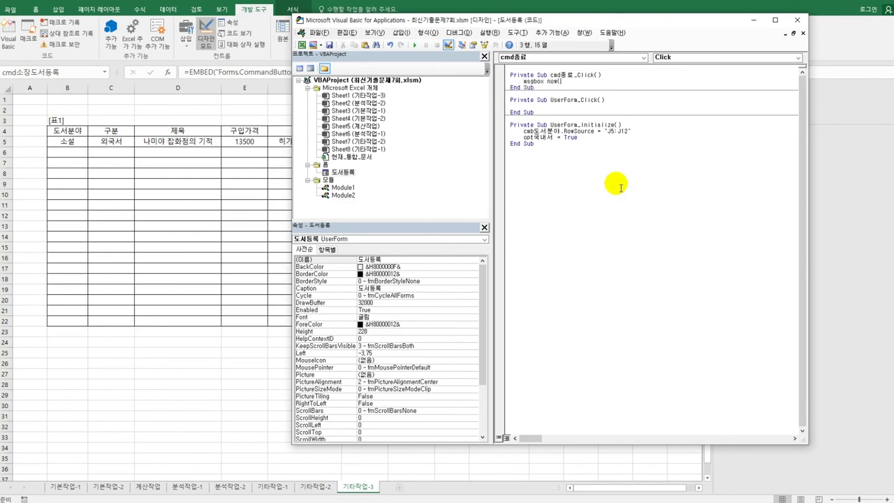
pyautogui.write(',')
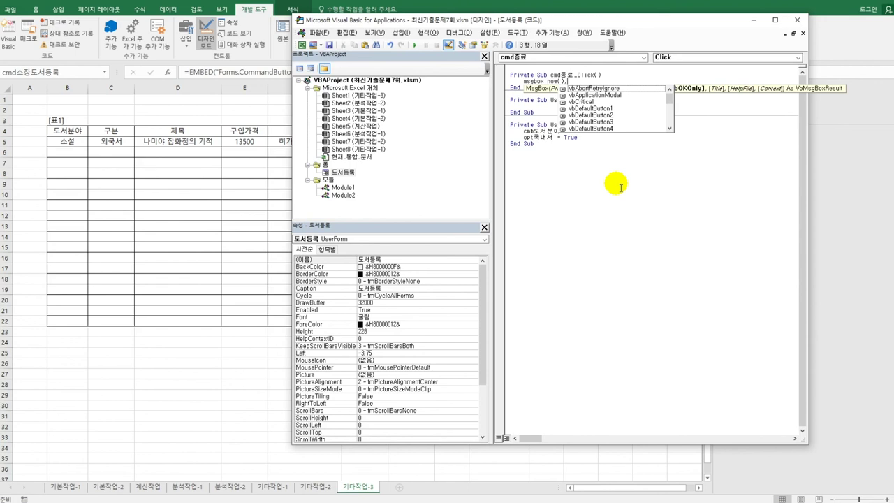
pyautogui.write(',')
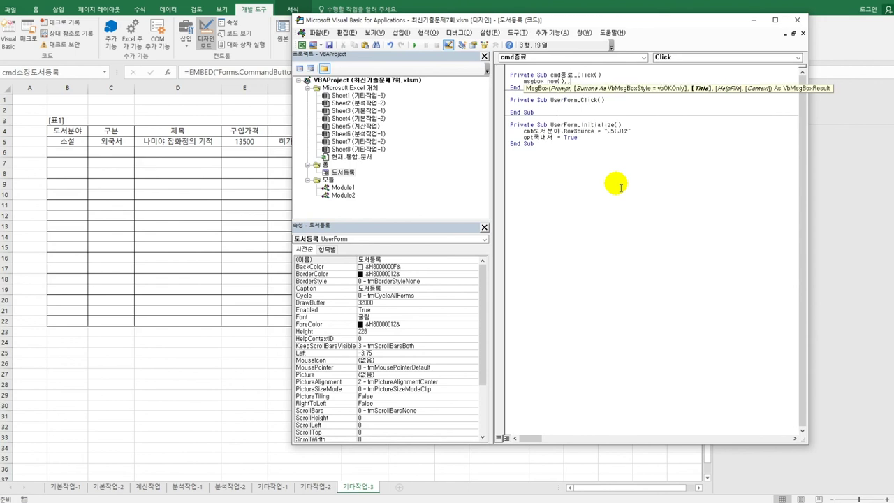
pyautogui.write('"vh')
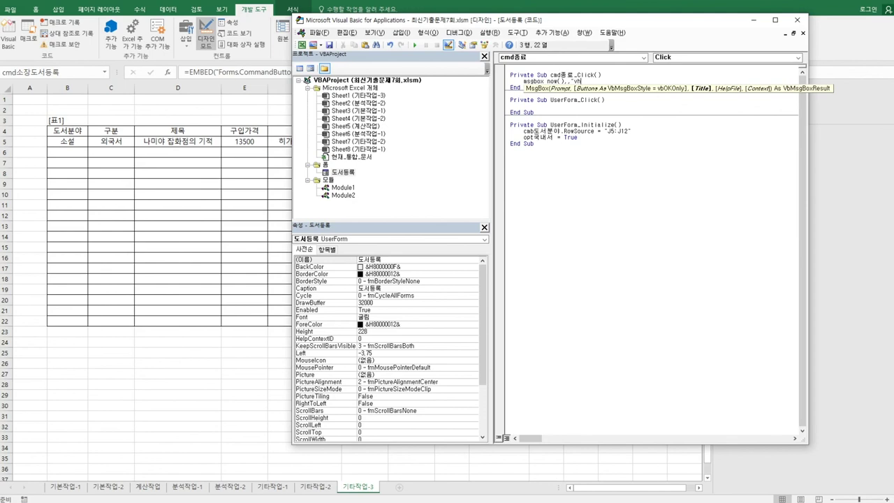
pyautogui.press('BackSpace')
pyautogui.press('BackSpace')
pyautogui.write('폼을 종료합니다."')
# - Add Unload Me below the MsgBox line in cmd종료_Click and create the cmd등록_Click procedure
pyautogui.press('Return')
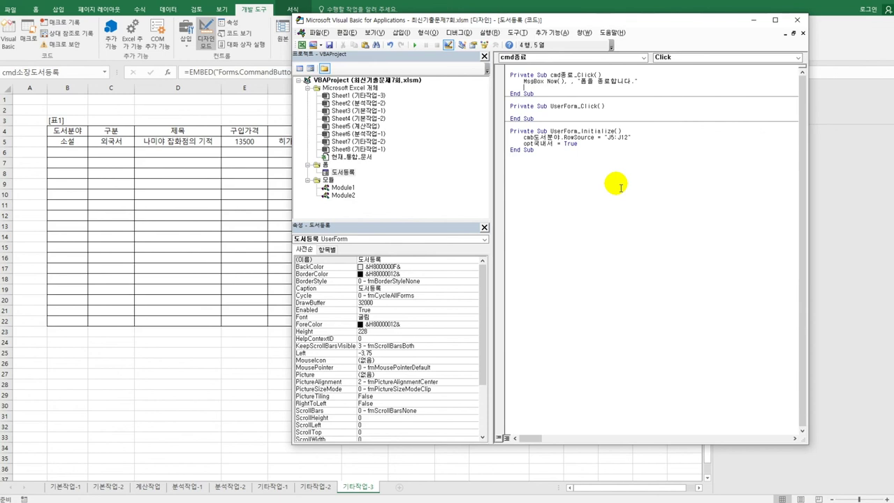
pyautogui.write('un')
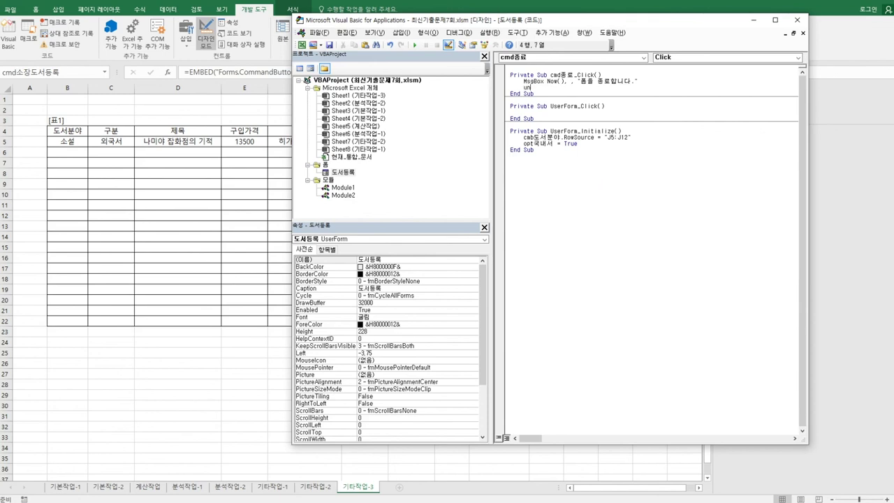
pyautogui.write('load Me')
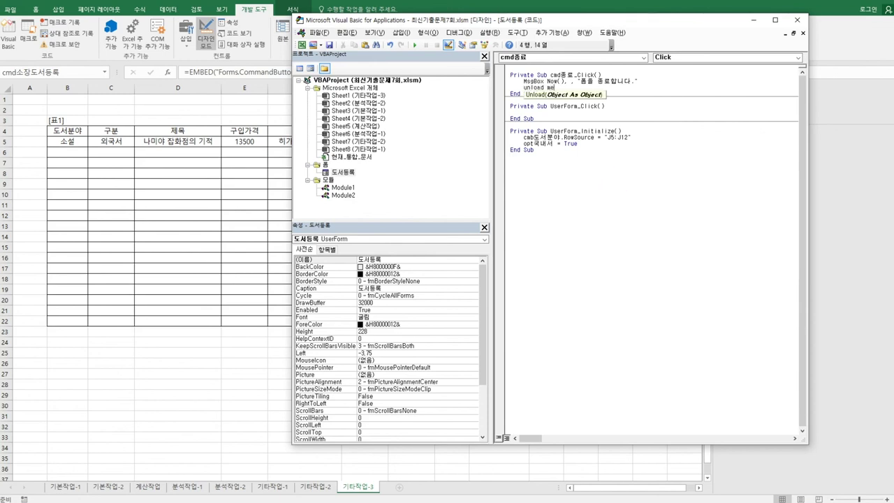
pyautogui.press('Down')
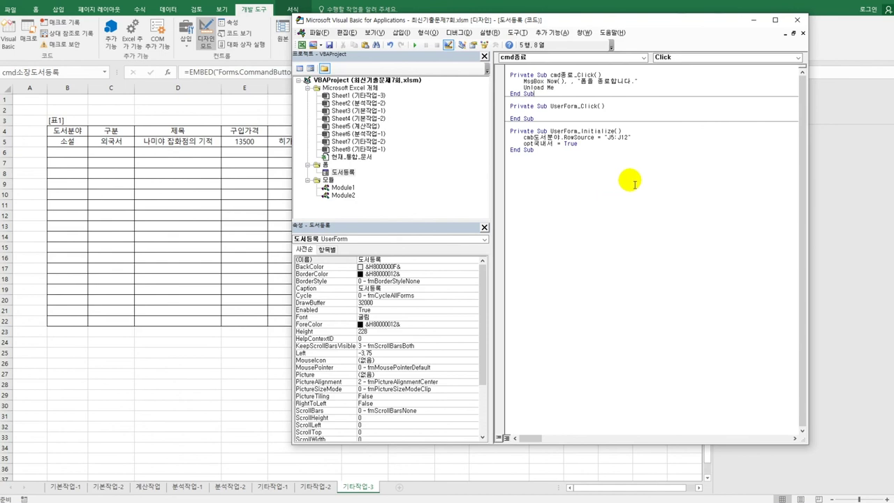
pyautogui.click(615, 61)
pyautogui.click(617, 81)
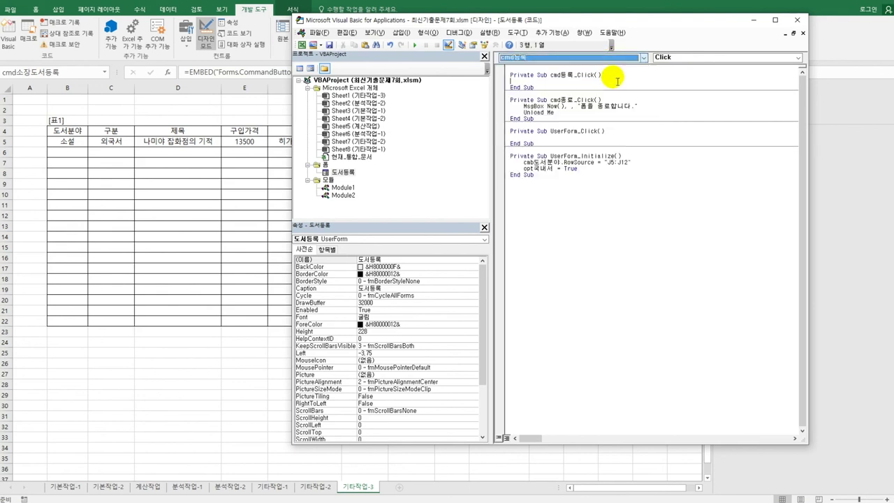
# - Turn off design mode on the 기타작업-3 sheet and open the 도서등록 form with the 소장도서등록 button
pyautogui.click(258, 219)
pyautogui.click(205, 38)
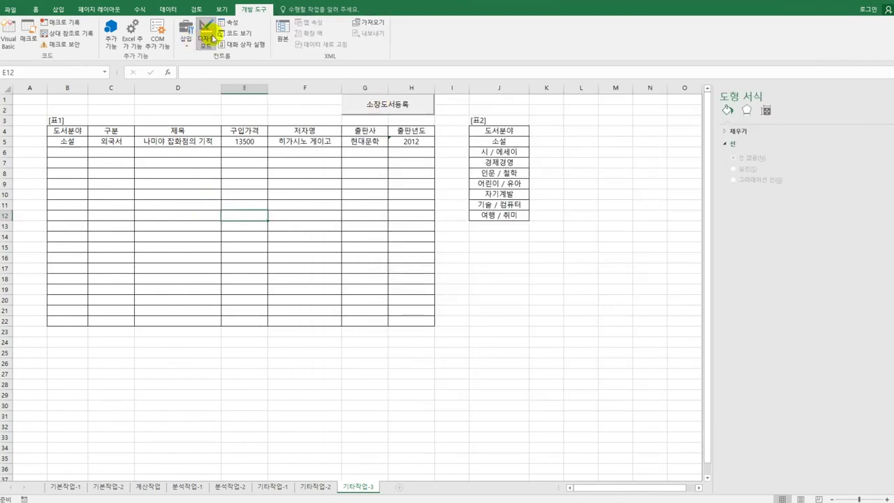
pyautogui.click(354, 101)
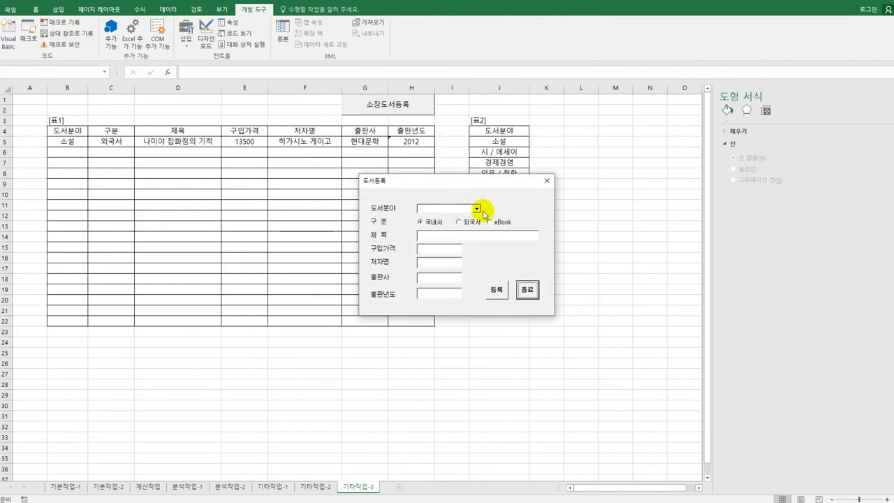
# - Test the form by choosing 시 / 에세이, switching 구분 between 외국서 and 국내서, and trying the entry fields and 등록, and close it
pyautogui.click(477, 208)
pyautogui.click(461, 227)
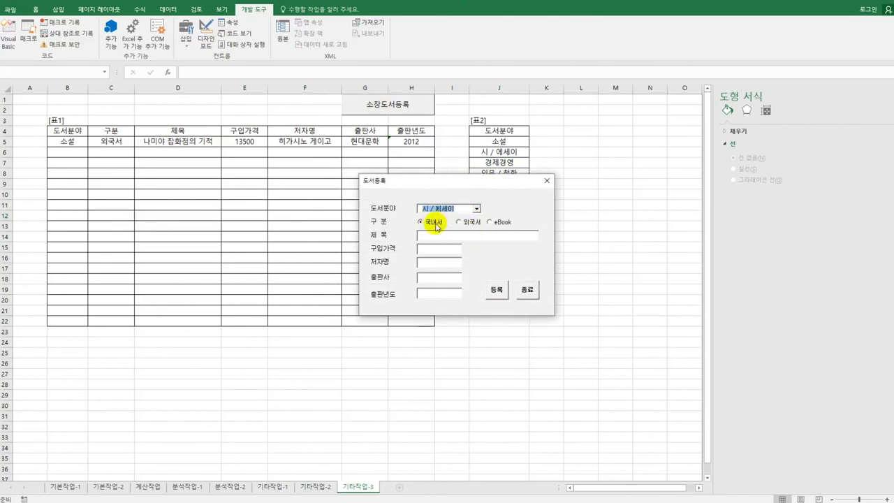
pyautogui.click(479, 225)
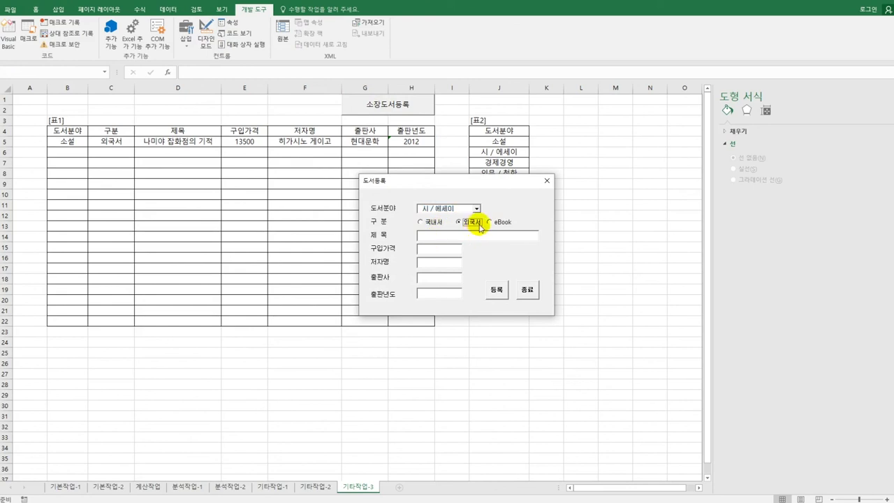
pyautogui.click(433, 222)
pyautogui.click(436, 237)
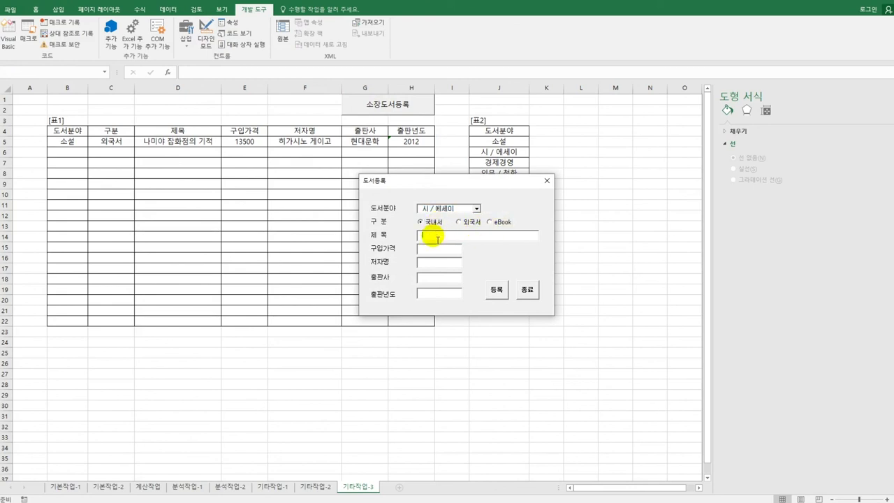
pyautogui.click(426, 278)
pyautogui.click(425, 298)
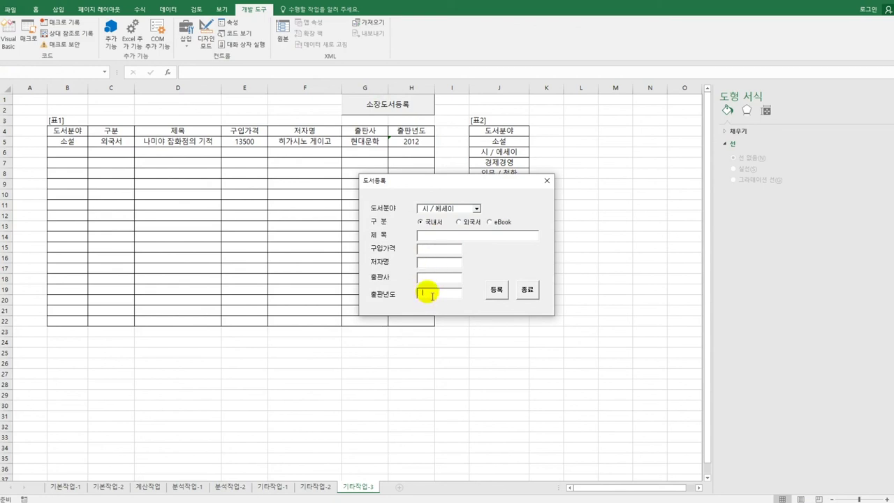
pyautogui.click(498, 290)
pyautogui.click(499, 291)
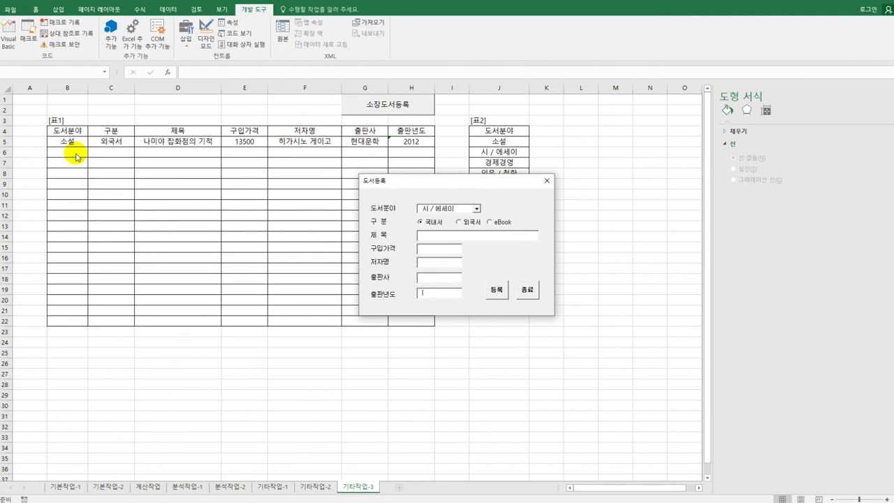
pyautogui.click(545, 181)
pyautogui.click(581, 197)
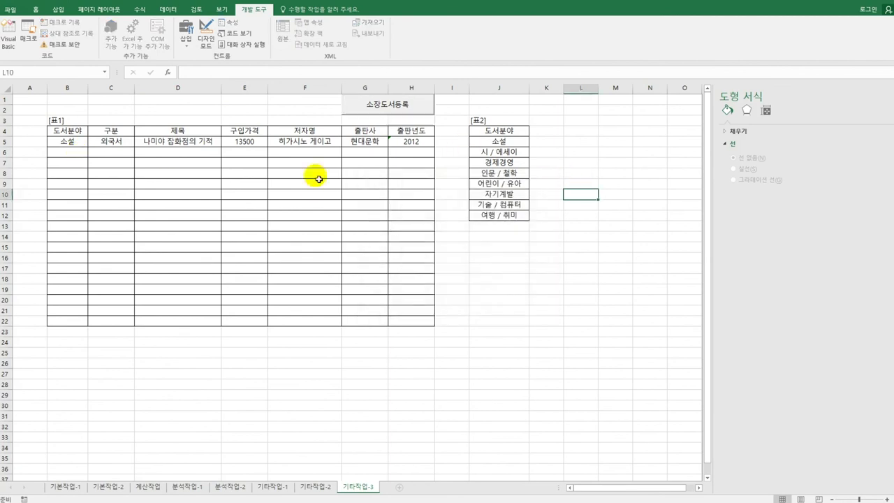
# - Examine the connected data region B3:H5 of [표1] and the first empty row below it
pyautogui.click(64, 132)
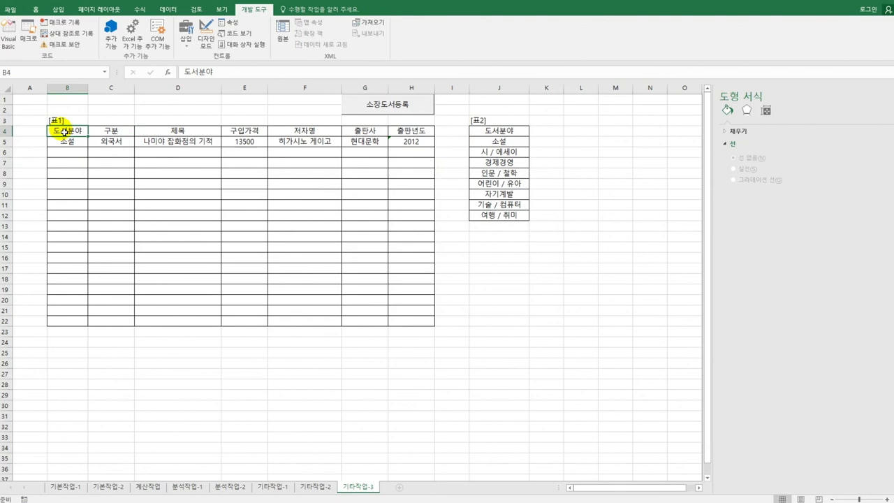
pyautogui.moveTo(61, 120); pyautogui.dragTo(407, 143)
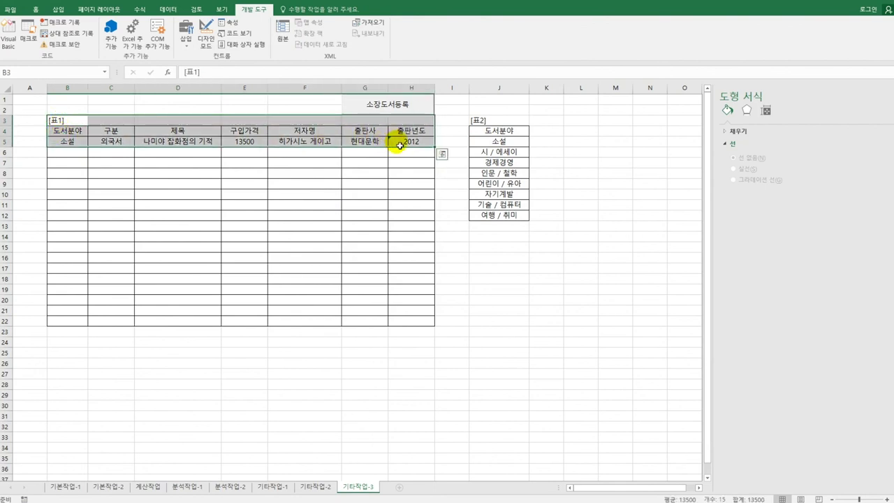
pyautogui.click(69, 153)
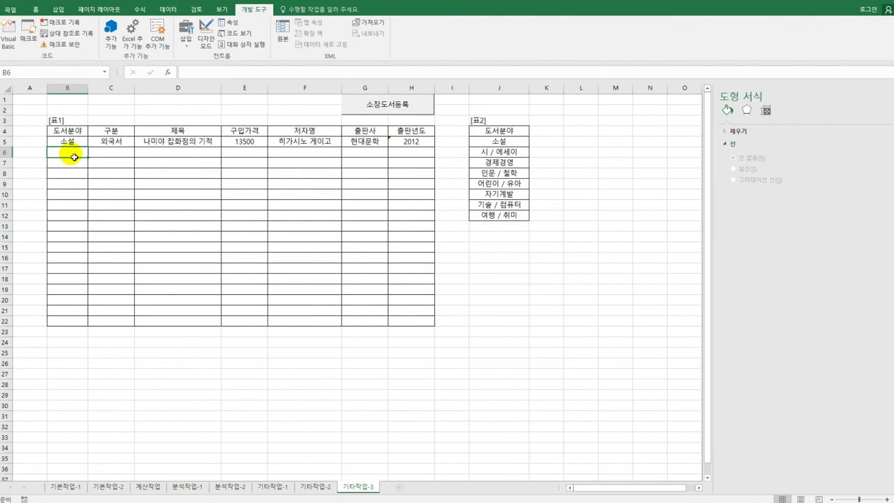
# - In the cmd등록_Click procedure, enter i = Range("B4").CurrentRegion.Rows.Count + 3
pyautogui.click(9, 34)
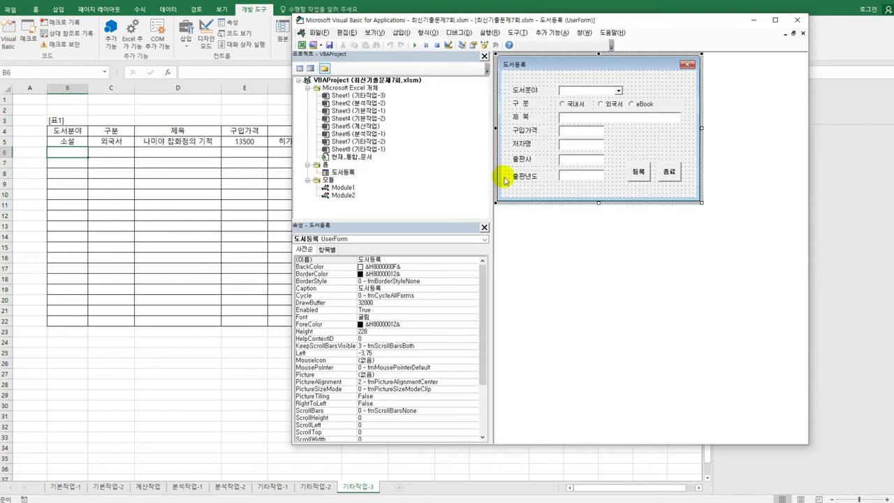
pyautogui.doubleClick(632, 173)
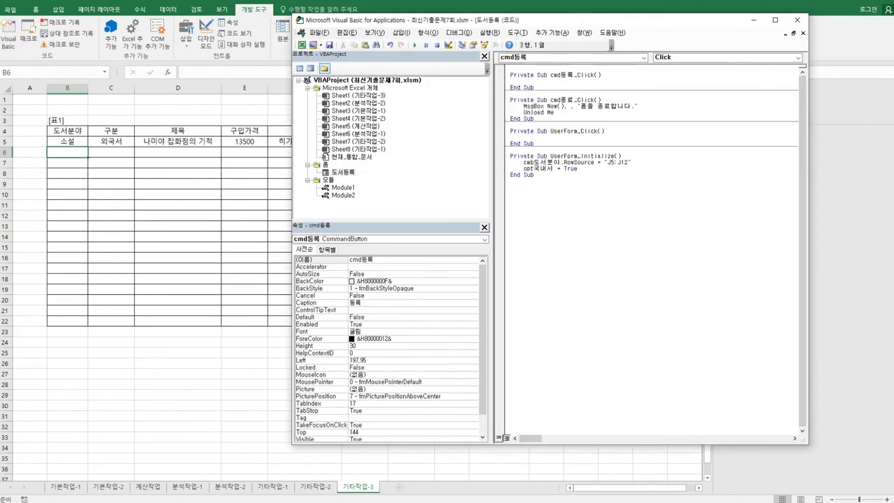
pyautogui.press('Tab')
pyautogui.write('i = range("')
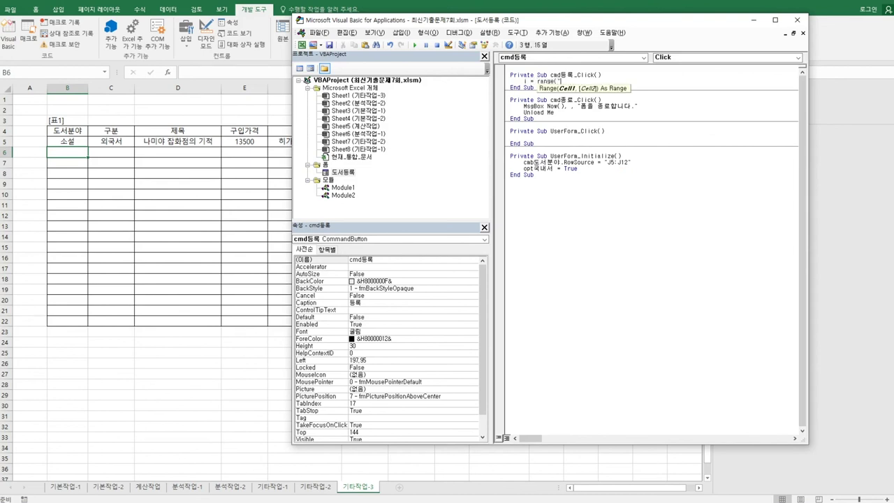
pyautogui.write('B4").currentRegion.r')
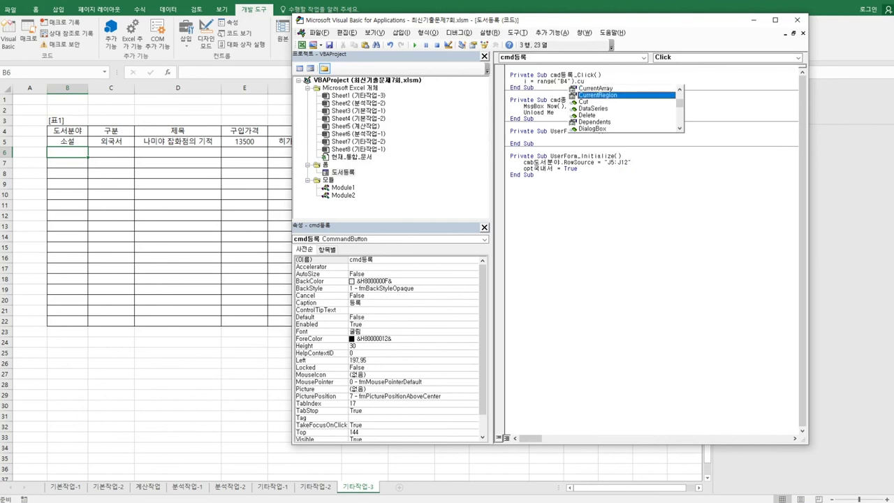
pyautogui.write('ows.Count ')
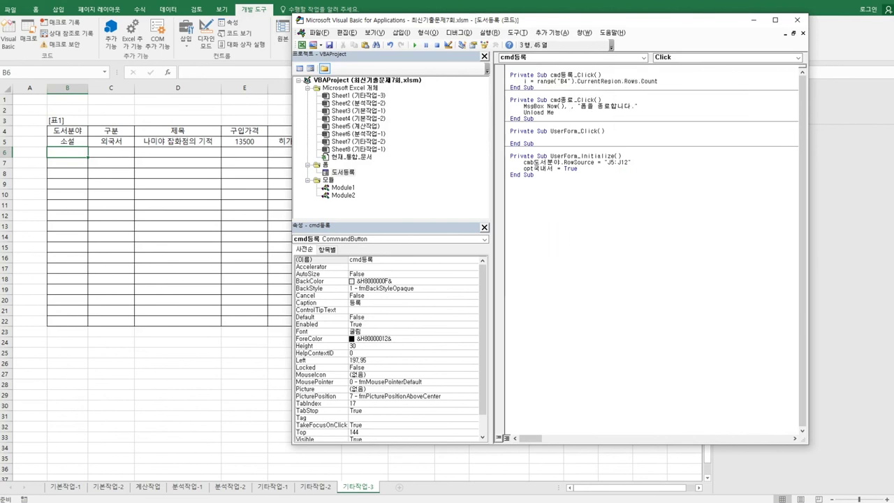
pyautogui.write('+ 3')
pyautogui.press('Return')
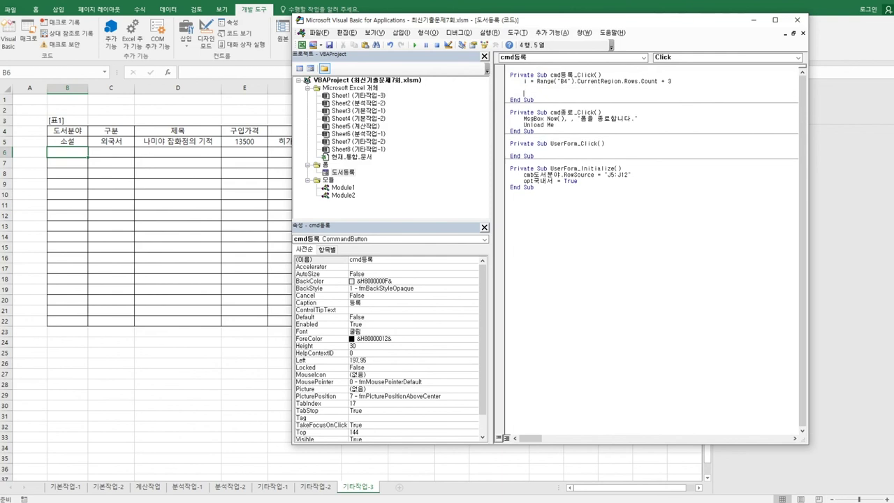
# - Add the statement Cells(i, 2) = cmb도서분야 below the row calculation in cmd등록_Click
pyautogui.write('cells(i,2')
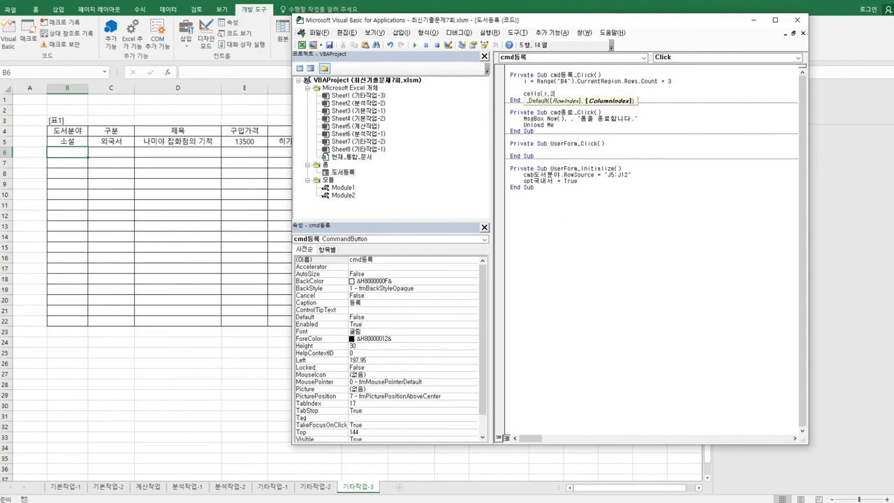
pyautogui.write(') = cmb')
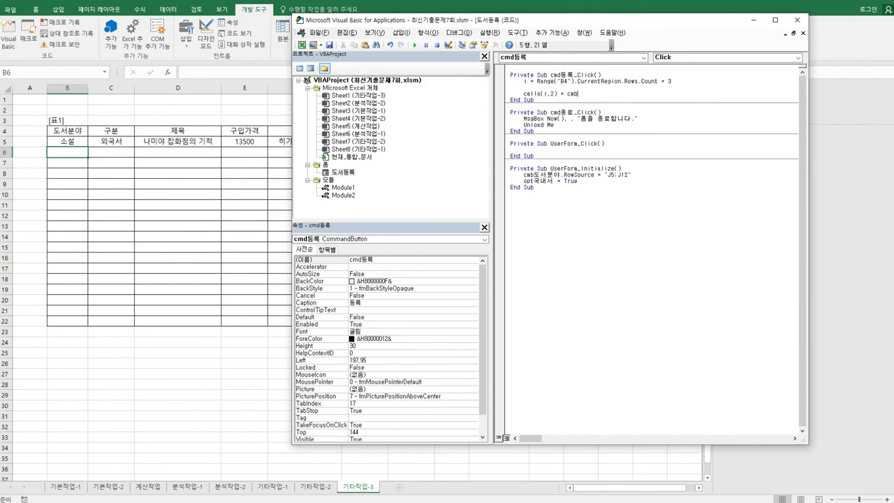
pyautogui.write('도서분야')
pyautogui.press('Return')
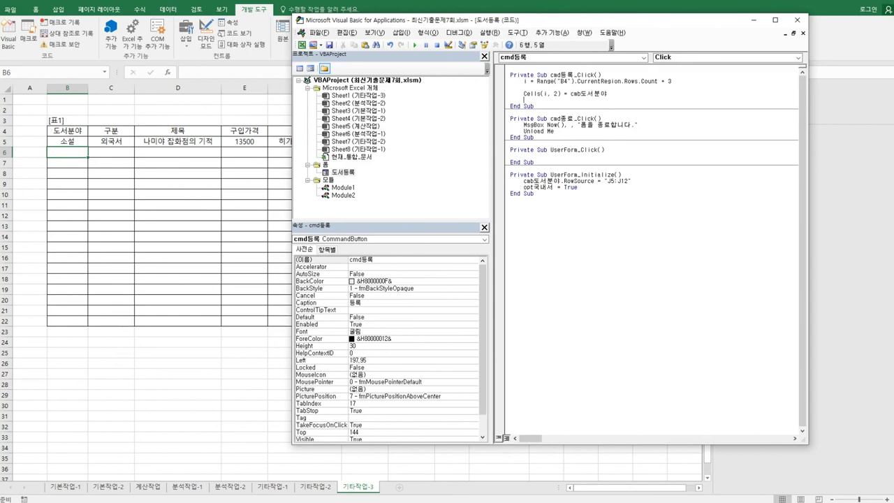
pyautogui.press('Return')
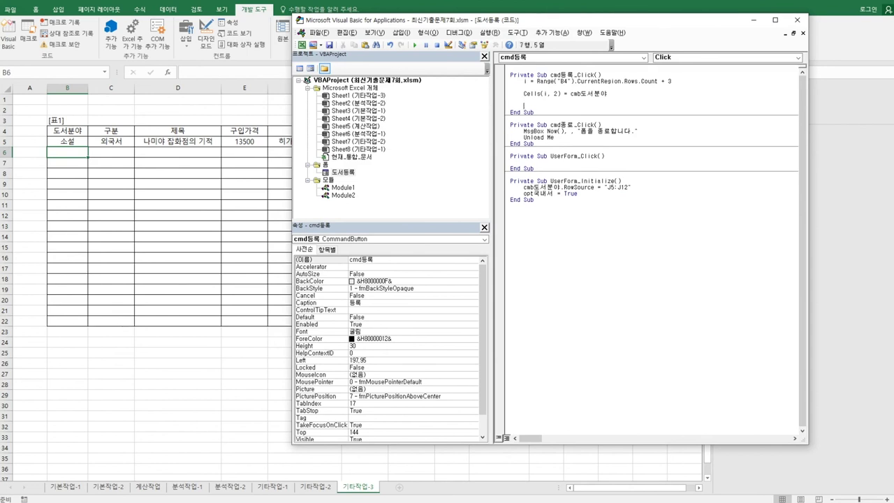
# - Add the line If opt국내서 = True Then and copy the Cells(i, 2) = cmb도서분야 statement beneath it
pyautogui.write('if opt국내서 =true then')
pyautogui.press('Return')
pyautogui.press('Up')
pyautogui.press('Up')
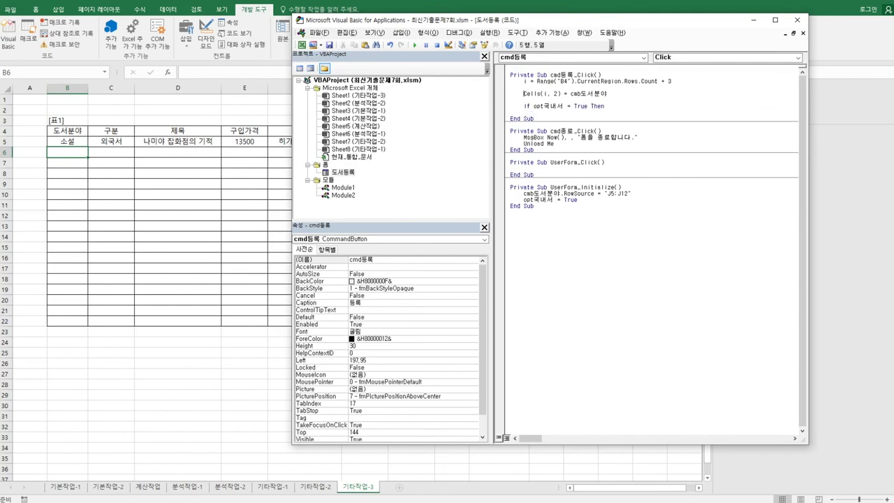
pyautogui.hotkey('shift', 'Up')
pyautogui.hotkey('ctrl', 'c')
pyautogui.hotkey('shift', 'Down')
pyautogui.press('Down')
pyautogui.press('Down')
pyautogui.hotkey('ctrl', 'v')
pyautogui.hotkey('ctrl', 'Left')
pyautogui.press('Left')
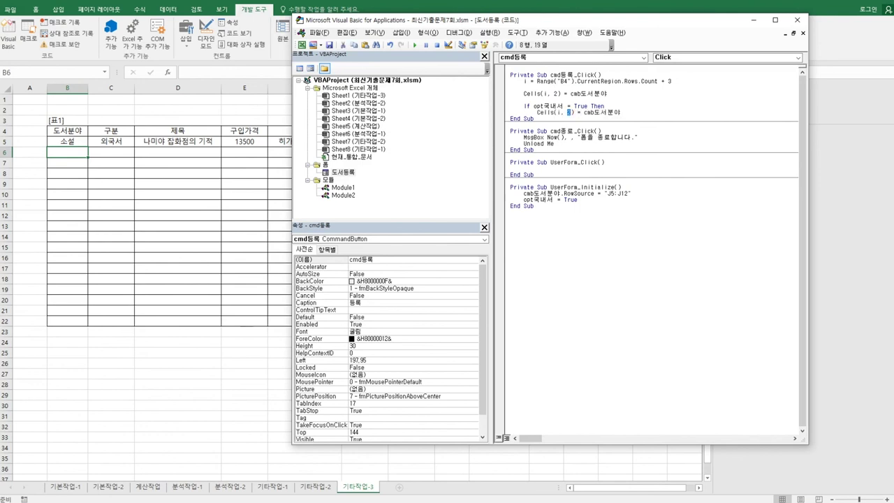
# - Change the copied statement under the If line to Cells(i, 3) = "국내서"
pyautogui.press('BackSpace')
pyautogui.write('3')
pyautogui.hotkey('shift', 'Left')
pyautogui.hotkey('shift', 'Left')
pyautogui.hotkey('shift', 'Left')
pyautogui.hotkey('shift', 'Left')
pyautogui.hotkey('shift', 'Left')
pyautogui.hotkey('shift', 'Left')
pyautogui.hotkey('shift', 'Left')
pyautogui.write('"국내서"')
pyautogui.press('Left')
pyautogui.write(')')
pyautogui.press('End')
pyautogui.press('Return')
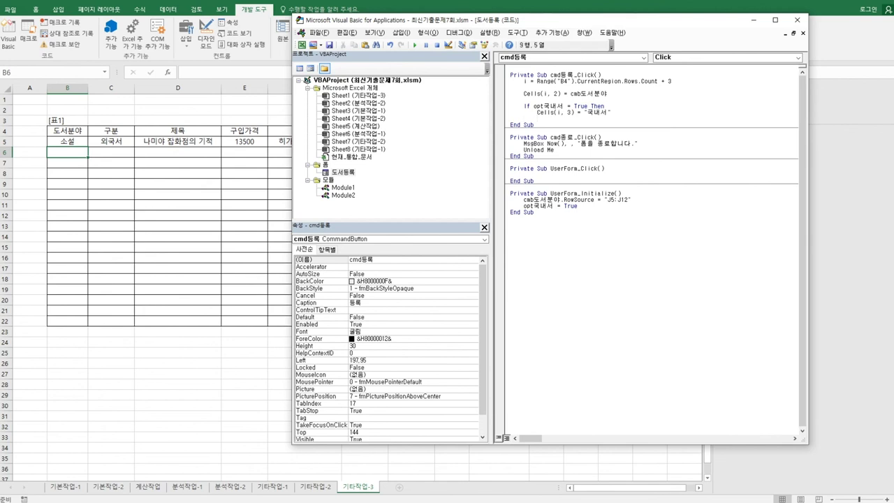
# - Copy the If line below the 국내서 statement and turn it into ElseIf opt외국서 = True Then
pyautogui.hotkey('shift', 'Down')
pyautogui.hotkey('ctrl', 'c')
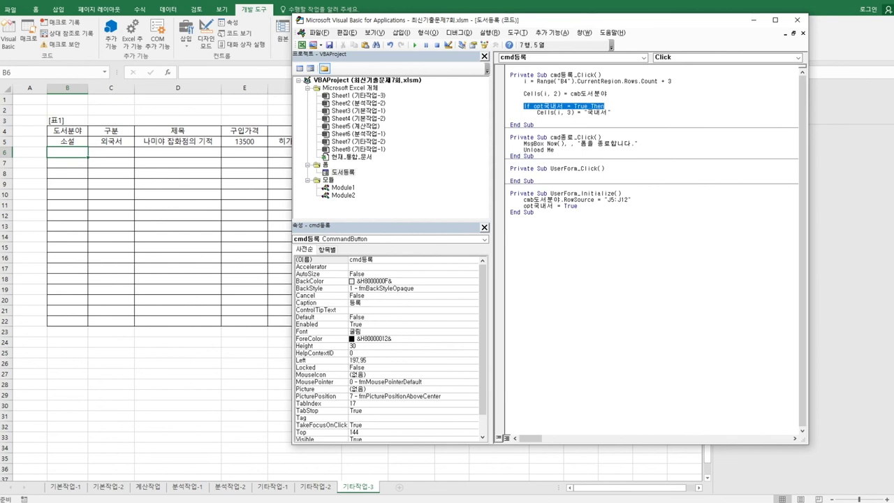
pyautogui.press('Right')
pyautogui.write('If opt국내서 = True Then')
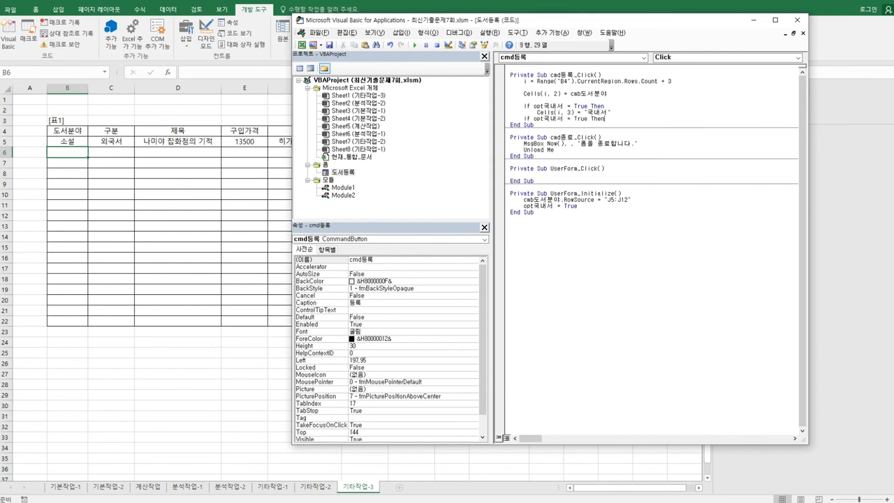
pyautogui.write('else')
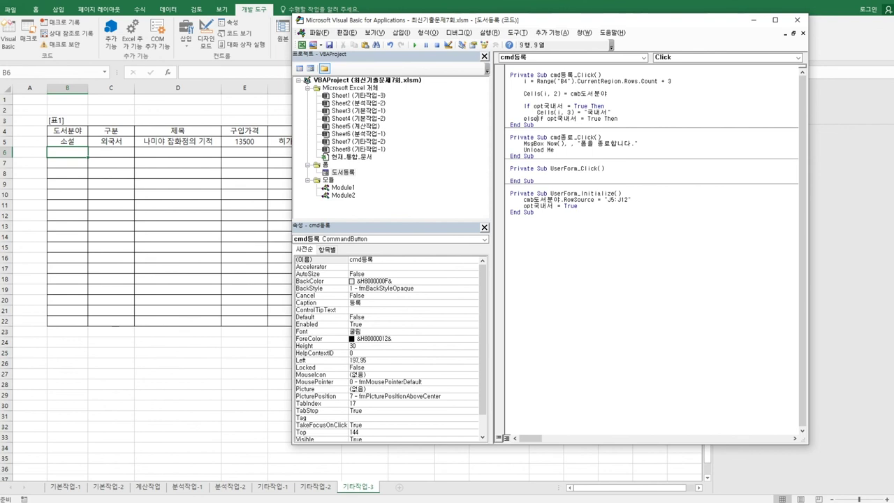
pyautogui.press('Right')
pyautogui.click(561, 119)
pyautogui.write('외국서')
pyautogui.press('Delete')
pyautogui.press('Delete')
pyautogui.press('Delete')
pyautogui.press('End')
pyautogui.press('Return')
# - Copy the 국내서 cell statement under the ElseIf line and change it to Cells(i, 3) = "외국서"
pyautogui.press('Up')
pyautogui.hotkey('shift', 'End')
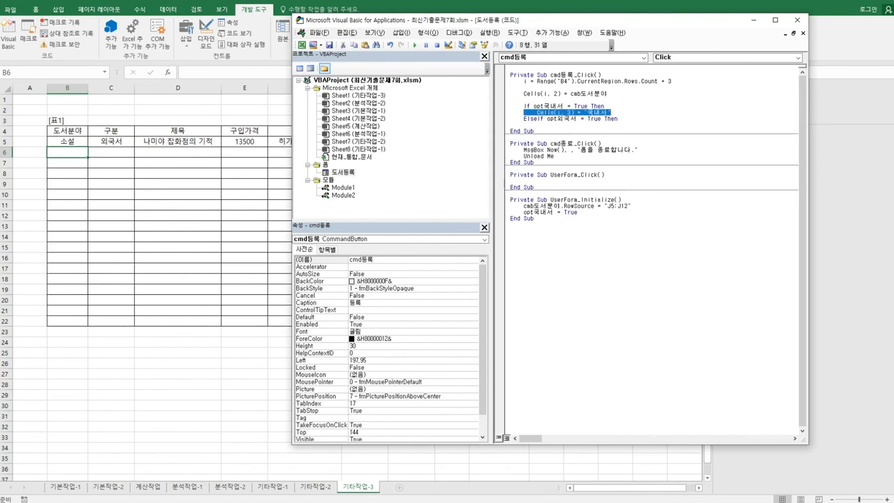
pyautogui.press('Down')
pyautogui.hotkey('ctrl', 'v')
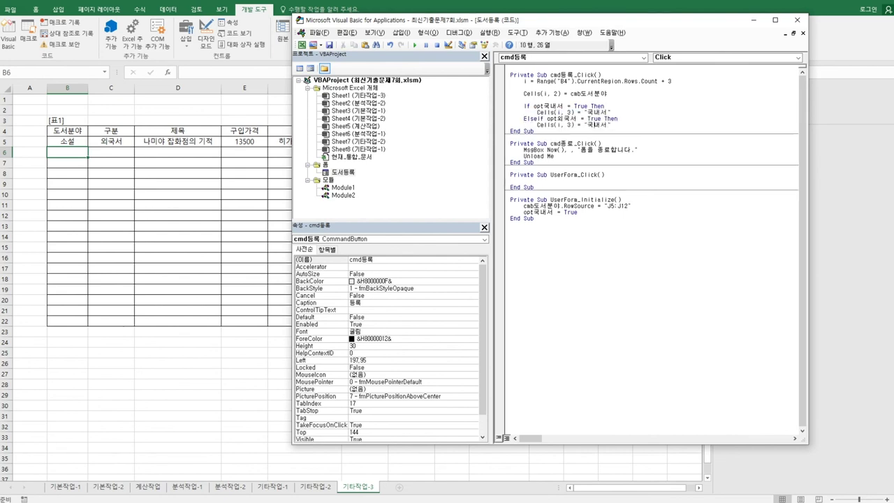
pyautogui.hotkey('shift', 'Right')
pyautogui.hotkey('shift', 'Right')
pyautogui.write('ㅇ')
pyautogui.write('국')
pyautogui.press('End')
pyautogui.press('Return')
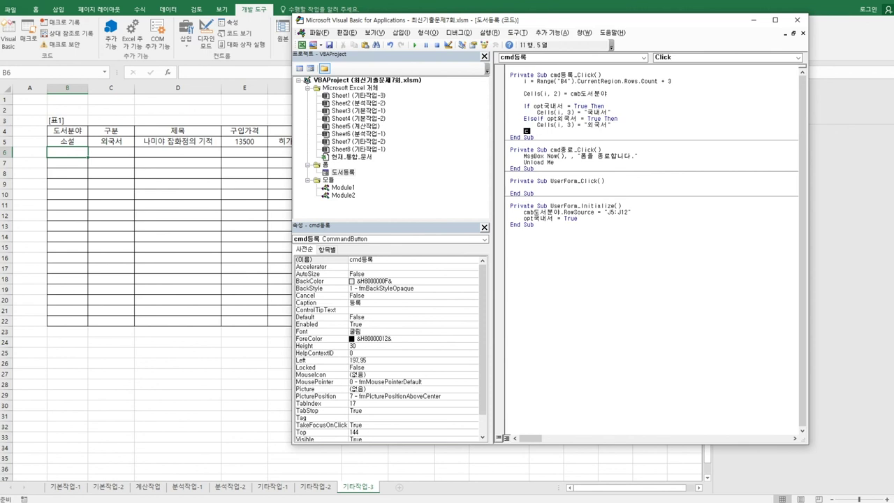
# - Add an Else branch containing Cells(i, 3) = "eBook" and close the conditional block with End If
pyautogui.write('Else')
pyautogui.press('Return')
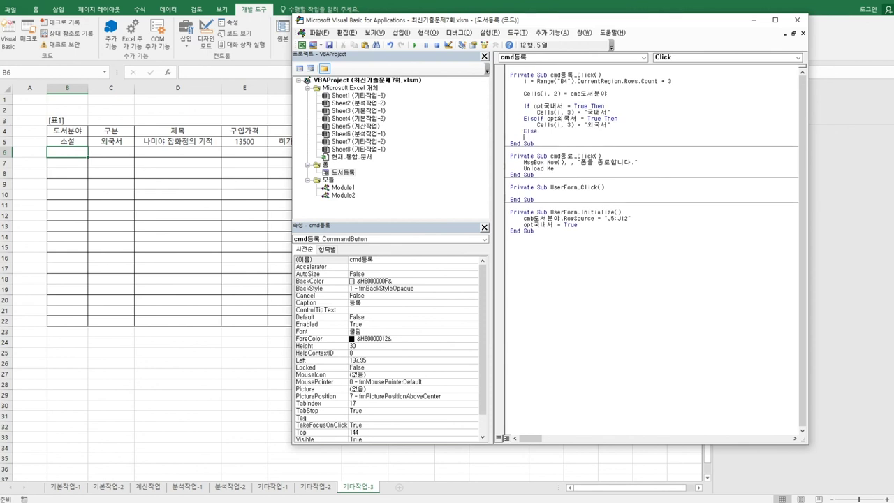
pyautogui.press('Tab')
pyautogui.write('Cells(i, 3) = "국내서"')
pyautogui.hotkey('shift', 'Right')
pyautogui.hotkey('shift', 'Right')
pyautogui.write('eBook')
pyautogui.press('Return')
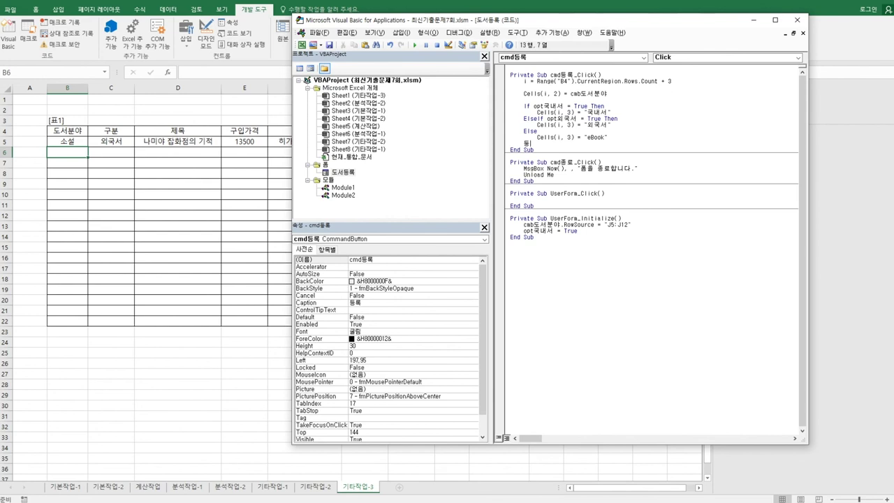
pyautogui.write('End If')
pyautogui.press('Return')
pyautogui.press('Return')
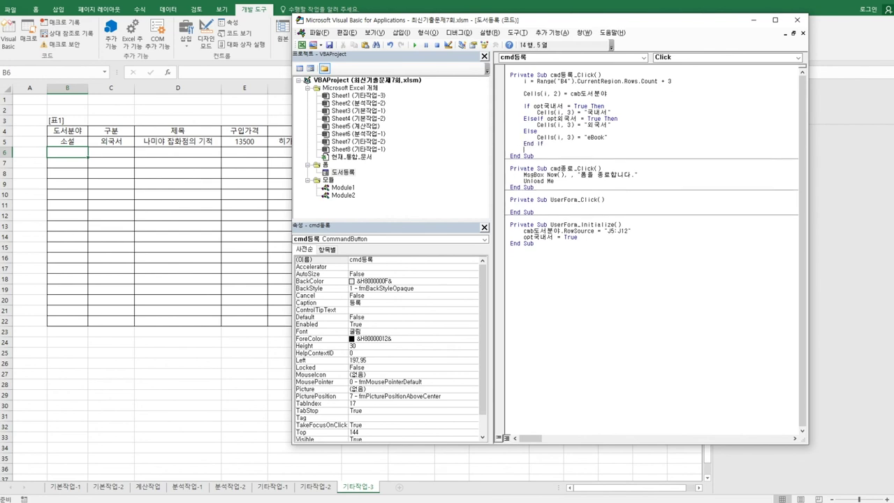
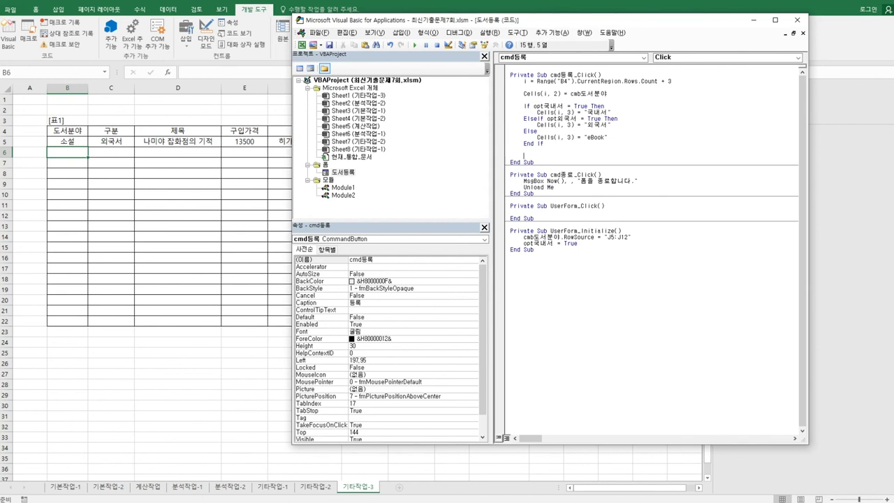
# - Copy the 국내서 cell statement below End If, aligned with the block, and change its column number to 4
pyautogui.write('Cells(i, 3) = "국내서"')
pyautogui.press('Home')
pyautogui.press('BackSpace')
pyautogui.press('BackSpace')
pyautogui.press('BackSpace')
pyautogui.press('BackSpace')
pyautogui.click(548, 156)
pyautogui.press('Delete')
pyautogui.write('4')
# - Change the value assigned to Cells(i, 4) to txt제목 and start a new line beneath it
pyautogui.press('Right')
pyautogui.press('Right')
pyautogui.press('Right')
pyautogui.press('Right')
pyautogui.press('Right')
pyautogui.press('Right')
pyautogui.press('Right')
pyautogui.hotkey('shift', 'Right')
pyautogui.hotkey('shift', 'Left')
pyautogui.hotkey('shift', 'Left')
pyautogui.hotkey('shift', 'Left')
pyautogui.hotkey('shift', 'Left')
pyautogui.hotkey('shift', 'Left')
pyautogui.write('txt제목')
pyautogui.press('Return')
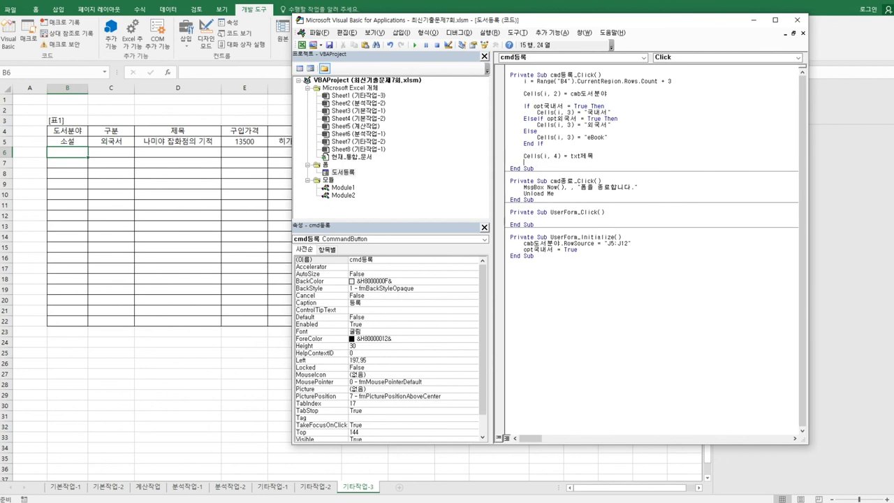
# - Copy the Cells(i, 4) = txt제목 statement onto the line beneath it
pyautogui.hotkey('shift', 'End')
pyautogui.hotkey('ctrl', 'c')
pyautogui.press('Down')
pyautogui.hotkey('ctrl', 'v')
pyautogui.press('Return')
pyautogui.press('Up')
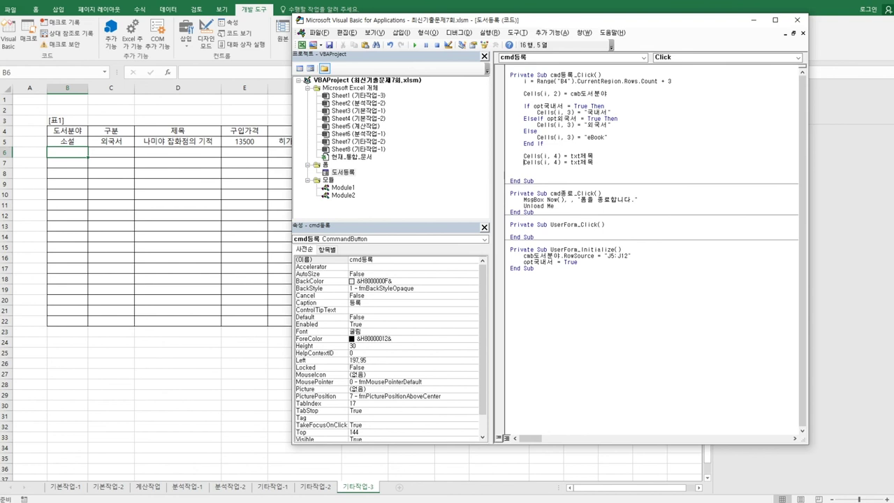
# - Change the copied 제목 statement to Cells(i, 5) = Val(txt구입가격)
pyautogui.click(596, 162)
pyautogui.click(561, 162)
pyautogui.press('Delete')
pyautogui.write('5')
pyautogui.write('val(')
pyautogui.press('Right')
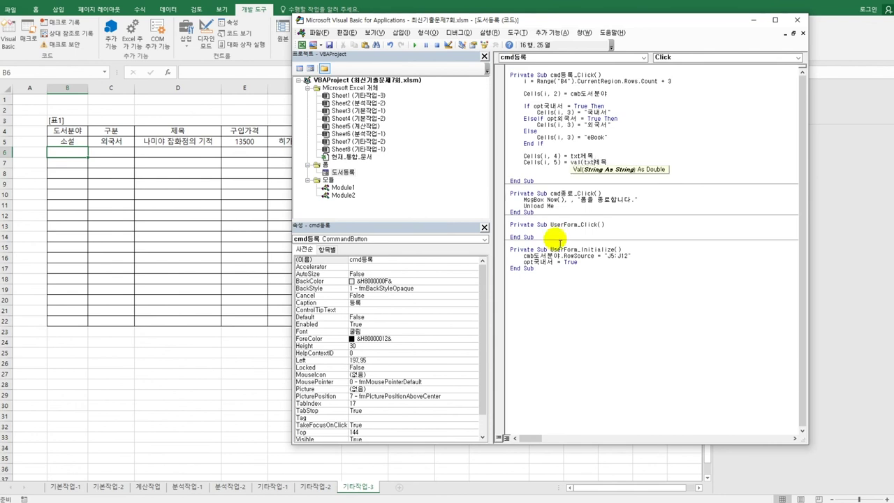
pyautogui.hotkey('shift', 'End')
pyautogui.write('구이')
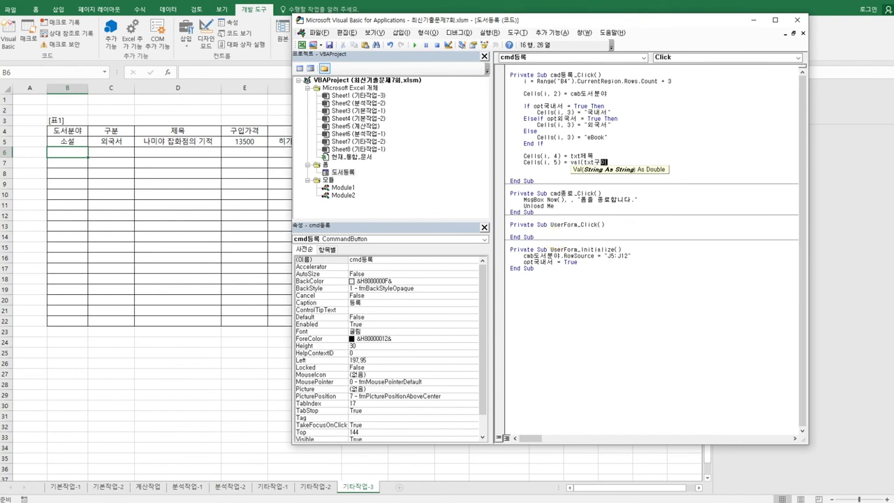
pyautogui.write('입가격)')
pyautogui.press('Return')
# - Paste the 제목 statement below the 구입가격 line and change it to Cells(i, 6) = txt출판사
pyautogui.hotkey('ctrl', 'v')
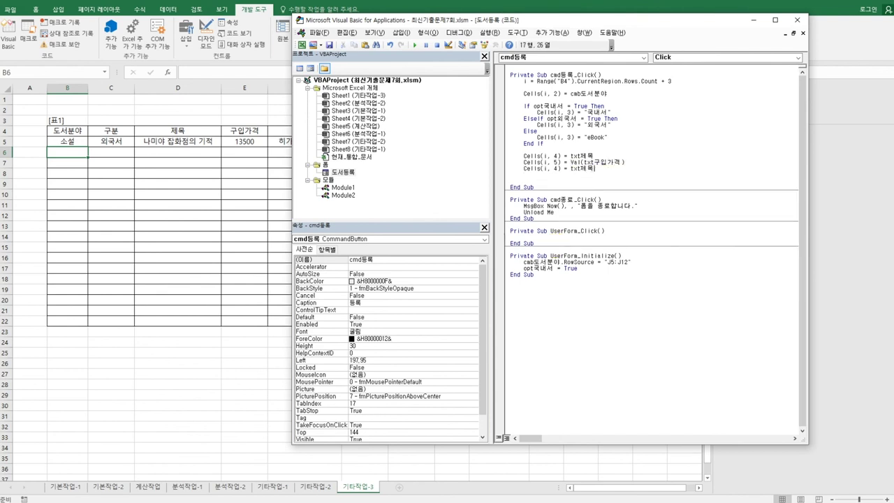
pyautogui.click(550, 168)
pyautogui.press('Delete')
pyautogui.write('6')
pyautogui.click(579, 168)
pyautogui.hotkey('shift', 'End')
pyautogui.write('저')
pyautogui.press('BackSpace')
pyautogui.press('BackSpace')
pyautogui.write('출판사')
pyautogui.press('Return')
# - Paste the 제목 statement once more below the 출판사 line and change the 출판사 statement's column number to 7
pyautogui.hotkey('ctrl', 'v')
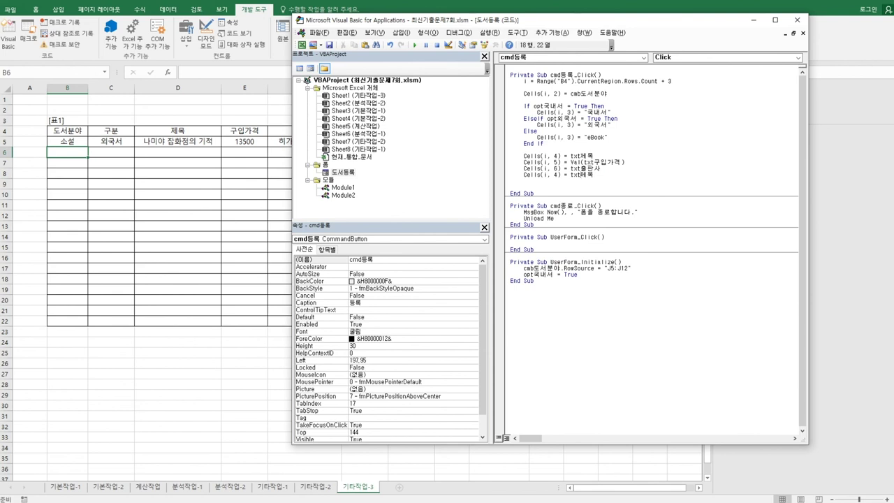
pyautogui.click(571, 174)
pyautogui.press('Delete')
pyautogui.write('7')
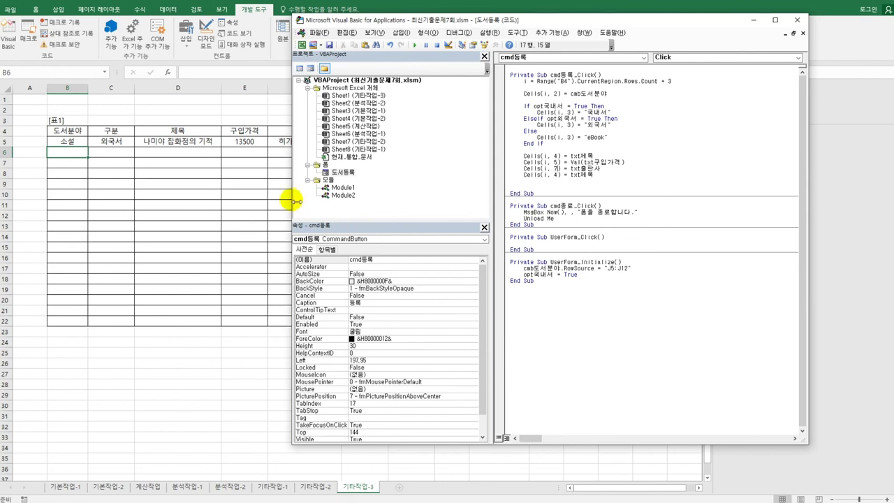
# - Narrow the code editor window to uncover the [표1] headers and duplicate the Cells(i, 7) = txt출판사 line
pyautogui.moveTo(297, 201); pyautogui.dragTo(426, 199)
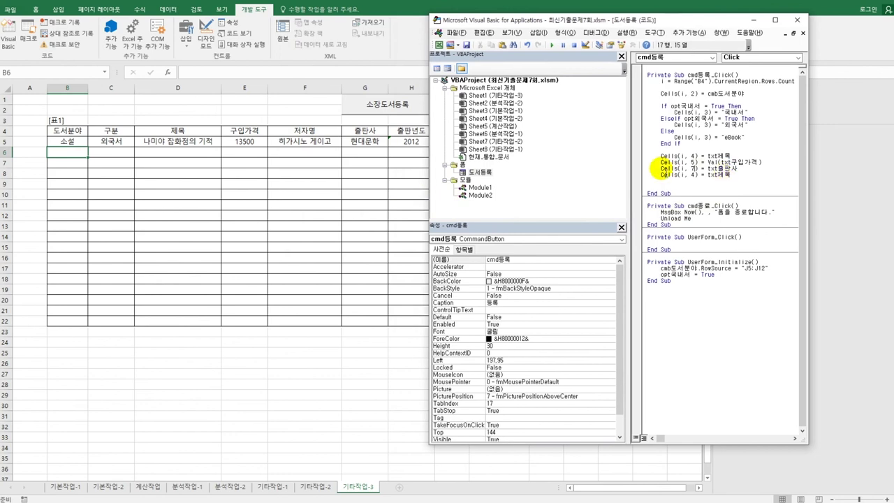
pyautogui.moveTo(661, 168); pyautogui.dragTo(756, 169)
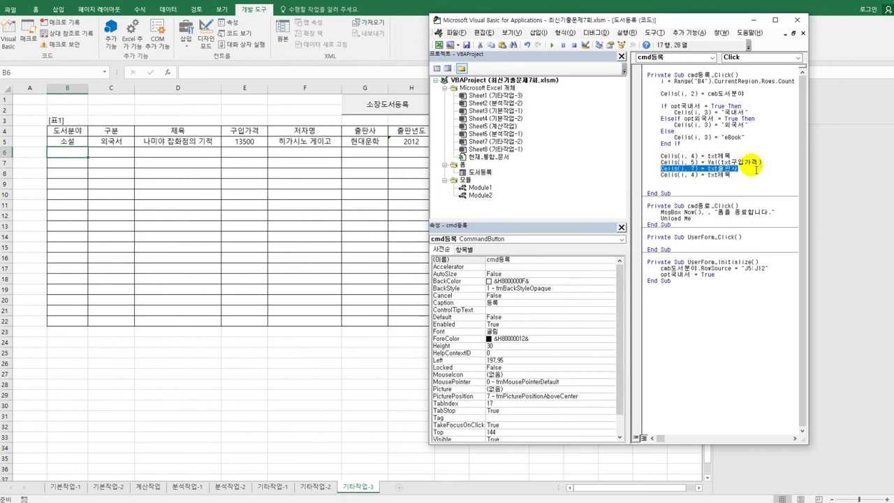
pyautogui.hotkey('ctrl', 'c')
pyautogui.hotkey('ctrl', 'v')
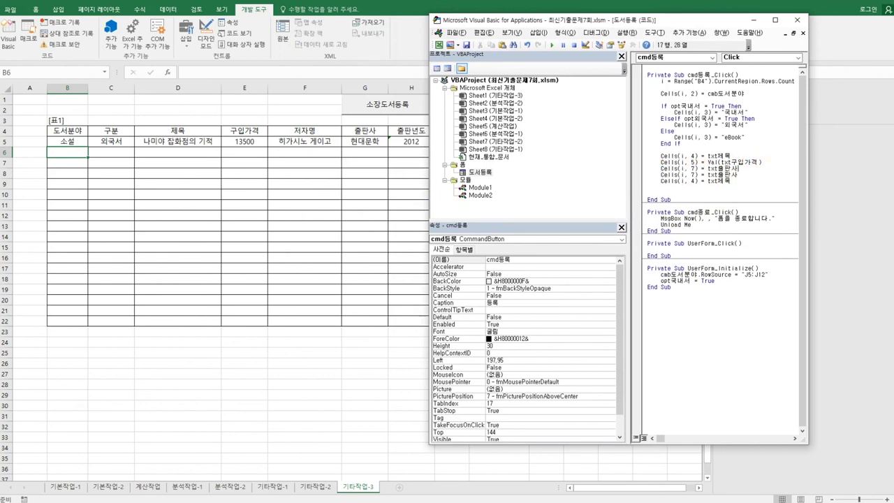
# - Change the first of the two 출판사 statements to Cells(i, 6) = txt저자명
pyautogui.click(688, 168)
pyautogui.press('BackSpace')
pyautogui.write('6')
pyautogui.press('End')
pyautogui.hotkey('shift', 'Left')
pyautogui.hotkey('shift', 'Left')
pyautogui.hotkey('shift', 'Left')
pyautogui.write('저자명')
# - Change the last copied 제목 statement to Cells(i, 8) = txt출판년도 and remove the extra blank line below it
pyautogui.press('Down')
pyautogui.press('Left')
pyautogui.press('Left')
pyautogui.press('Left')
pyautogui.press('Left')
pyautogui.press('Left')
pyautogui.press('Left')
pyautogui.press('BackSpace')
pyautogui.write('8')
pyautogui.press('BackSpace')
pyautogui.press('BackSpace')
pyautogui.write('출판년도')
pyautogui.press('Down')
pyautogui.press('Delete')
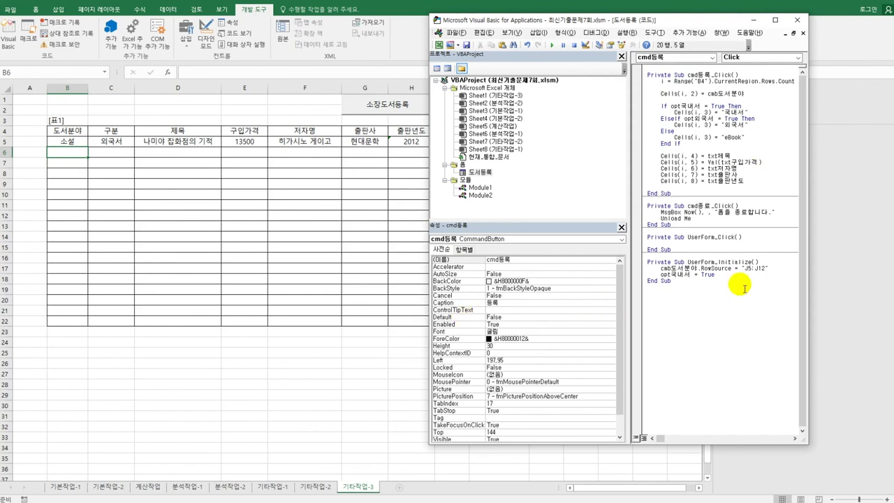
# - Close the code editor and open the 도서등록 form from the worksheet's 소장도서등록 button
pyautogui.click(758, 289)
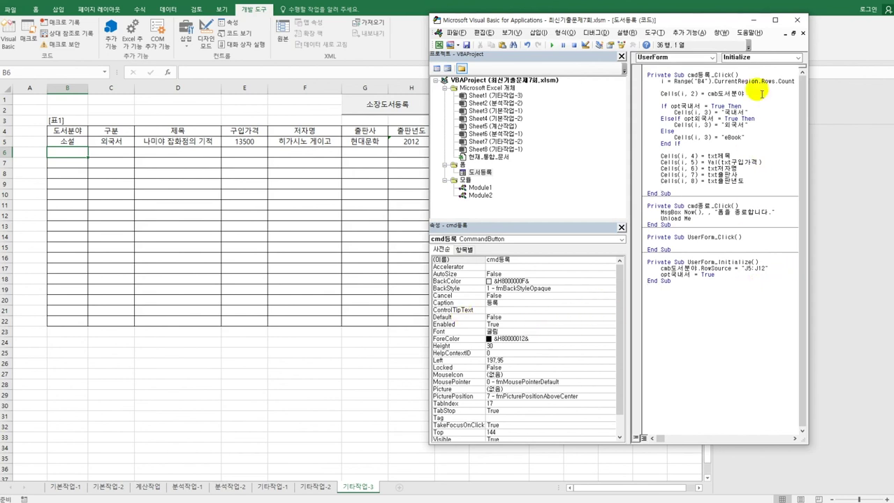
pyautogui.click(797, 24)
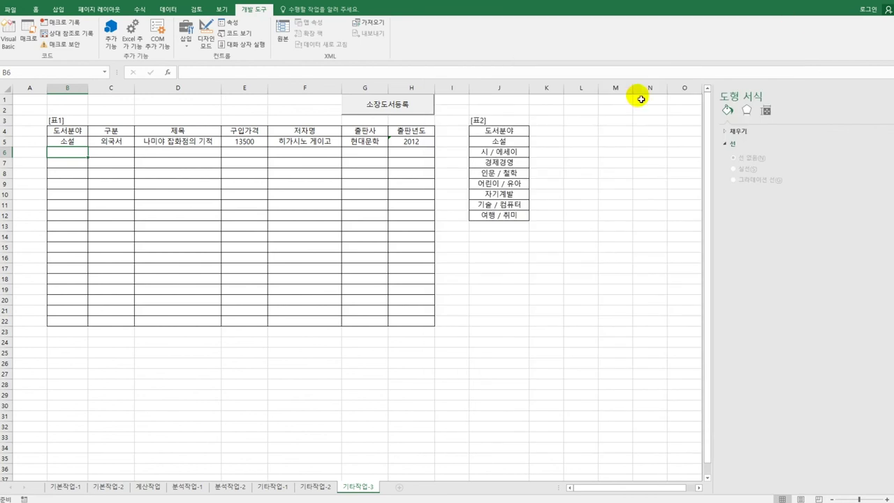
pyautogui.click(524, 321)
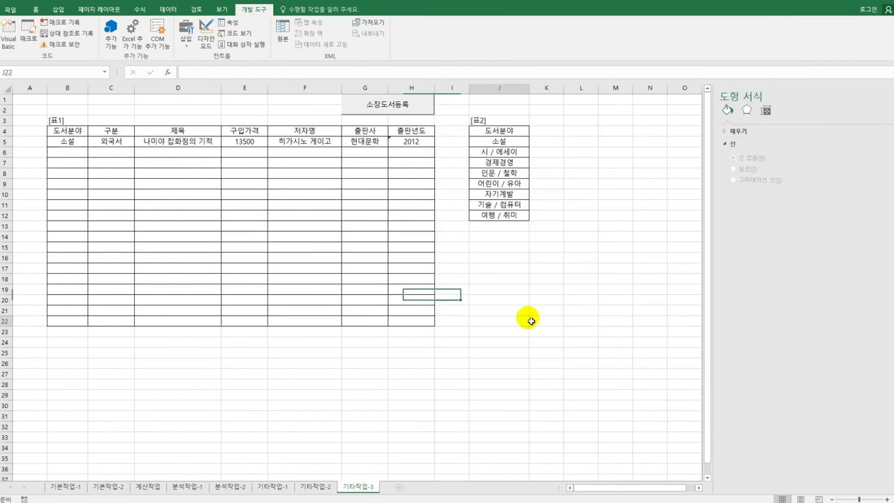
pyautogui.click(417, 108)
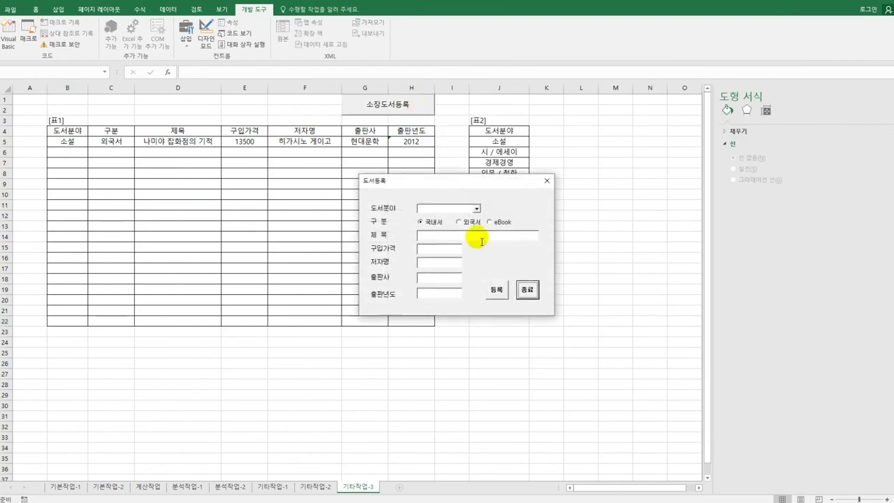
# - Set 도서분야 to 기술 / 컴퓨터, 제목 to 컴활 1급 and 구입가격 to 30000, and enter the author's name
pyautogui.click(477, 208)
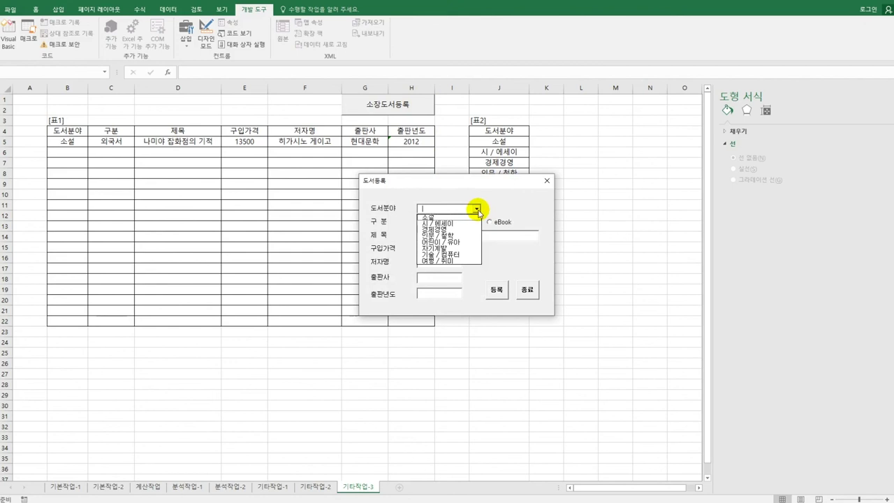
pyautogui.click(463, 255)
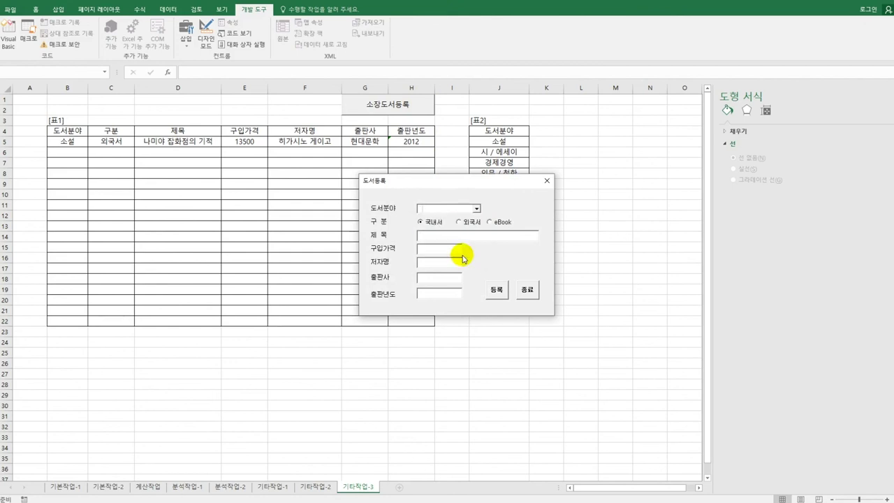
pyautogui.press('Tab')
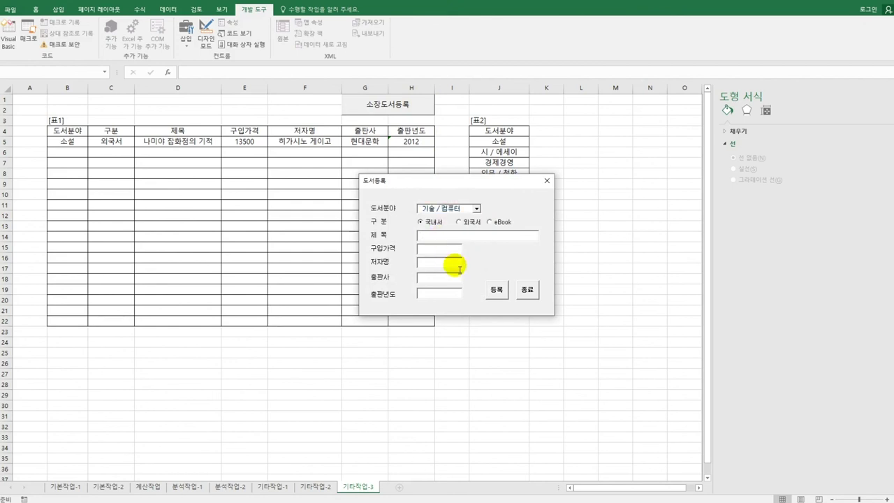
pyautogui.write('컴활')
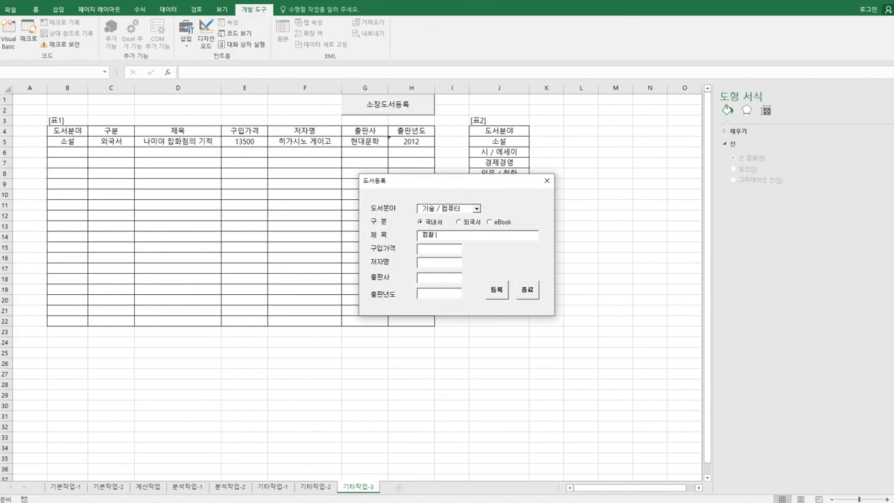
pyautogui.write(' 1급')
pyautogui.write('30000')
pyautogui.write('홍길동')
# - Set 출판사 to 영진 and 출판년도 to 2021 in the 도서등록 form
pyautogui.click(420, 293)
pyautogui.click(433, 278)
pyautogui.write('영')
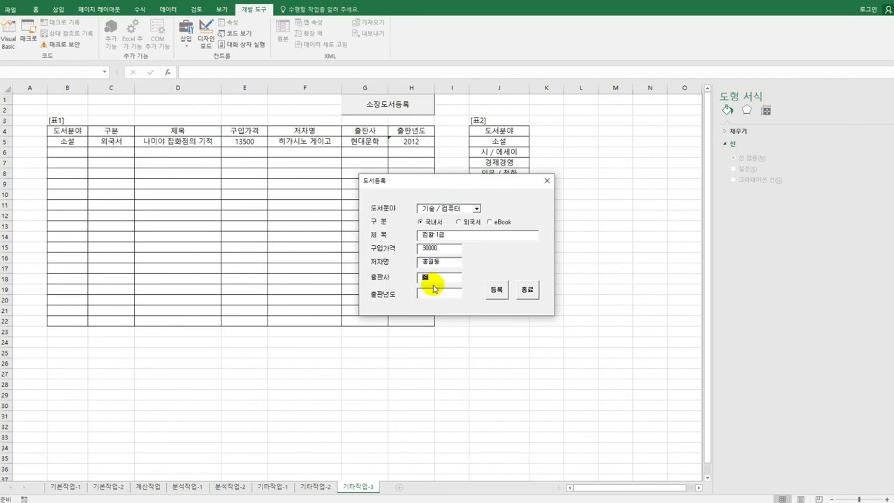
pyautogui.write('진')
pyautogui.click(429, 294)
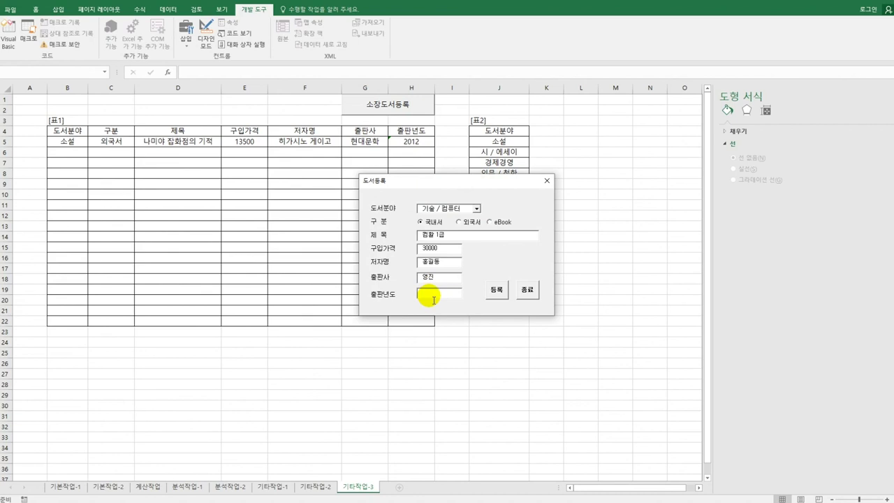
pyautogui.write('2021')
# - Register the entered book in [표1], then end the 도서등록 form and dismiss its closing message
pyautogui.click(497, 291)
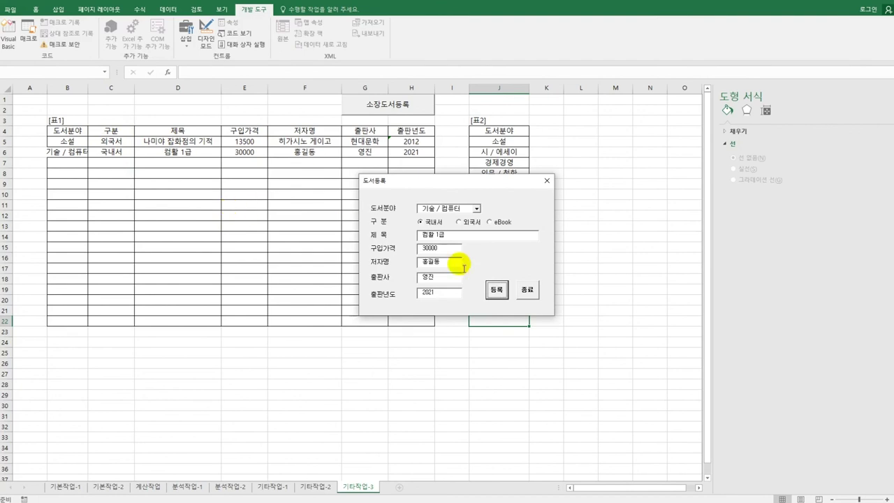
pyautogui.click(527, 290)
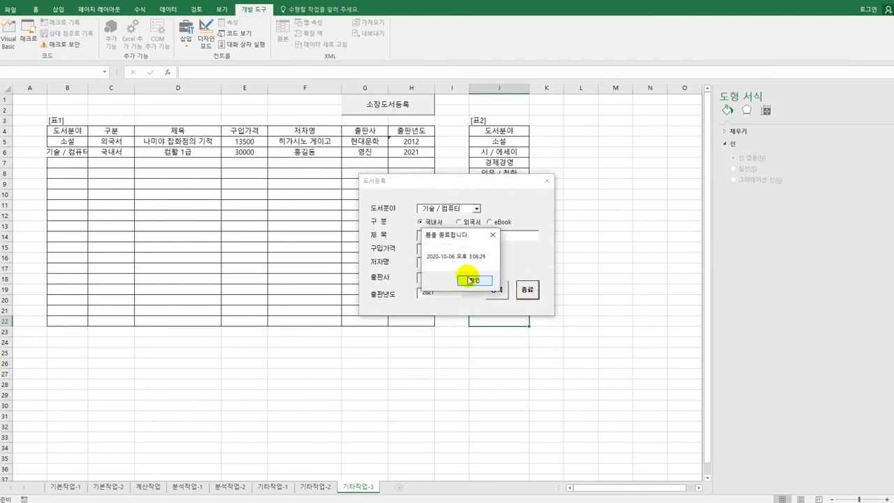
pyautogui.click(468, 280)
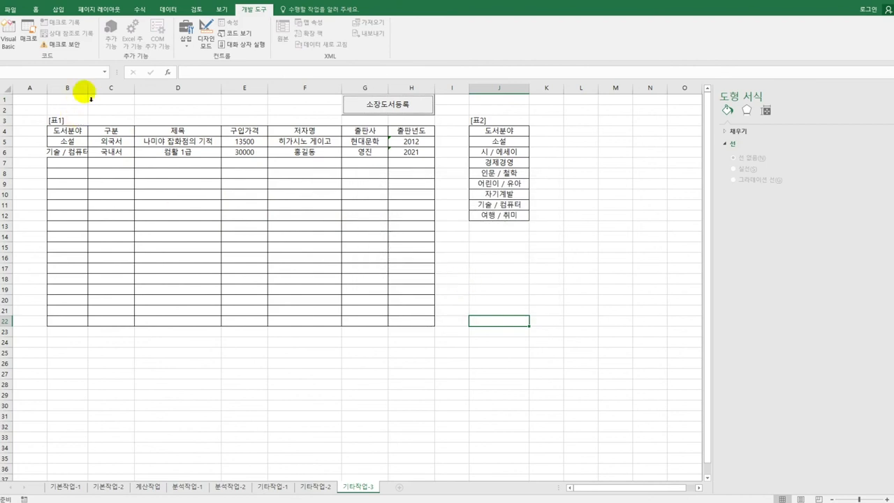